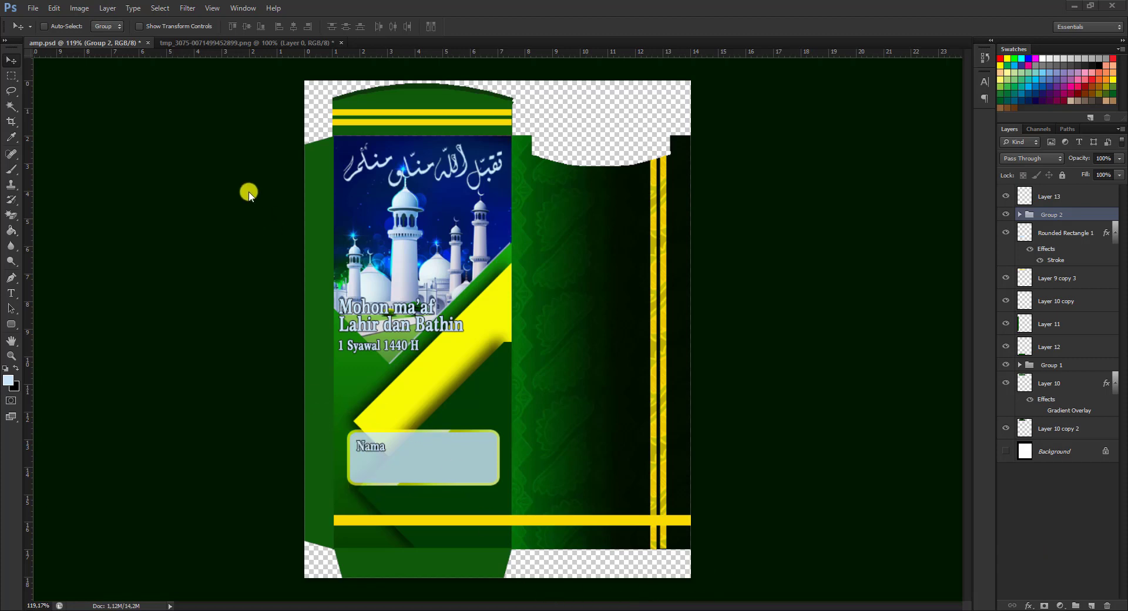
- Set up a new document named Amplop, 13 × 15,01 cm, at 300 pixels/inch
left_click(34, 8)
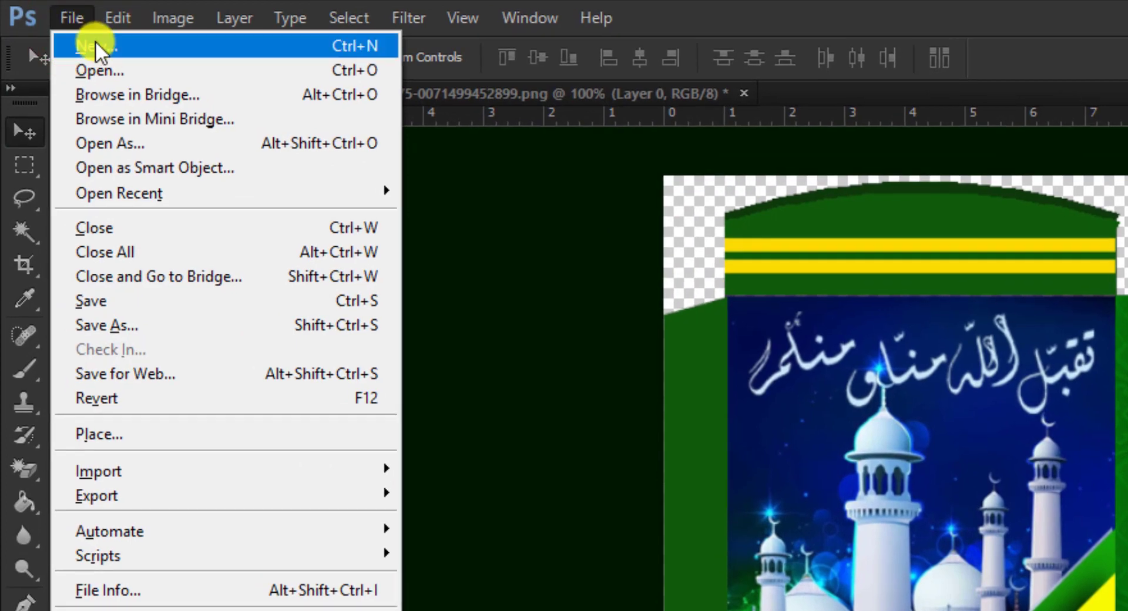
left_click(96, 43)
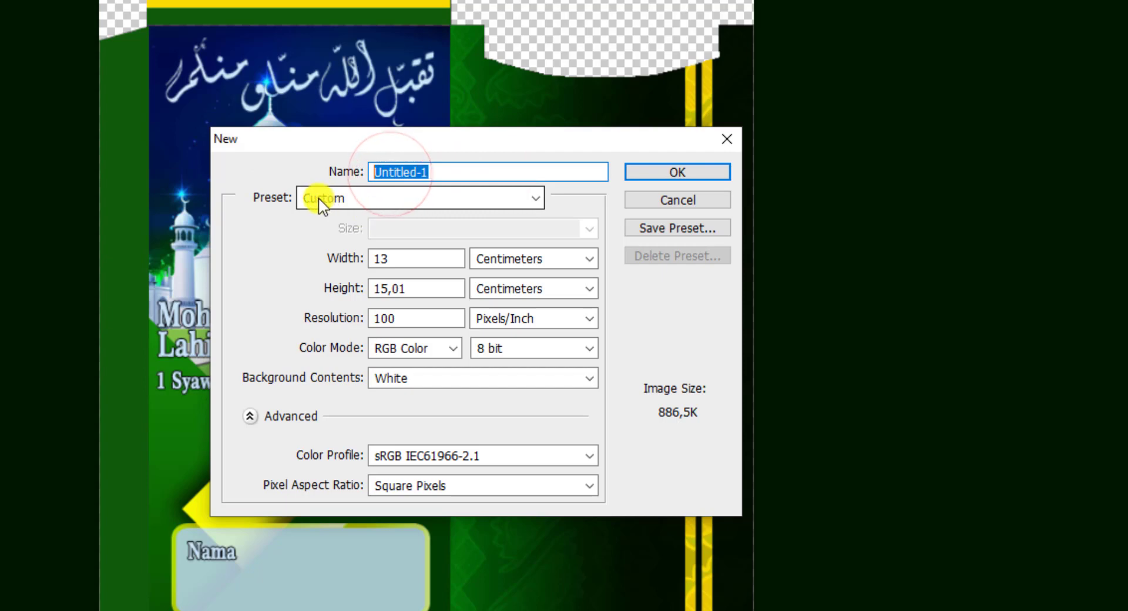
type("Amplop")
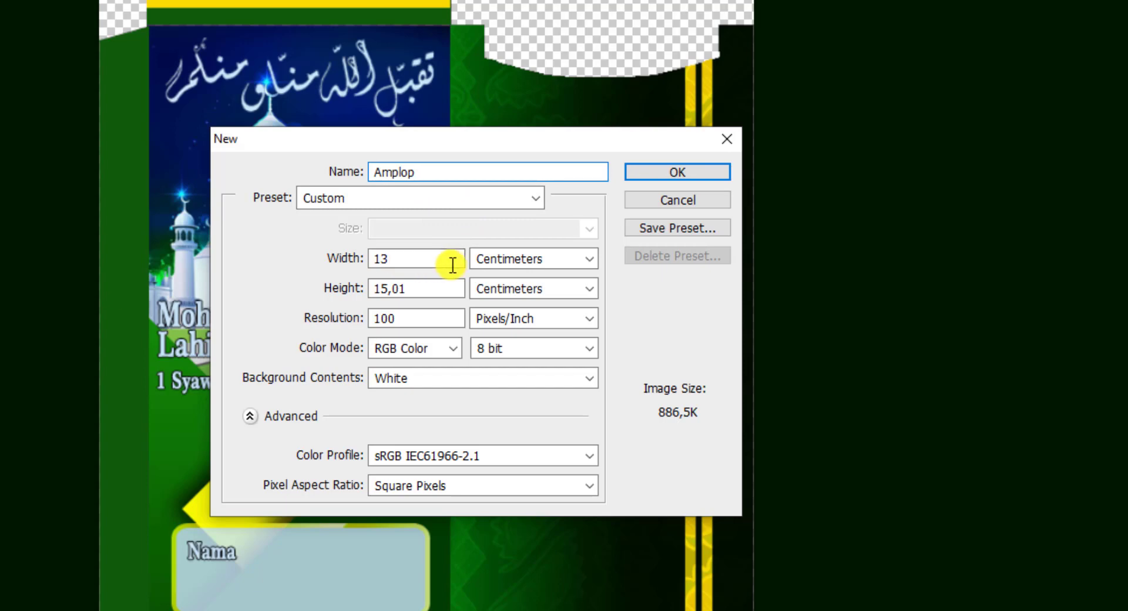
left_click(508, 262)
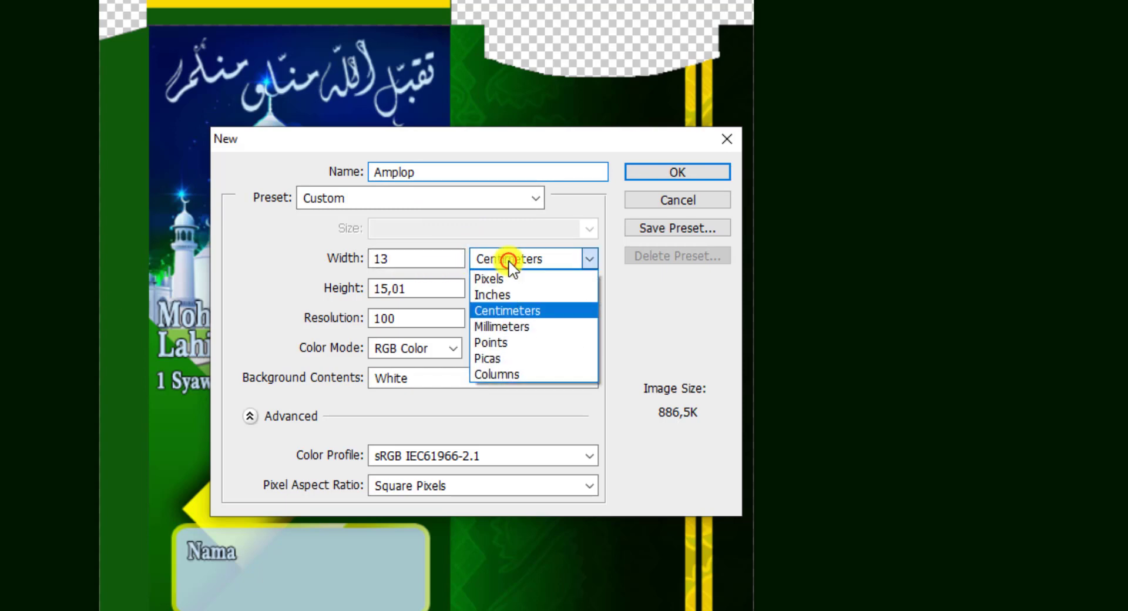
left_click(567, 310)
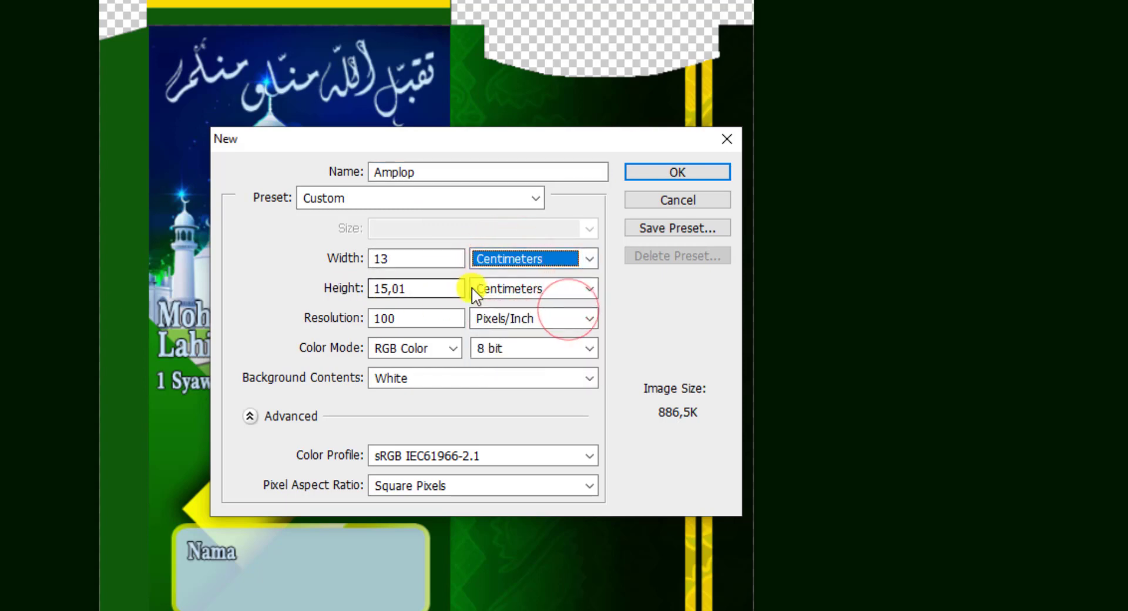
double_click(410, 318)
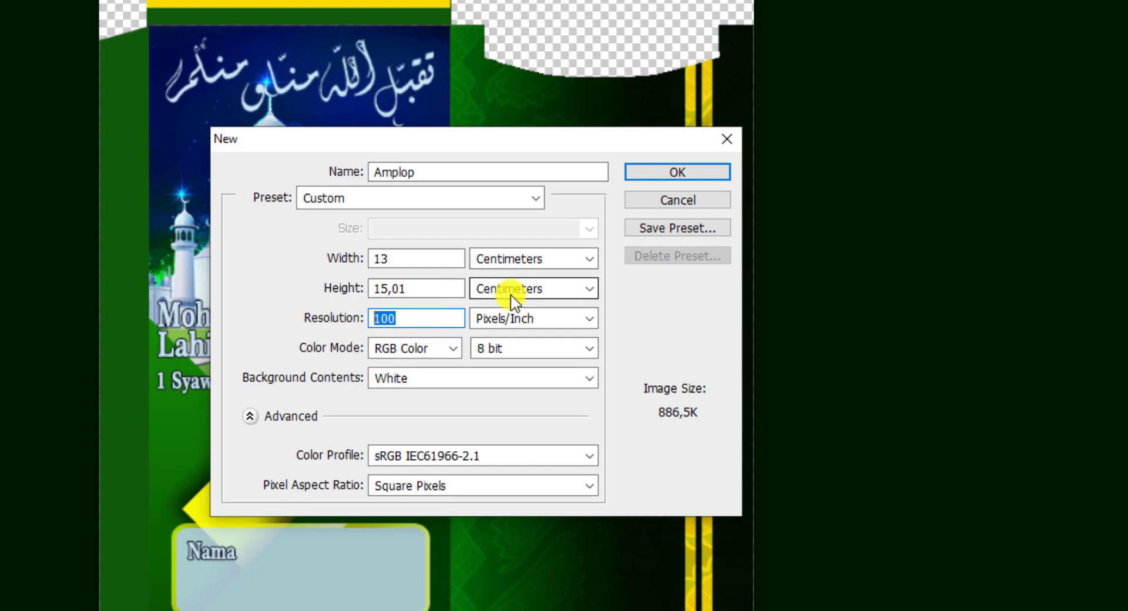
type("300")
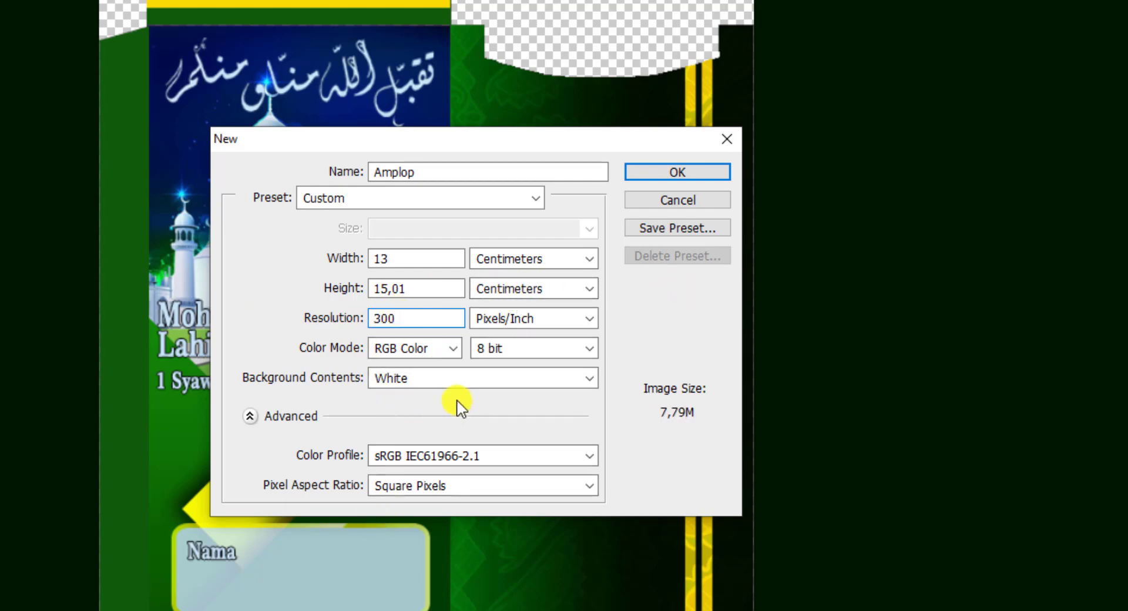
- Create the blank Amplop document and zoom out to see the whole page
left_click(693, 171)
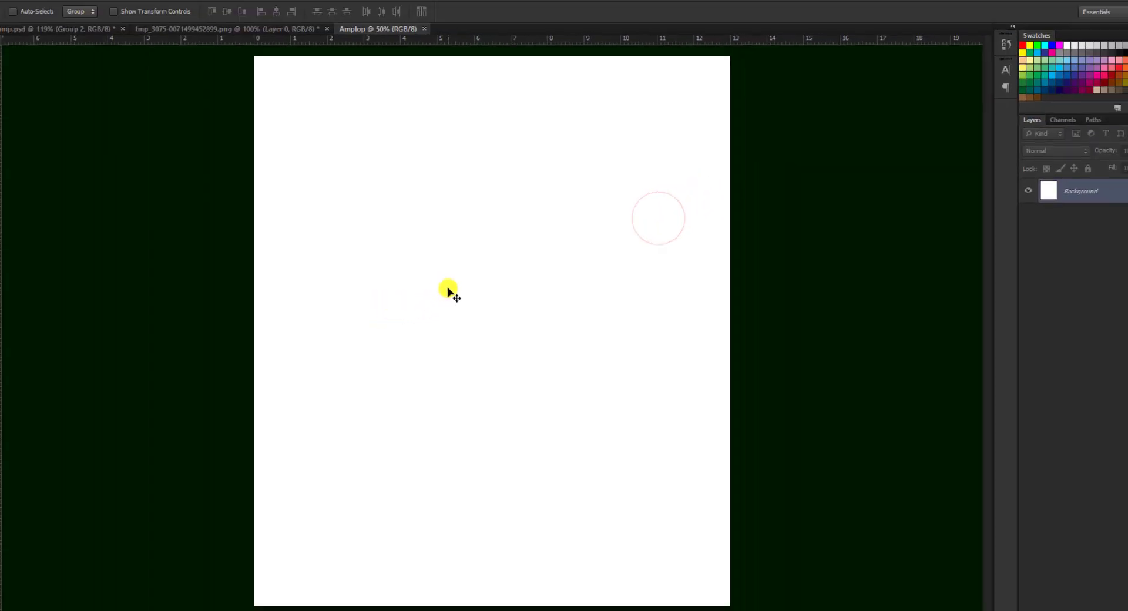
scroll(456, 291, "down", 1)
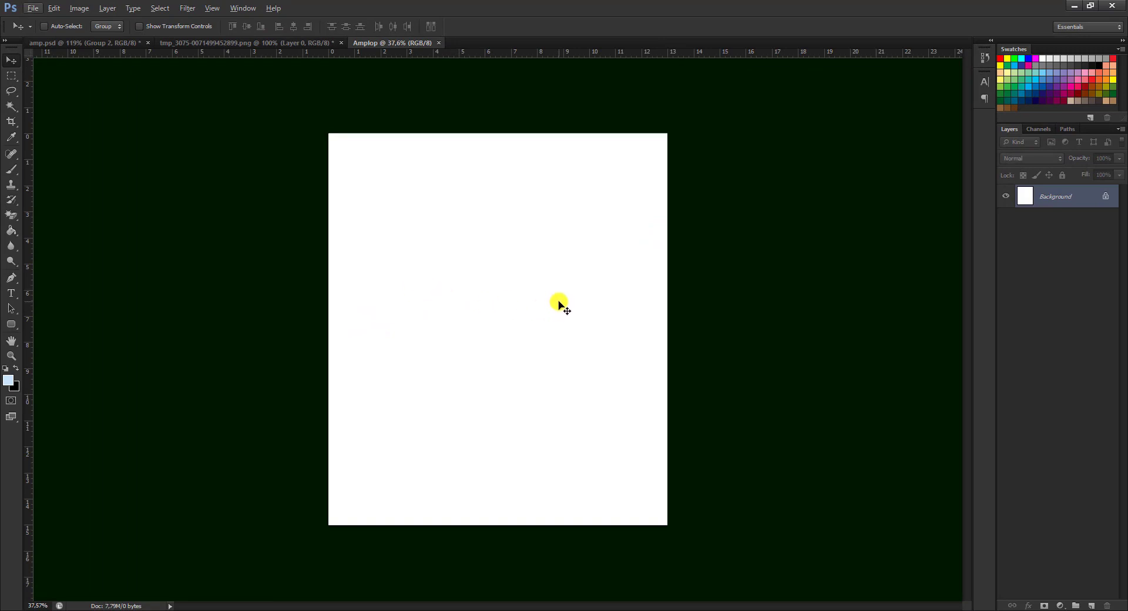
left_click(10, 76)
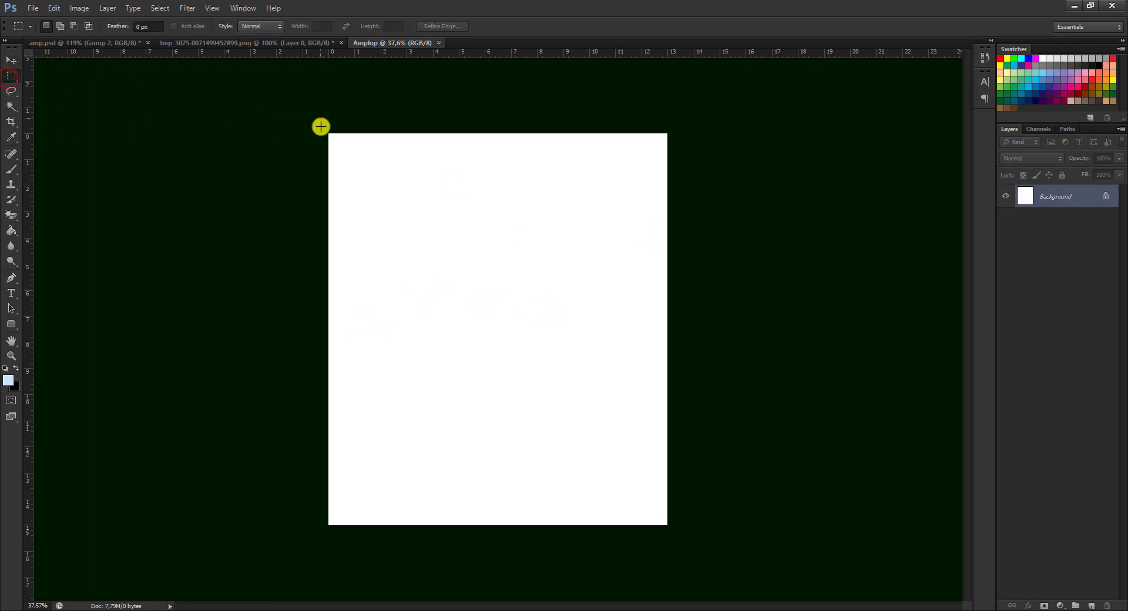
left_click_drag(321, 126, 687, 546)
key("ctrl+d")
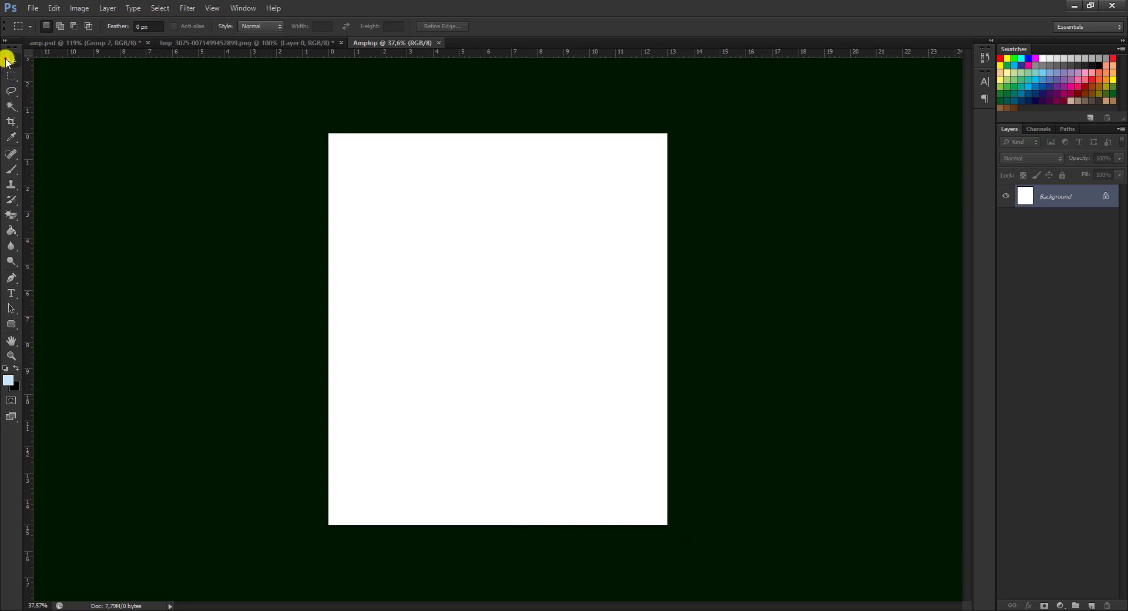
left_click(7, 61)
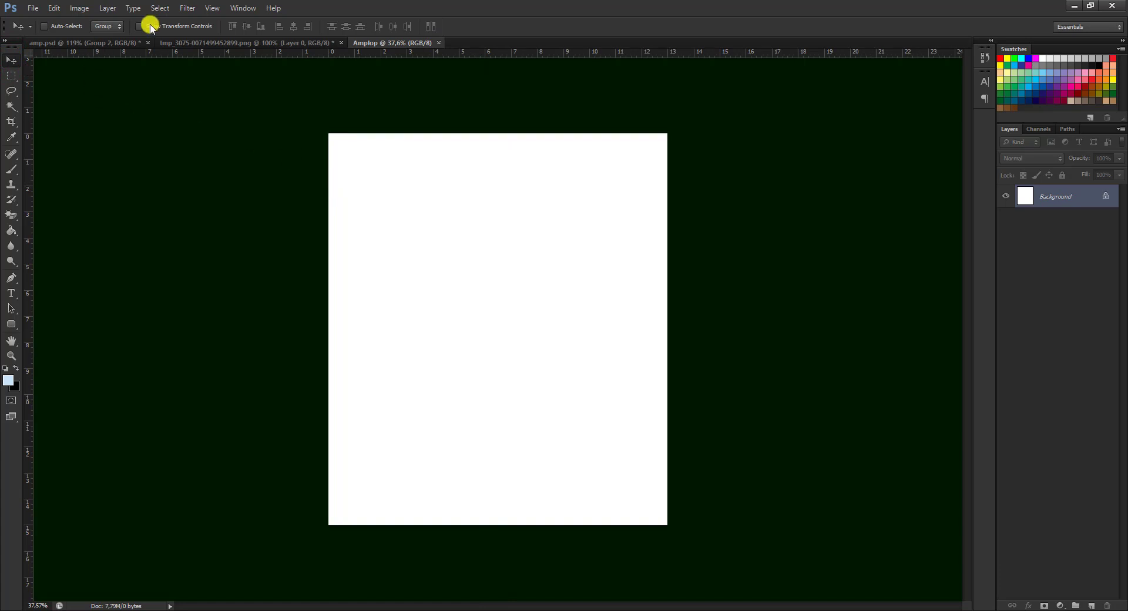
- Add a vertical guide at 6.5 cm splitting the page in half
left_click(210, 9)
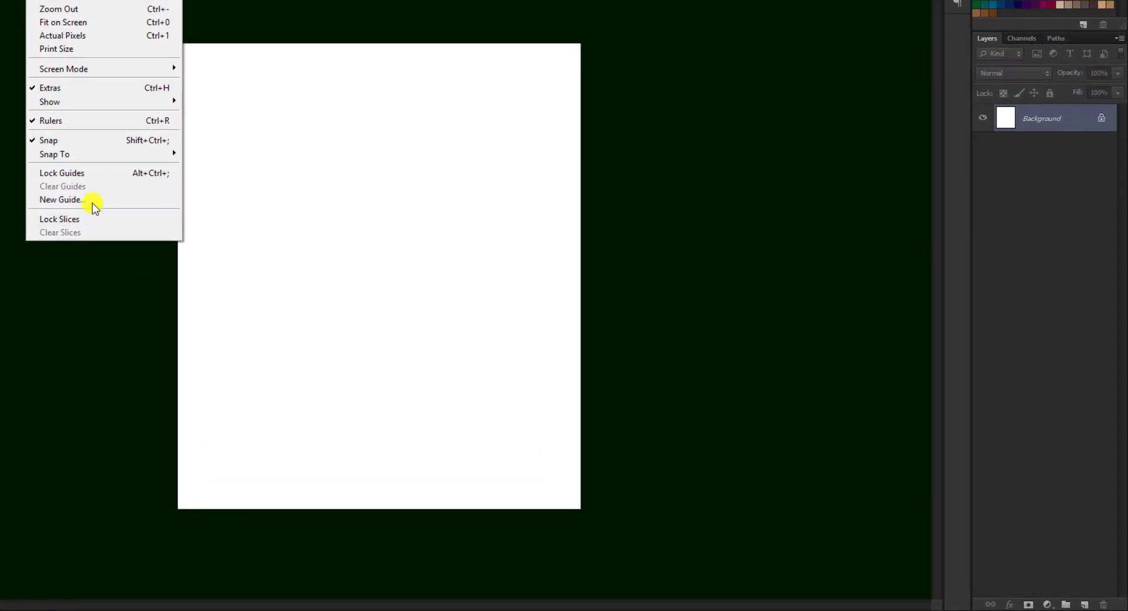
left_click(92, 202)
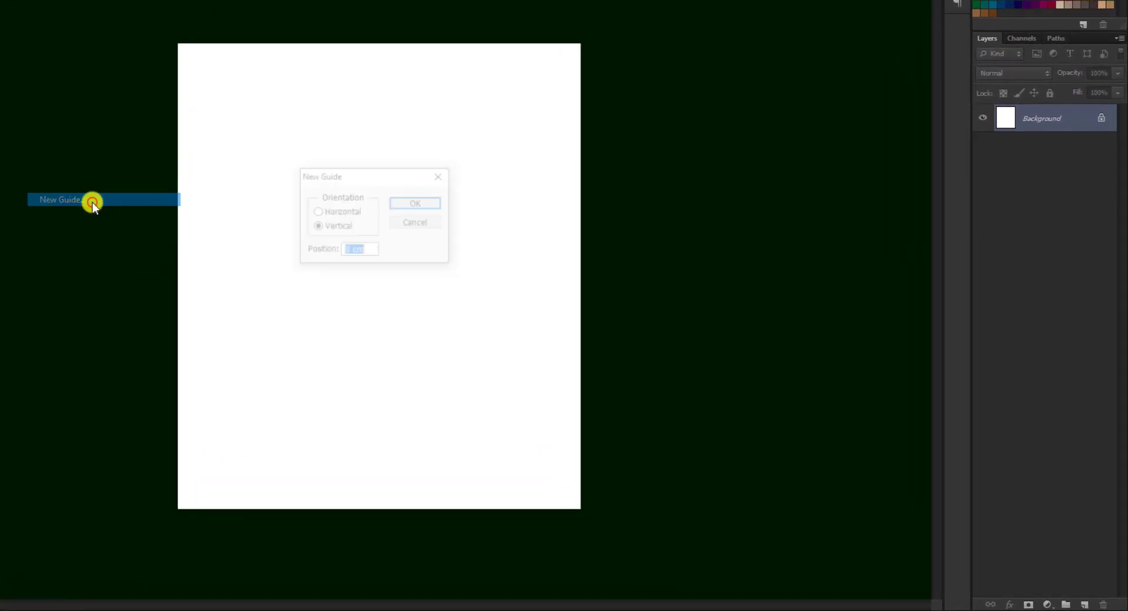
left_click(320, 227)
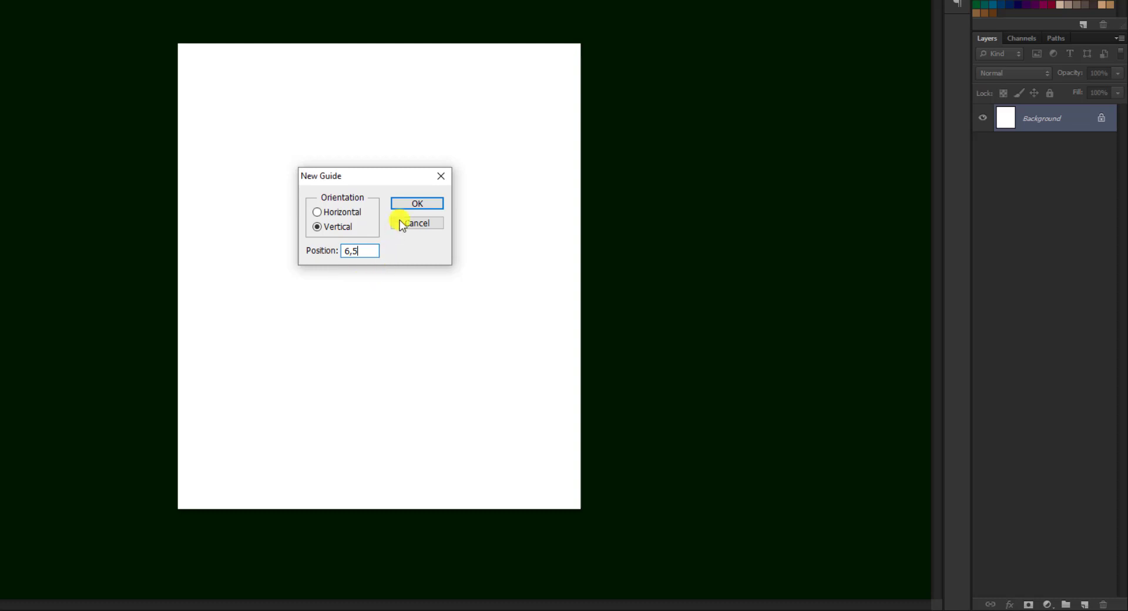
left_click(416, 204)
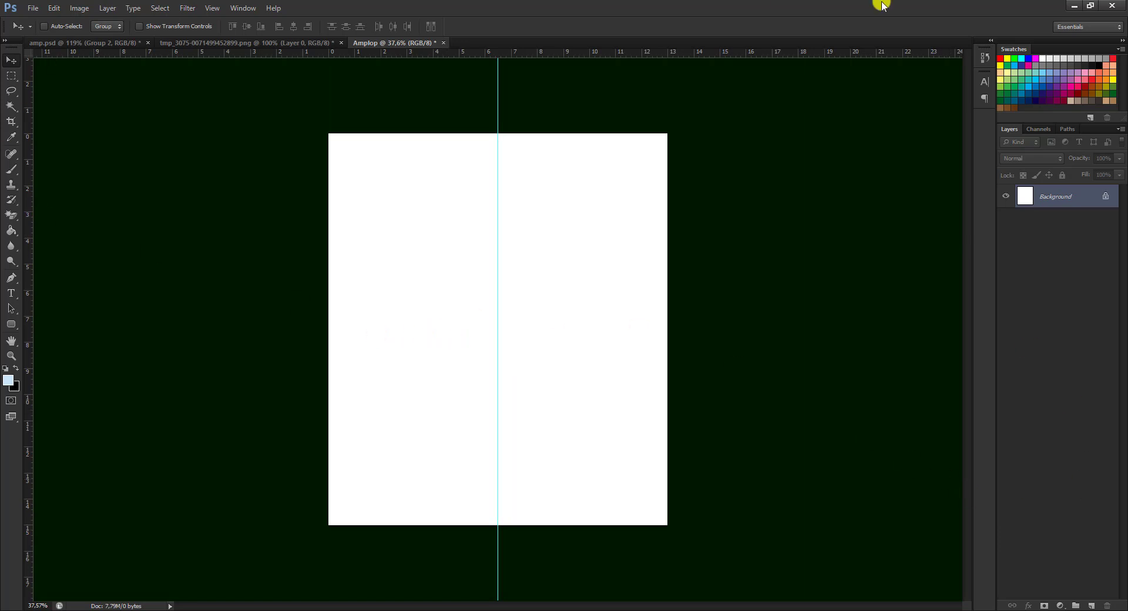
- Add Layer 1 and draw a tilted-square pen path whose right corner sits on the guide
left_click(1091, 605)
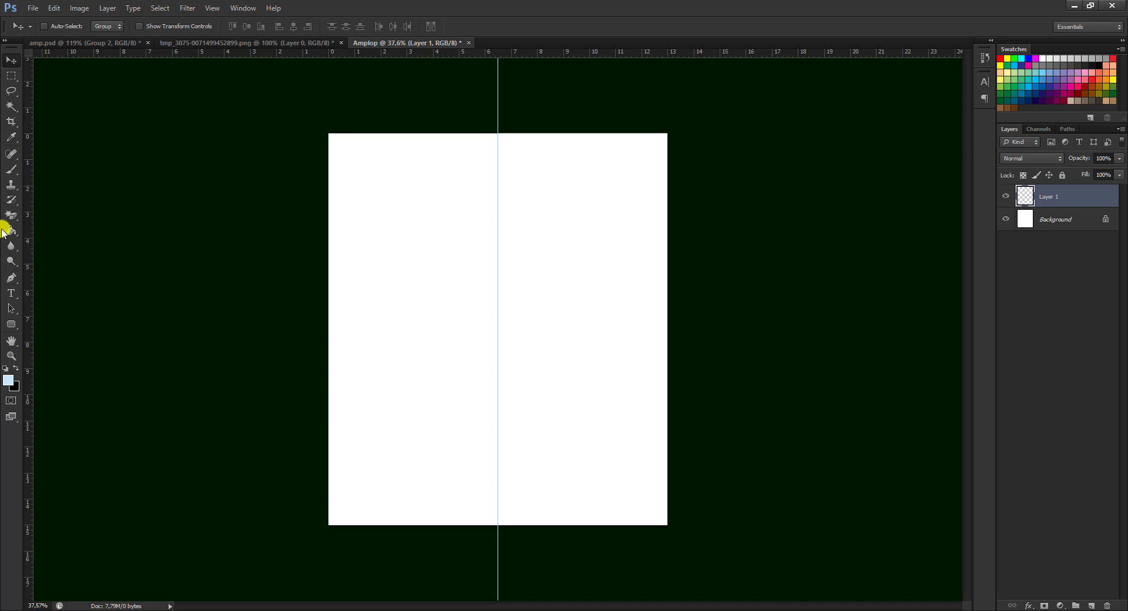
left_click(13, 277)
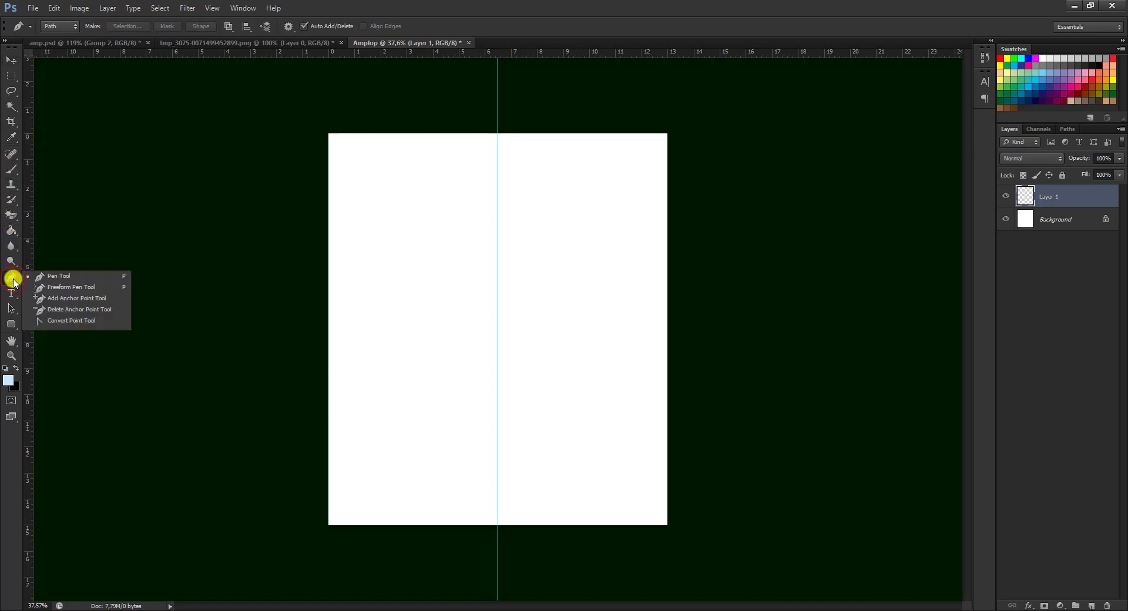
left_click(78, 277)
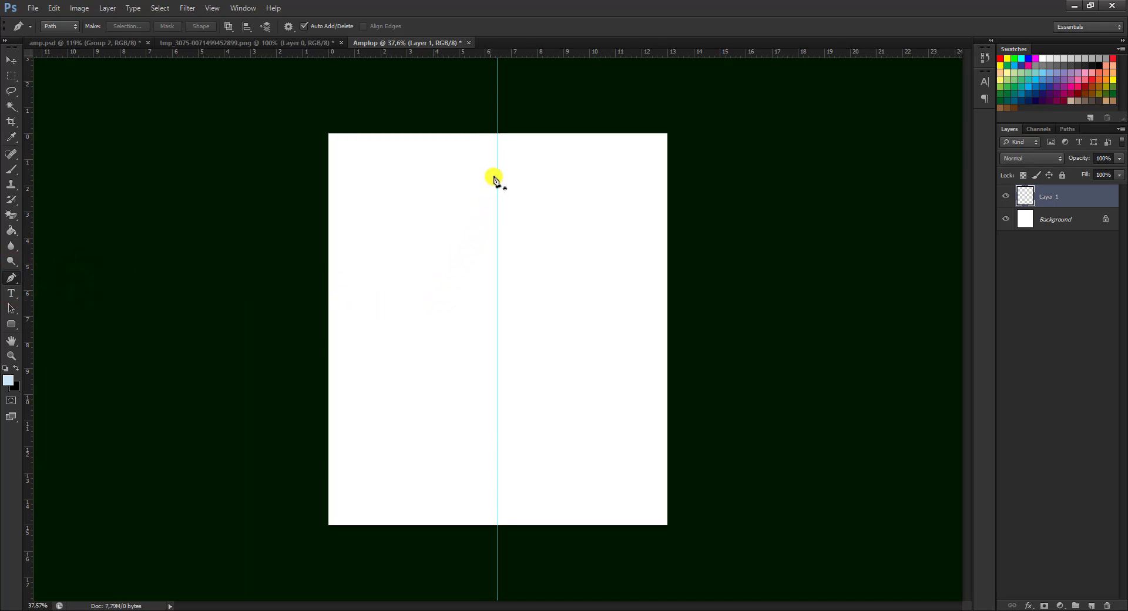
left_click(497, 250)
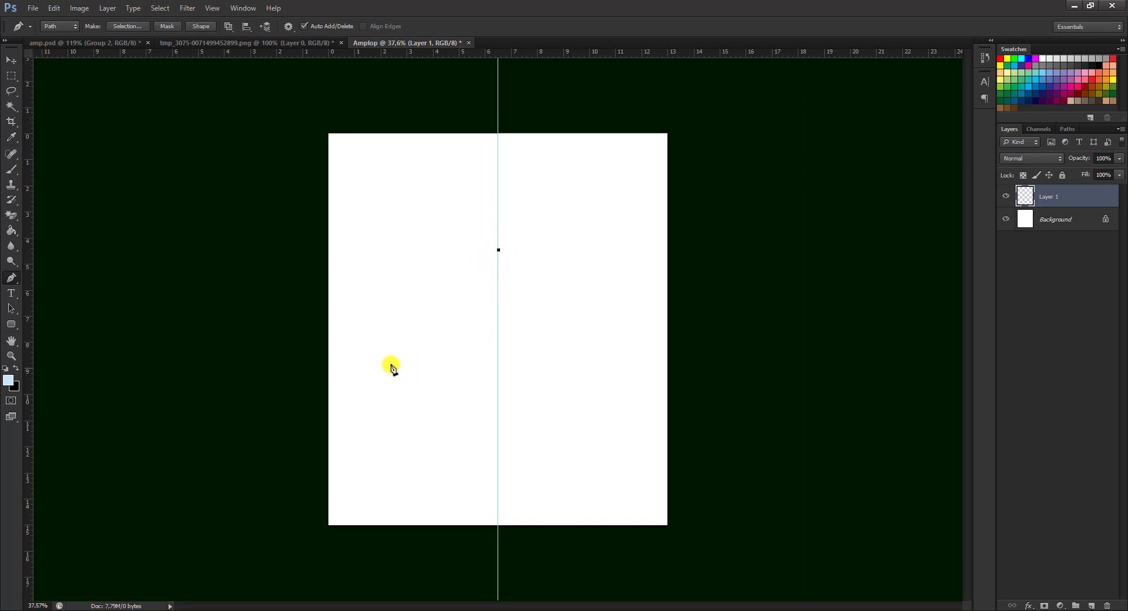
left_click(289, 341, "shift")
key("ctrl+z")
left_click(291, 351, "shift")
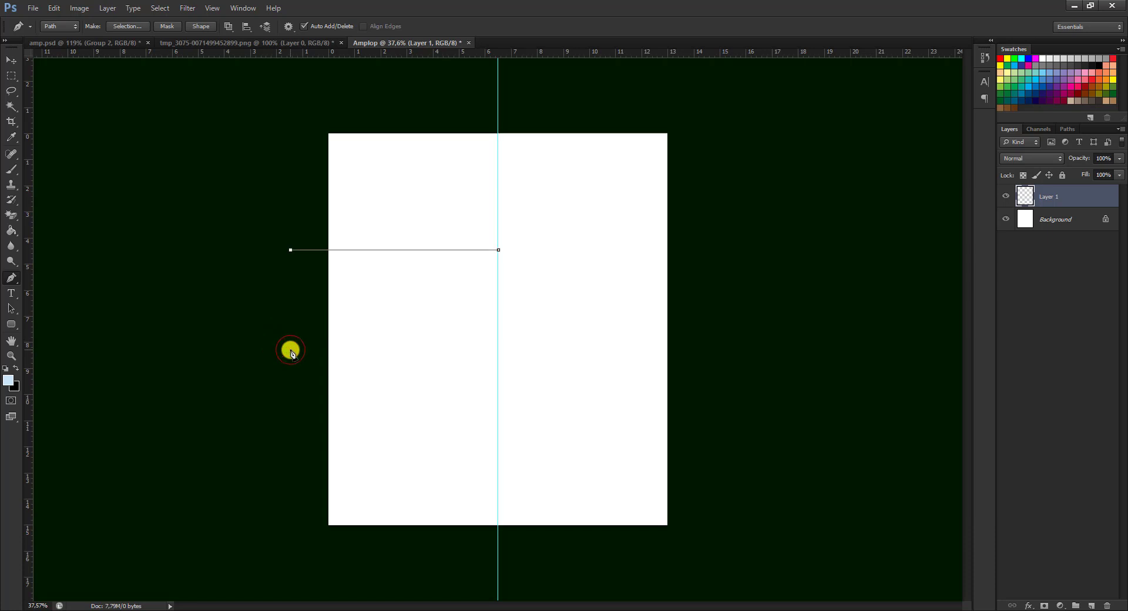
key("ctrl+z")
left_click(292, 378, "shift")
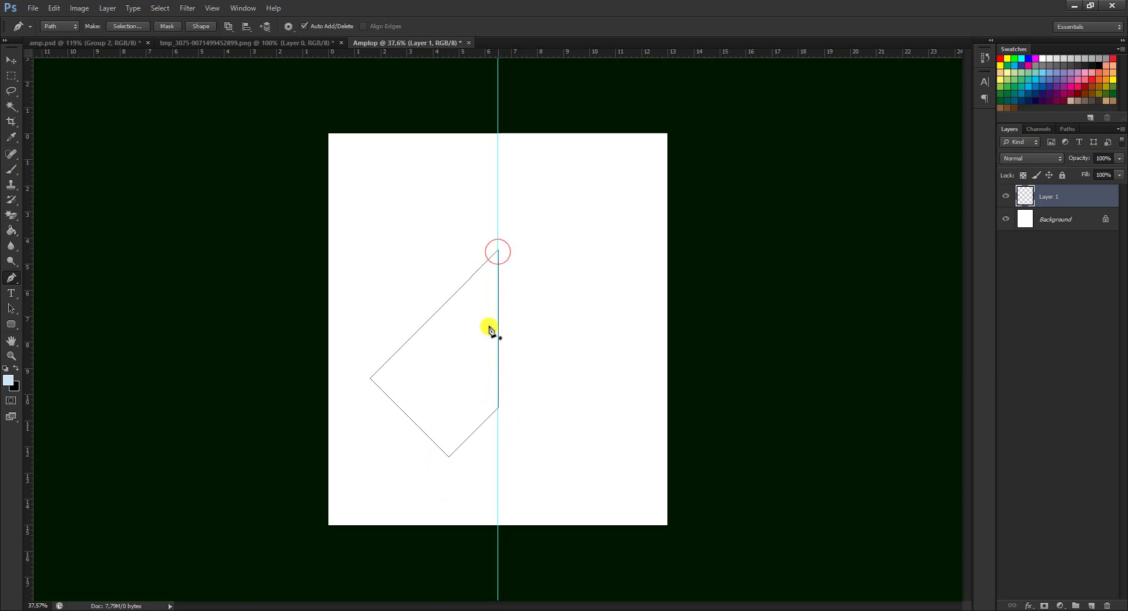
- Convert the tilted-square pen path into a selection
right_click(455, 365)
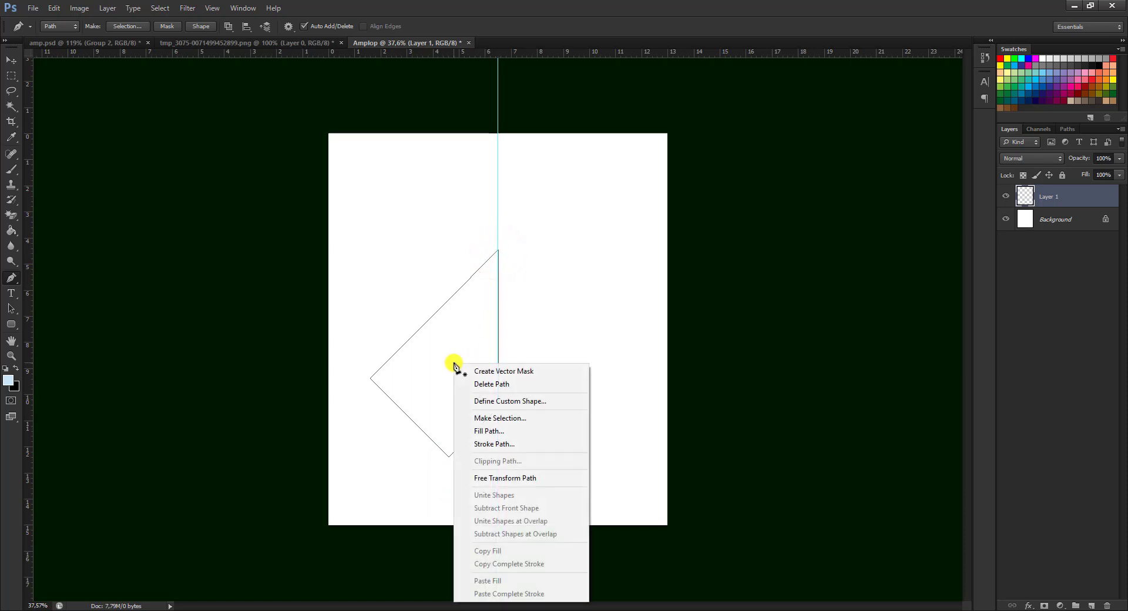
left_click(515, 419)
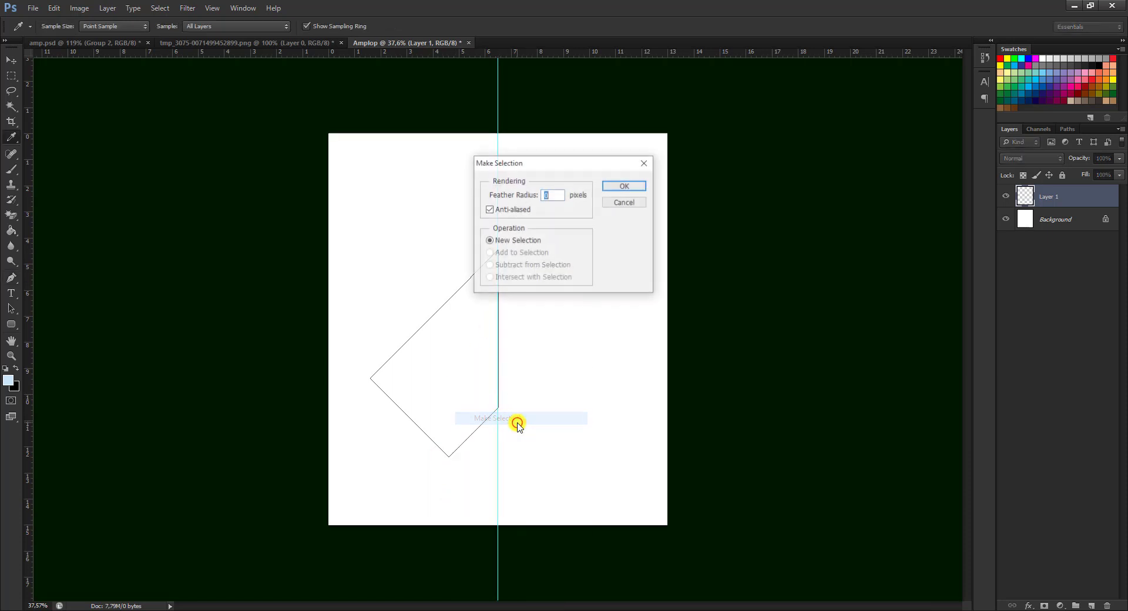
left_click(636, 184)
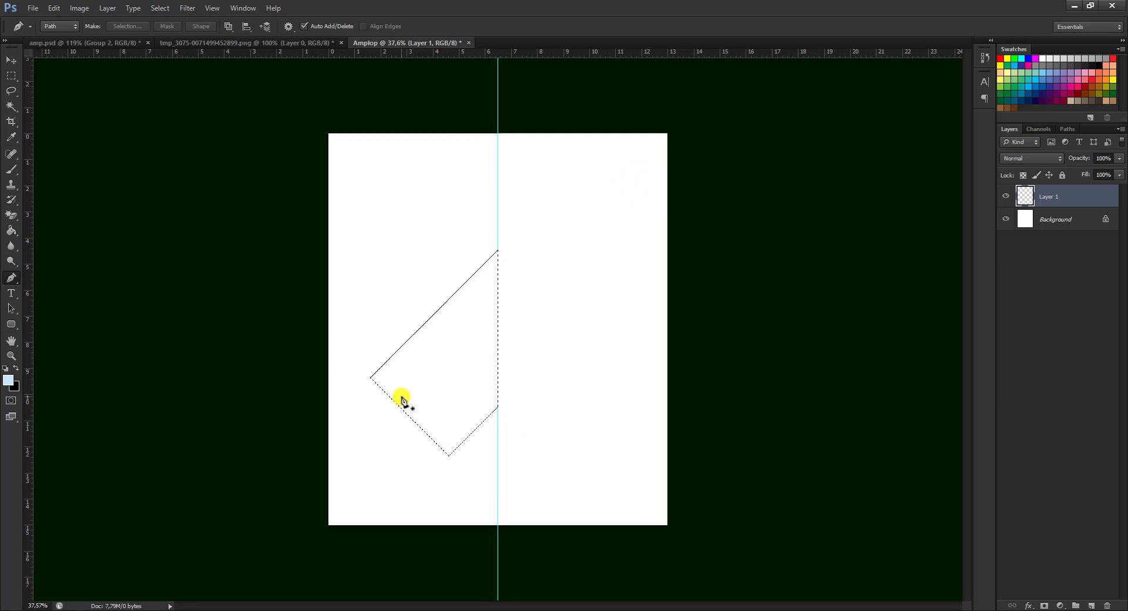
- Bucket-fill the selection with yellow #ffff00, deselect, and add an empty Layer 2
left_click(8, 380)
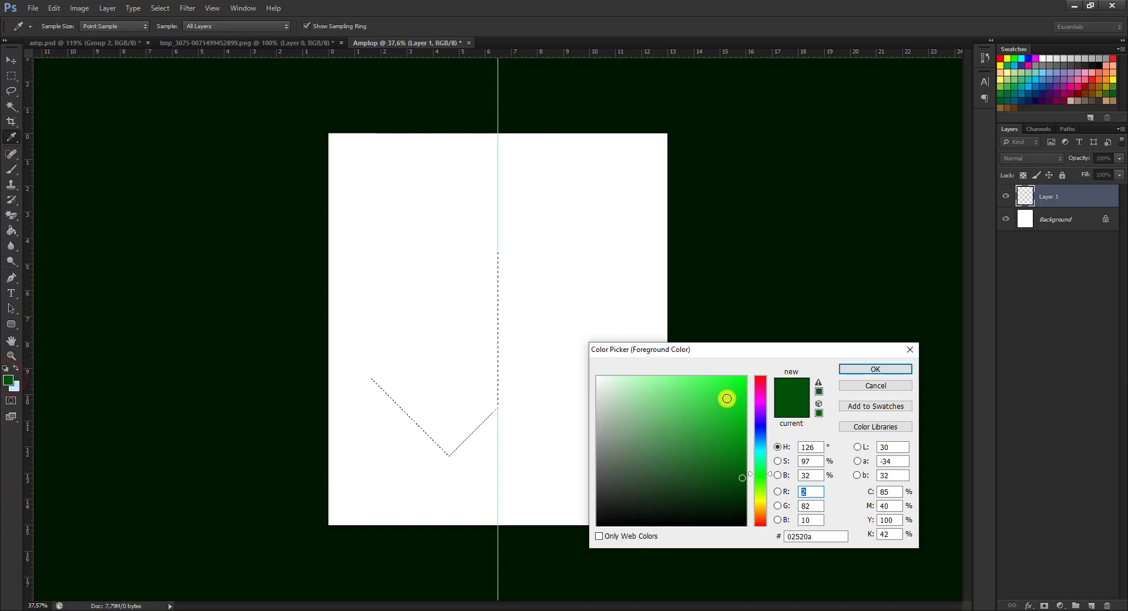
left_click(1007, 58)
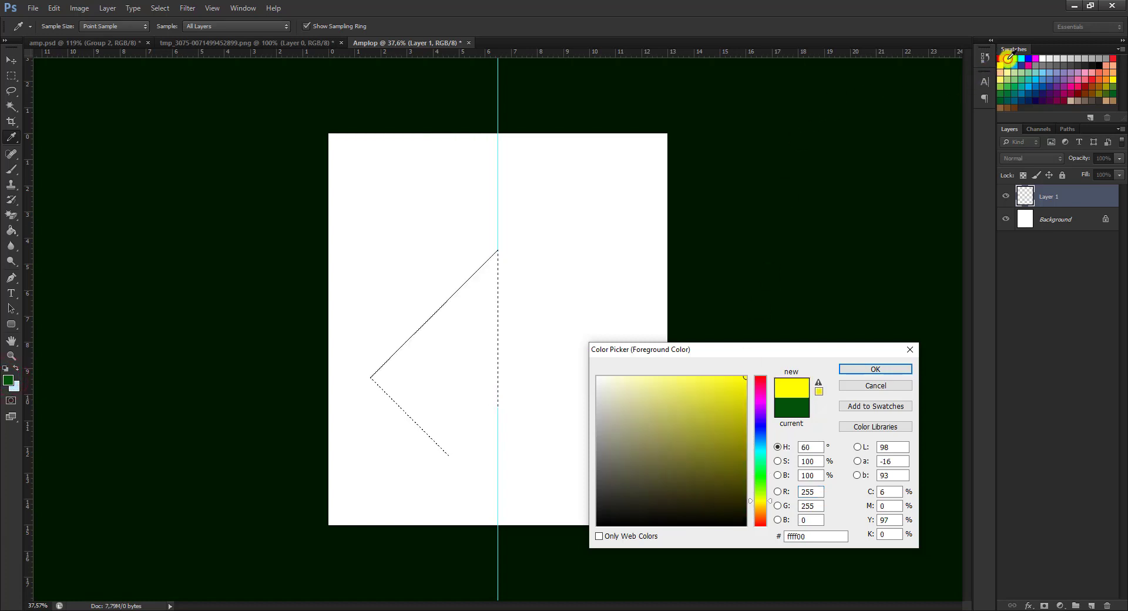
left_click(869, 370)
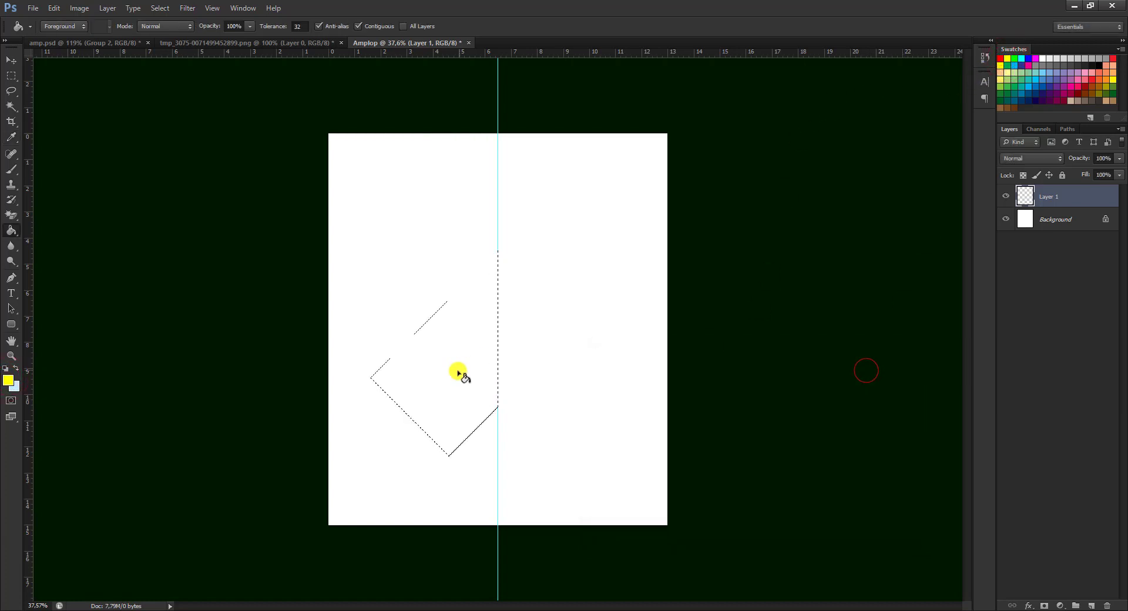
right_click(11, 230)
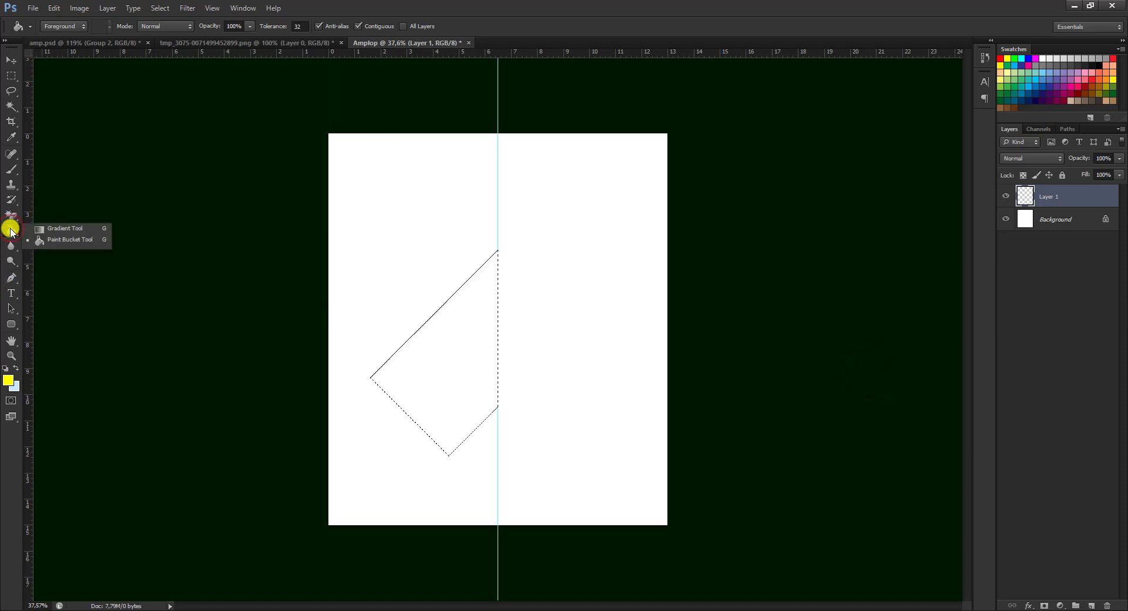
left_click(53, 242)
left_click(478, 381)
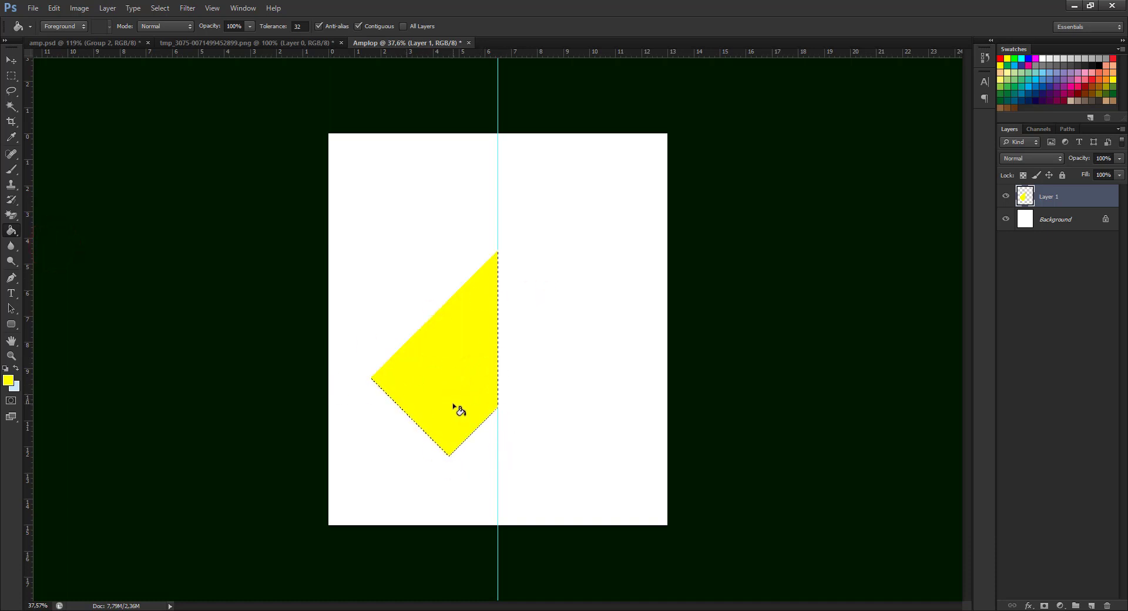
key("ctrl+d")
left_click(1092, 605)
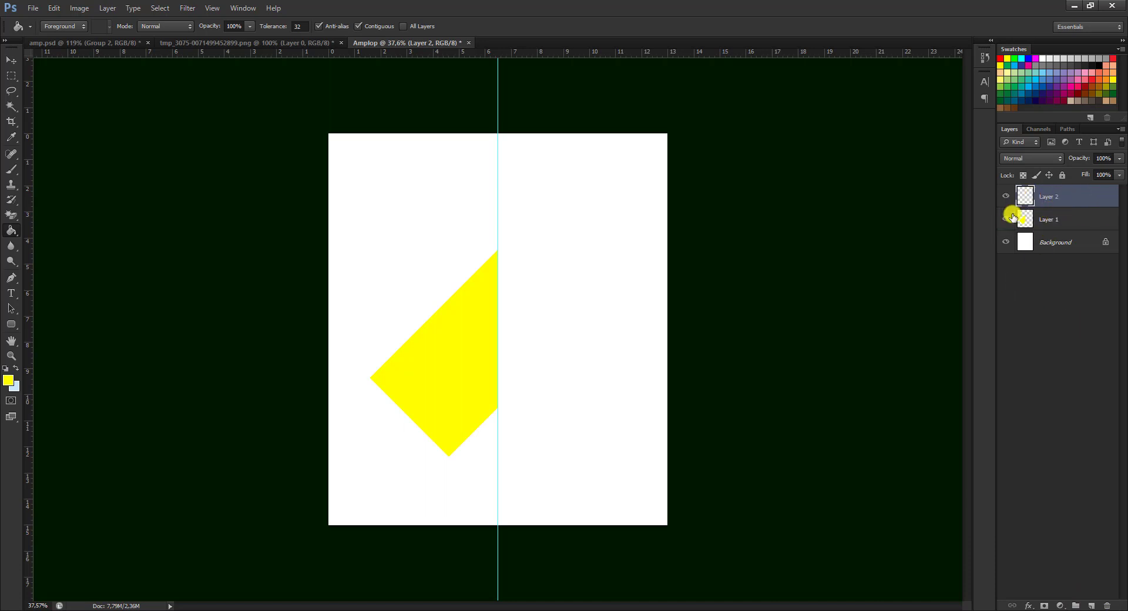
- Draw a second pen path from the centre guide down past the page's bottom edge, checking the amp.psd reference
left_click(11, 59)
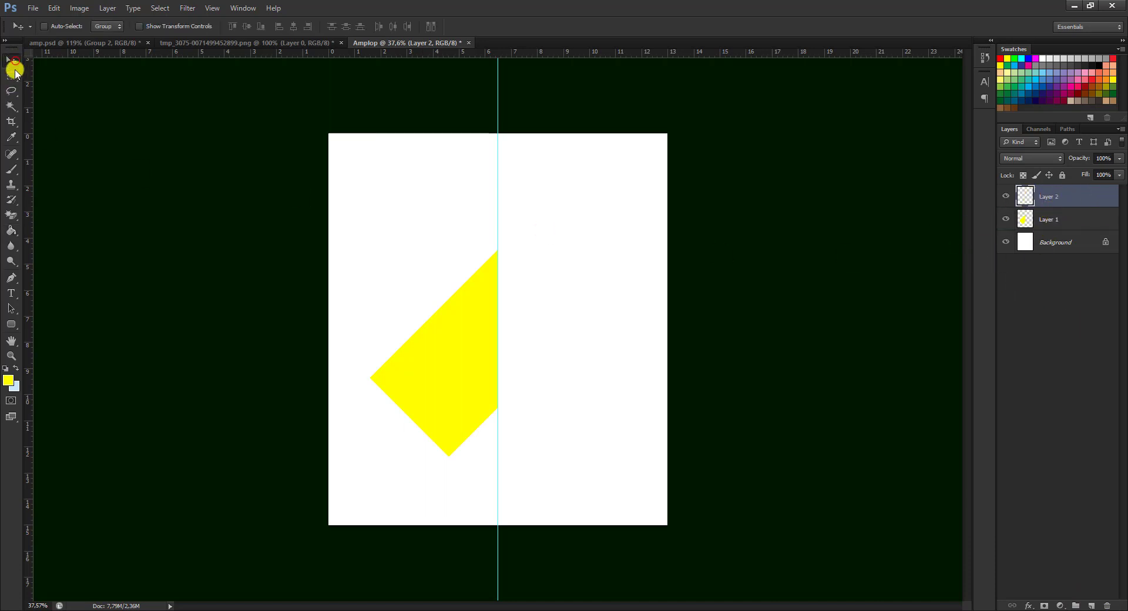
left_click(379, 339)
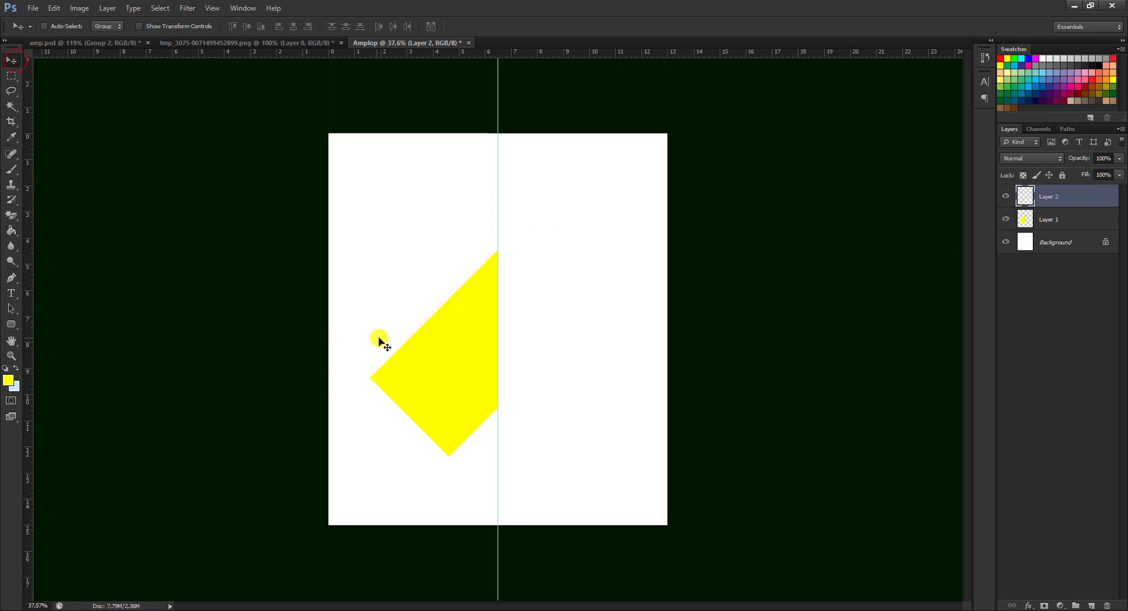
left_click(11, 281)
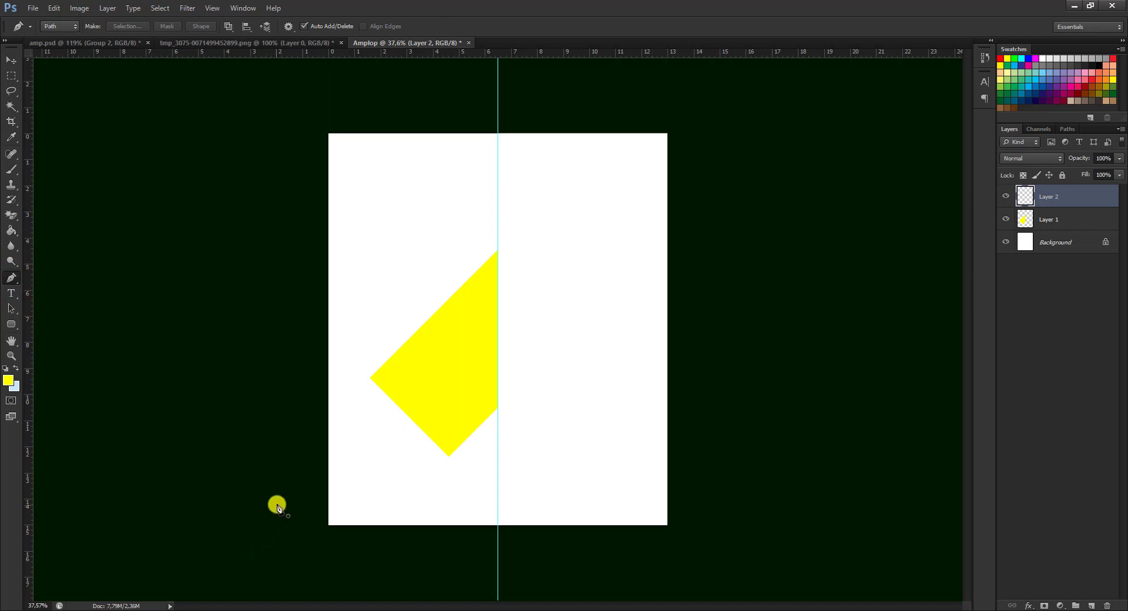
left_click(308, 492)
left_click(81, 43)
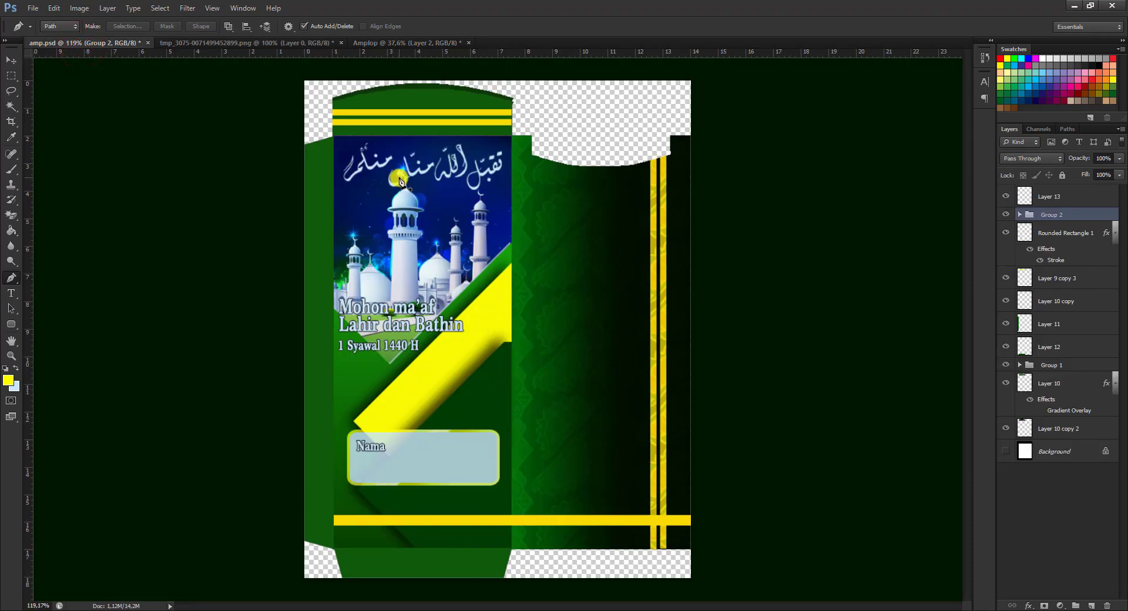
left_click(379, 42)
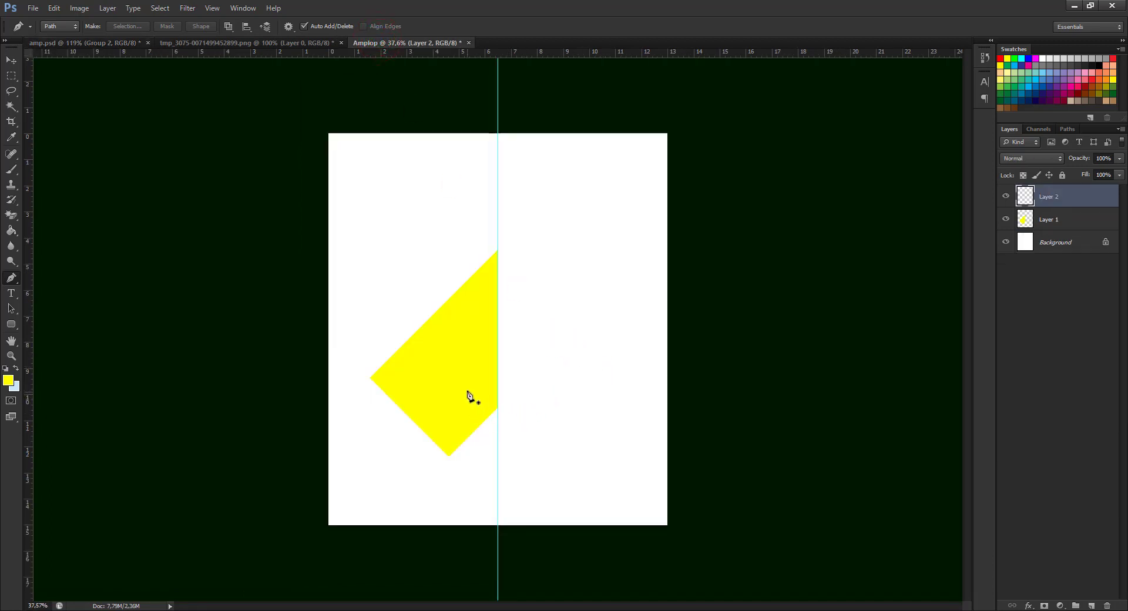
left_click(498, 332)
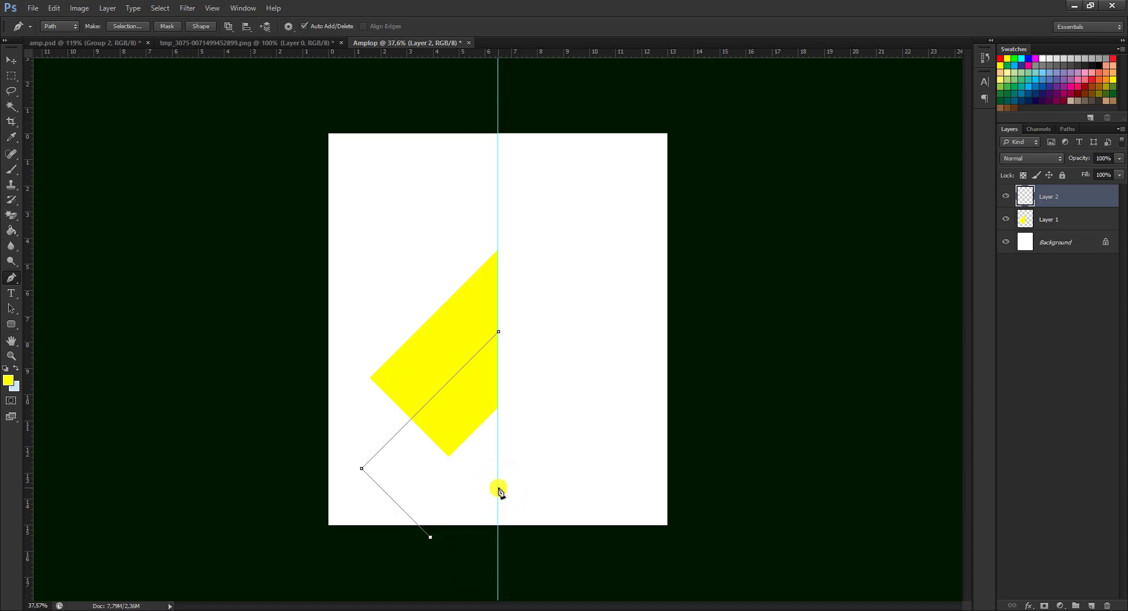
left_click(462, 568)
- Convert the second pen path into a selection
right_click(488, 395)
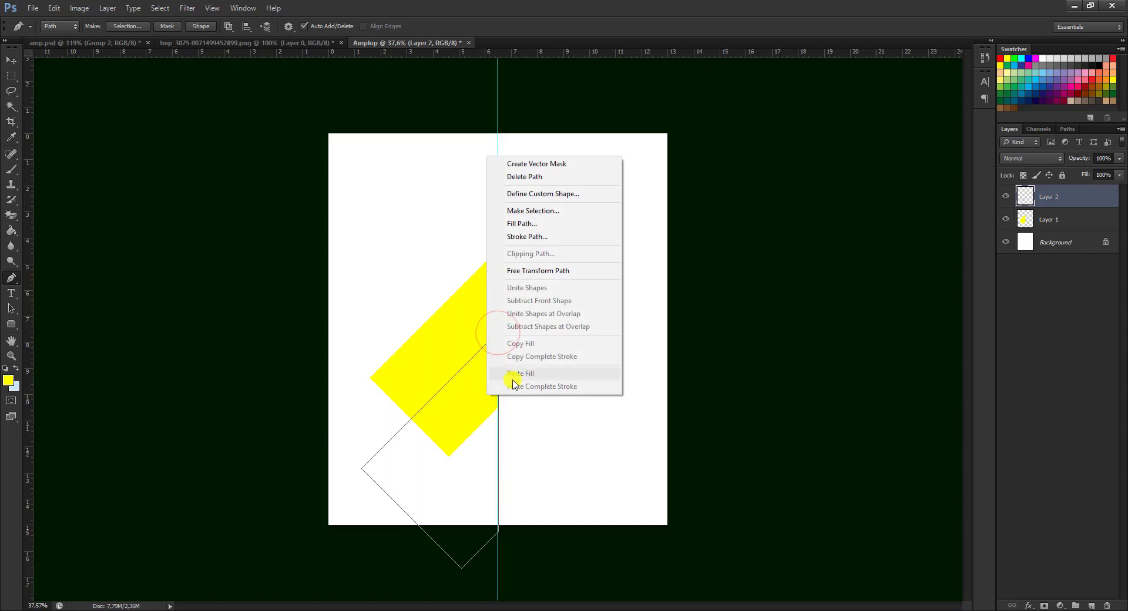
left_click(611, 211)
left_click(616, 186)
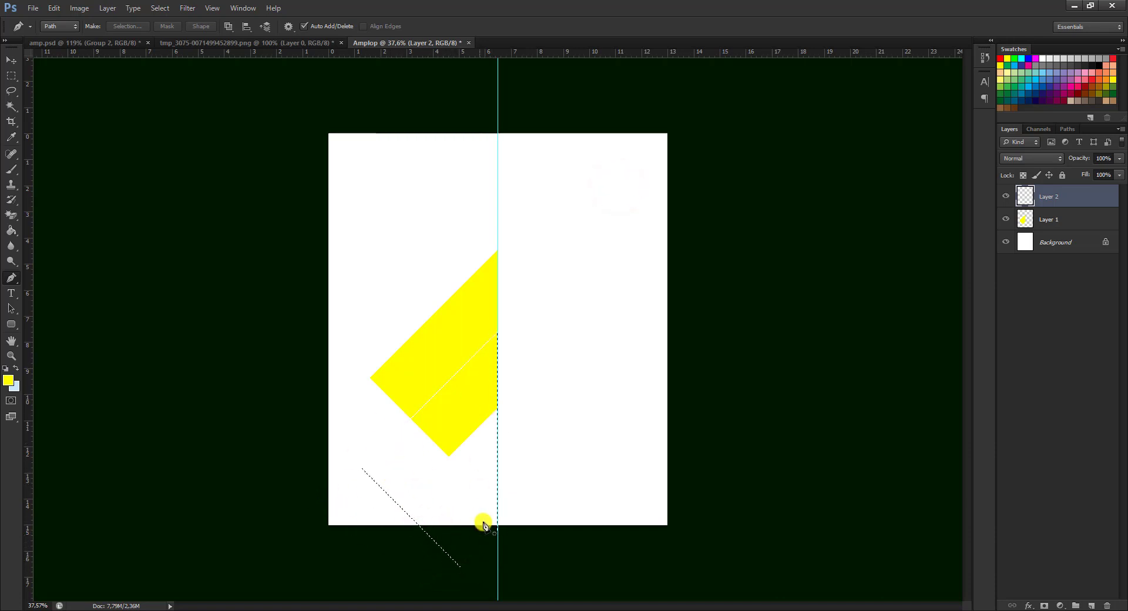
- Bucket-fill the selection on Layer 2 with dark green 014b01 and deselect
left_click(8, 379)
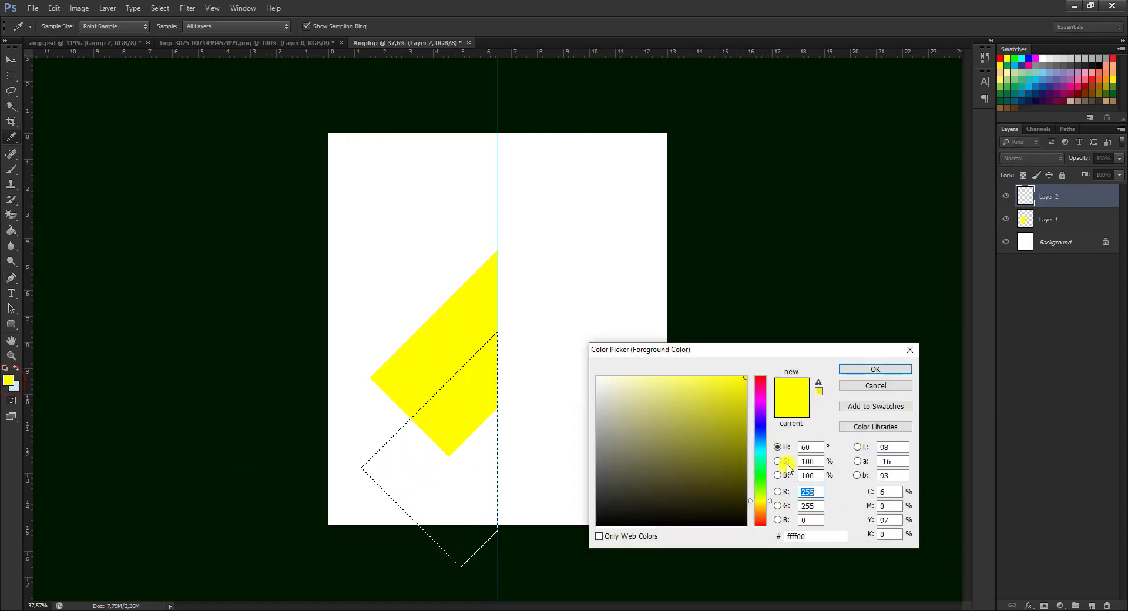
left_click(762, 476)
left_click(744, 481)
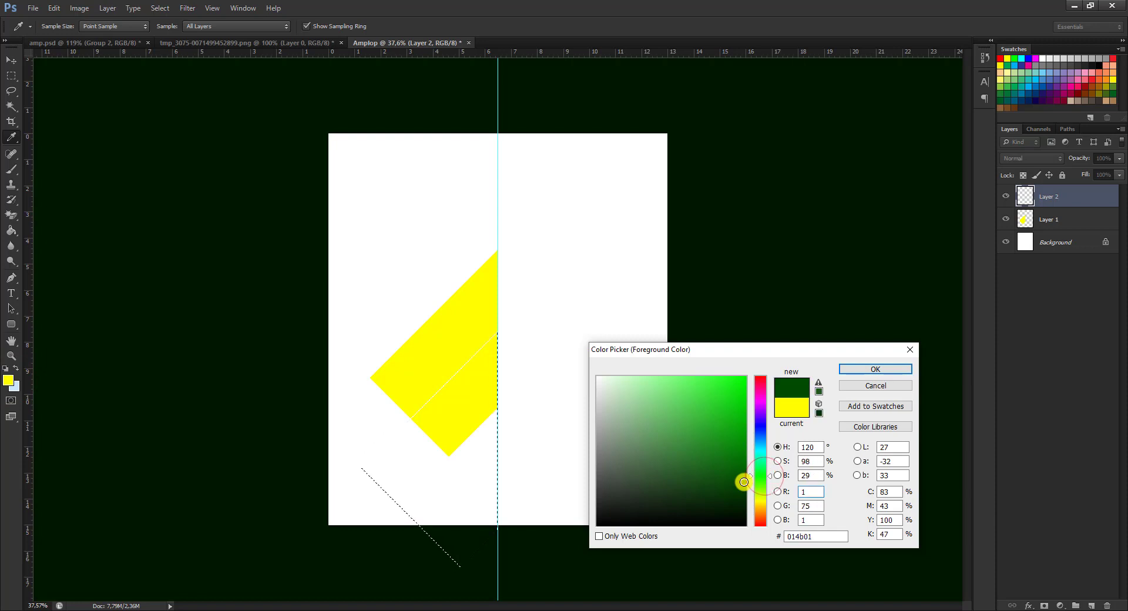
left_click(856, 368)
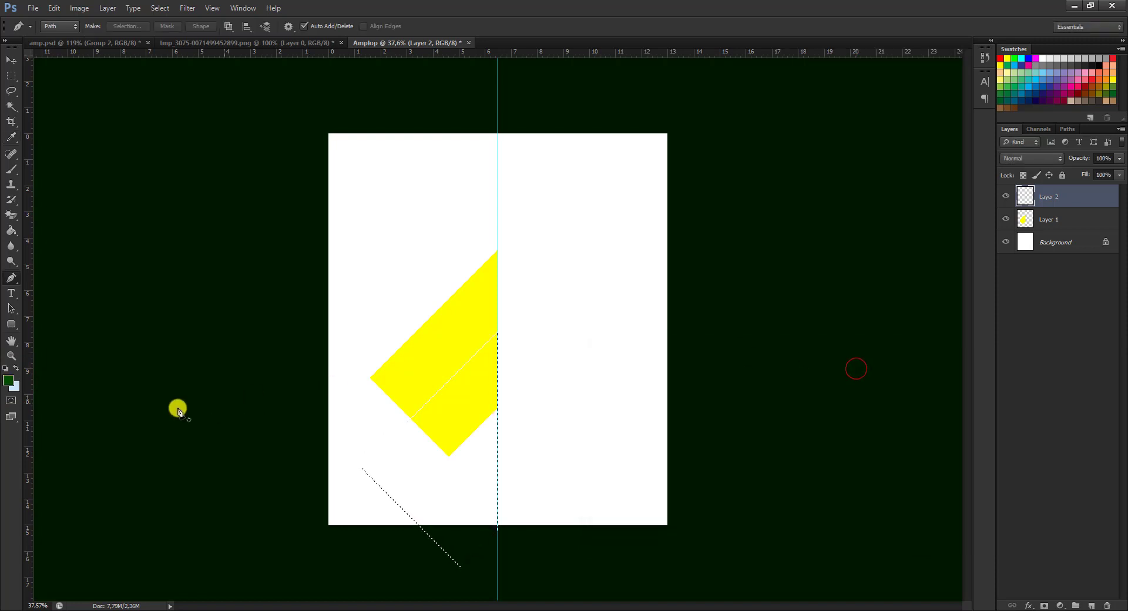
left_click(12, 229)
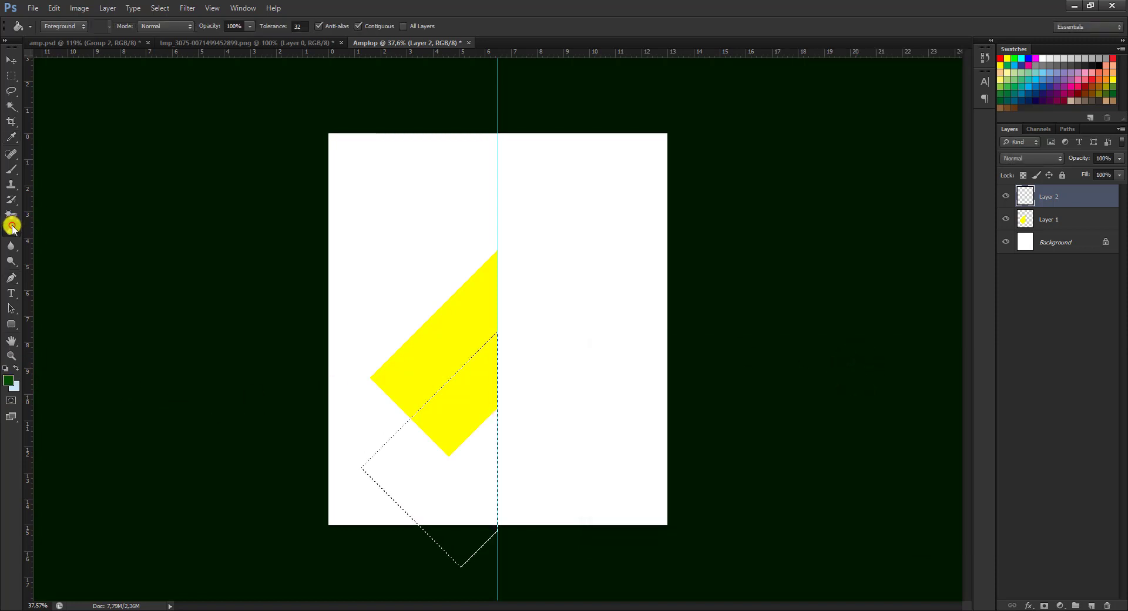
left_click(438, 487)
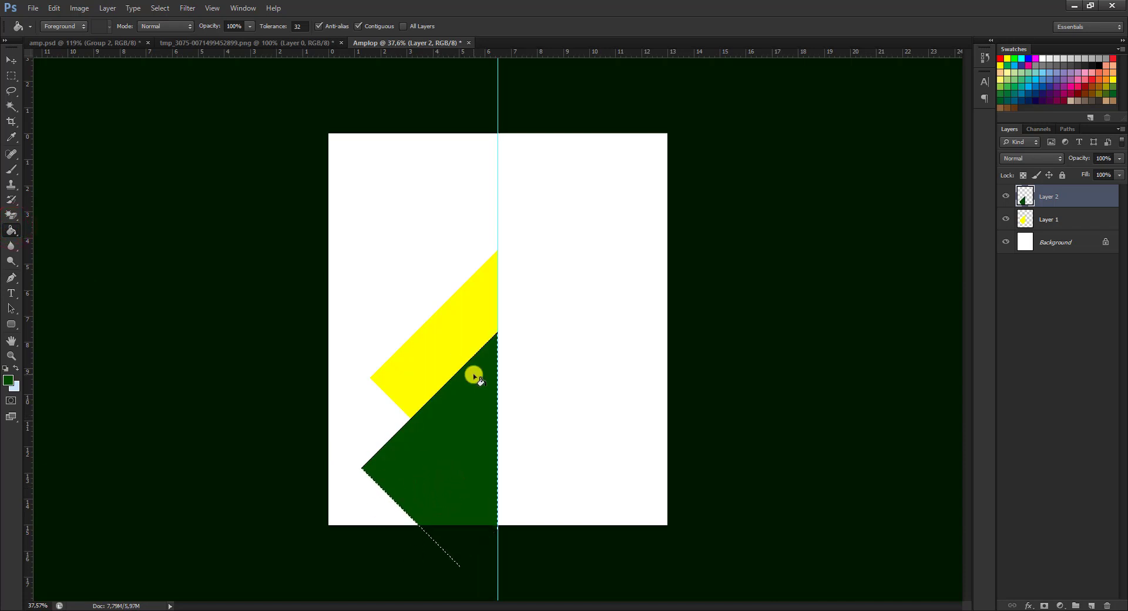
key("ctrl+d")
left_click(11, 60)
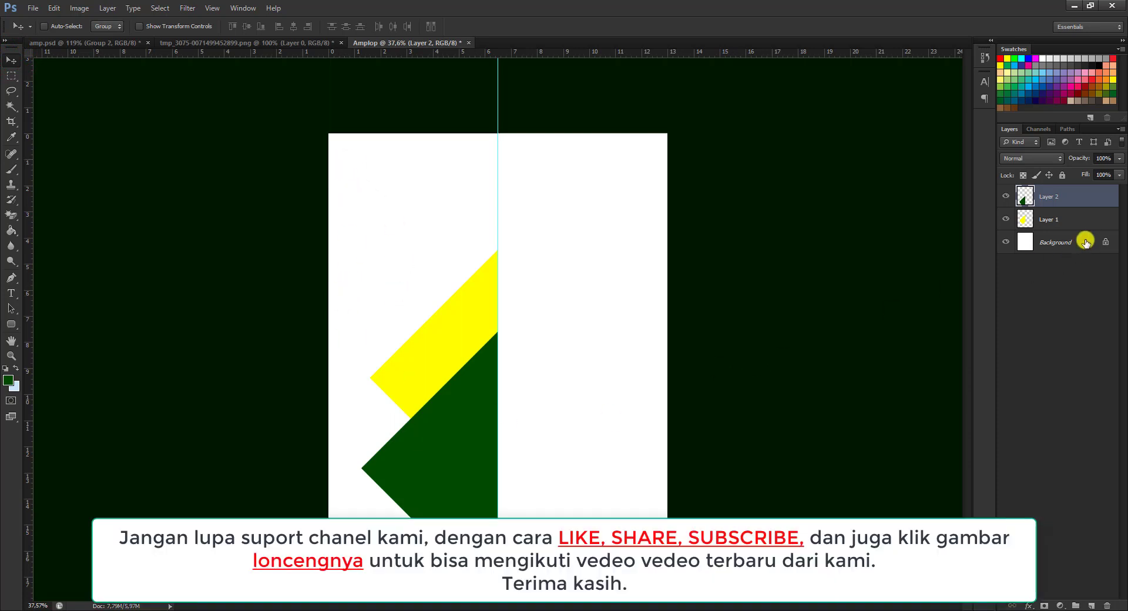
- Add an empty Layer 3 directly above the Background, below the yellow and green layers
left_click(1074, 241)
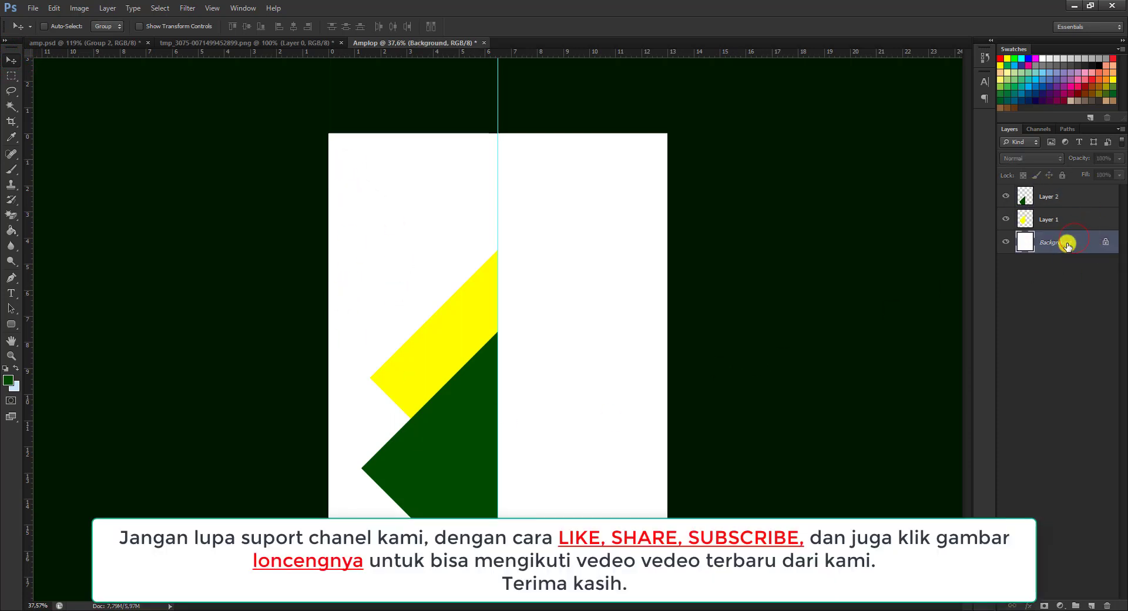
right_click(1074, 417)
left_click(1056, 390)
left_click(1094, 606)
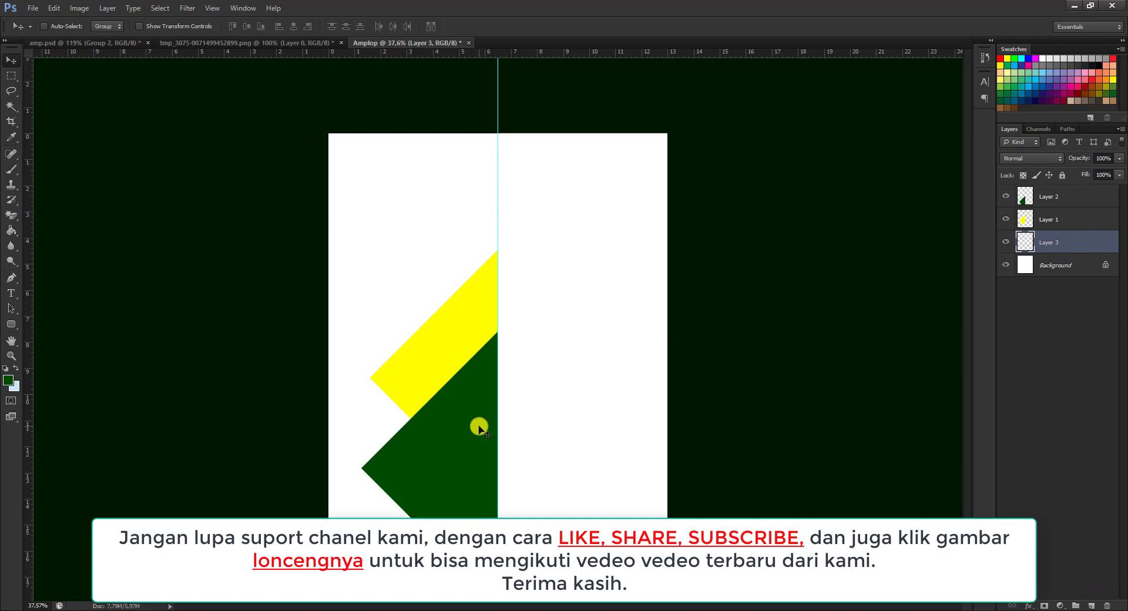
left_click(12, 78)
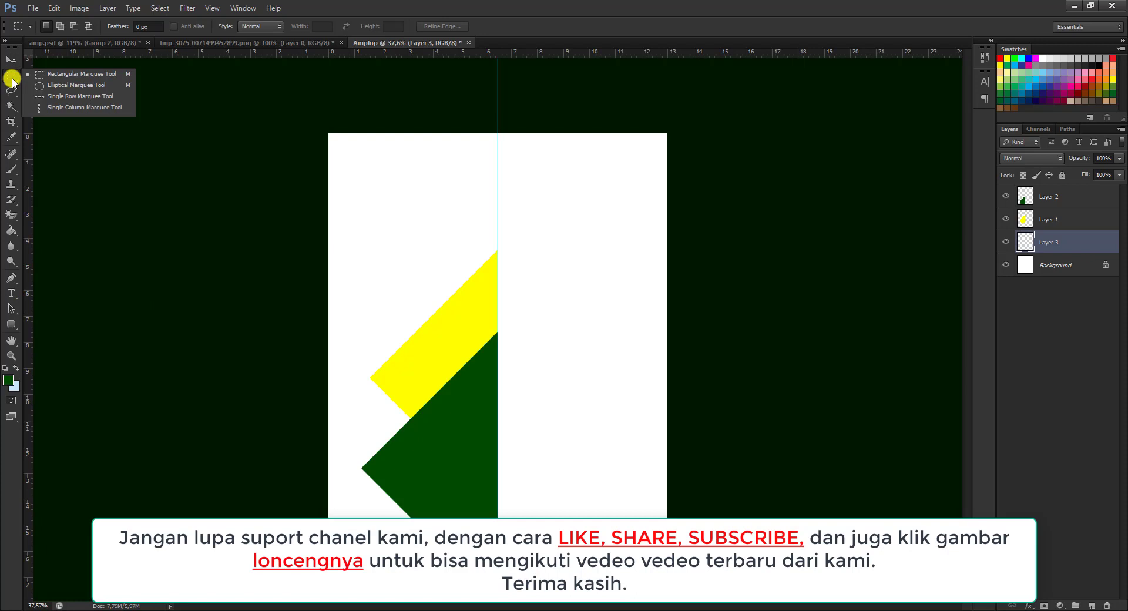
- Draw a rectangular marquee over the page's left half, from the left edge to the centre guide
left_click(12, 79)
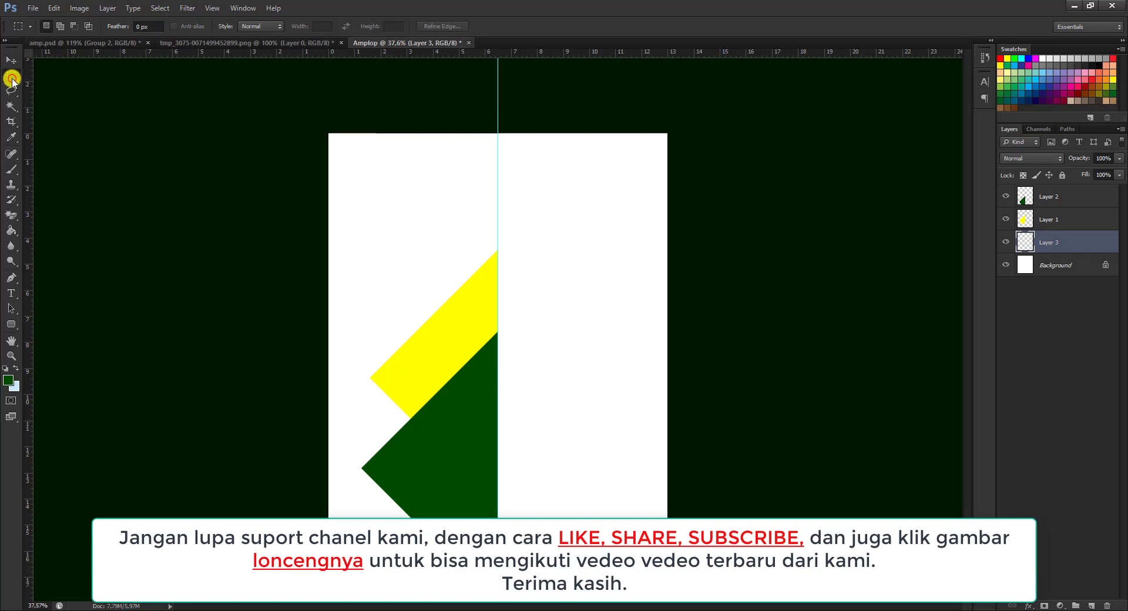
mouse_move(388, 529)
left_mouse_down()
mouse_move(314, 116)
mouse_move(497, 552)
left_mouse_up()
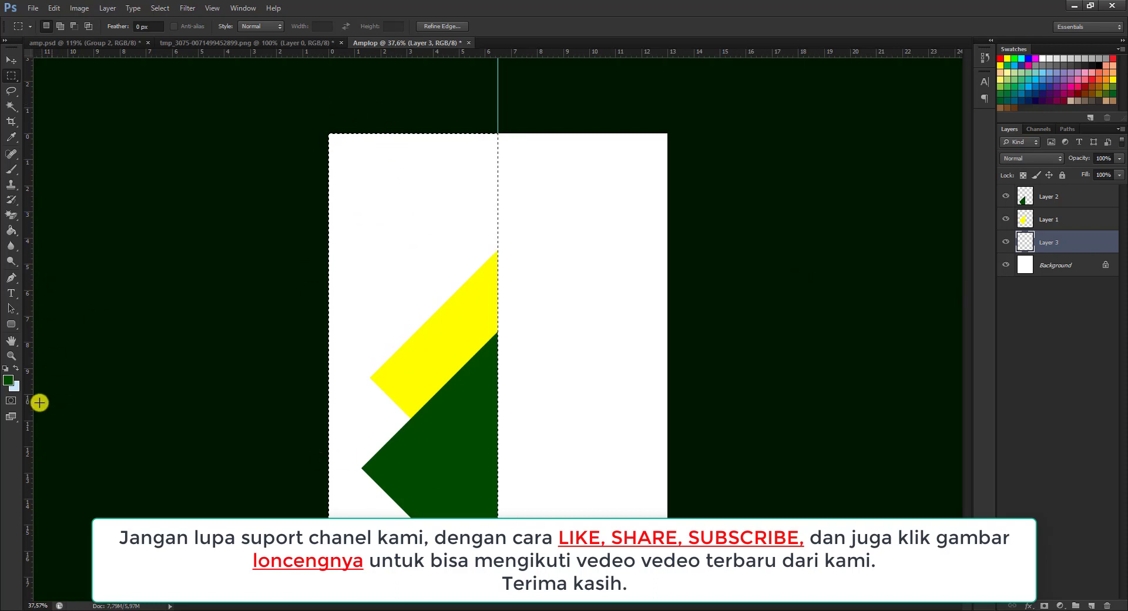
left_click(9, 380)
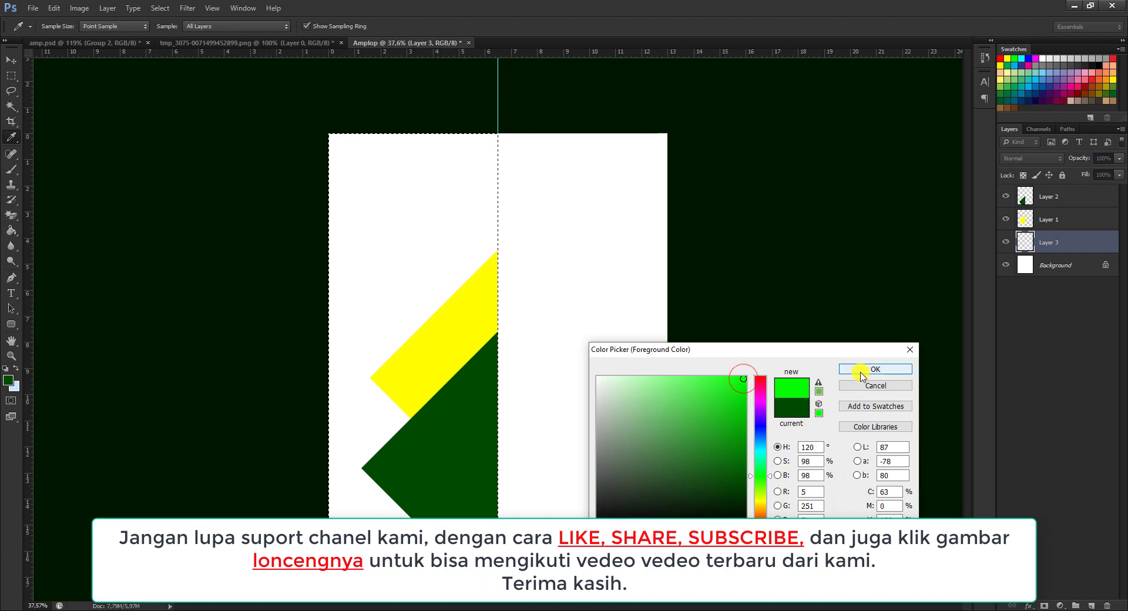
- Fill the left-half selection on Layer 3 with bright green using the Paint Bucket
left_click(861, 370)
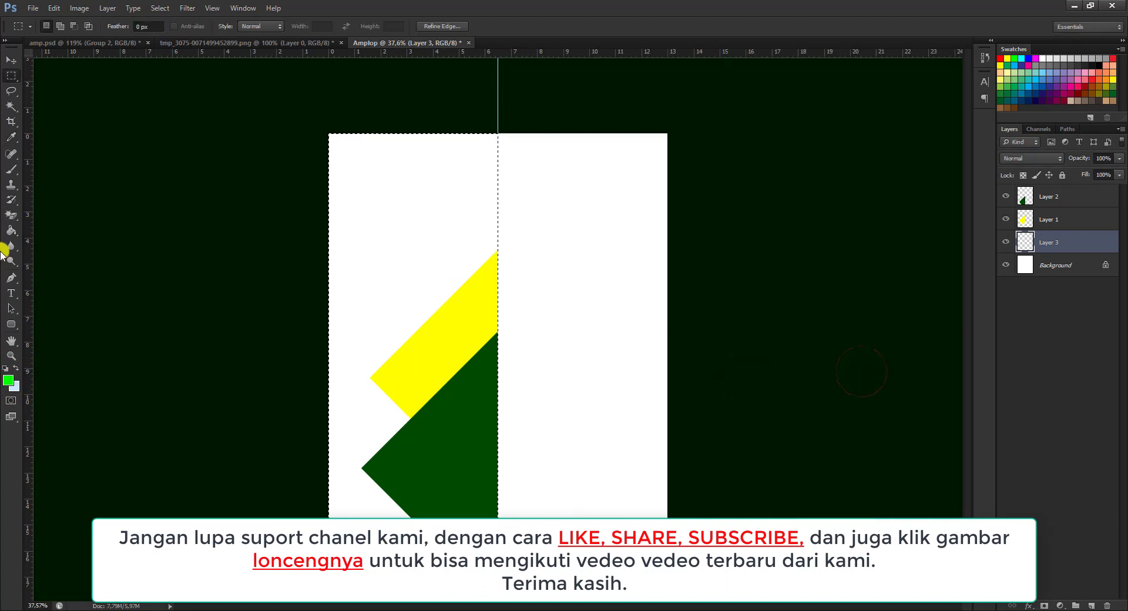
left_click(6, 231)
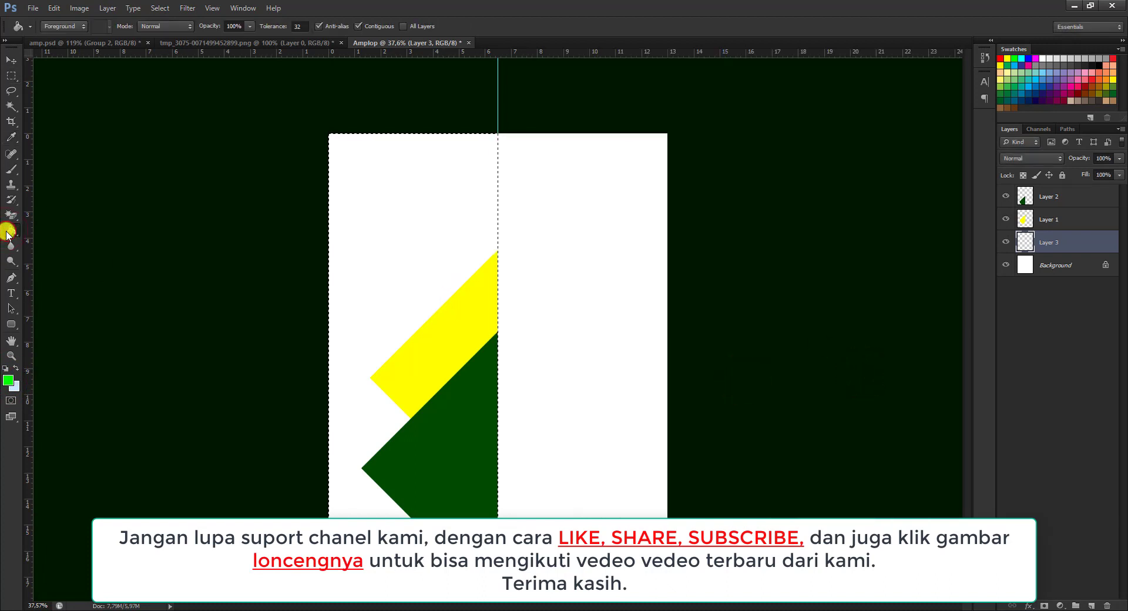
right_click(6, 233)
left_click(47, 240)
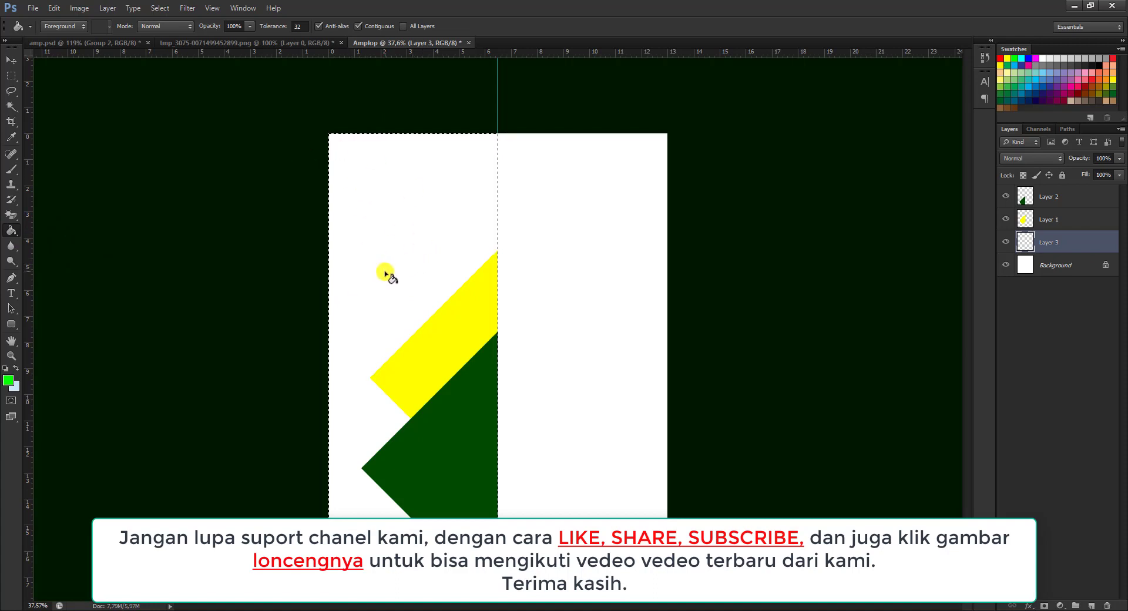
left_click(379, 214)
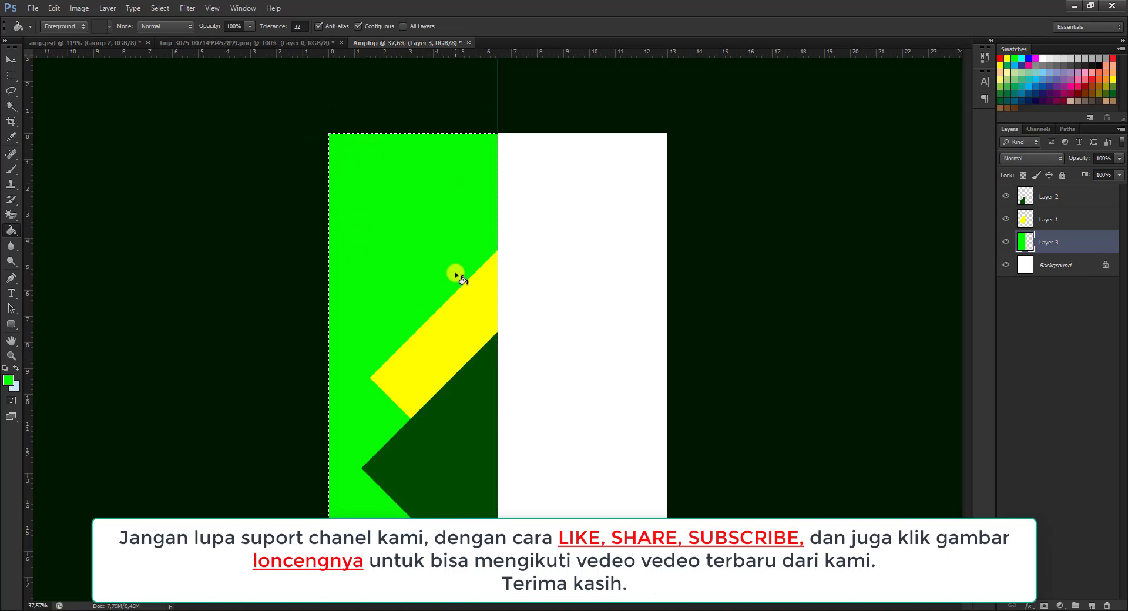
left_click(11, 60)
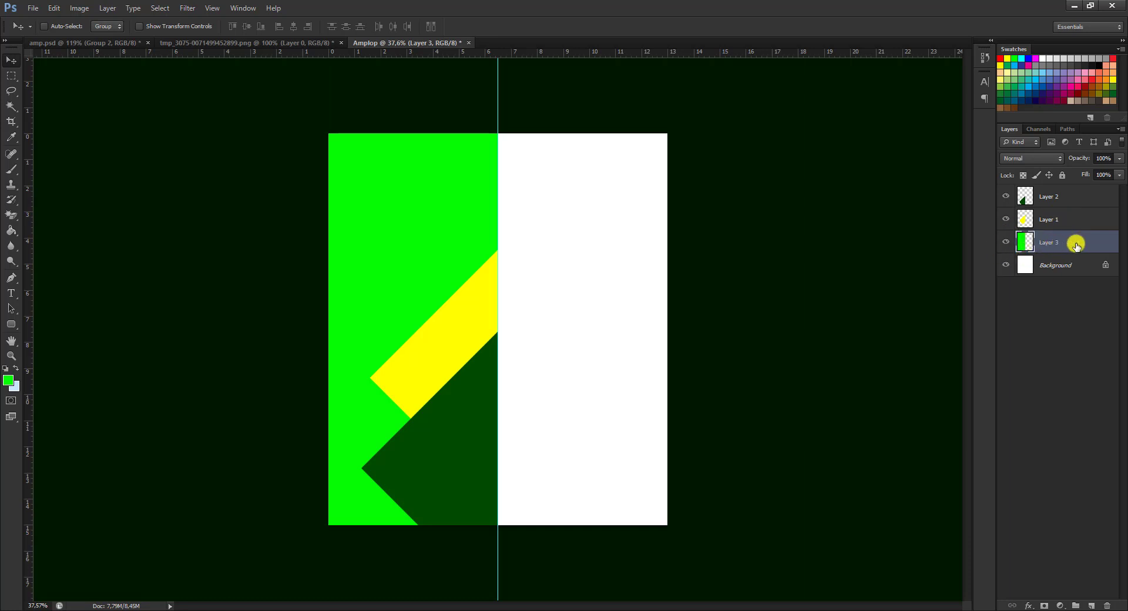
- Try moving Layer 3 above Layers 2 and 1, then restore the original stacking order
left_click_drag(1070, 244, 1070, 195)
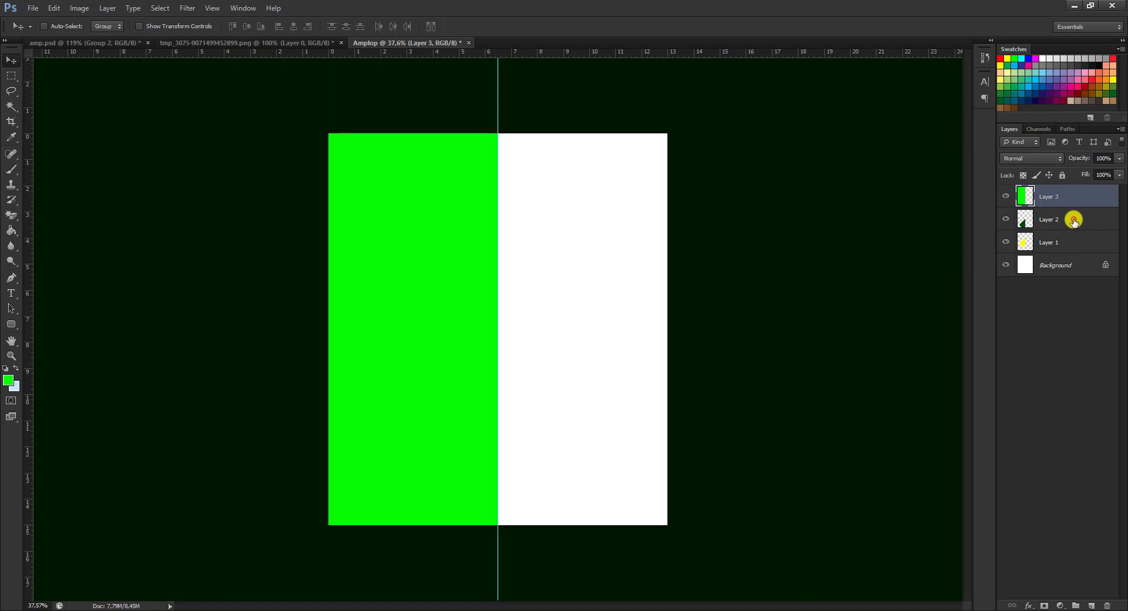
left_click_drag(1074, 221, 1074, 195)
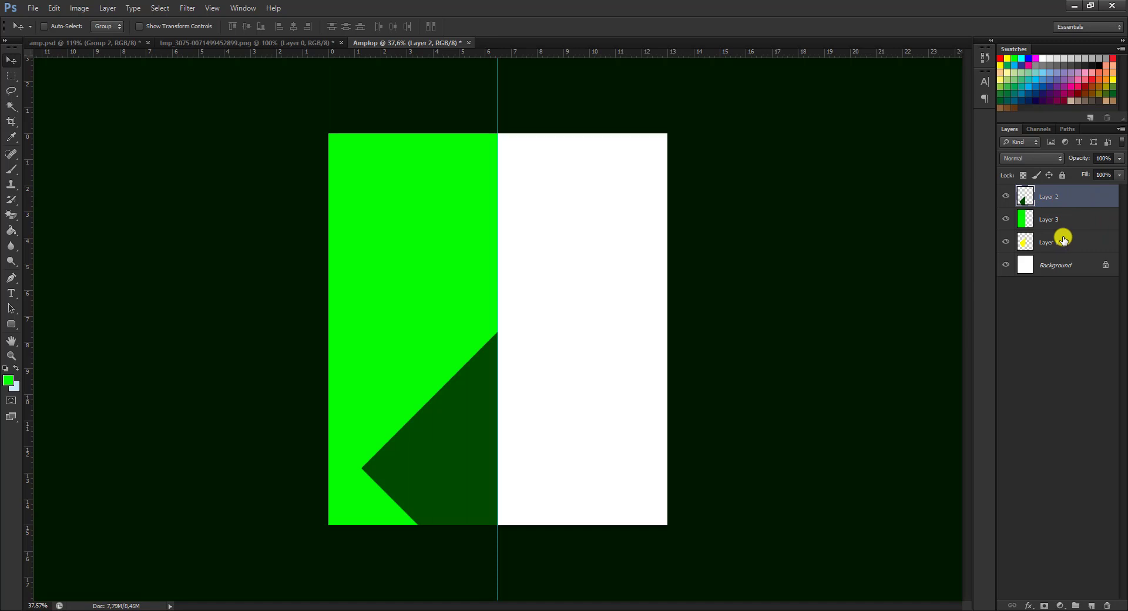
left_click_drag(1079, 243, 1085, 199)
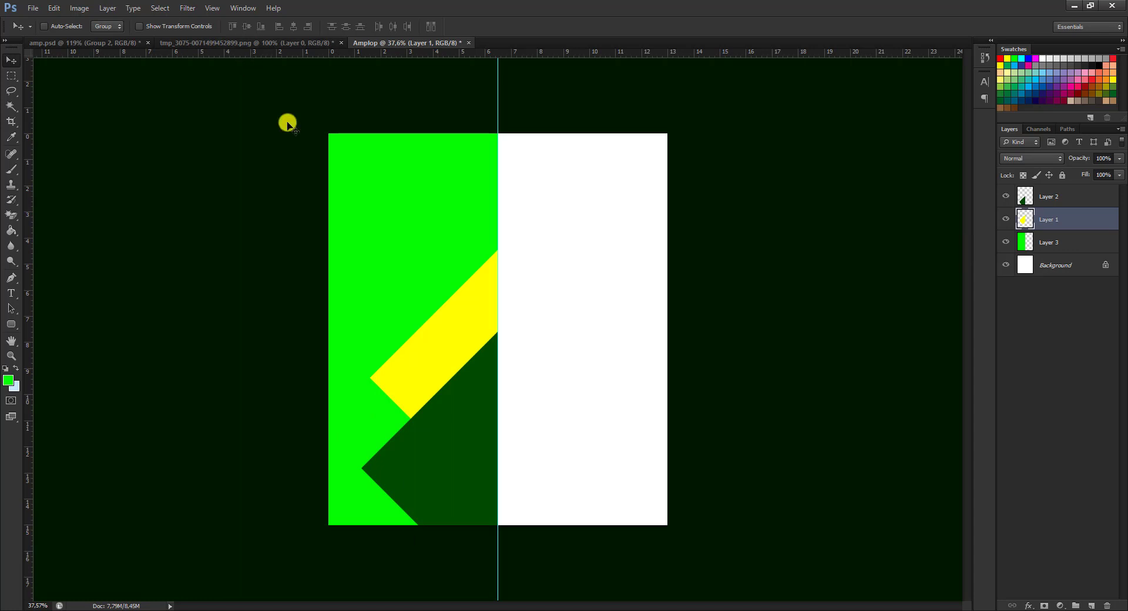
- Check the amp.psd reference, then bring up Blending Options for the yellow band's Layer 1
left_click(90, 44)
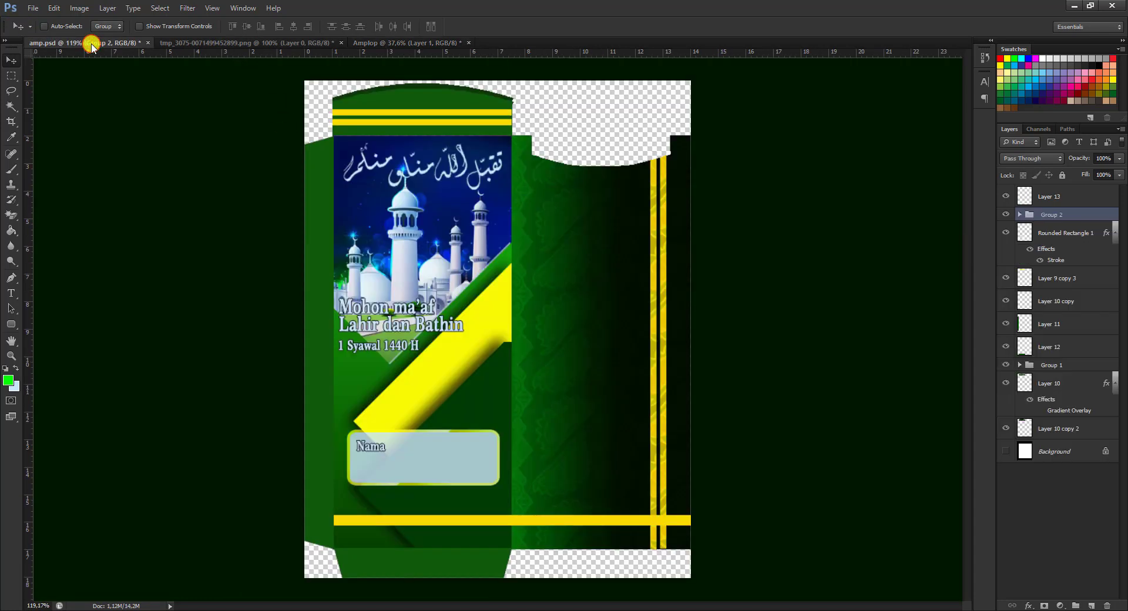
left_click(365, 43)
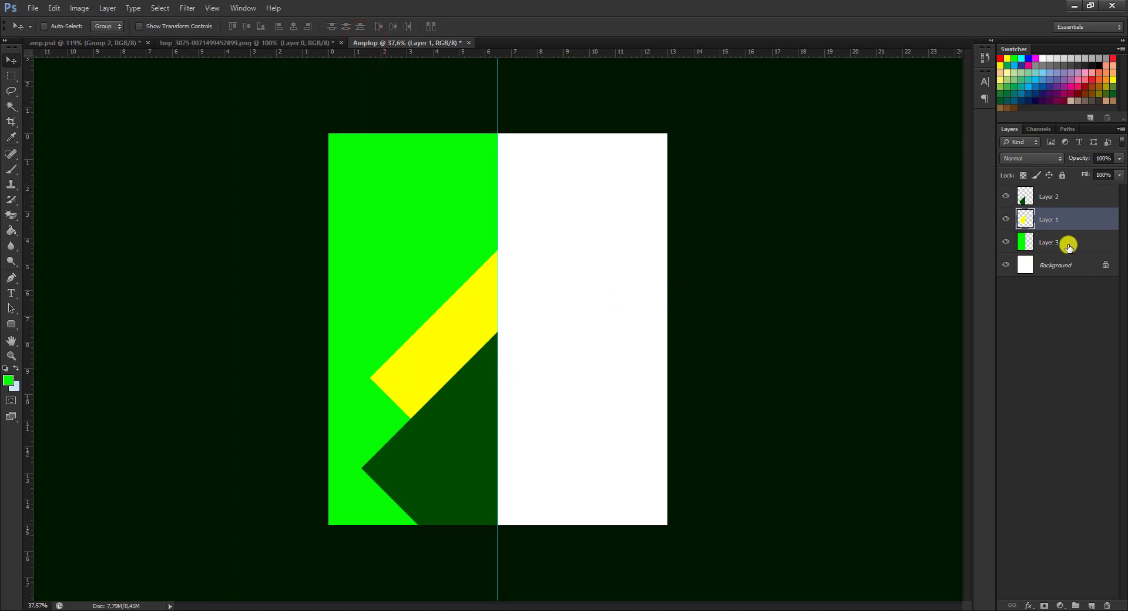
right_click(1090, 221)
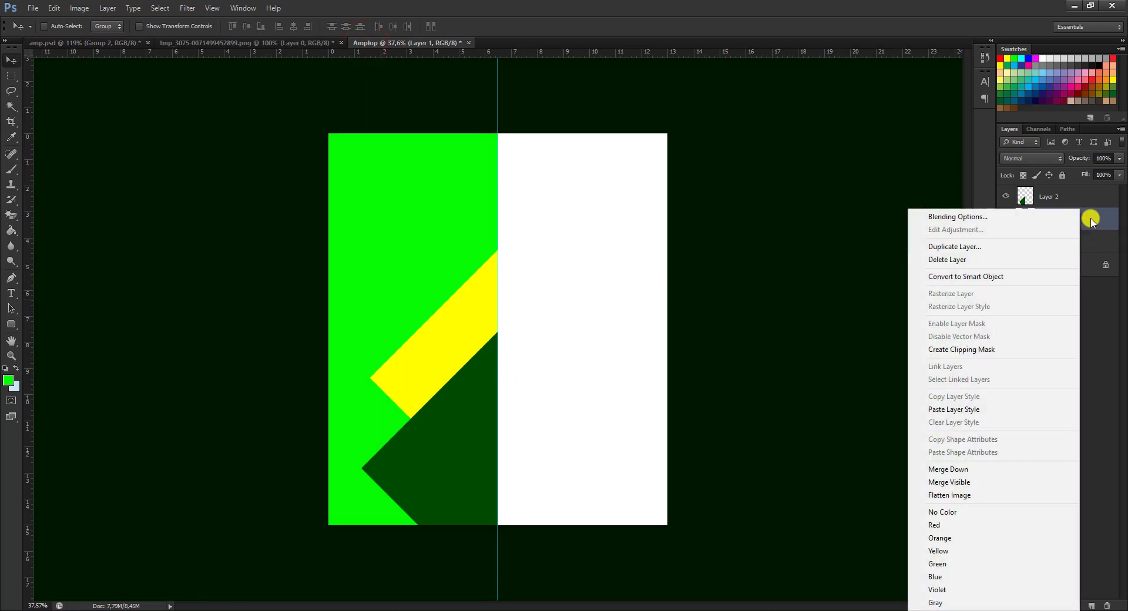
left_click(1091, 220)
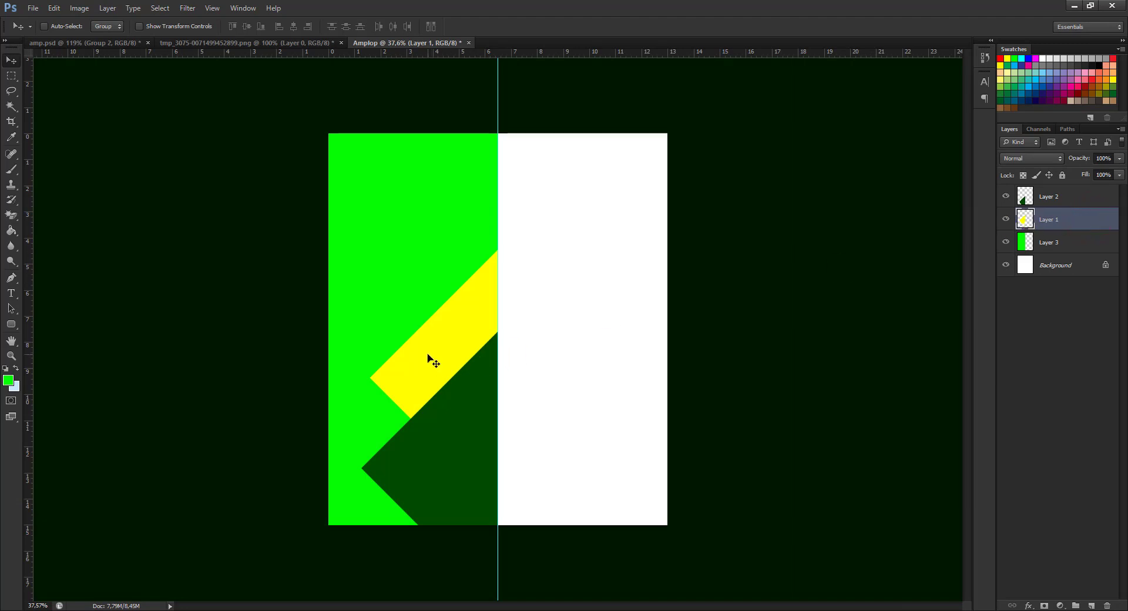
right_click(1099, 220)
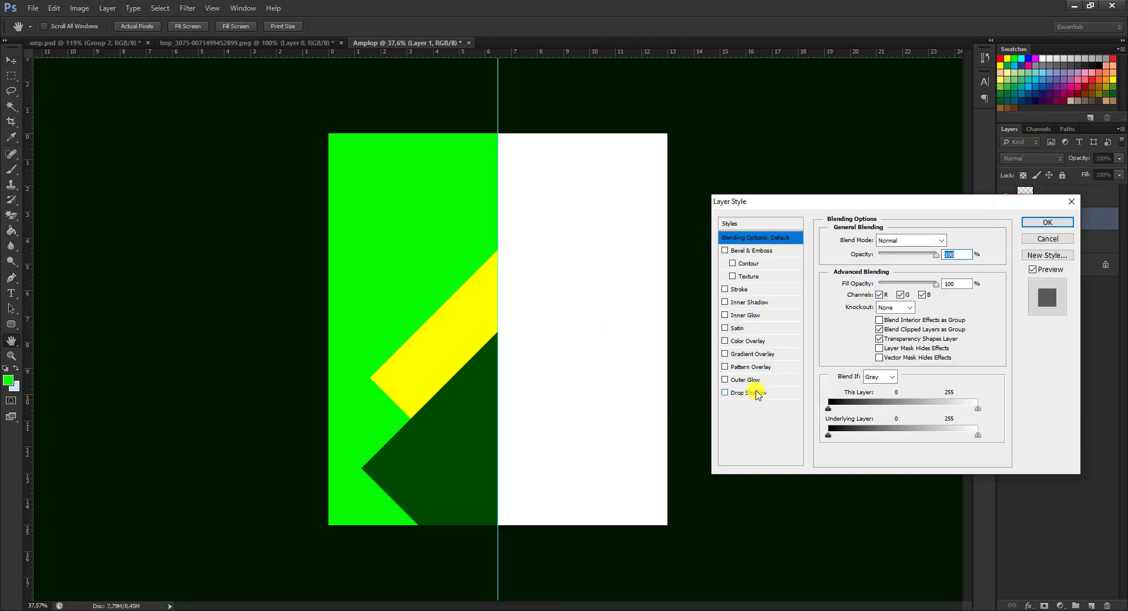
- Give Layer 1 a Normal-mode drop shadow with 82% opacity, 9% spread and 92 px size
left_click(757, 393)
left_click_drag(868, 202, 726, 93)
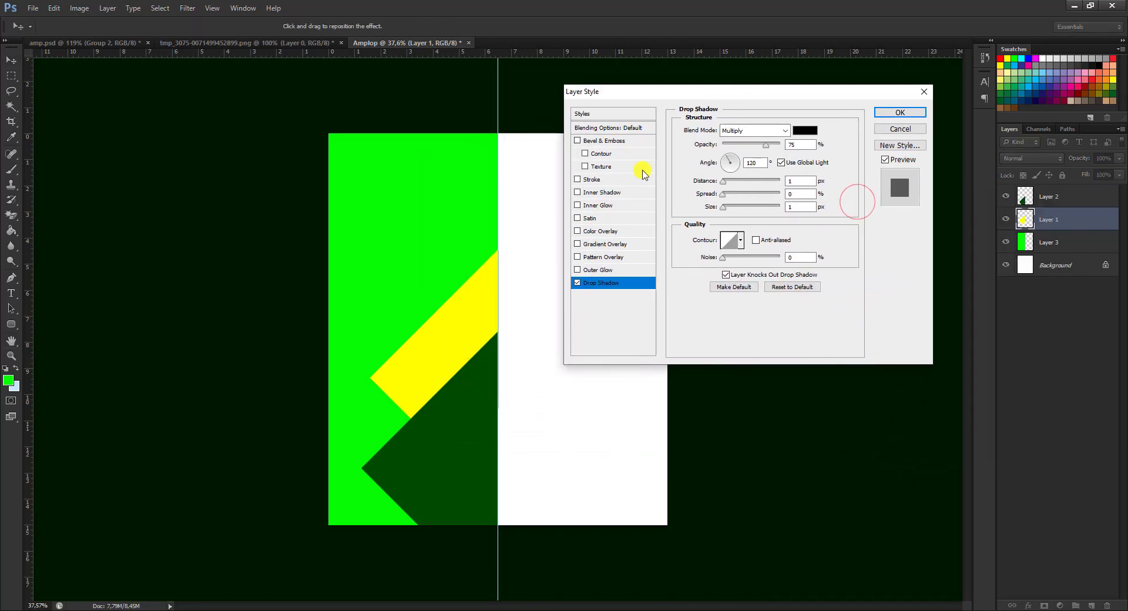
left_click(758, 130)
left_click(756, 141)
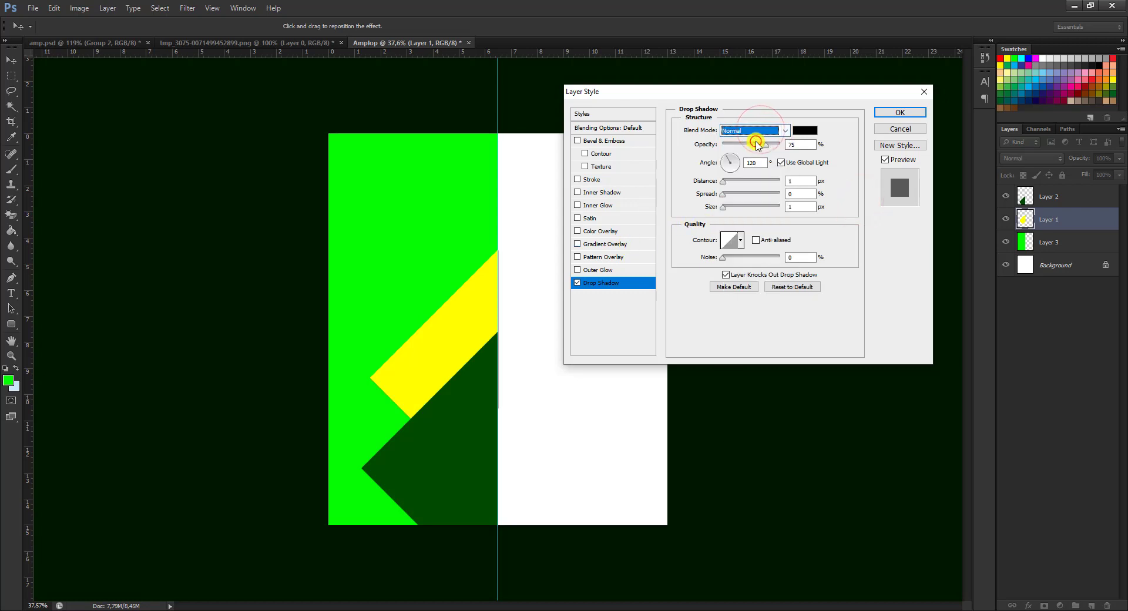
left_click(723, 206)
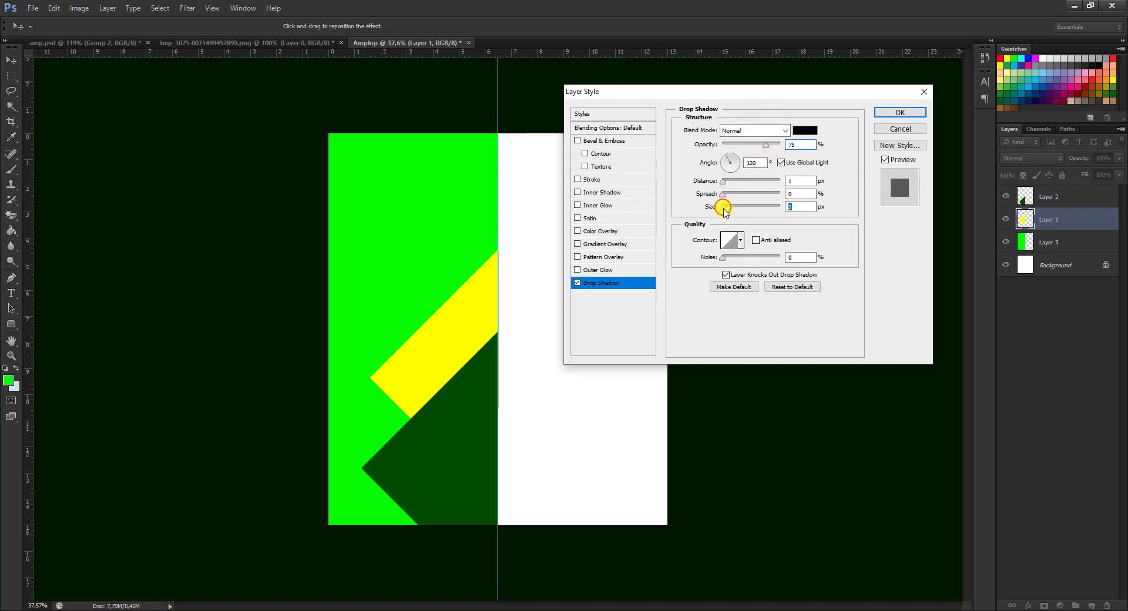
left_click_drag(724, 209, 735, 209)
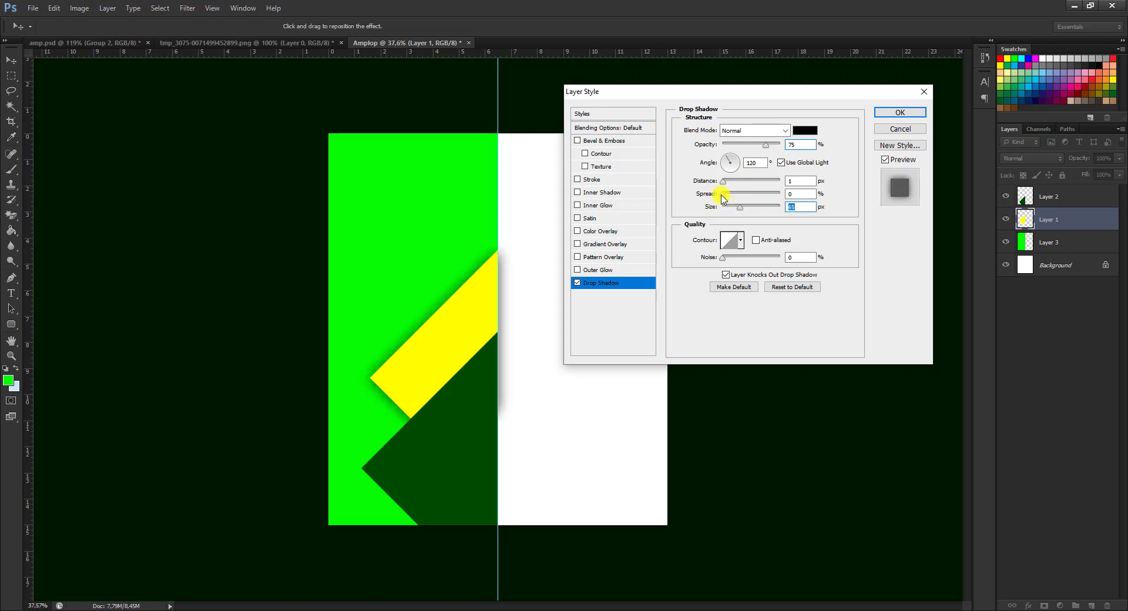
left_click_drag(722, 196, 728, 196)
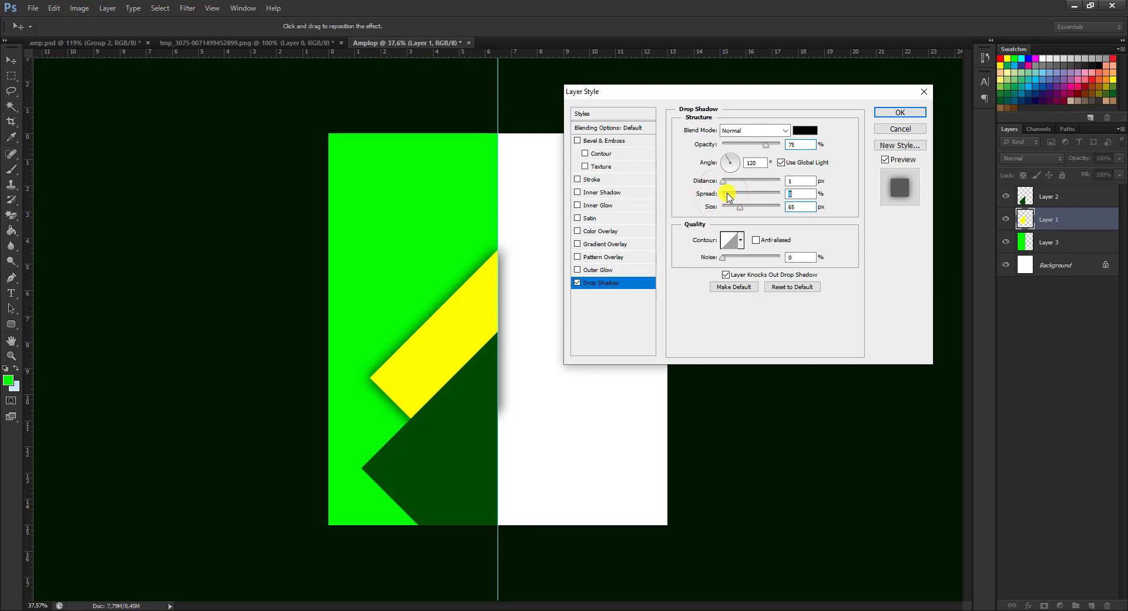
left_click(769, 145)
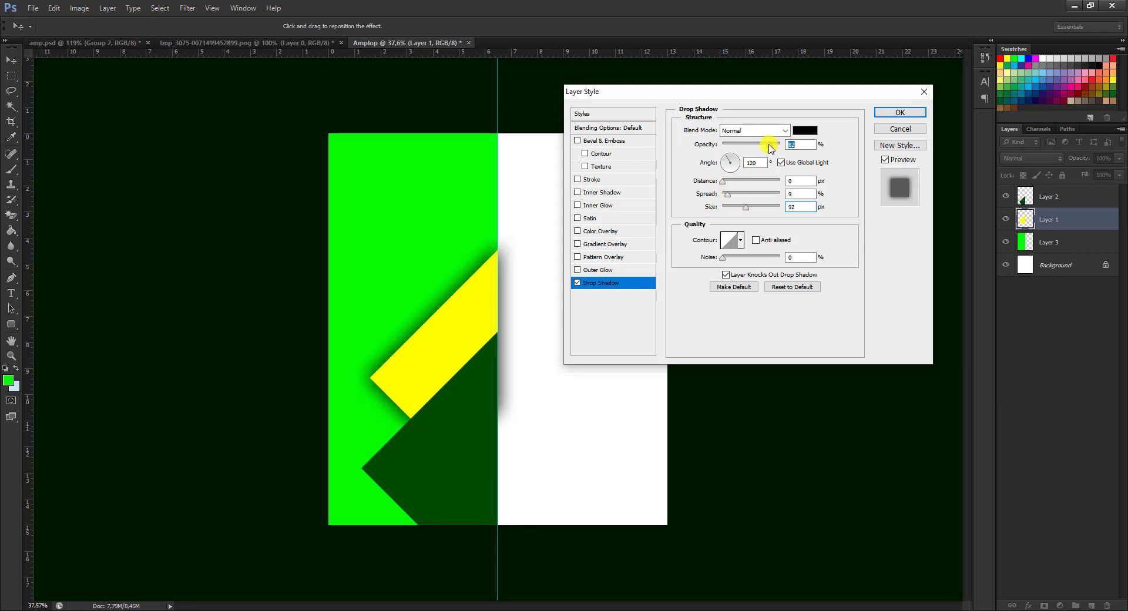
left_click(898, 113)
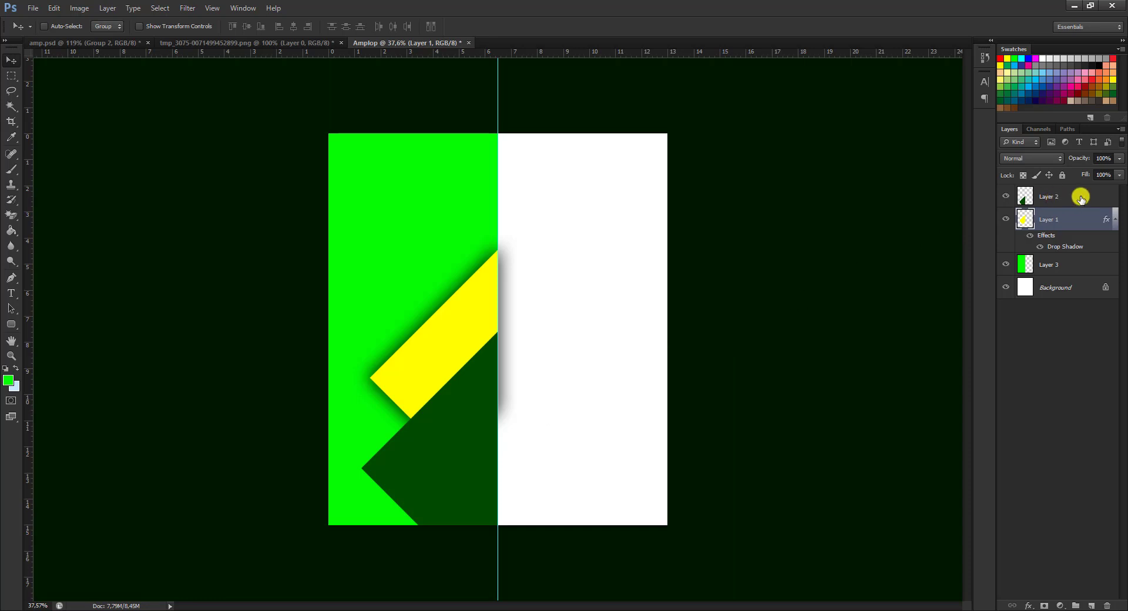
- Copy Layer 1's drop shadow style and paste it onto the dark green Layer 2
right_click(1083, 217)
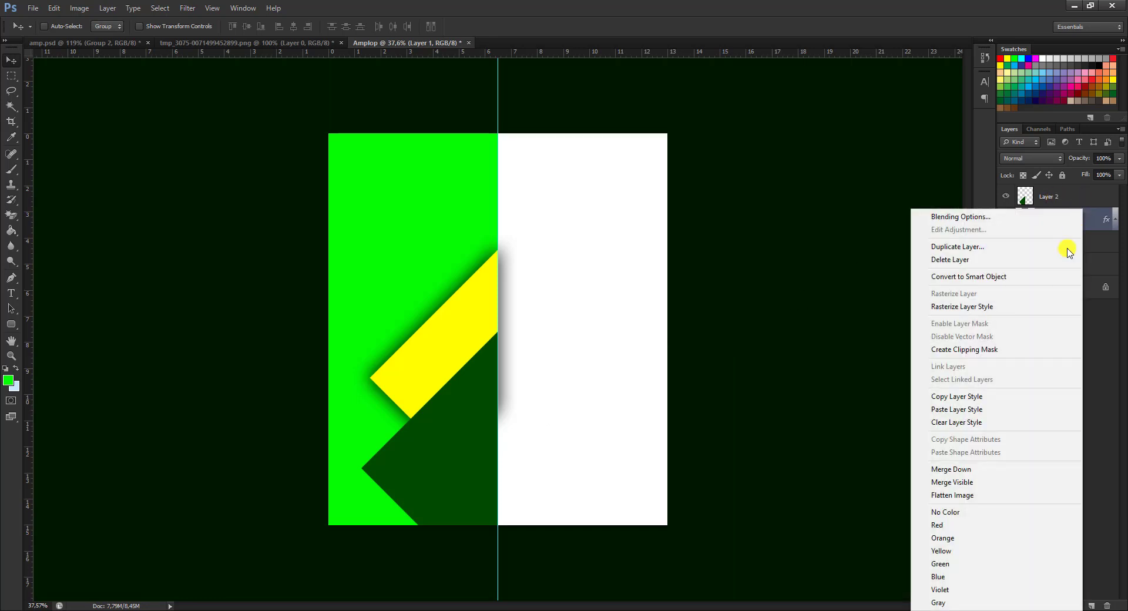
left_click(1008, 398)
left_click(1084, 196)
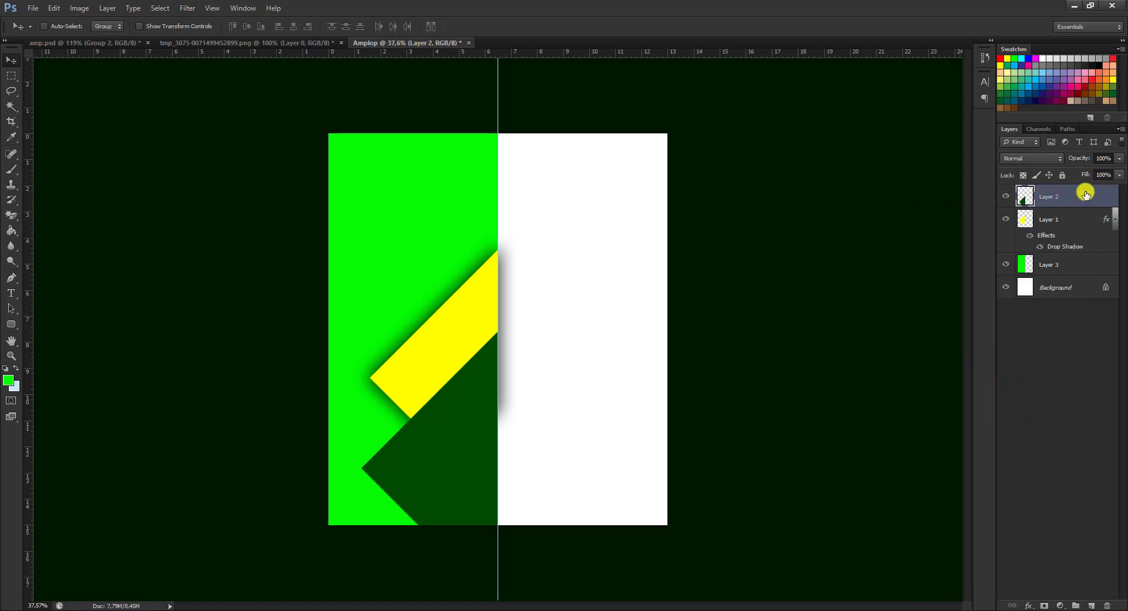
right_click(1085, 194)
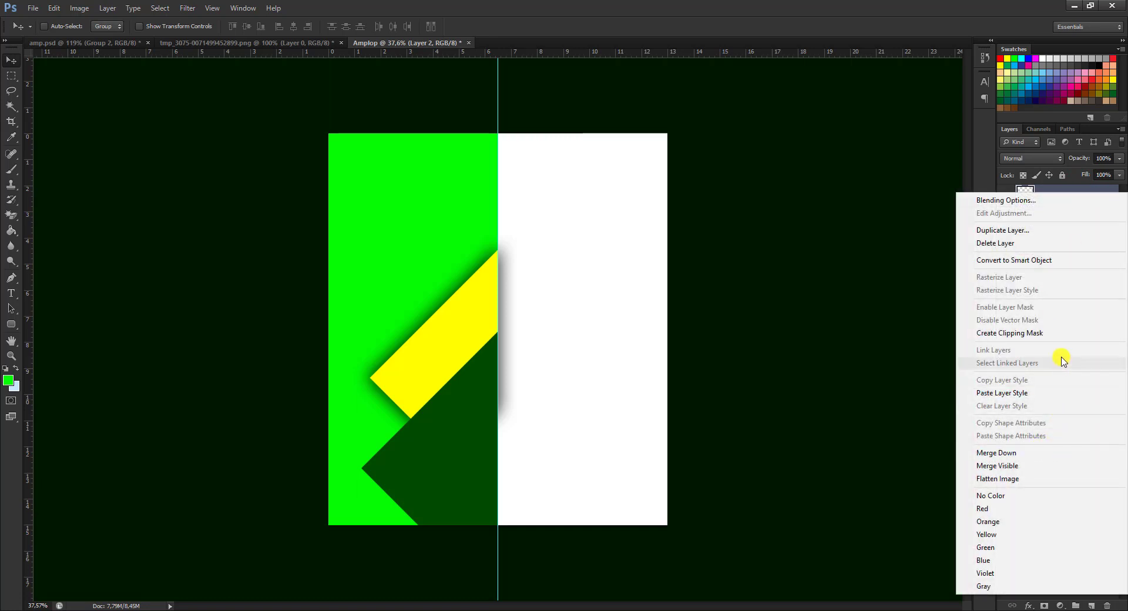
left_click(1060, 392)
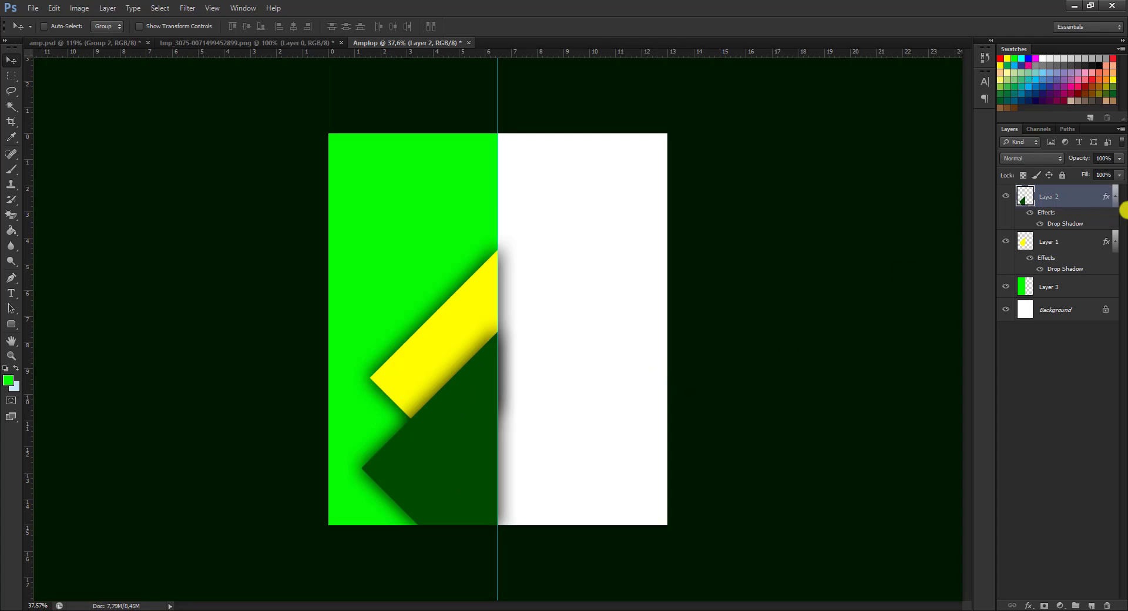
right_click(1083, 189)
- Change Layer 2's drop shadow to -39° angle, distance 25, spread 0% and size 24 px
left_click(1033, 203)
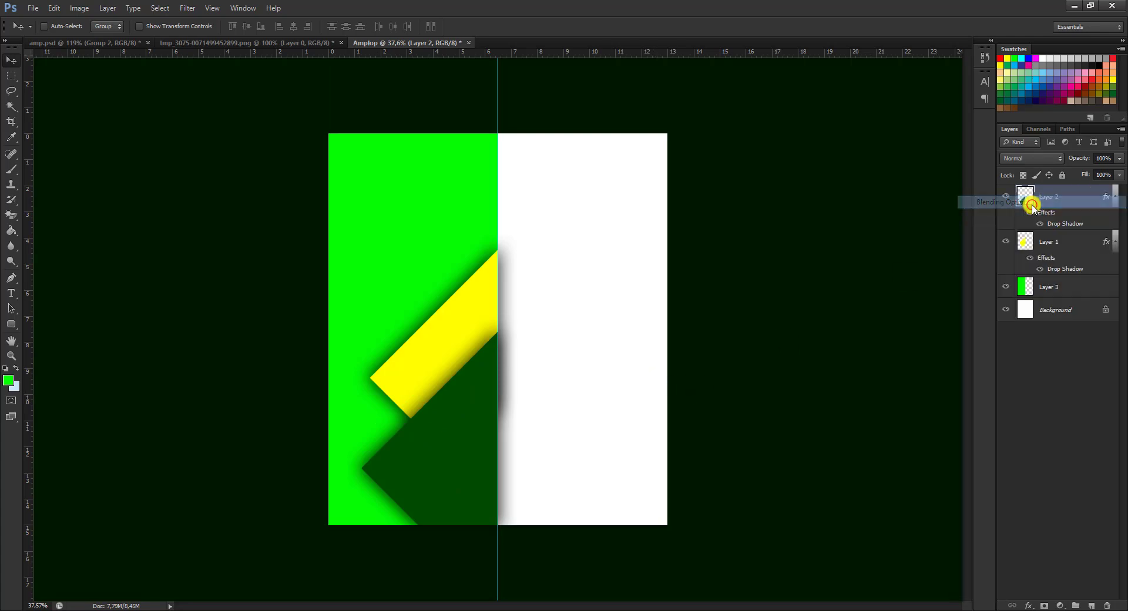
left_click(611, 284)
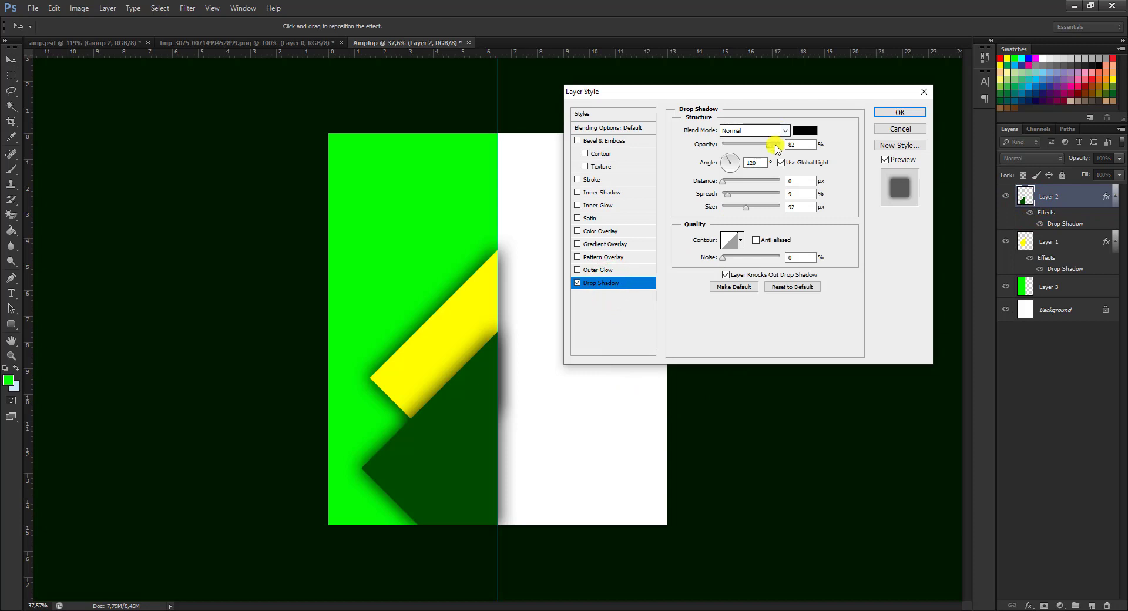
left_click(726, 161)
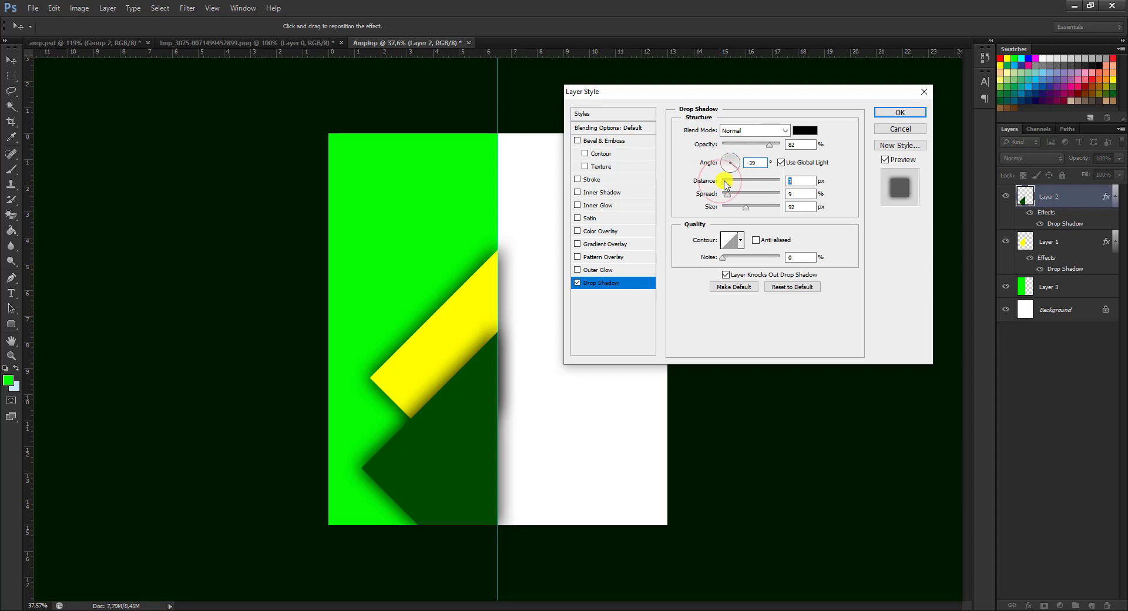
mouse_move(726, 184)
left_mouse_down()
mouse_move(739, 186)
mouse_move(734, 211)
left_mouse_up()
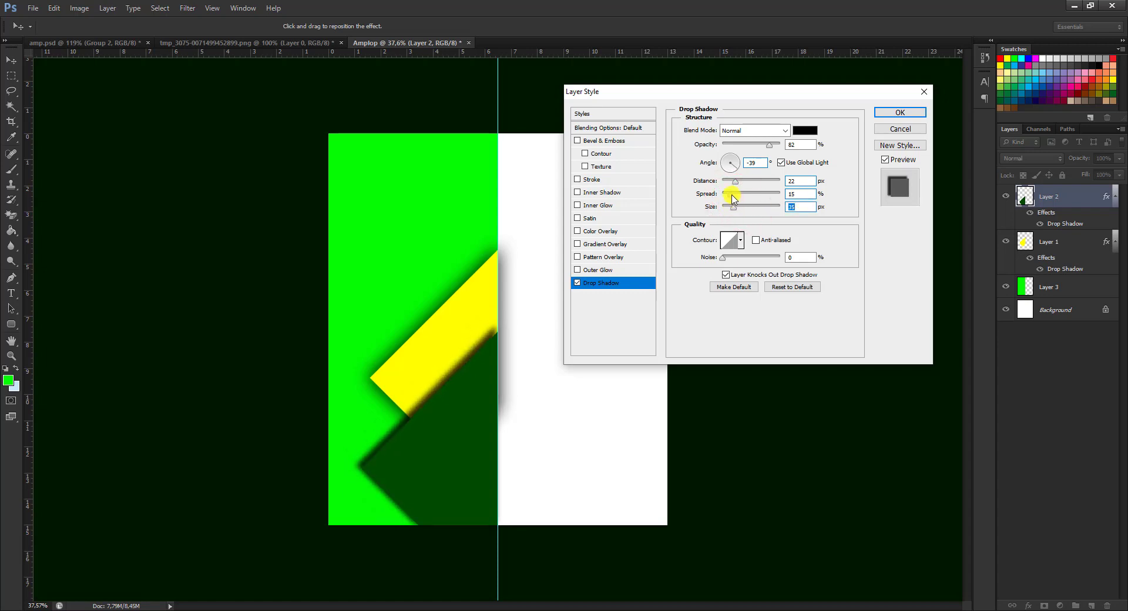
left_click_drag(727, 198, 728, 199)
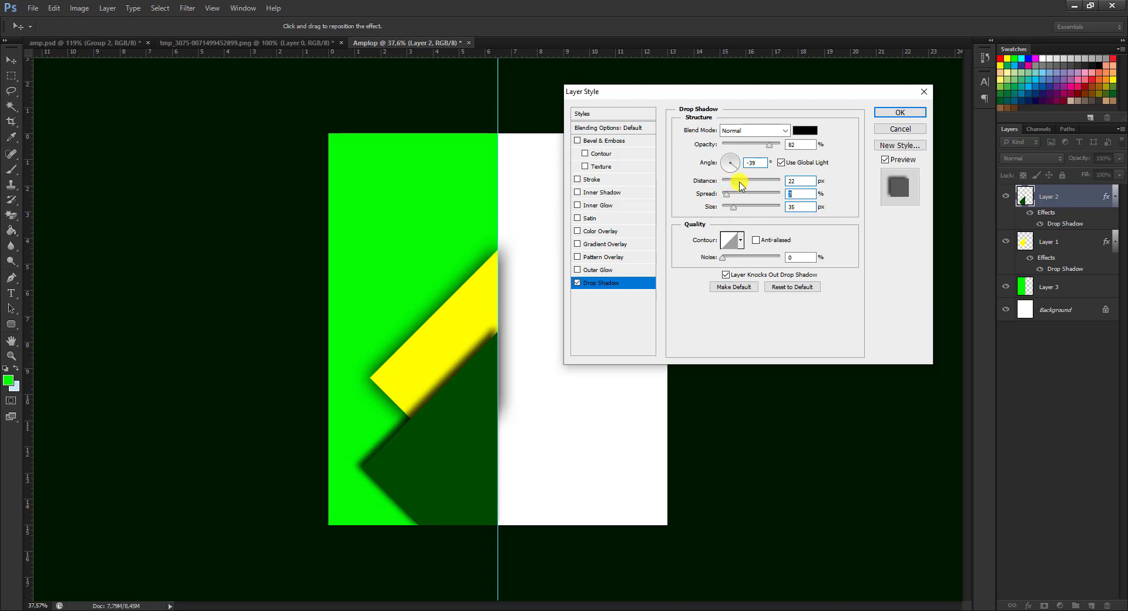
left_click_drag(737, 183, 738, 185)
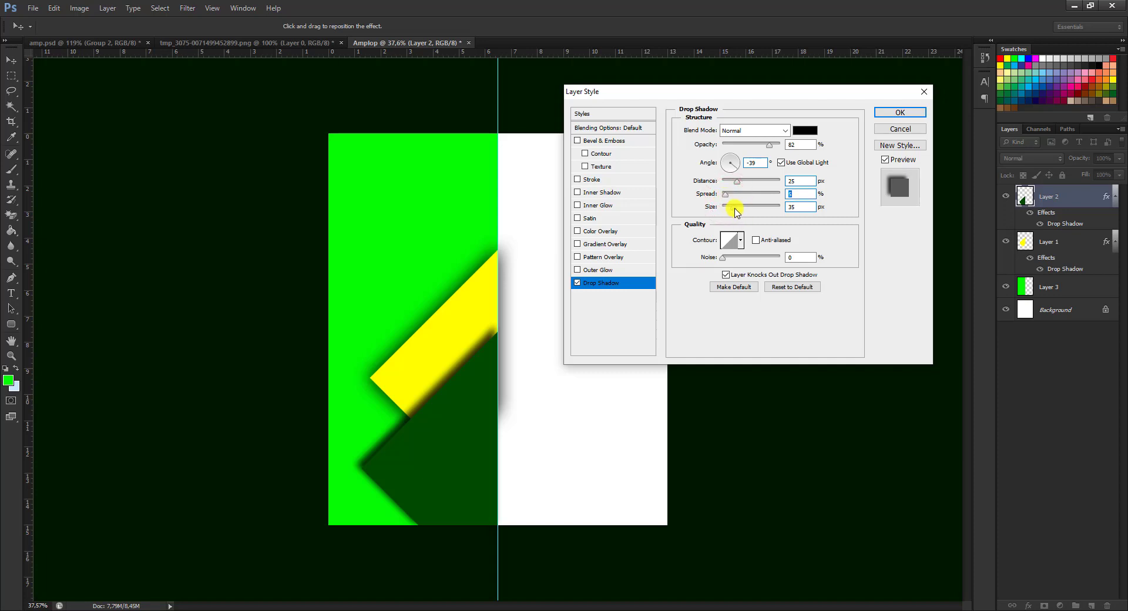
mouse_move(735, 208)
left_mouse_down()
mouse_move(725, 196)
mouse_move(734, 185)
left_mouse_up()
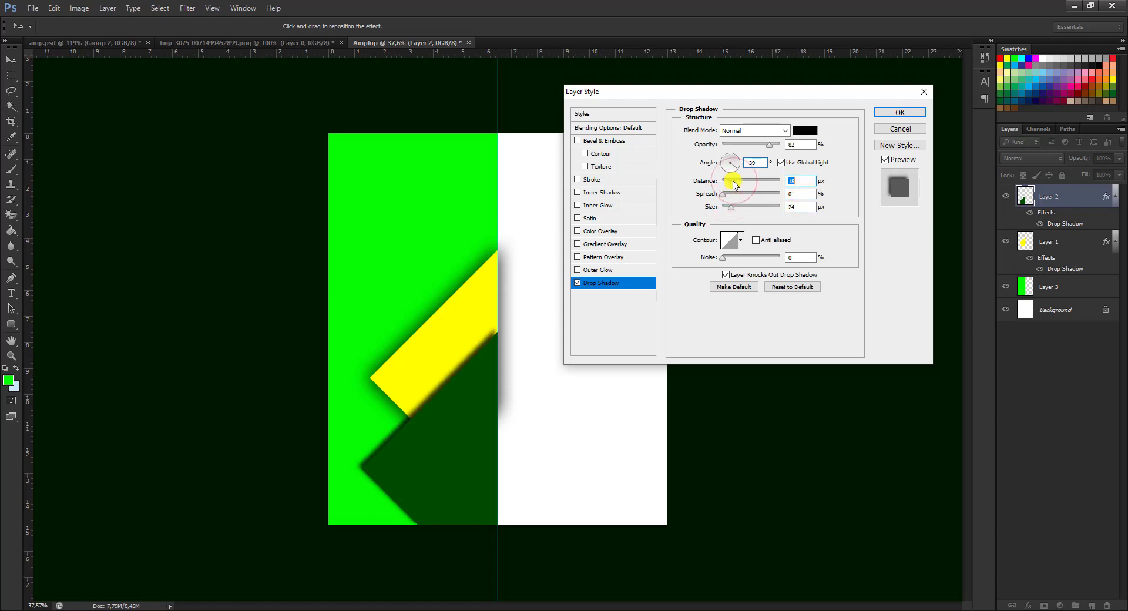
left_click(884, 110)
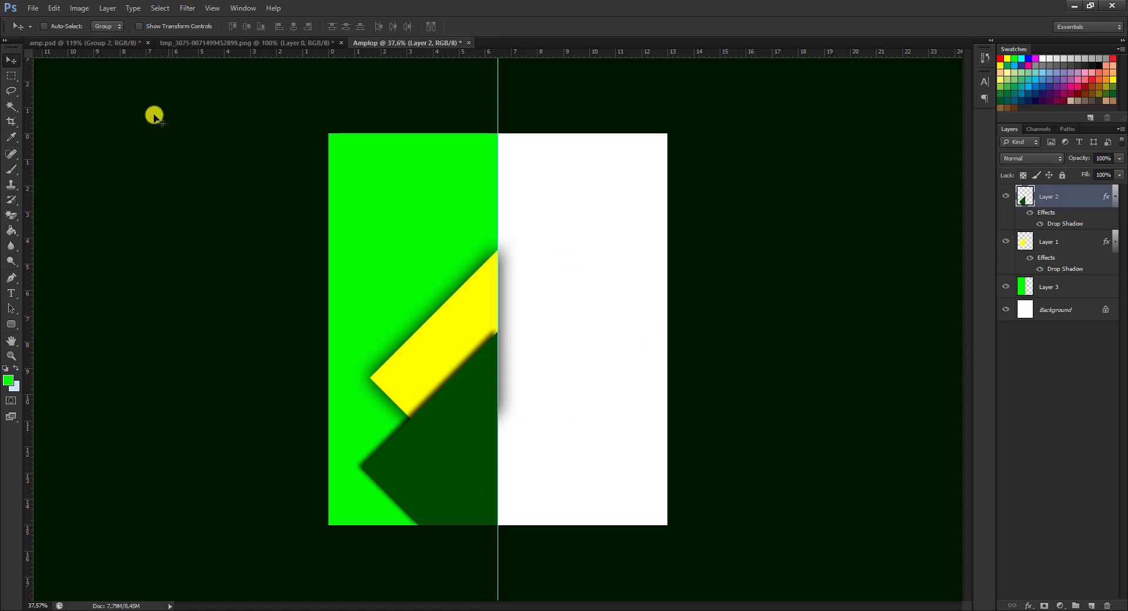
left_click(90, 43)
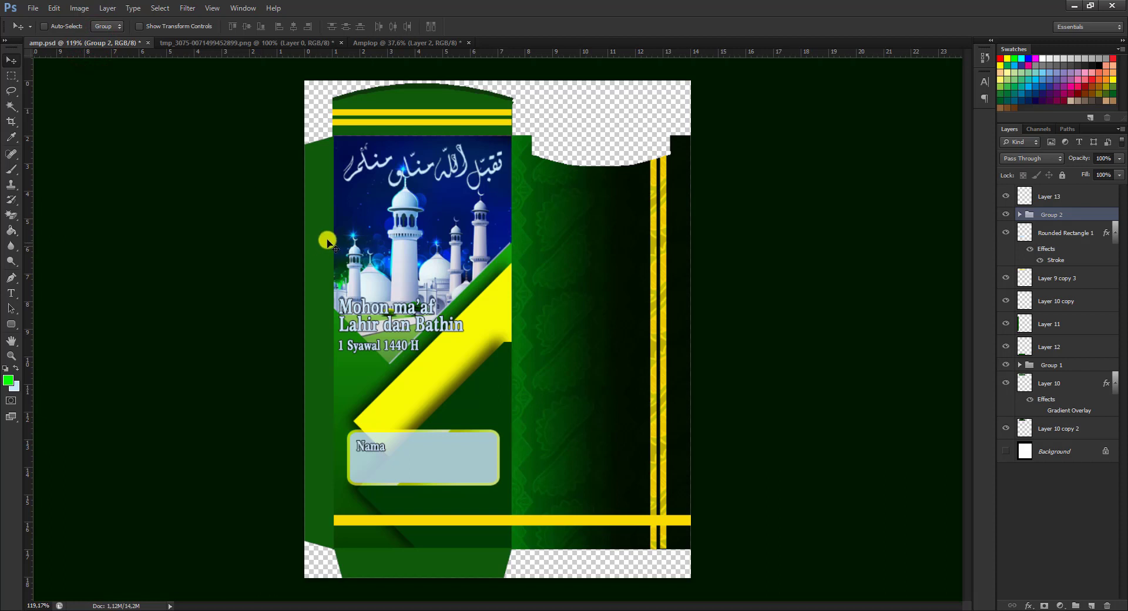
left_click(386, 43)
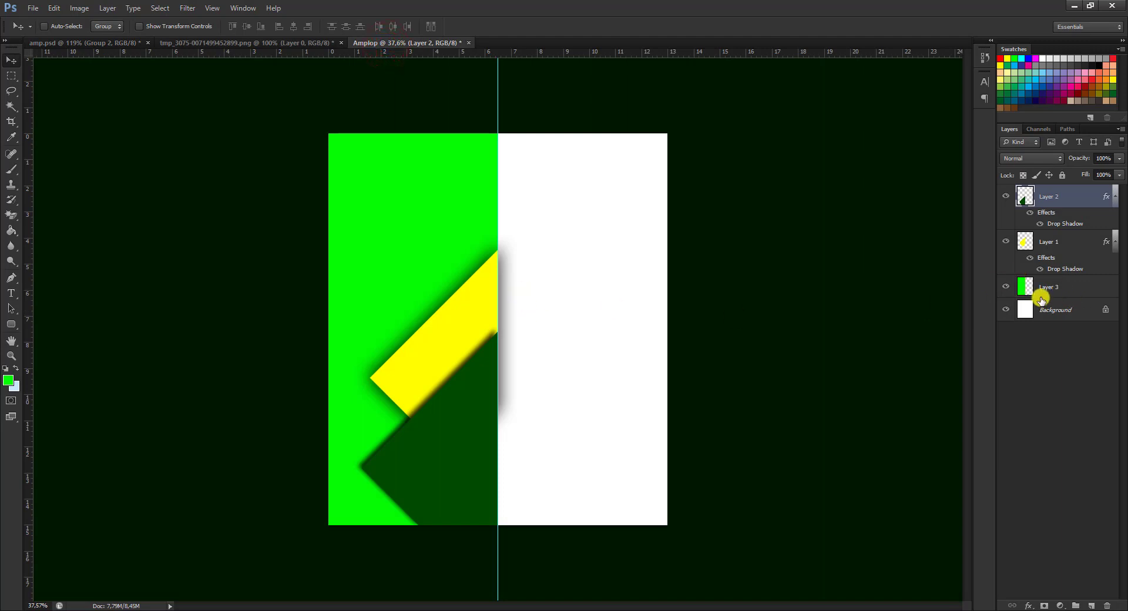
- Add a reversed linear green Gradient Overlay at 90° to Layer 3, bright at top
left_click(1082, 289)
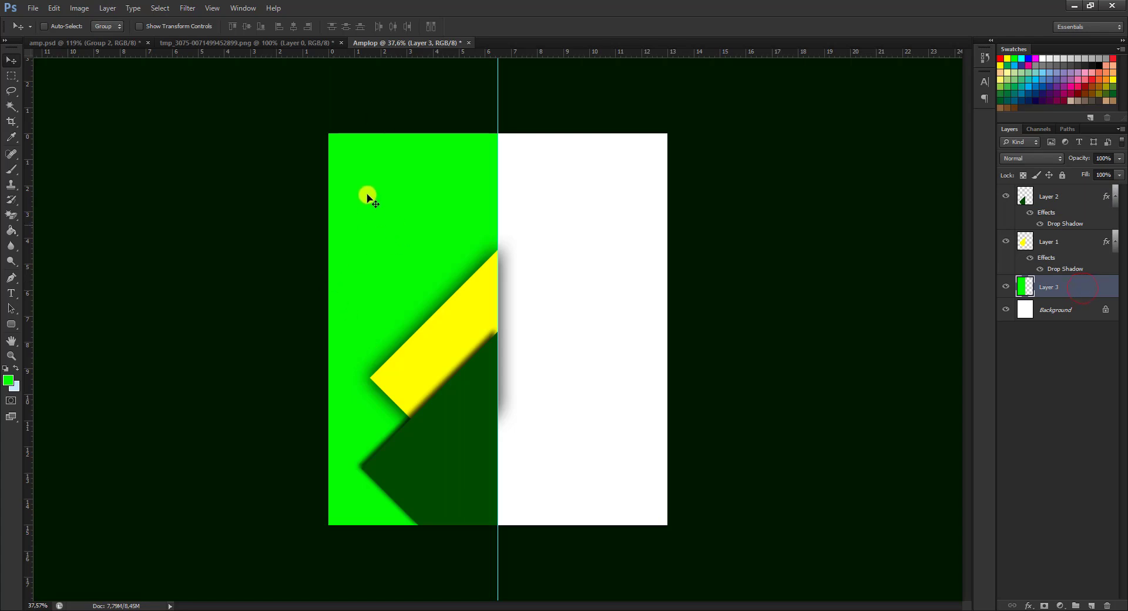
right_click(1088, 284)
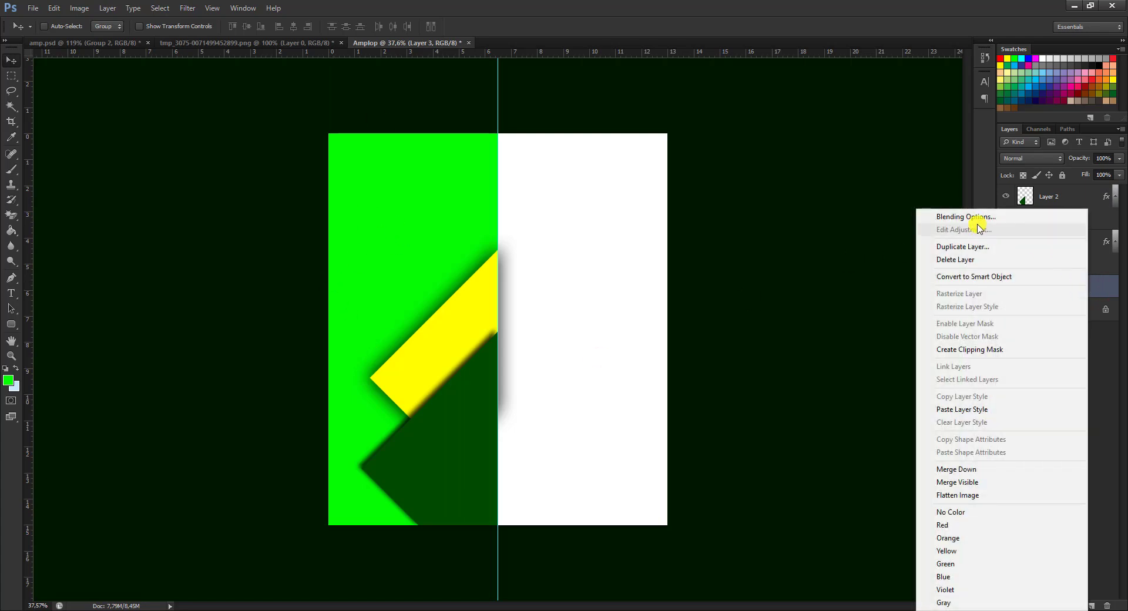
left_click(971, 217)
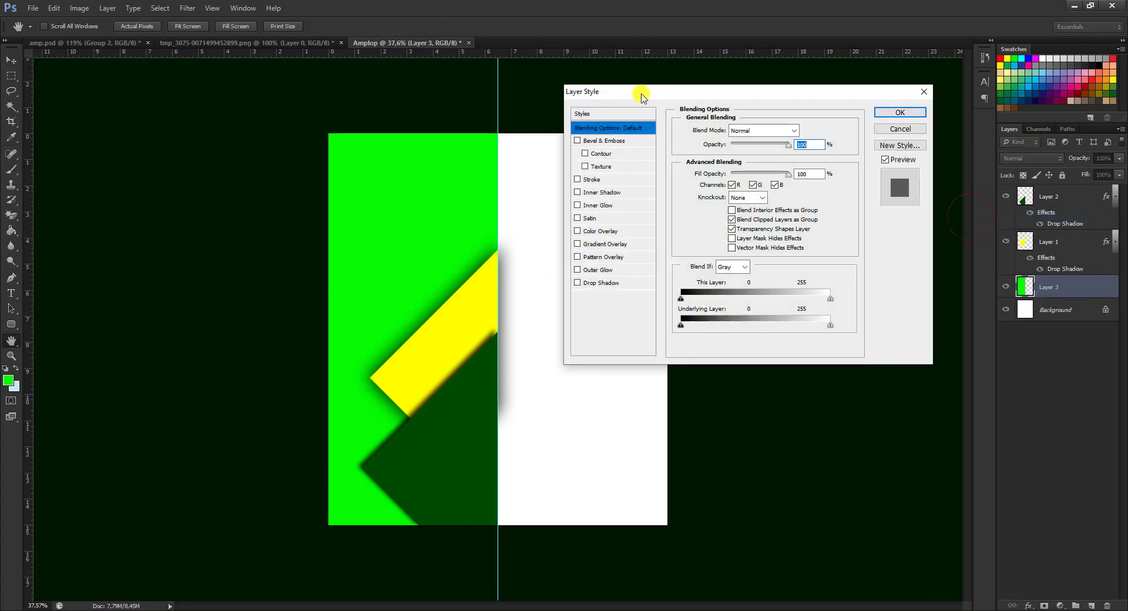
left_click(623, 245)
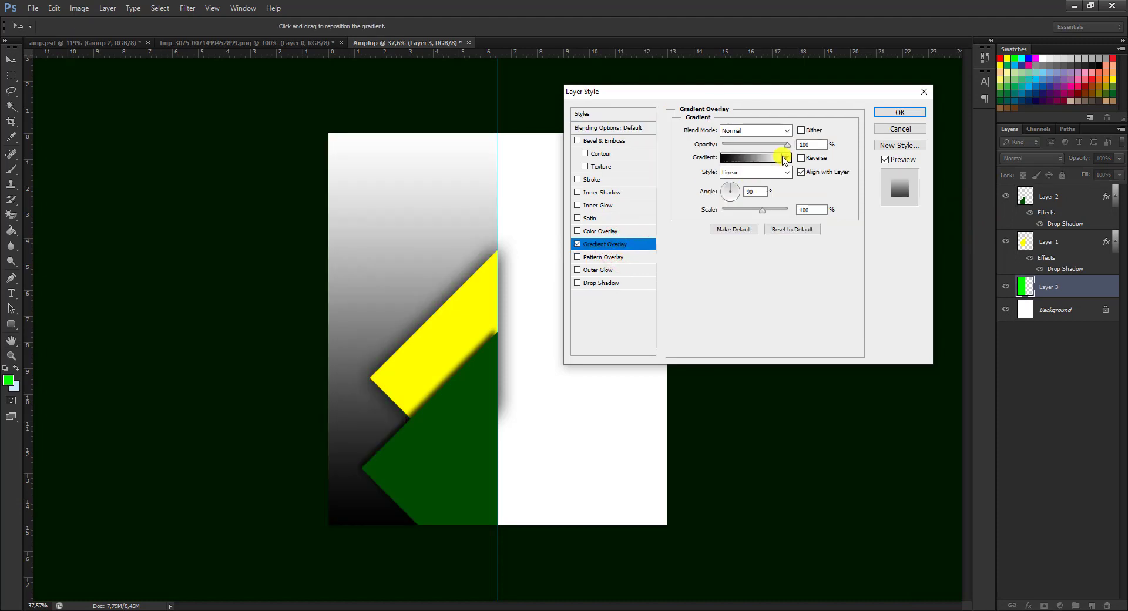
left_click(786, 158)
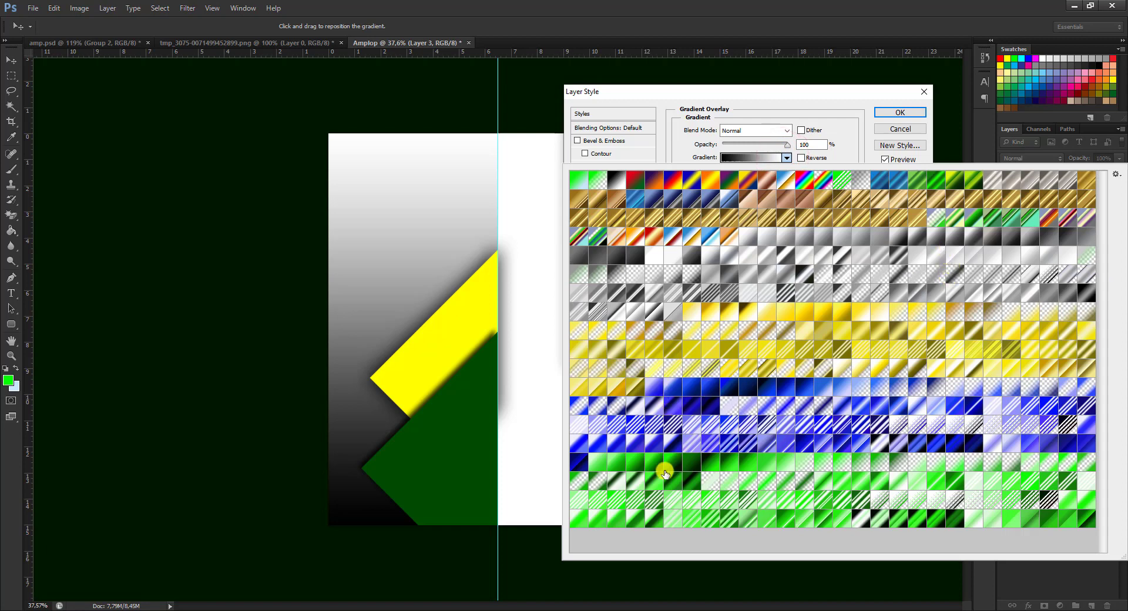
left_click(653, 464)
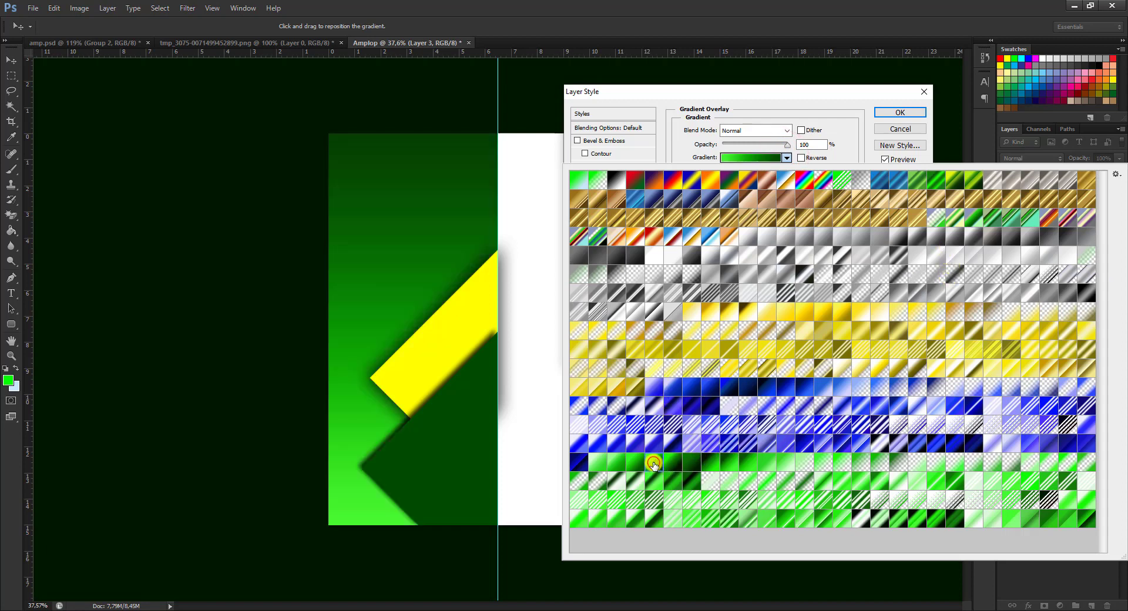
left_click(736, 95)
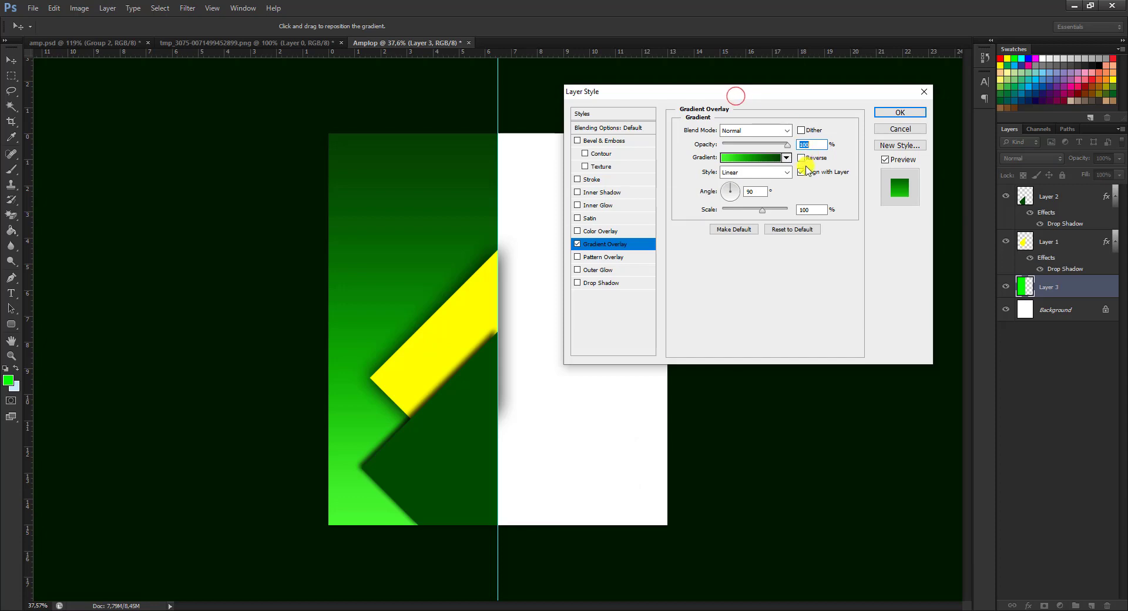
left_click(801, 157)
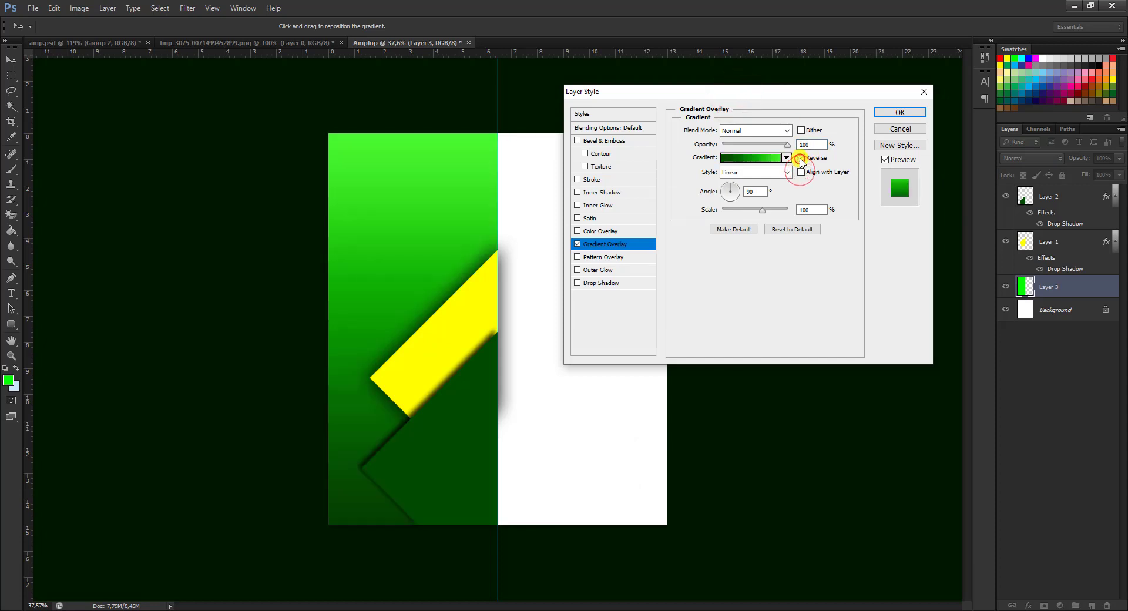
left_click(425, 209)
mouse_move(419, 159)
left_mouse_down()
mouse_move(423, 210)
mouse_move(395, 262)
mouse_move(453, 345)
mouse_move(396, 446)
mouse_move(410, 326)
left_mouse_up()
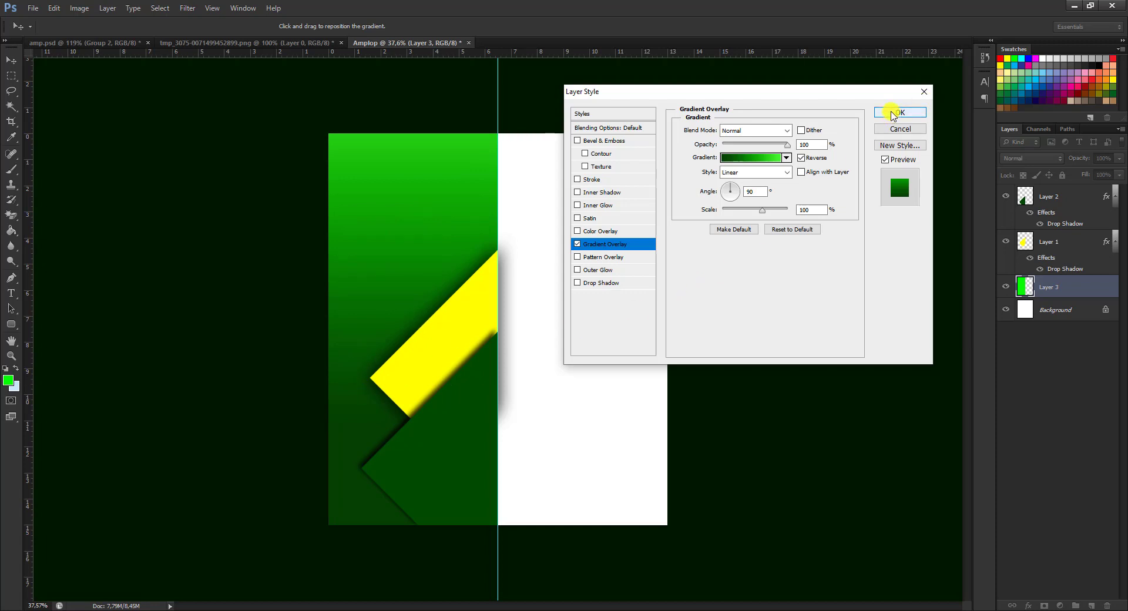
- Commit the gradient overlay and add an empty Layer 4 above Background
left_click(900, 112)
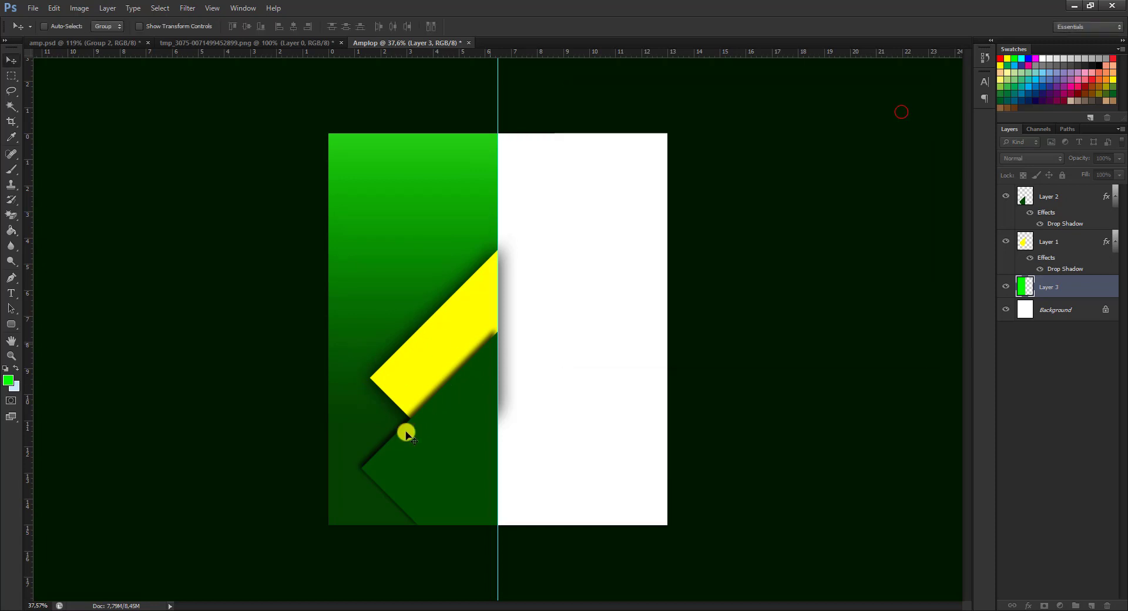
left_click(1058, 333)
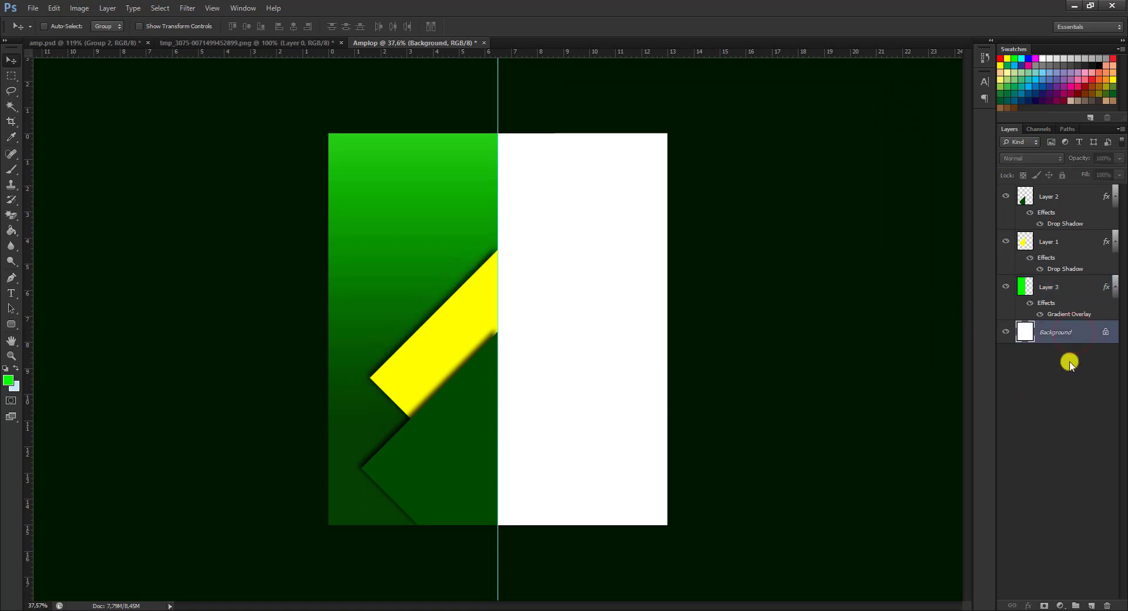
left_click(1091, 605)
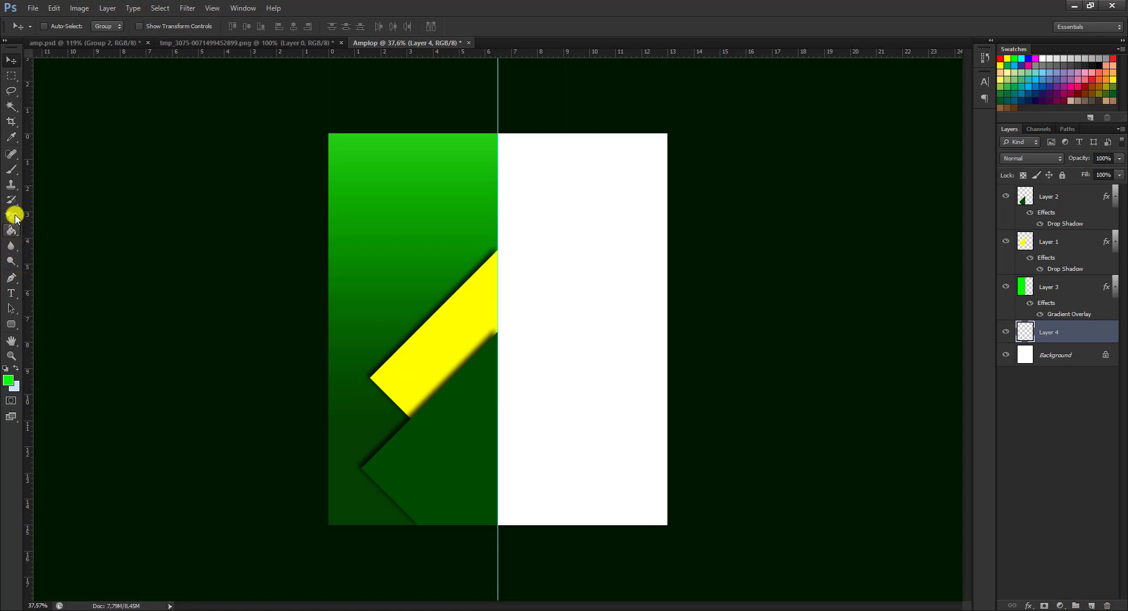
- Pen-draw a closed path over the green panel's upper-left and make it an unfeathered selection
left_click(11, 278)
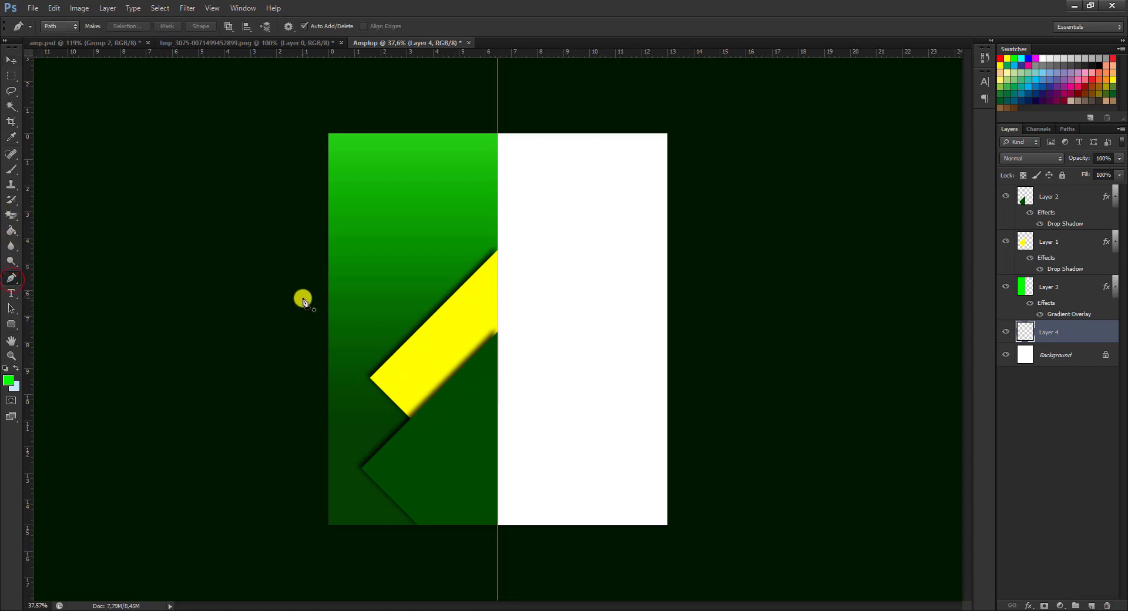
left_click(118, 42)
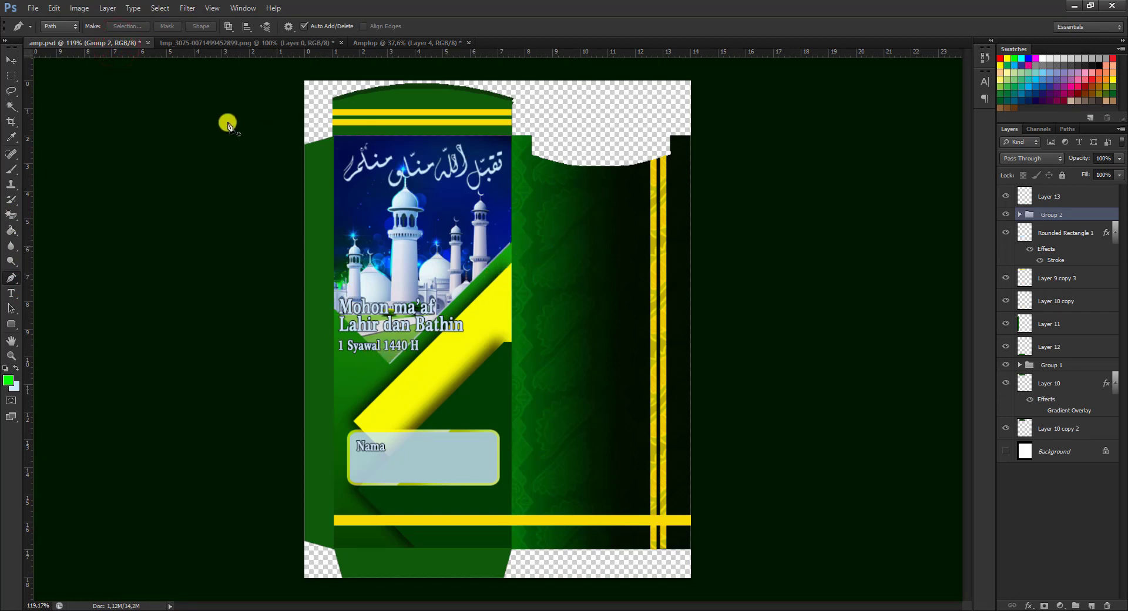
left_click(388, 43)
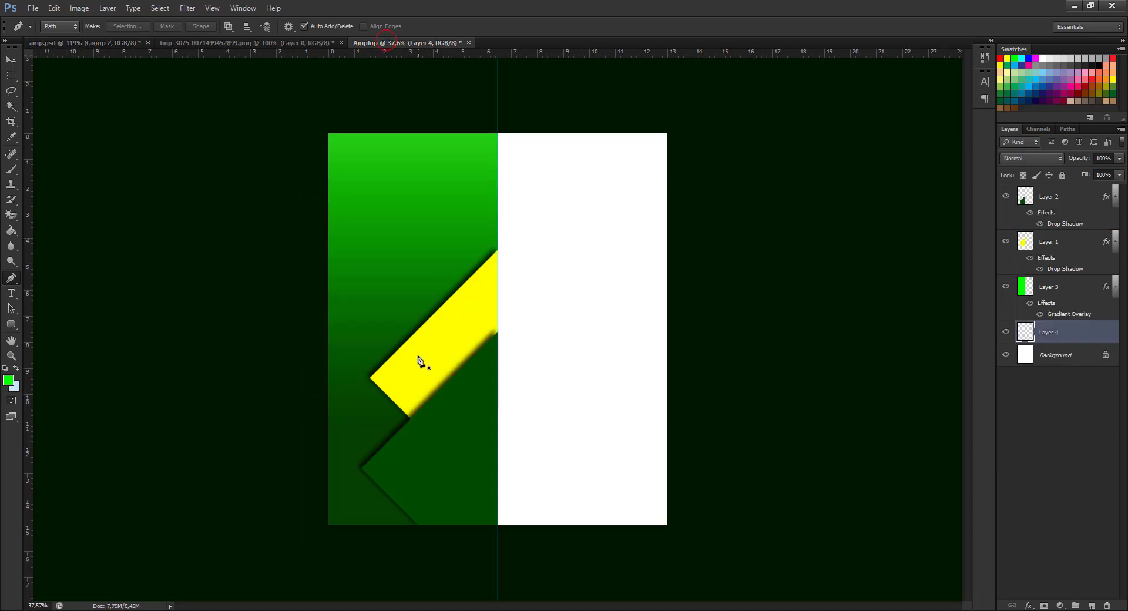
left_click(314, 280)
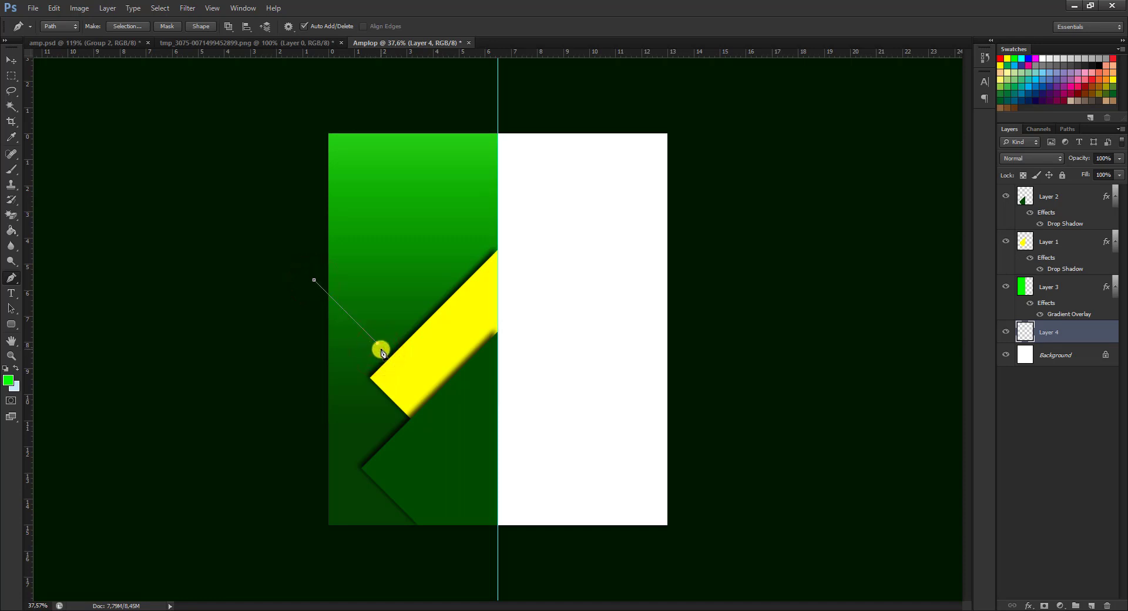
left_click(377, 343)
left_click_drag(499, 223, 497, 108)
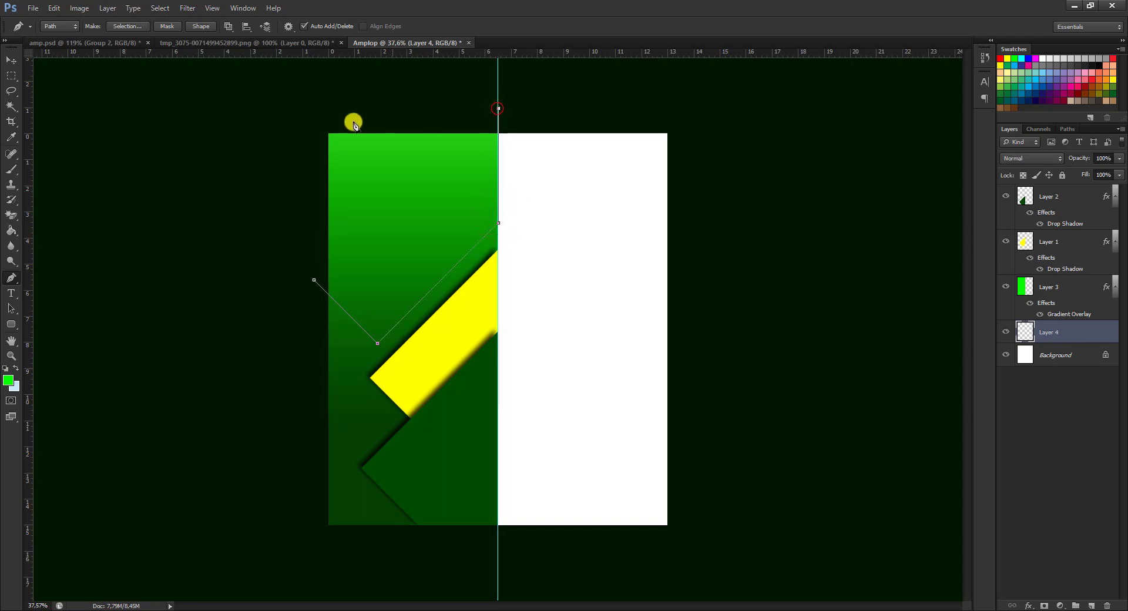
left_click(292, 108)
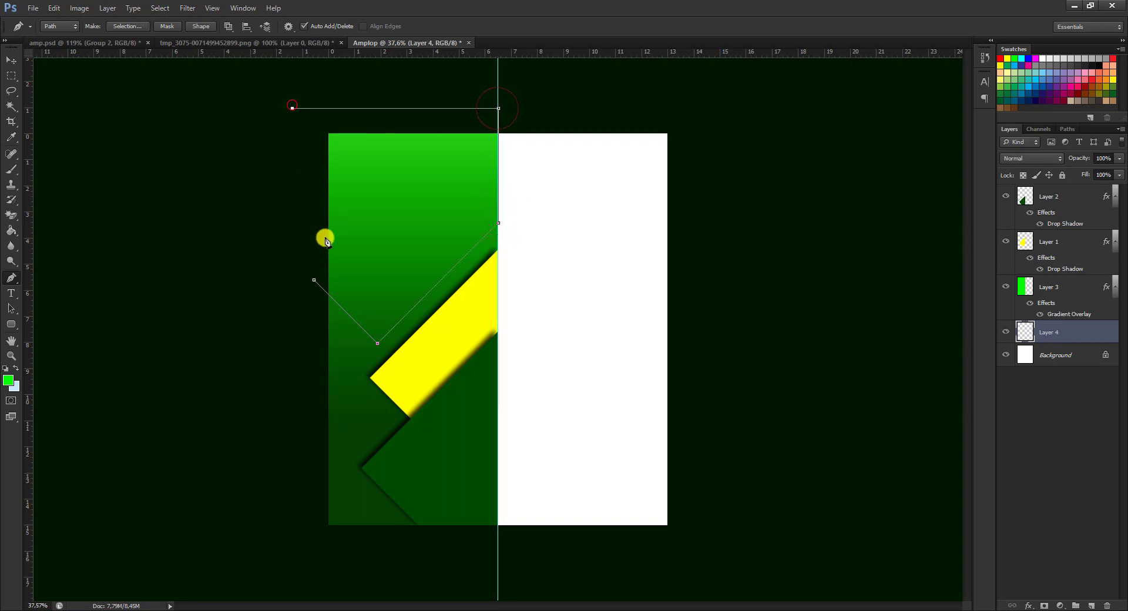
right_click(330, 276)
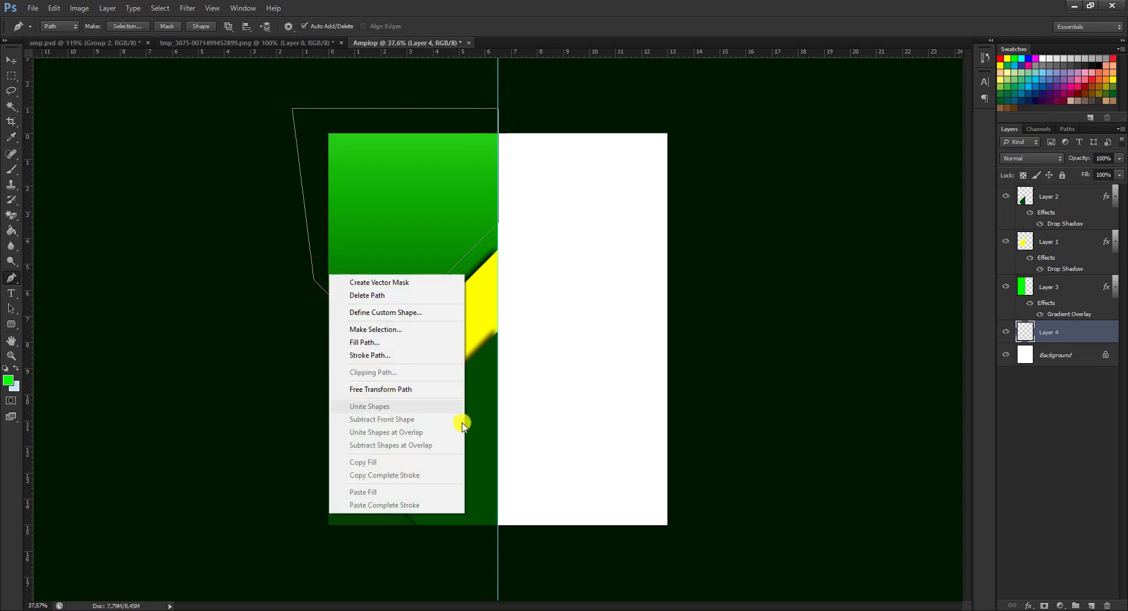
left_click(423, 329)
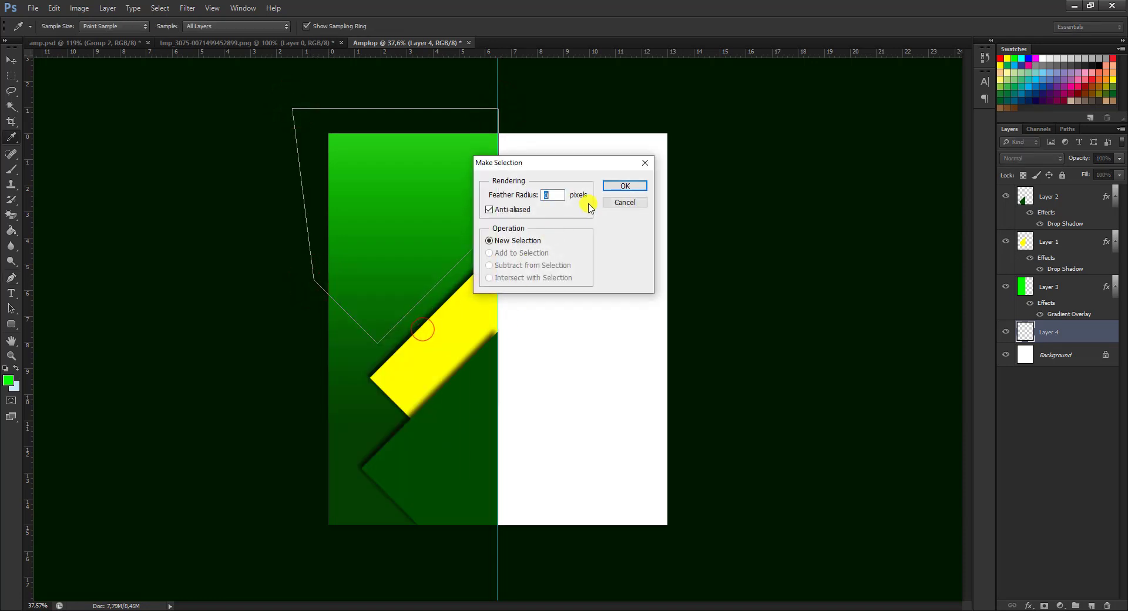
left_click(624, 186)
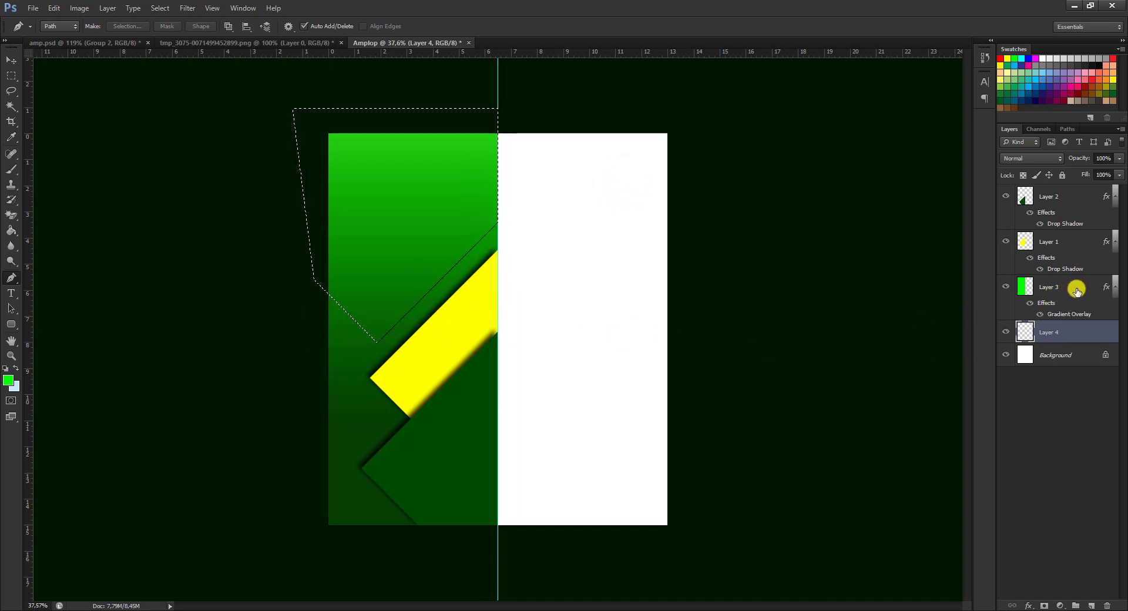
- Delete the selected upper-left area from green panel Layer 3, then deselect
left_click(1077, 291)
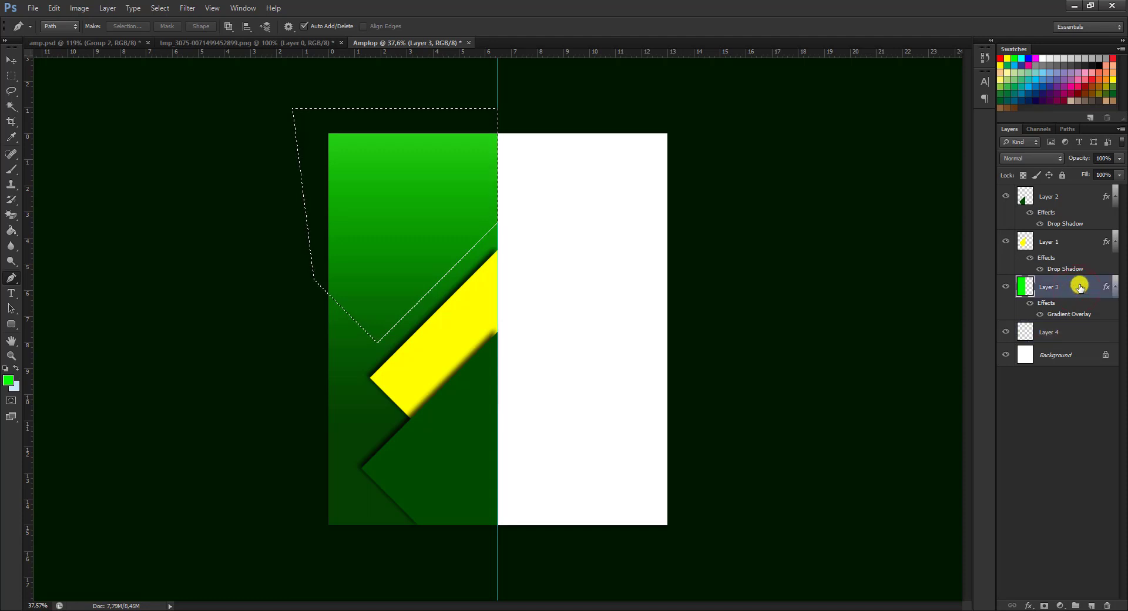
key("Delete")
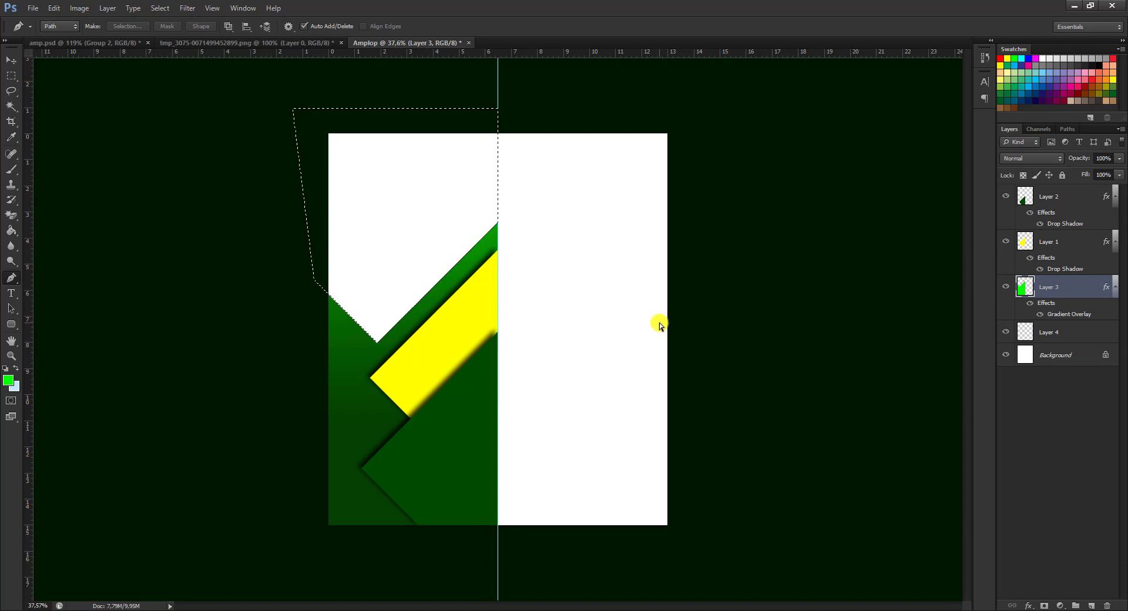
key("ctrl+d")
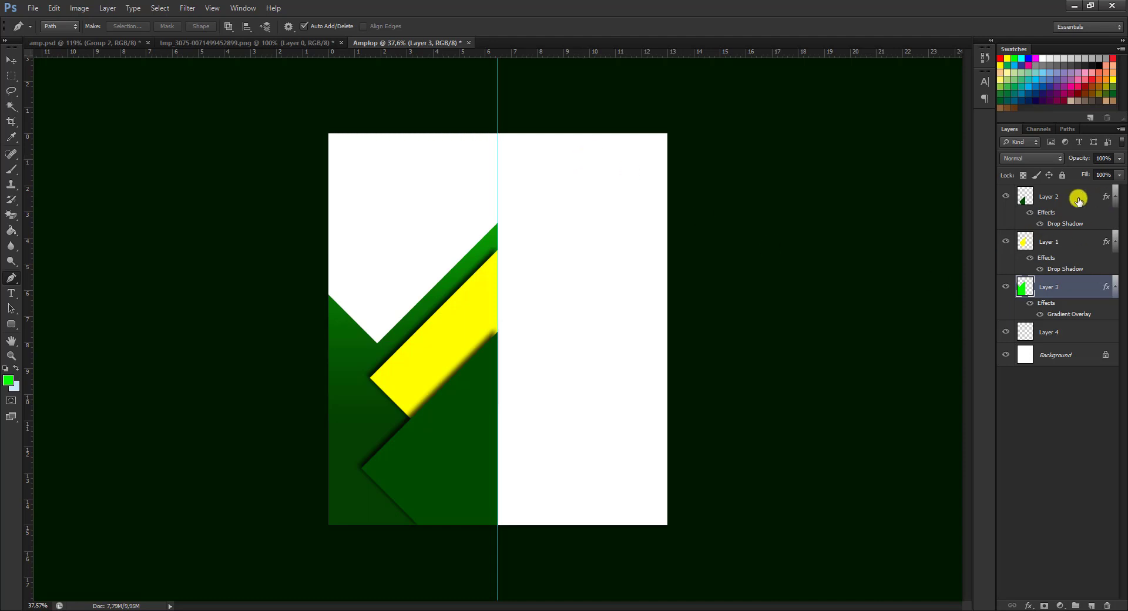
- Open the mosque picture unnamed (3).jpg from the Downloads folder
left_click(33, 8)
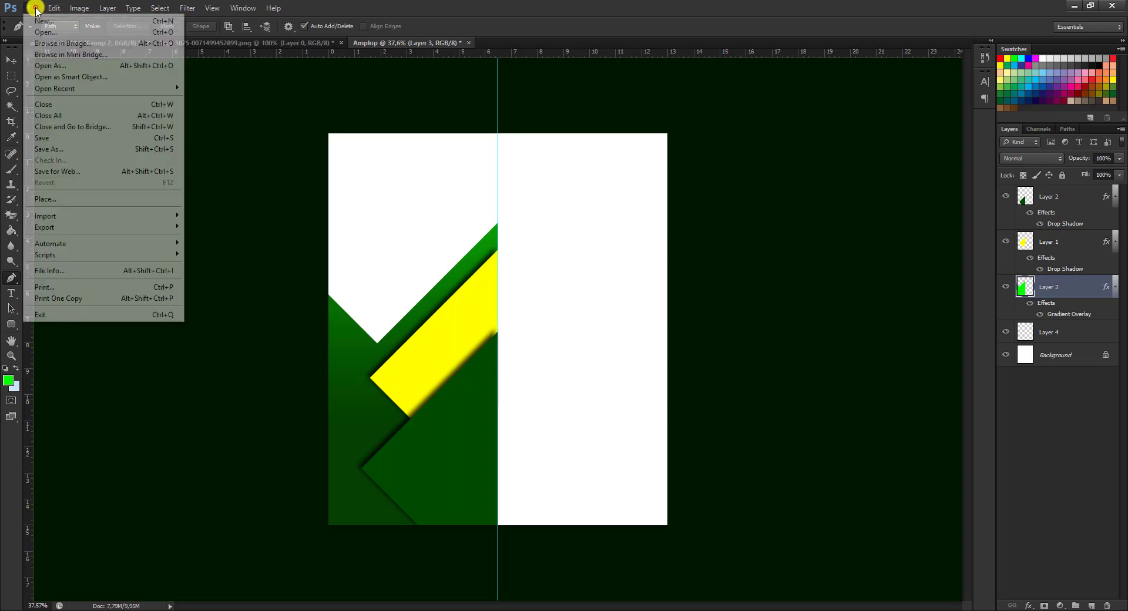
left_click(47, 33)
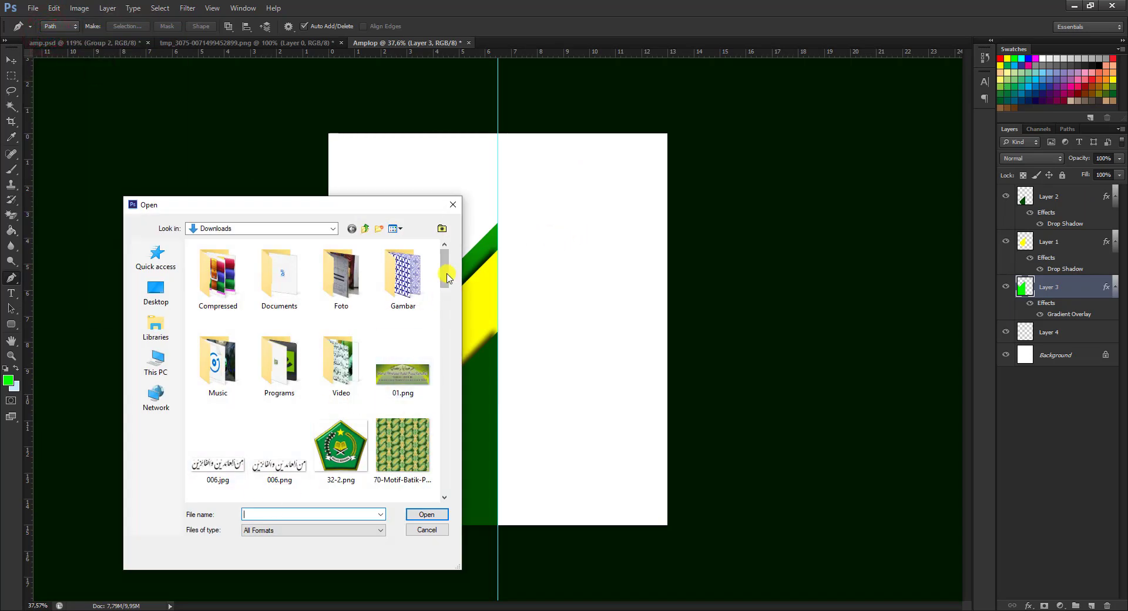
left_click_drag(445, 273, 466, 478)
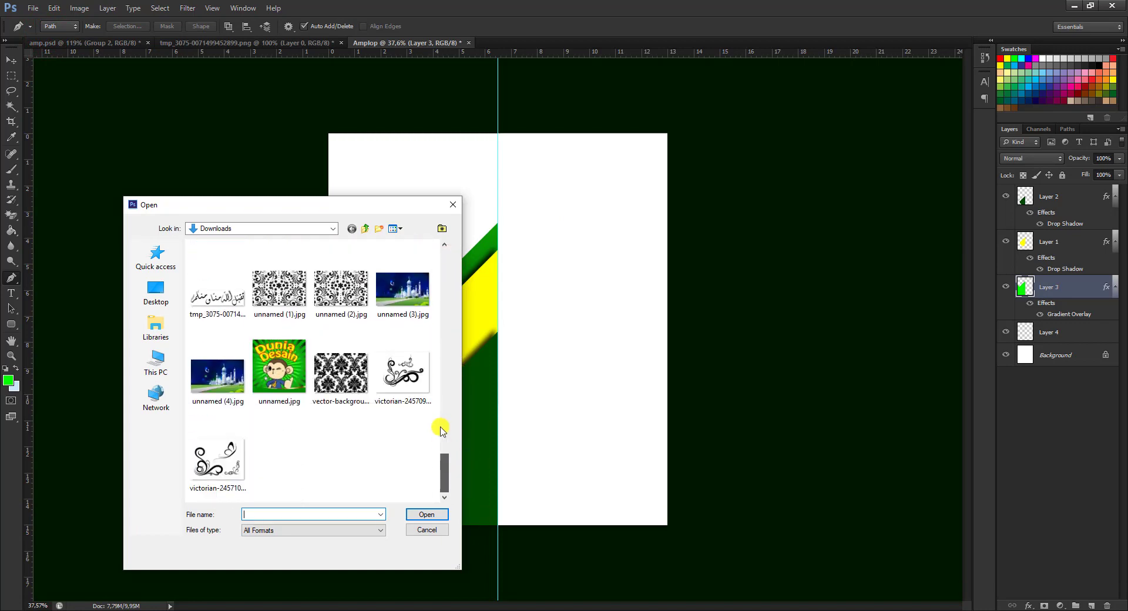
double_click(408, 292)
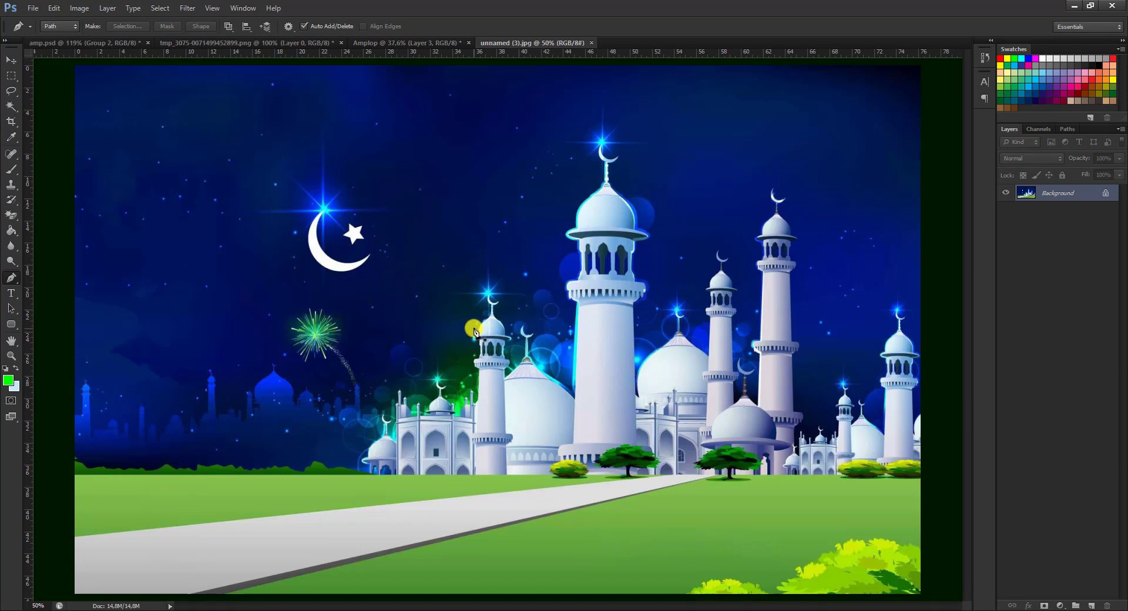
scroll(474, 327, "down", 3)
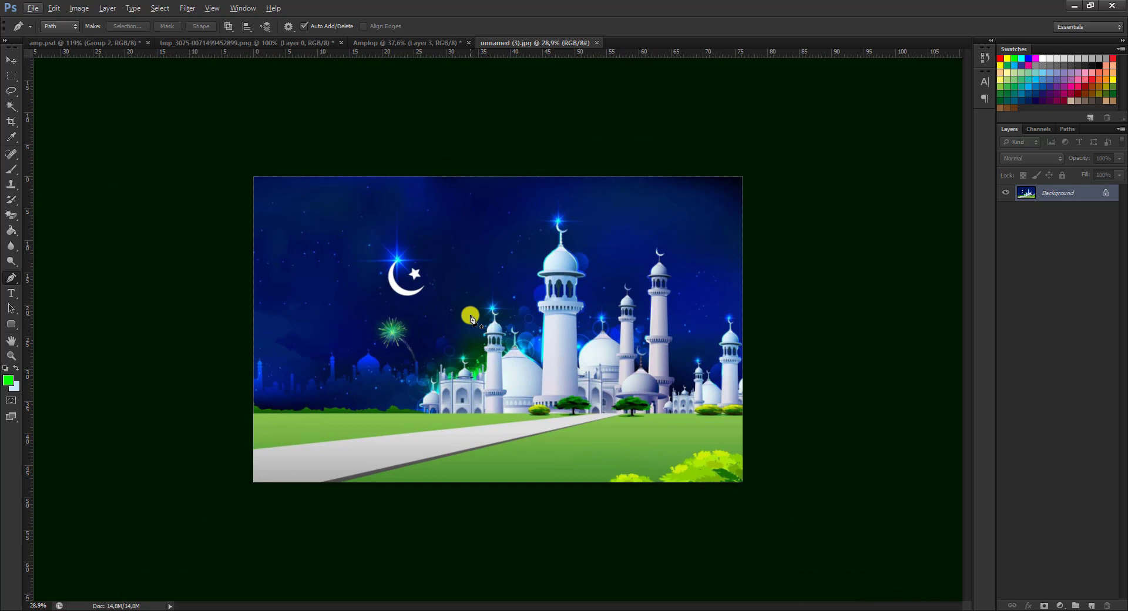
- Move the mosque image into Amplop as Layer 5, positioned beneath green panel Layer 3
left_click(11, 60)
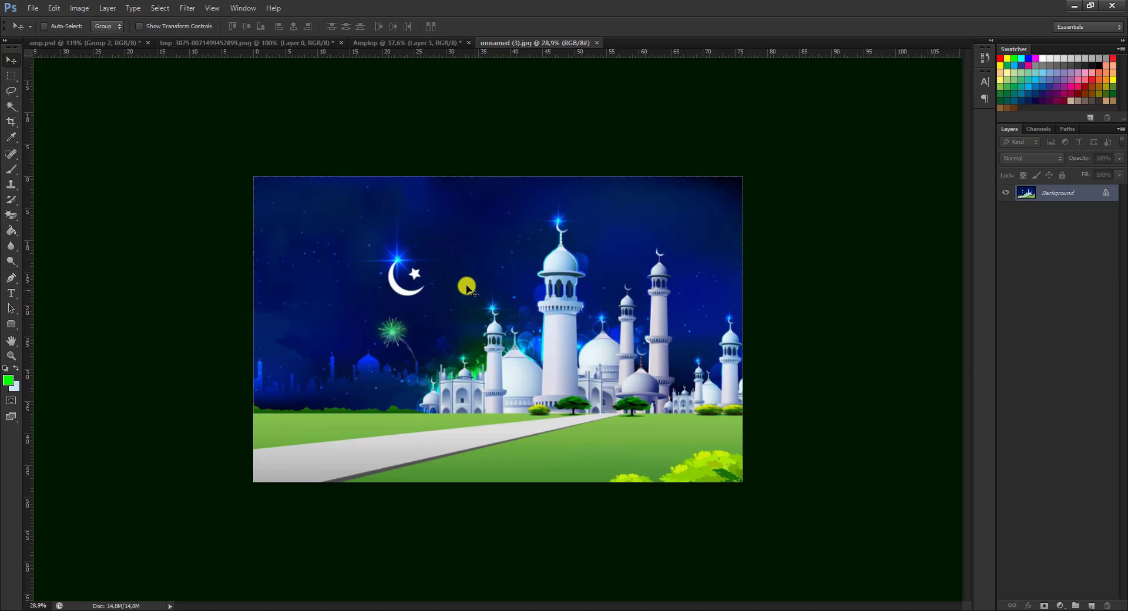
mouse_move(459, 284)
left_mouse_down()
mouse_move(384, 47)
mouse_move(504, 225)
mouse_move(510, 266)
mouse_move(499, 259)
left_mouse_up()
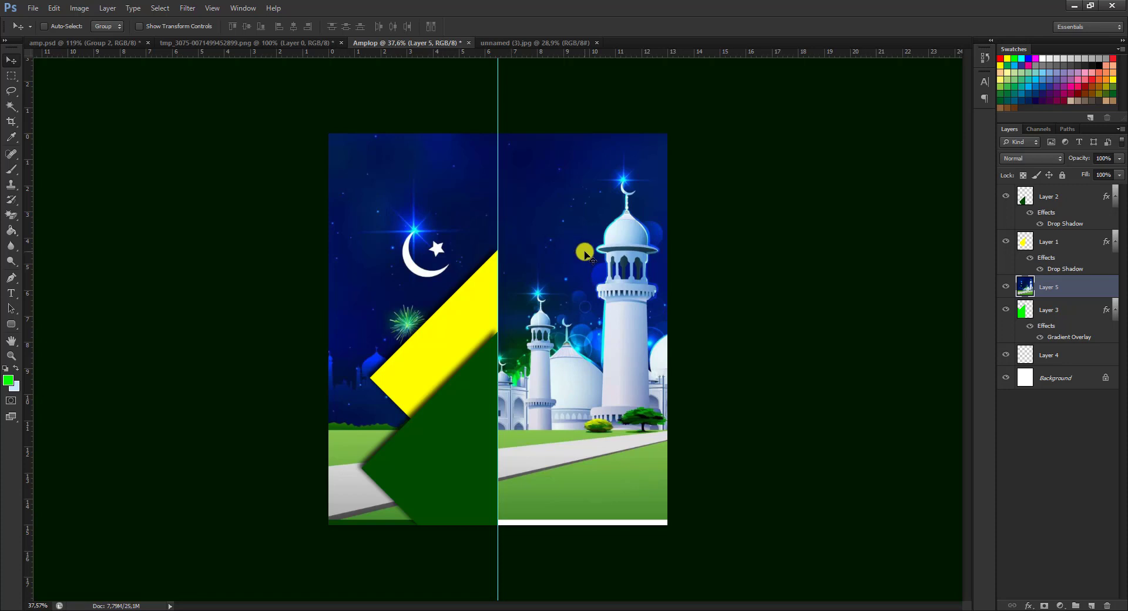
left_click_drag(584, 253, 691, 325)
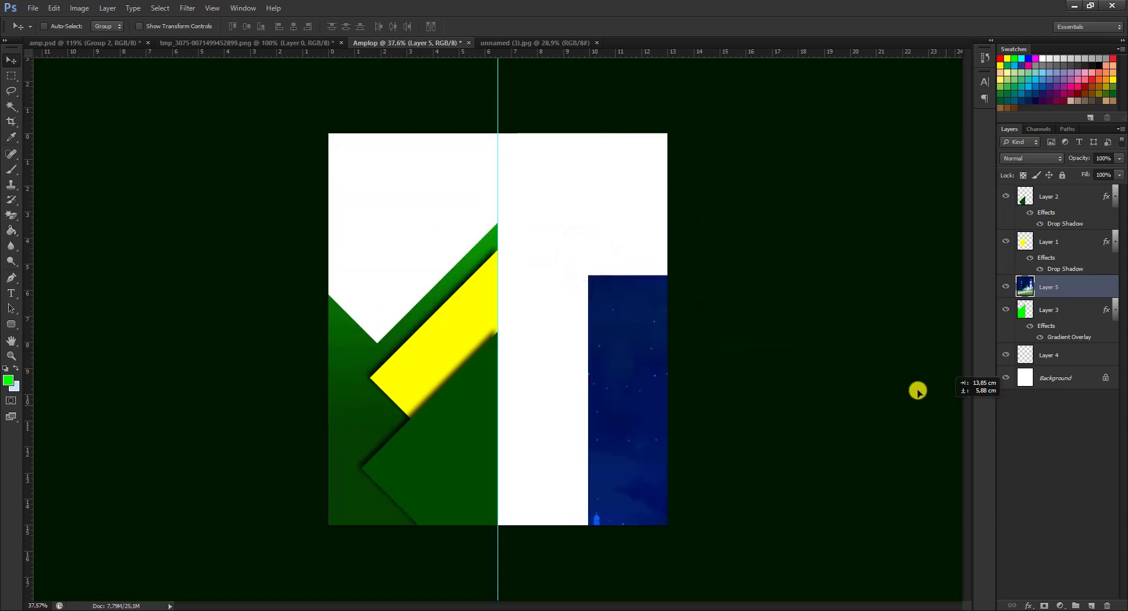
left_click_drag(691, 325, 738, 359)
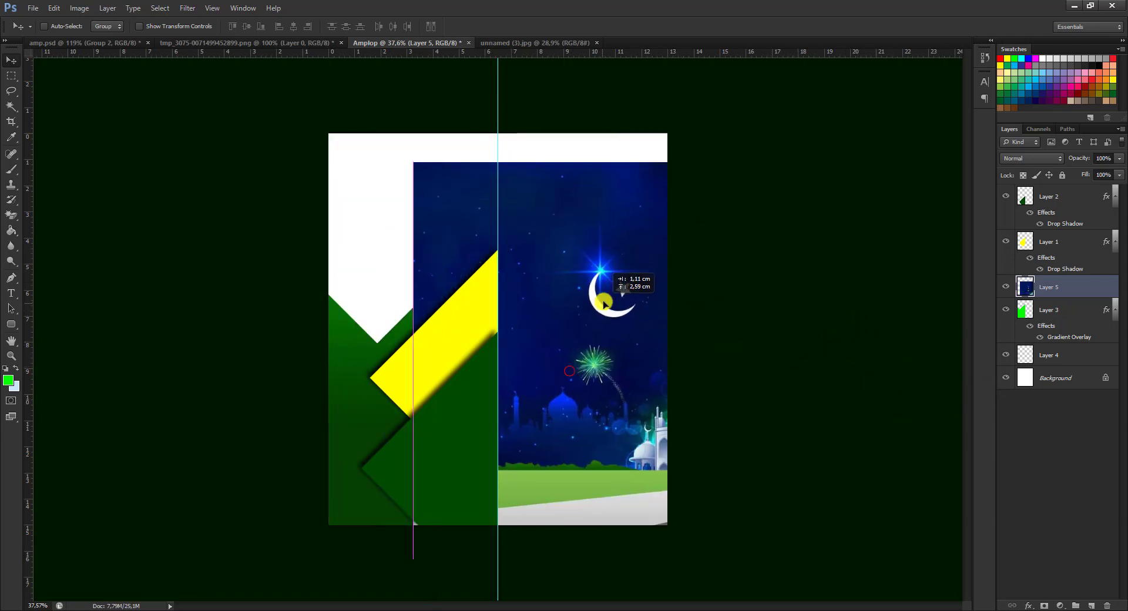
left_click_drag(613, 365, 648, 333)
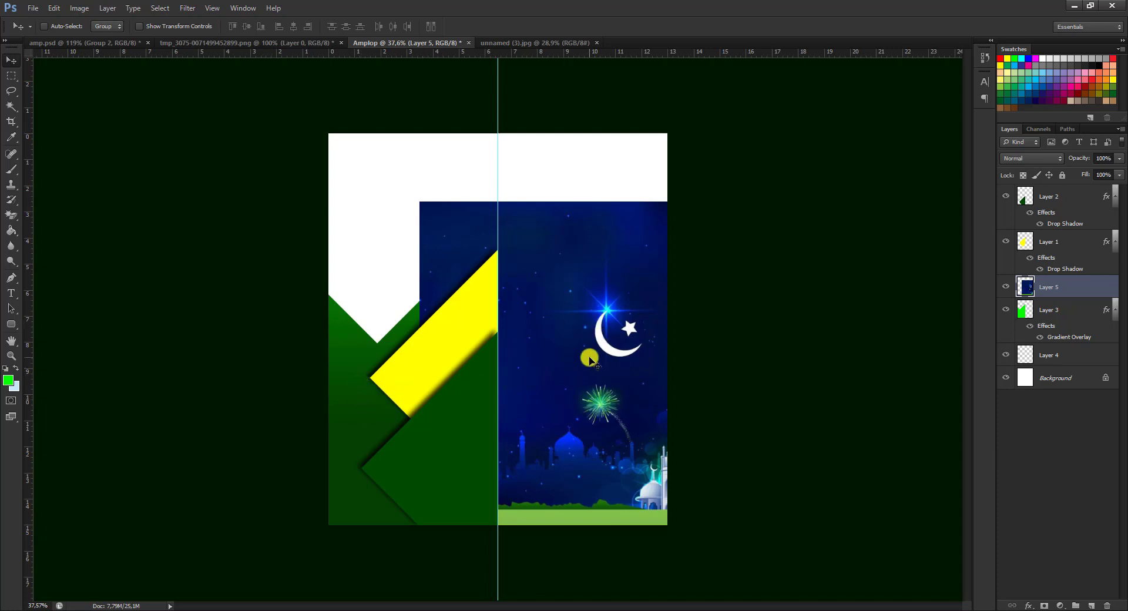
mouse_move(589, 357)
left_mouse_down()
mouse_move(572, 314)
mouse_move(529, 366)
left_mouse_up()
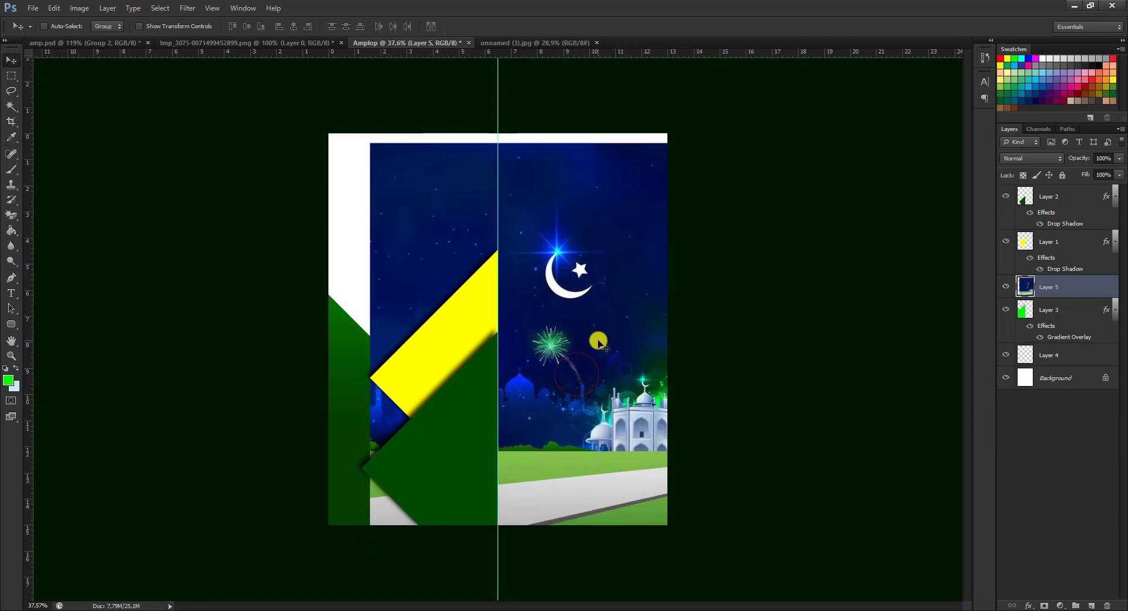
left_click_drag(529, 366, 590, 382)
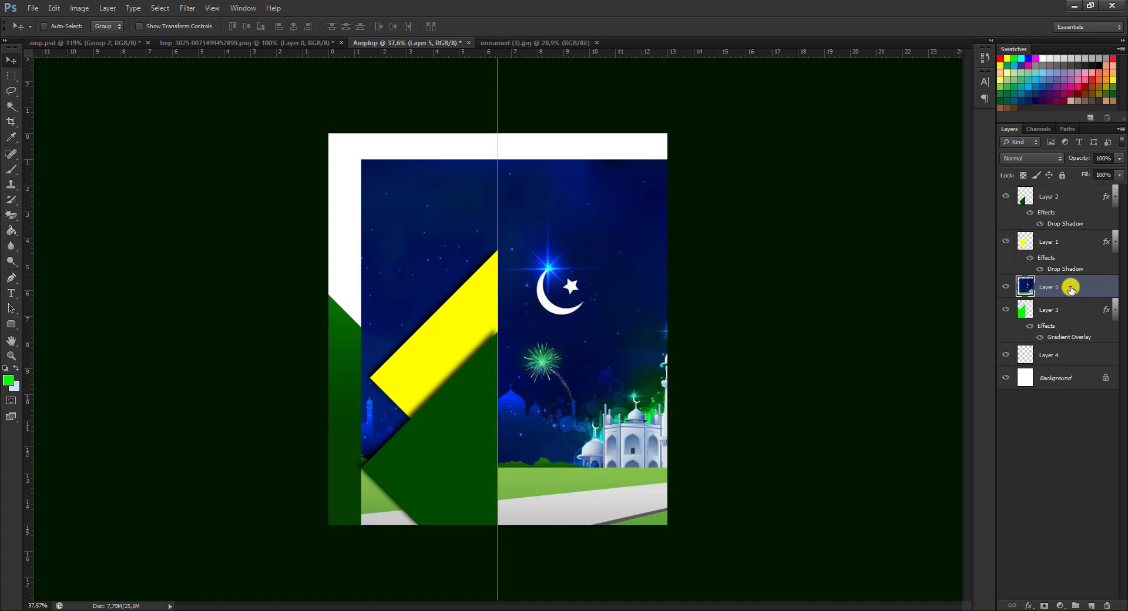
left_click_drag(1070, 286, 1075, 336)
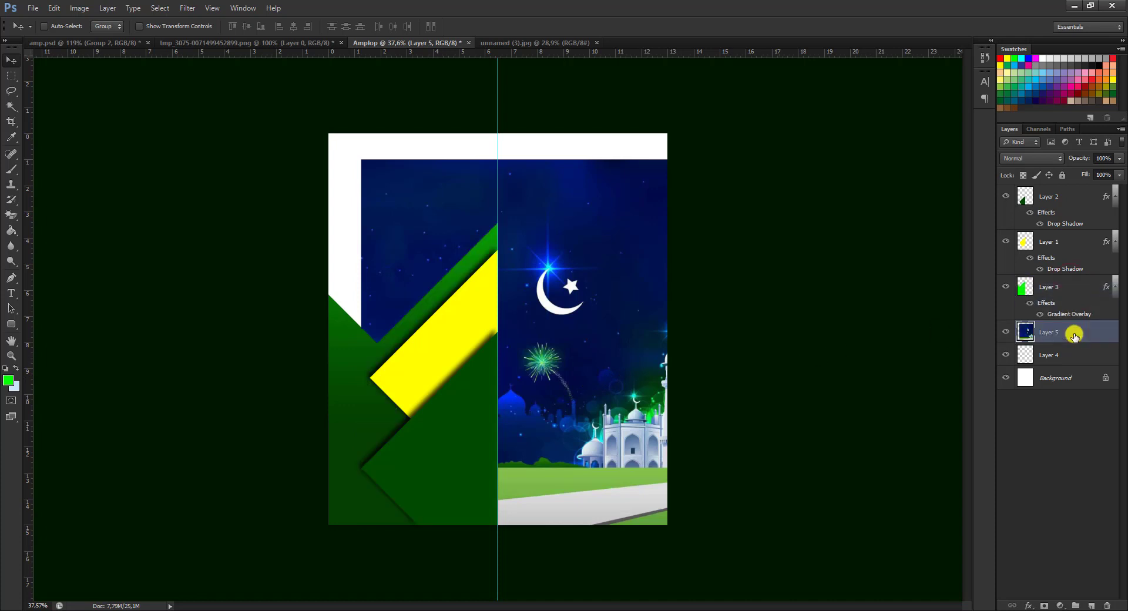
mouse_move(628, 335)
left_mouse_down()
mouse_move(624, 352)
mouse_move(622, 326)
left_mouse_up()
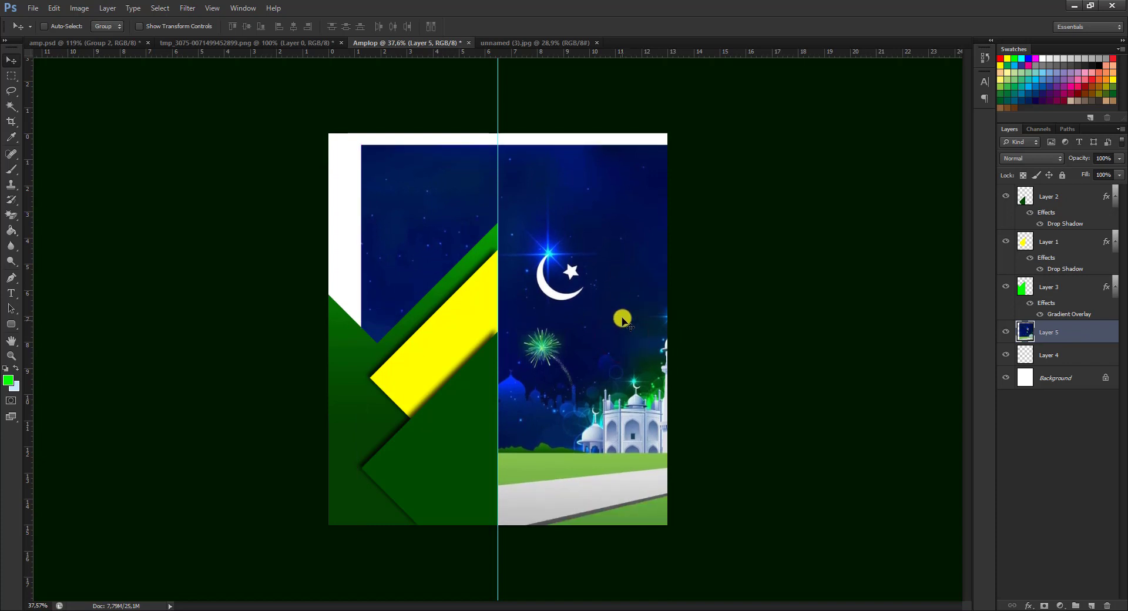
- Free-transform Layer 5's mosque picture to 53% scale, aligned along the canvas top-left
key("ctrl+t")
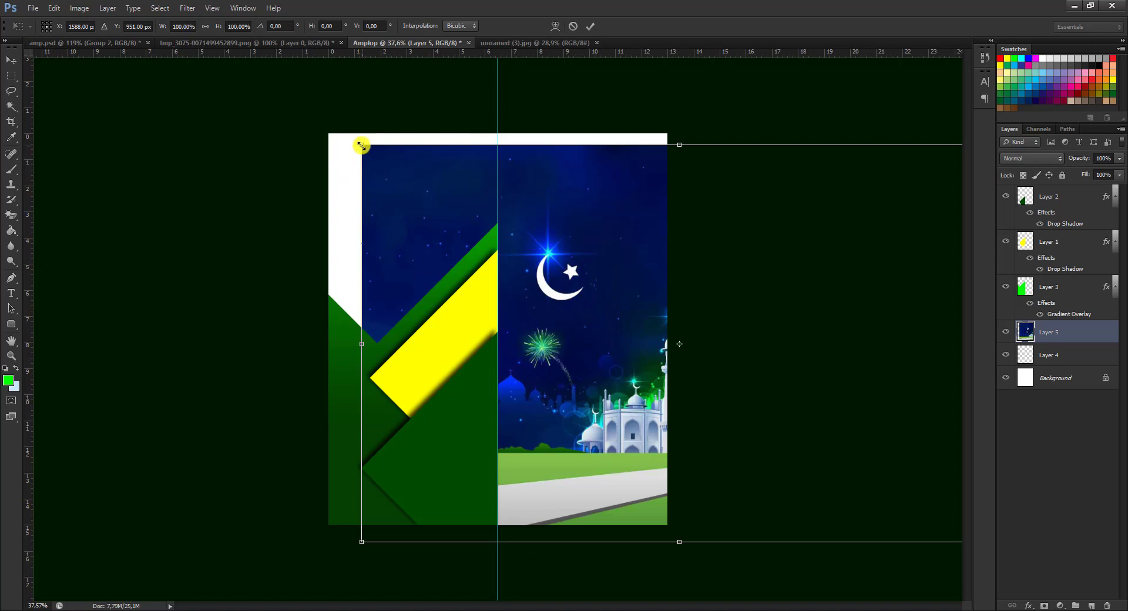
left_click_drag(362, 147, 547, 297)
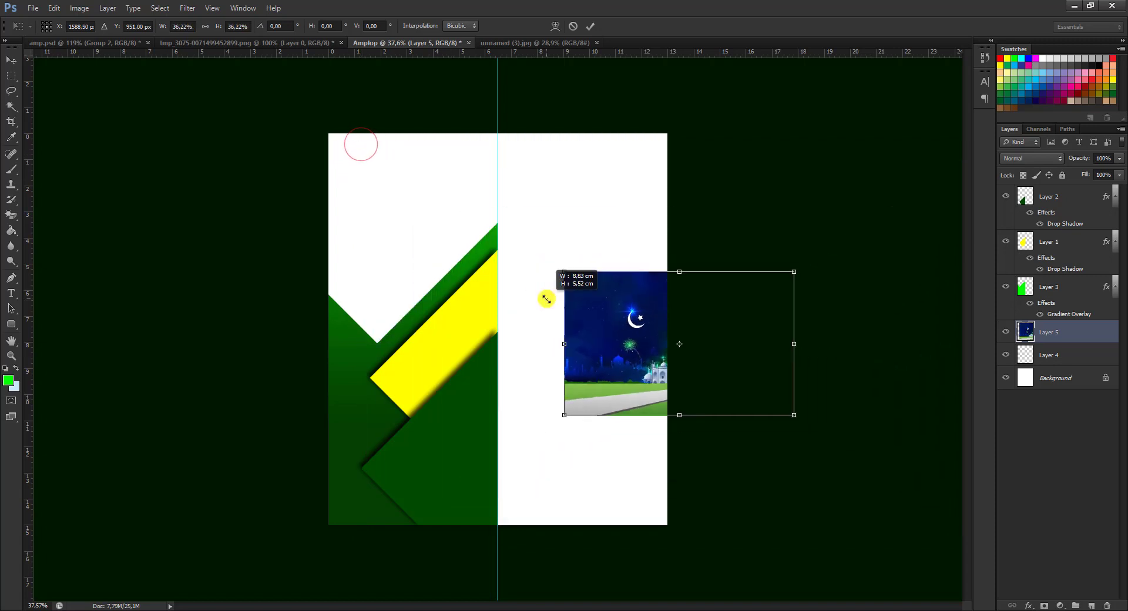
mouse_move(587, 328)
left_mouse_down()
mouse_move(499, 251)
mouse_move(367, 193)
left_mouse_up()
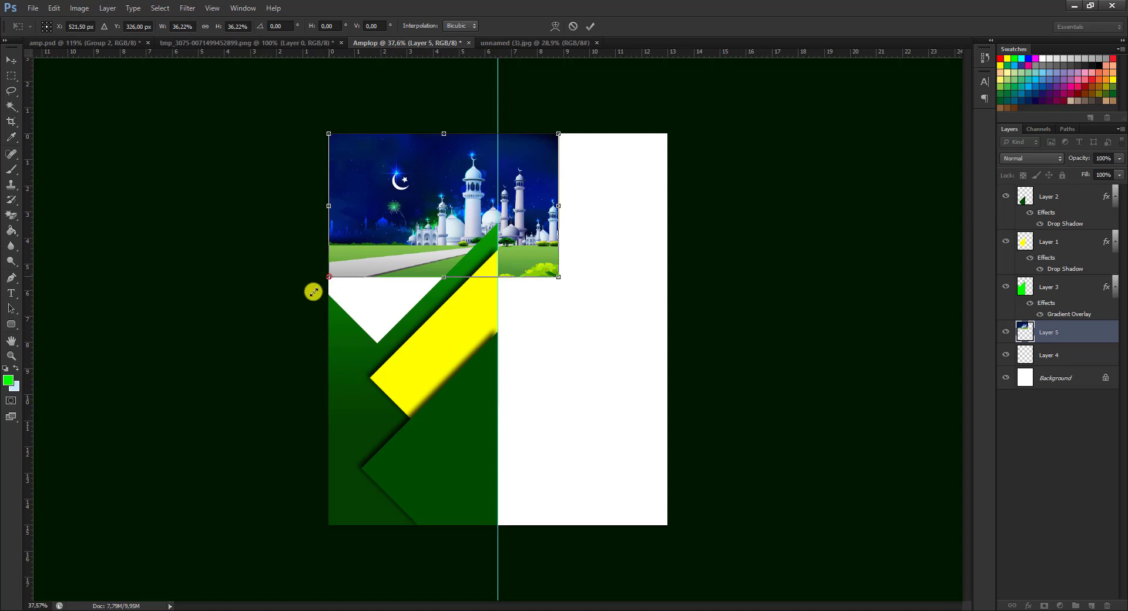
mouse_move(331, 276)
left_mouse_down()
mouse_move(265, 330)
mouse_move(259, 321)
left_mouse_up()
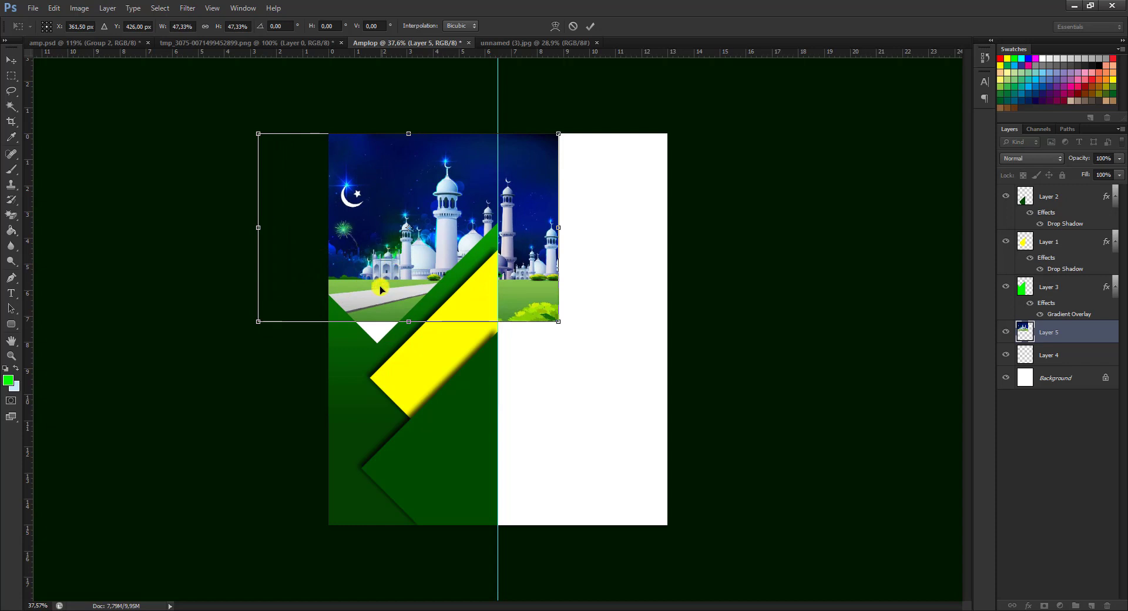
left_click_drag(382, 276, 331, 281)
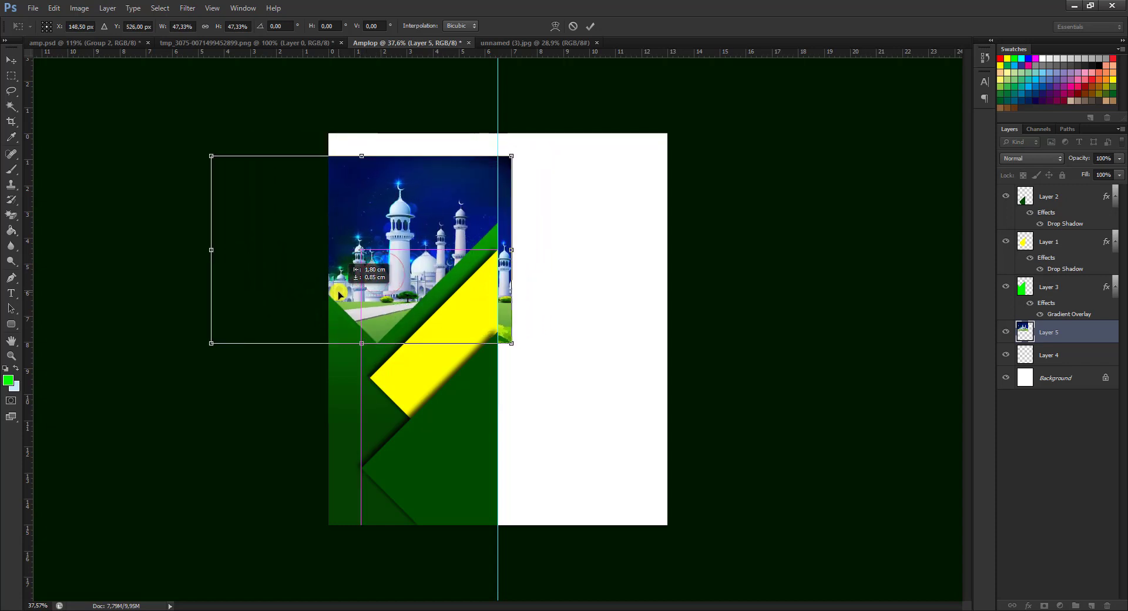
left_click_drag(331, 281, 323, 269)
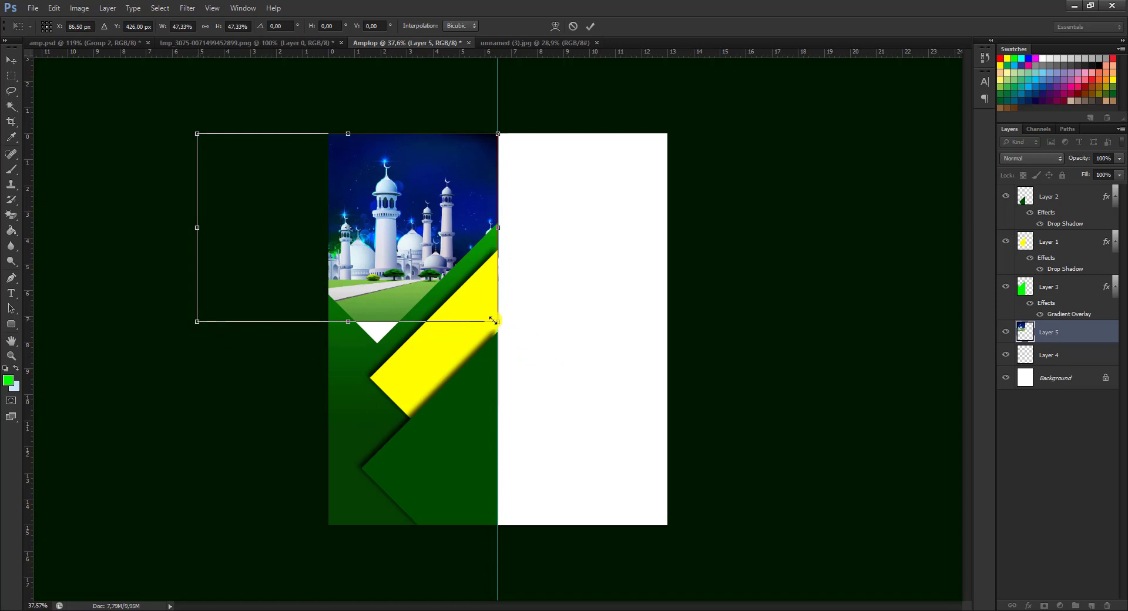
mouse_move(496, 319)
left_mouse_down()
mouse_move(432, 458)
mouse_move(629, 346)
mouse_move(499, 322)
mouse_move(577, 441)
mouse_move(501, 373)
mouse_move(594, 503)
mouse_move(661, 550)
mouse_move(468, 365)
mouse_move(456, 312)
left_mouse_up()
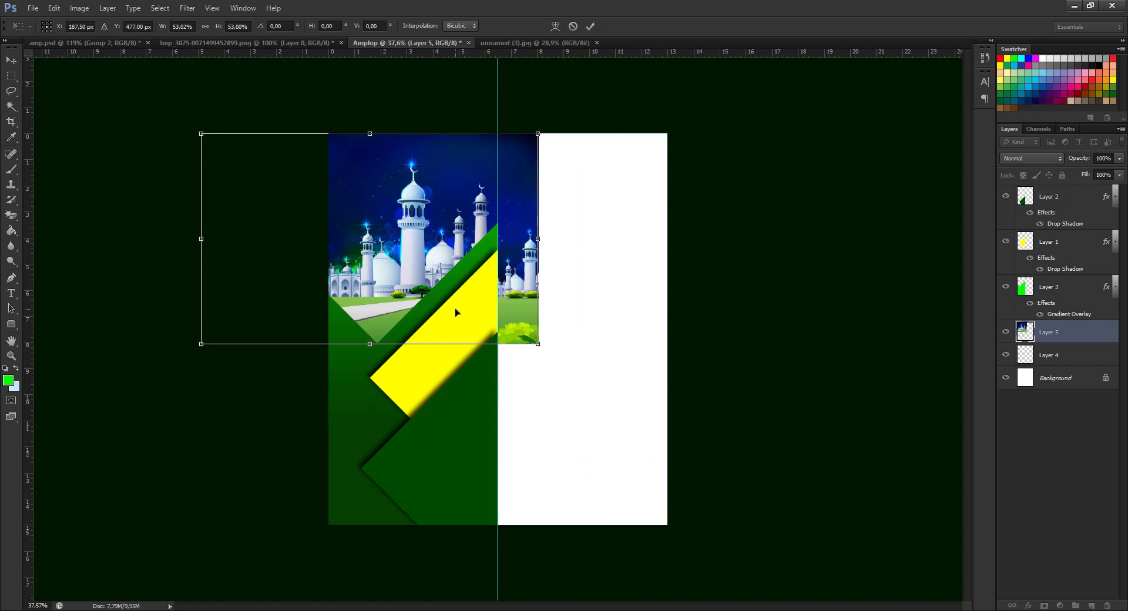
left_click(591, 26)
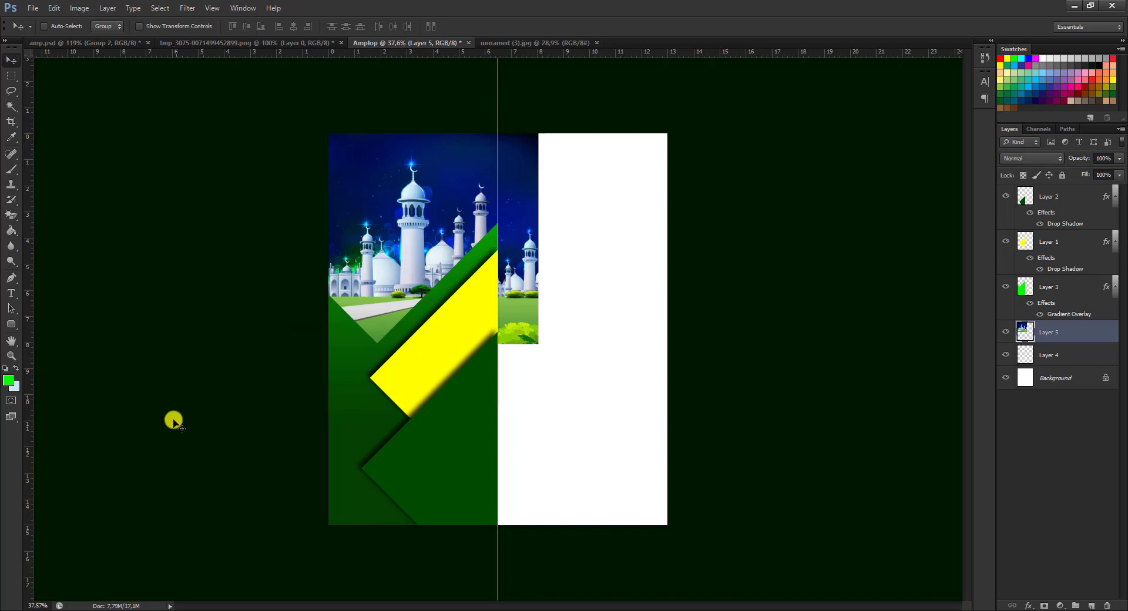
- Erase Layer 5's mosque overhang right of the centre guide, leaving the right half white
left_click(12, 77)
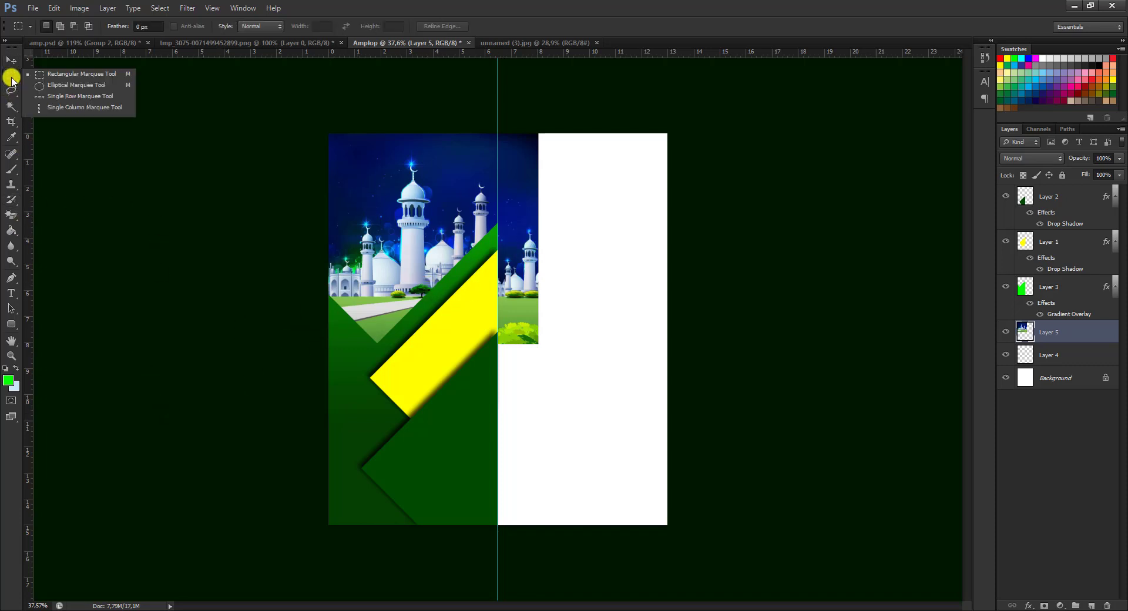
left_click(68, 75)
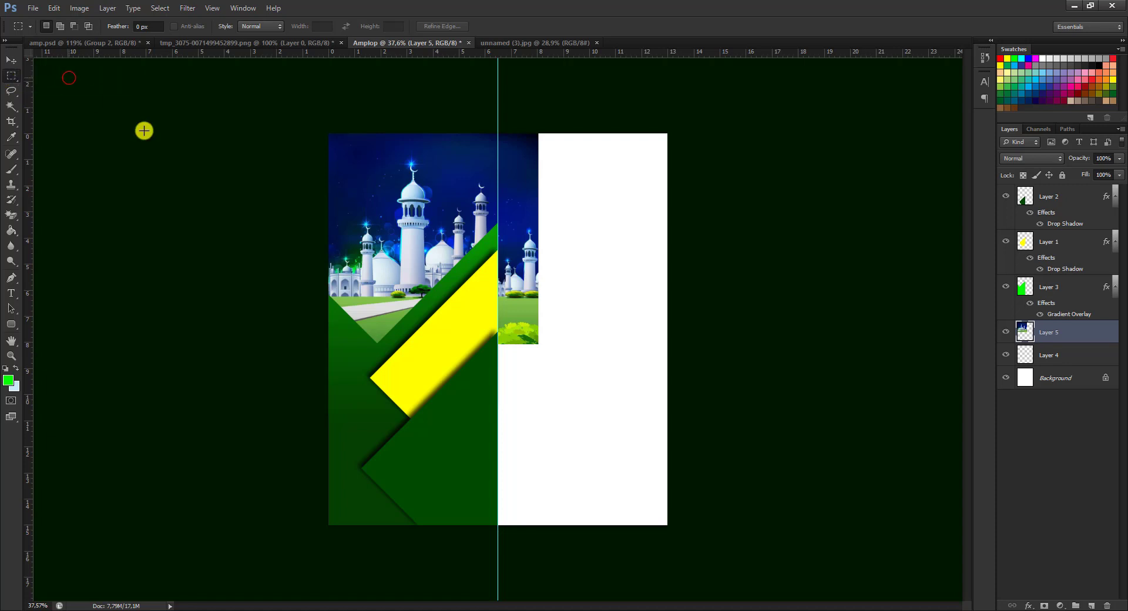
left_click_drag(330, 129, 495, 550)
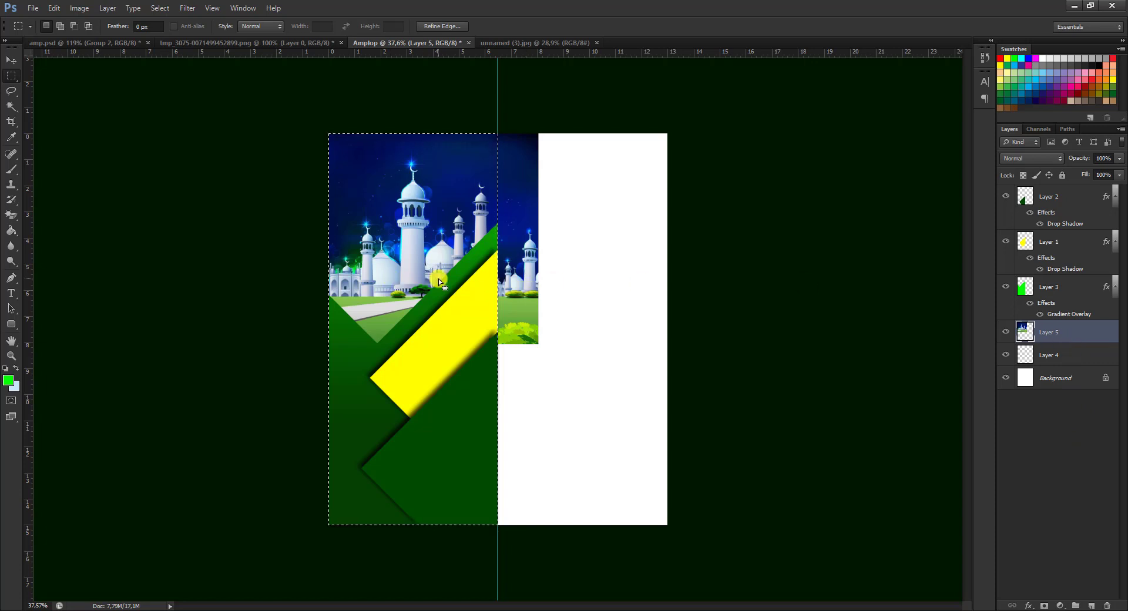
right_click(389, 236)
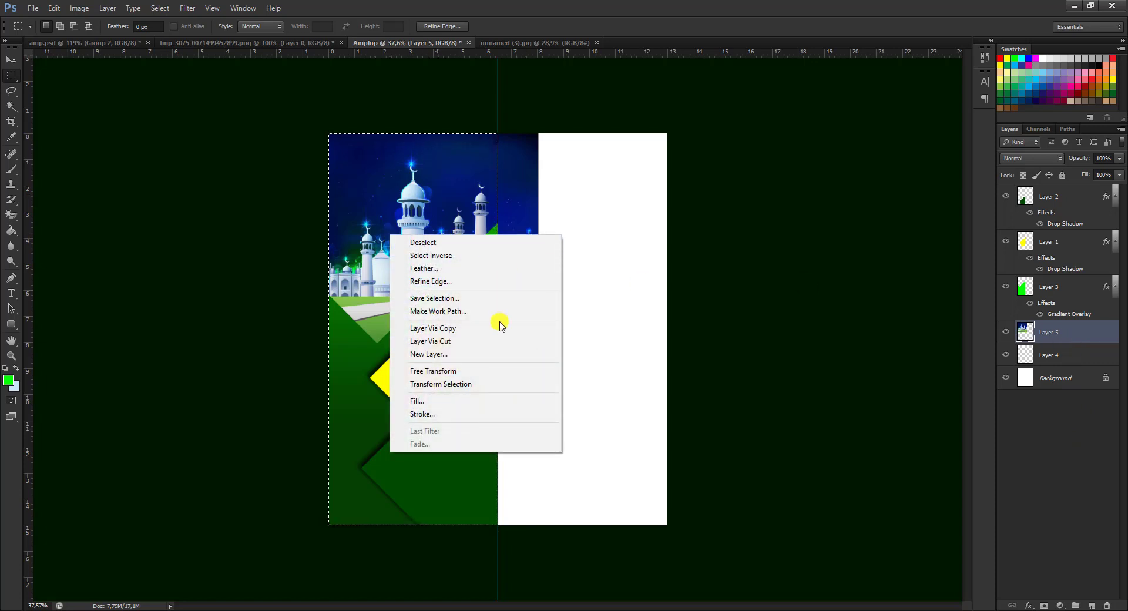
left_click(530, 261)
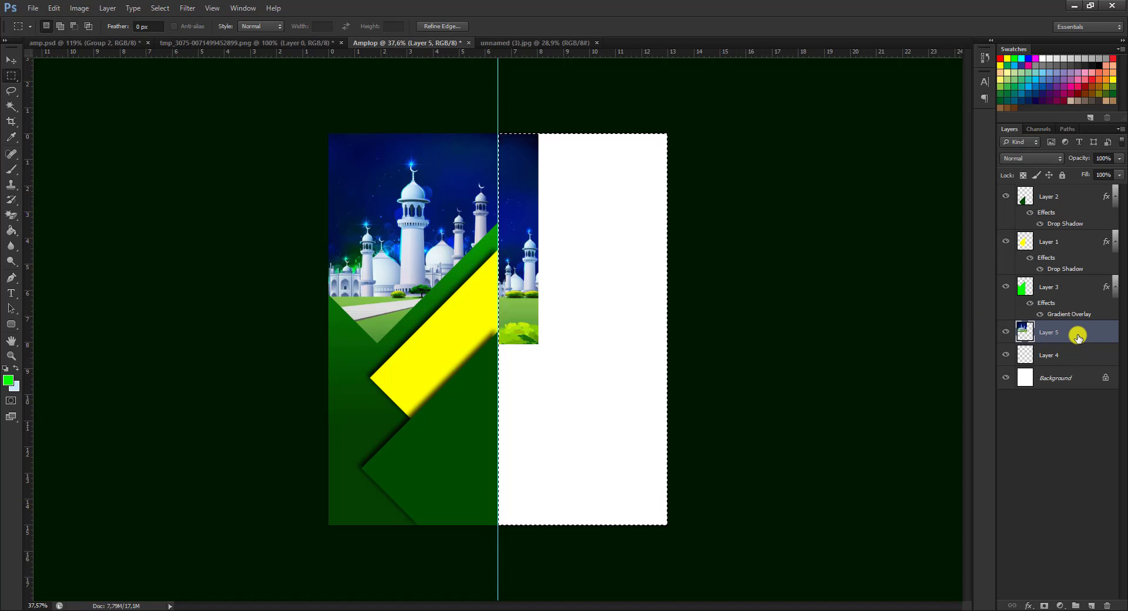
key("Delete")
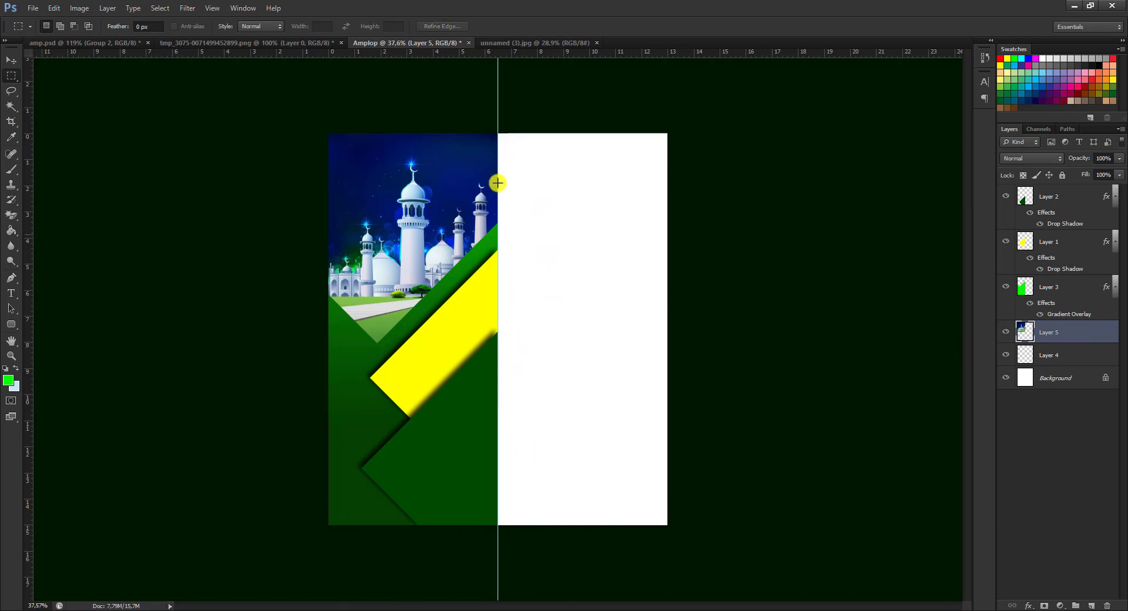
left_click(7, 61)
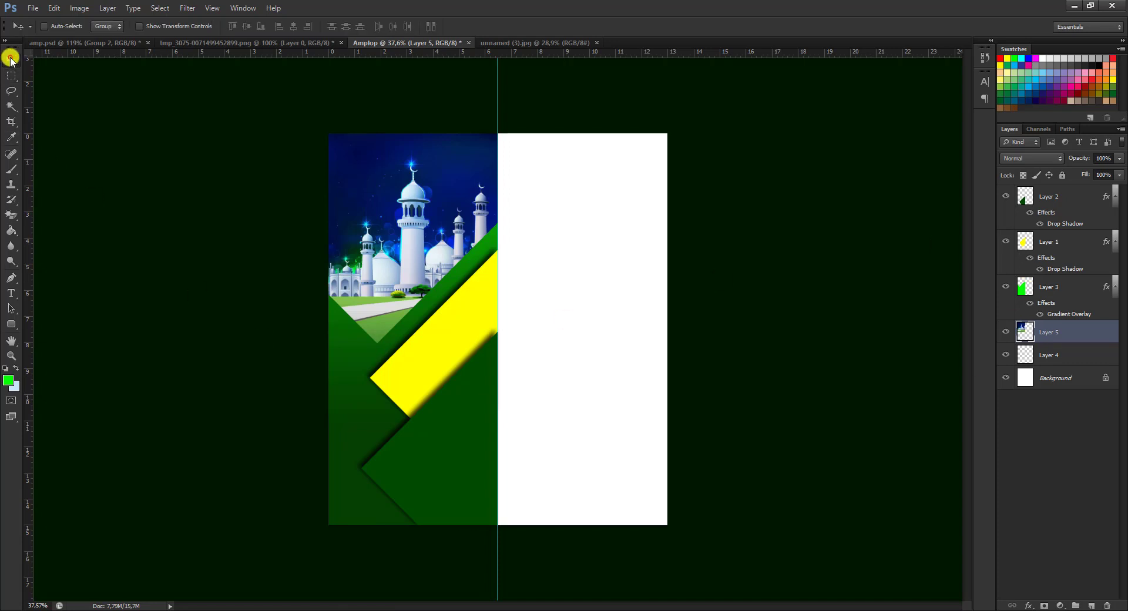
- Move Layer 2's dark green shape lower on the left panel
right_click(426, 428)
left_click(506, 434)
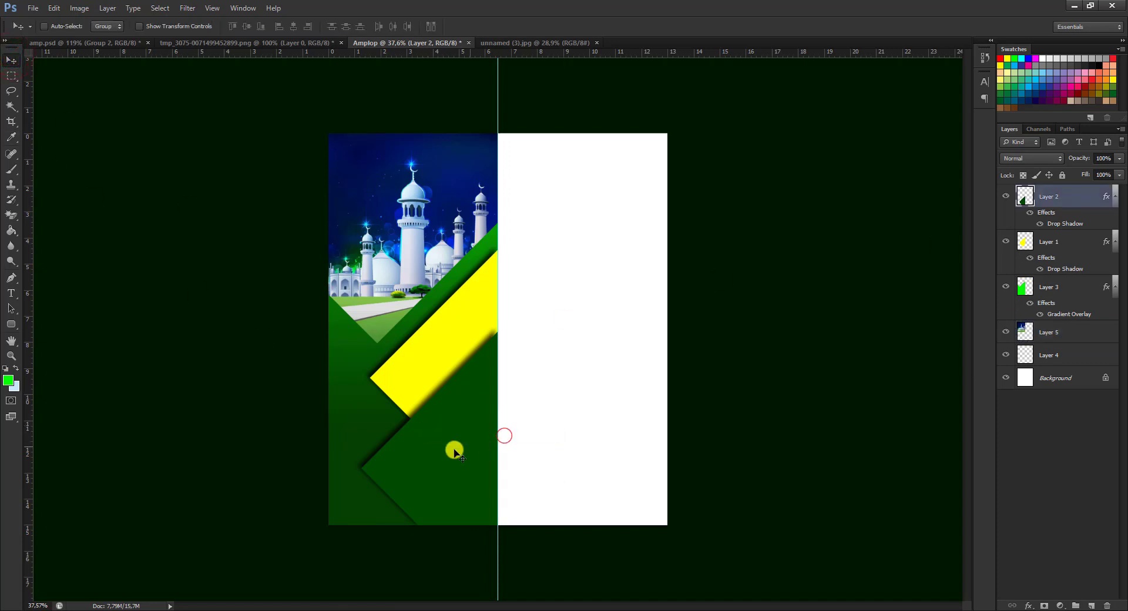
right_click(446, 451)
left_click(450, 427)
right_click(458, 449)
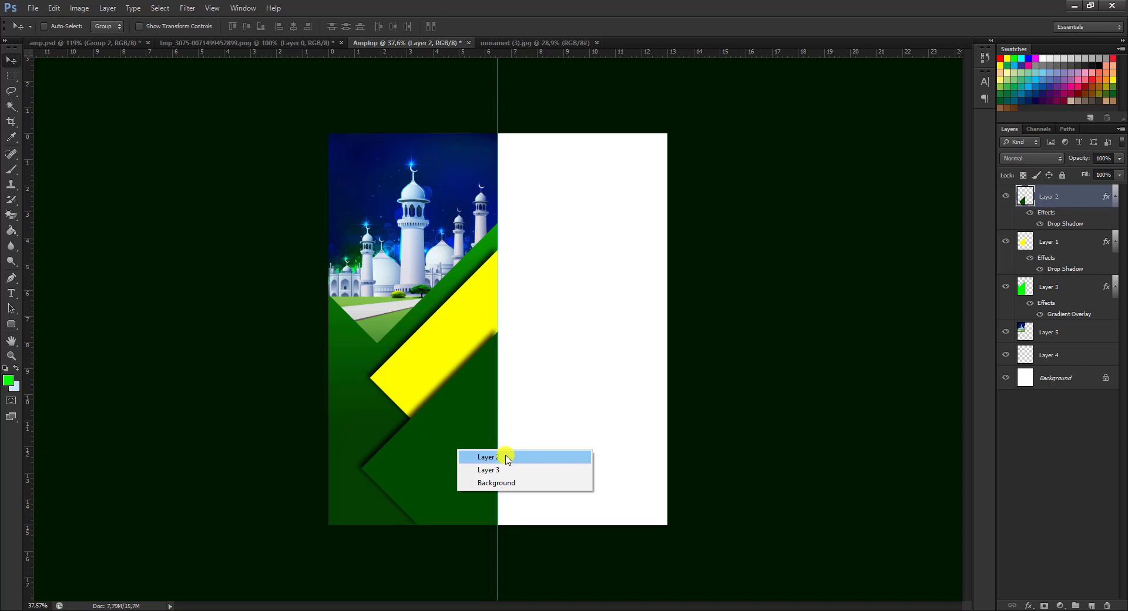
left_click(415, 456)
right_click(417, 456)
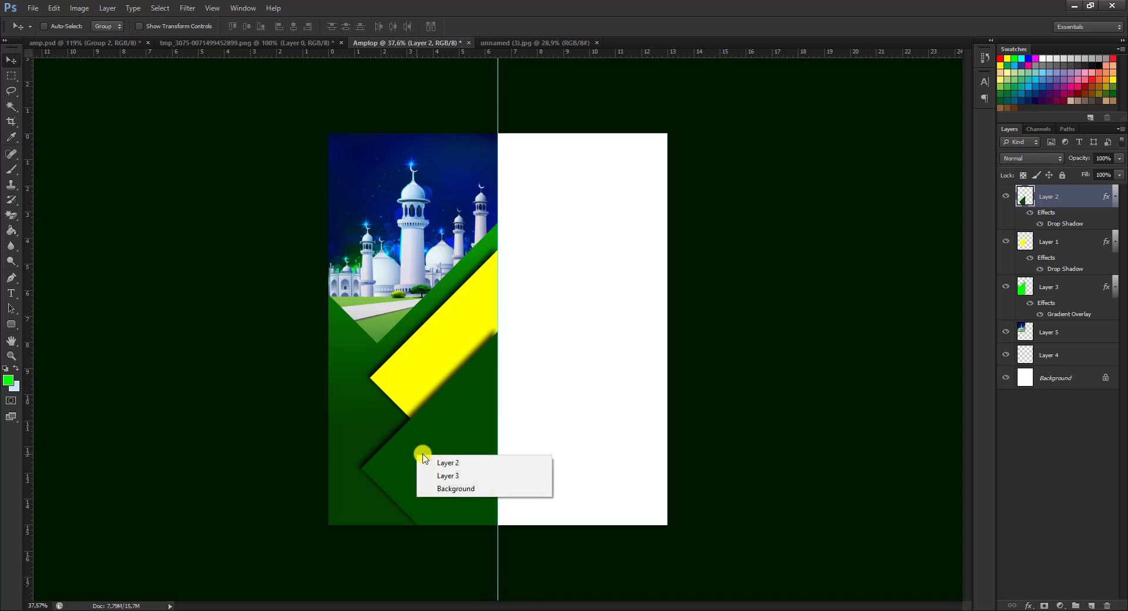
left_click(477, 464)
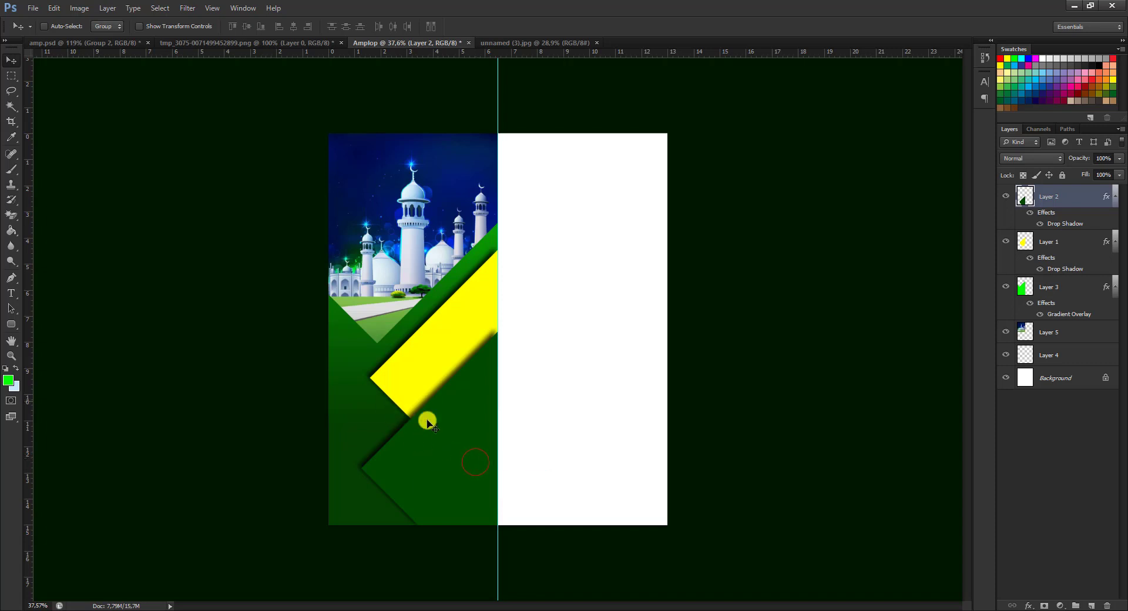
left_click_drag(445, 468, 445, 438)
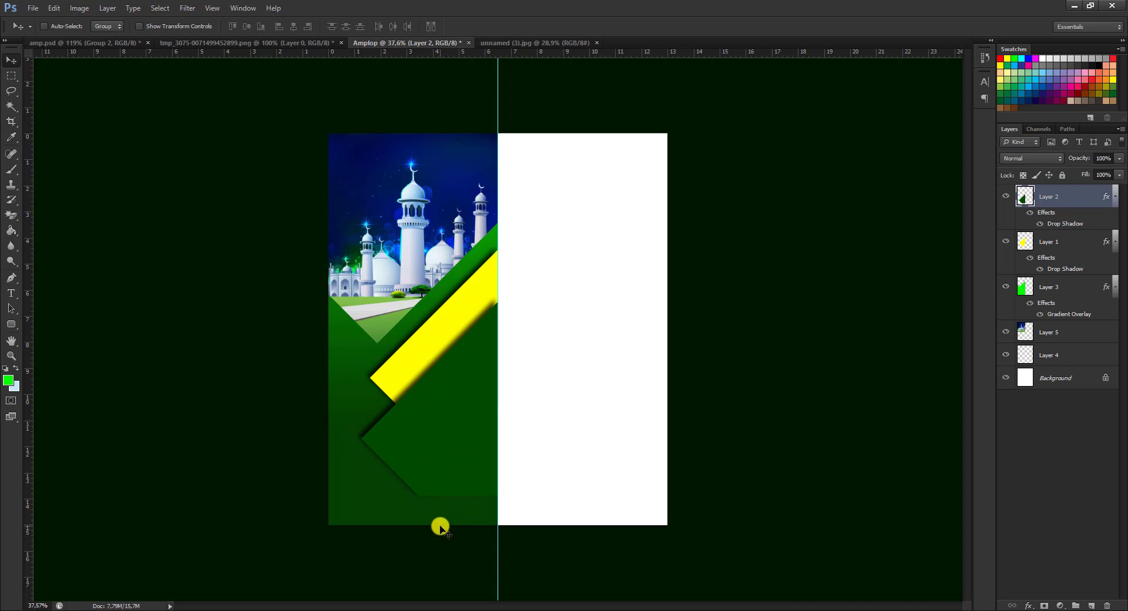
left_click_drag(441, 522, 441, 521)
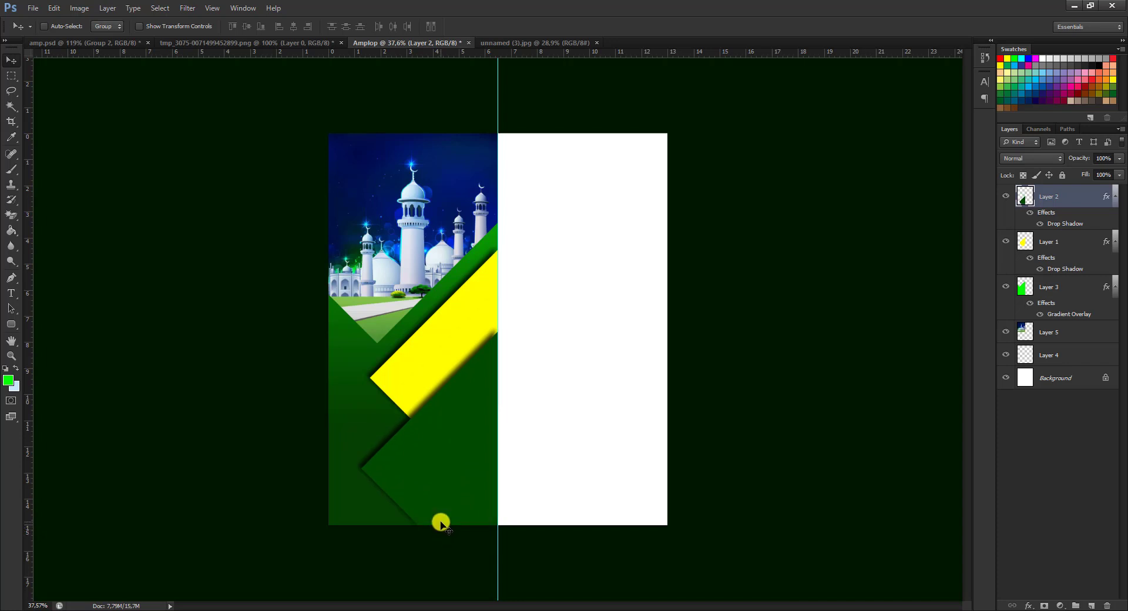
- Move Layer 1's yellow diagonal band slightly lower
right_click(443, 330)
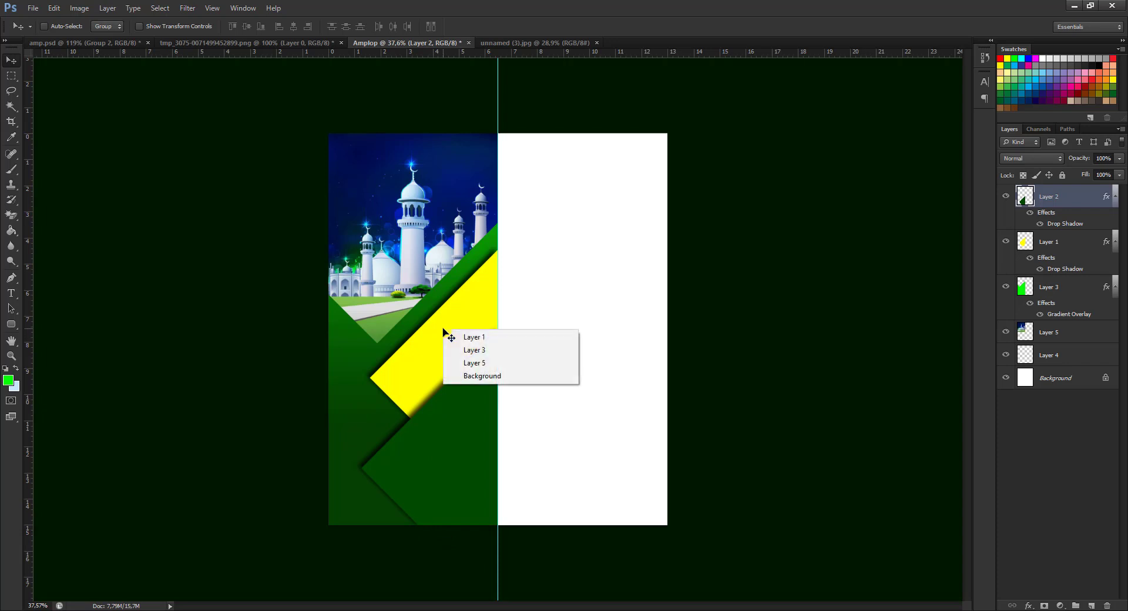
left_click(500, 339)
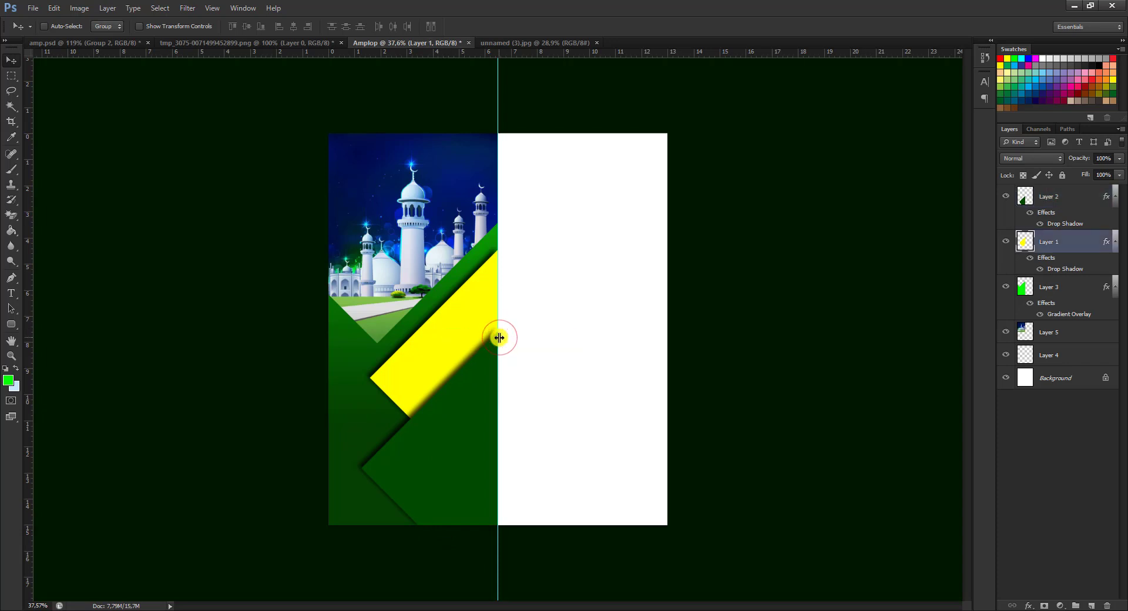
left_click_drag(451, 341, 452, 351)
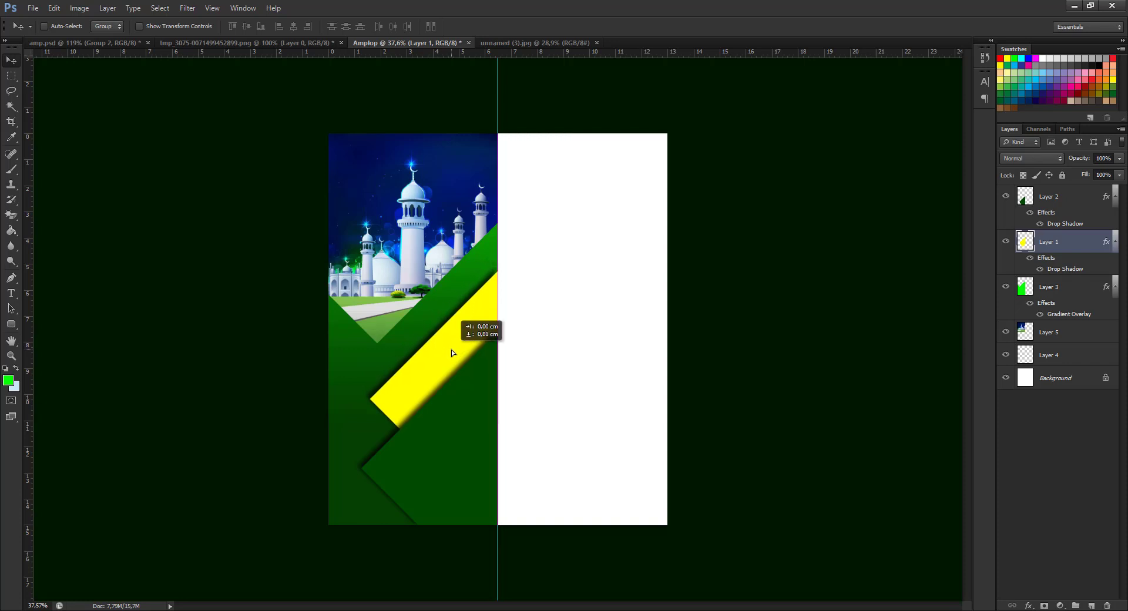
left_click_drag(451, 352, 453, 352)
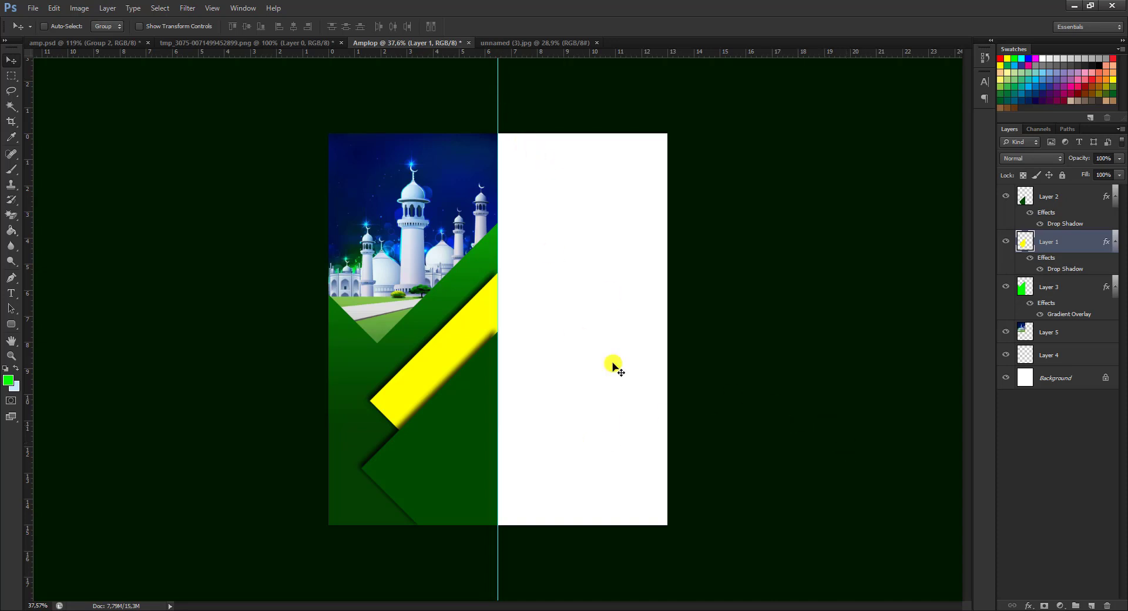
- Add empty Layer 6 above Layer 2, delete Layer 4, and make Layer 6 active
left_click(1079, 196)
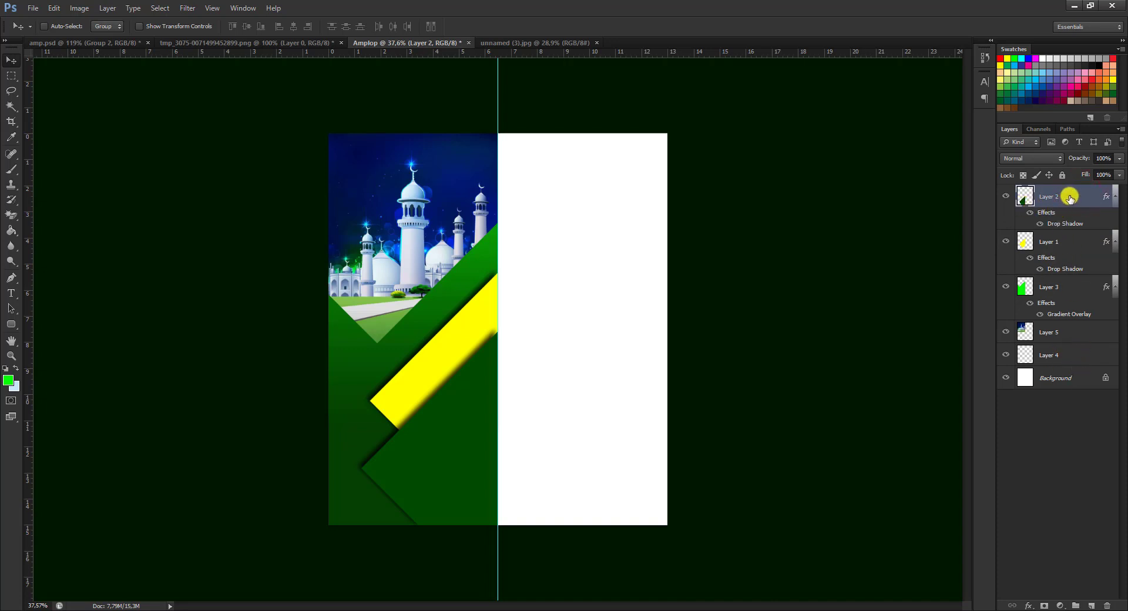
left_click(1091, 606)
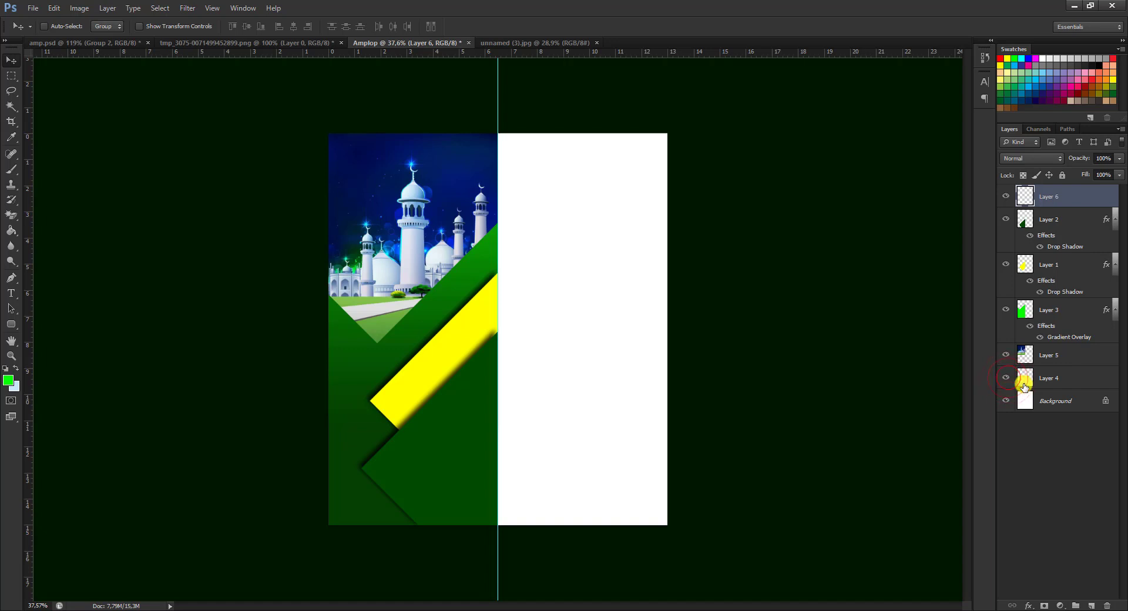
left_click(1076, 381)
key("Delete")
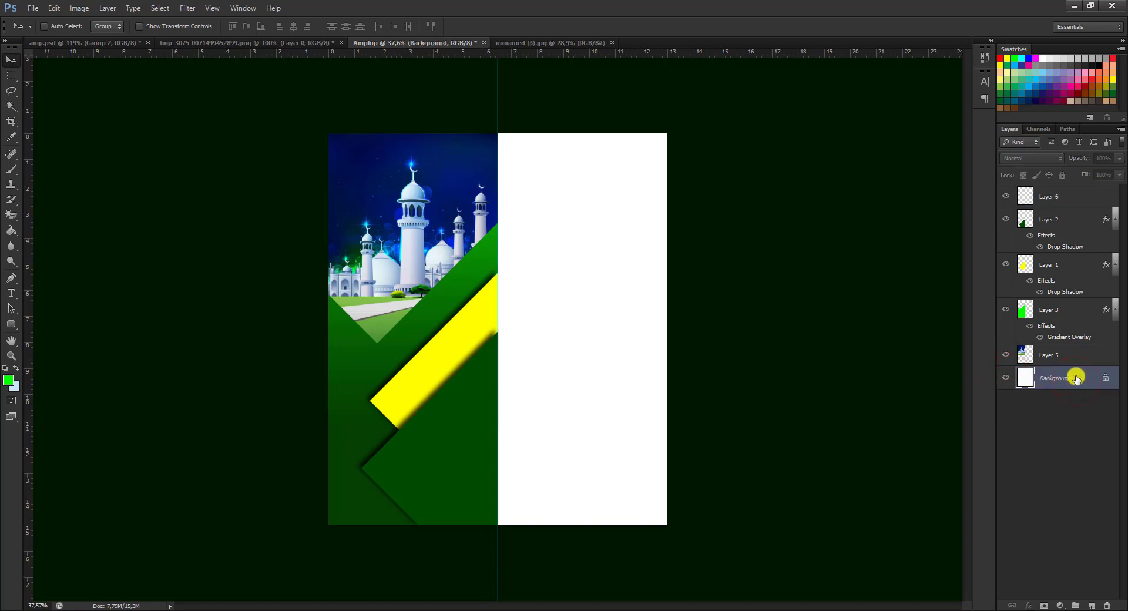
left_click(1085, 198)
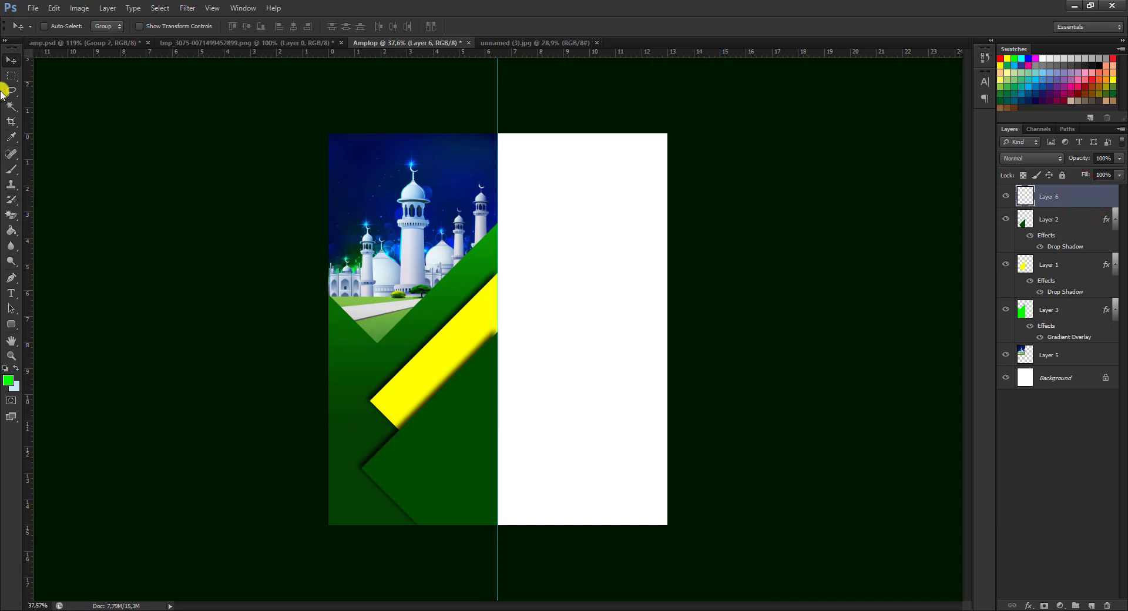
- Select the canvas's right half and Paint Bucket fill it bright green on Layer 6
left_click_drag(10, 76, 50, 73)
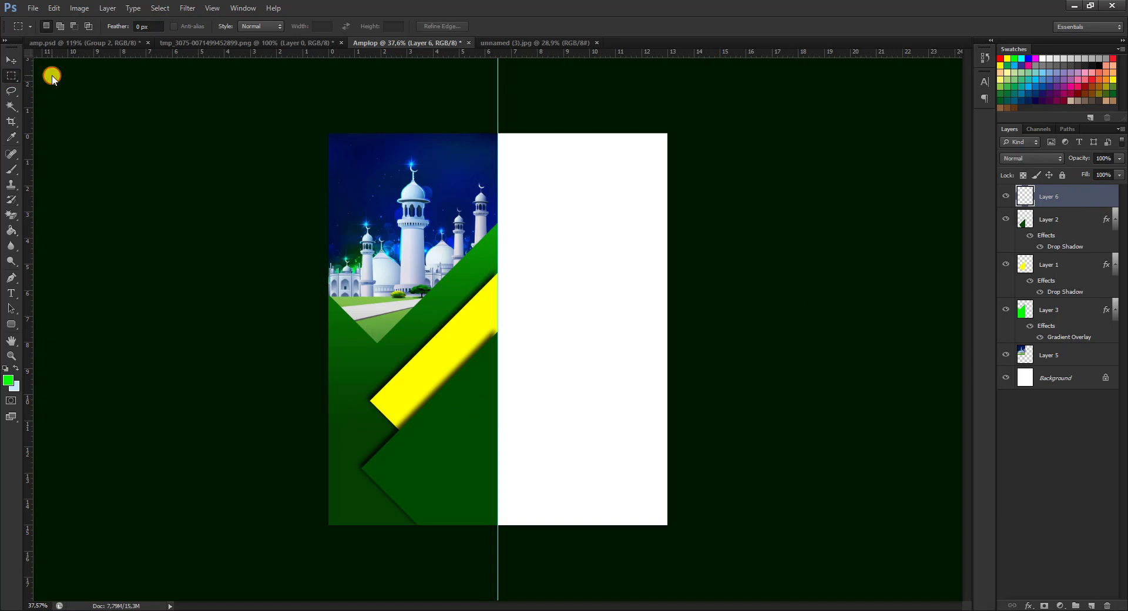
mouse_move(687, 111)
left_mouse_down()
mouse_move(665, 587)
mouse_move(498, 588)
left_mouse_up()
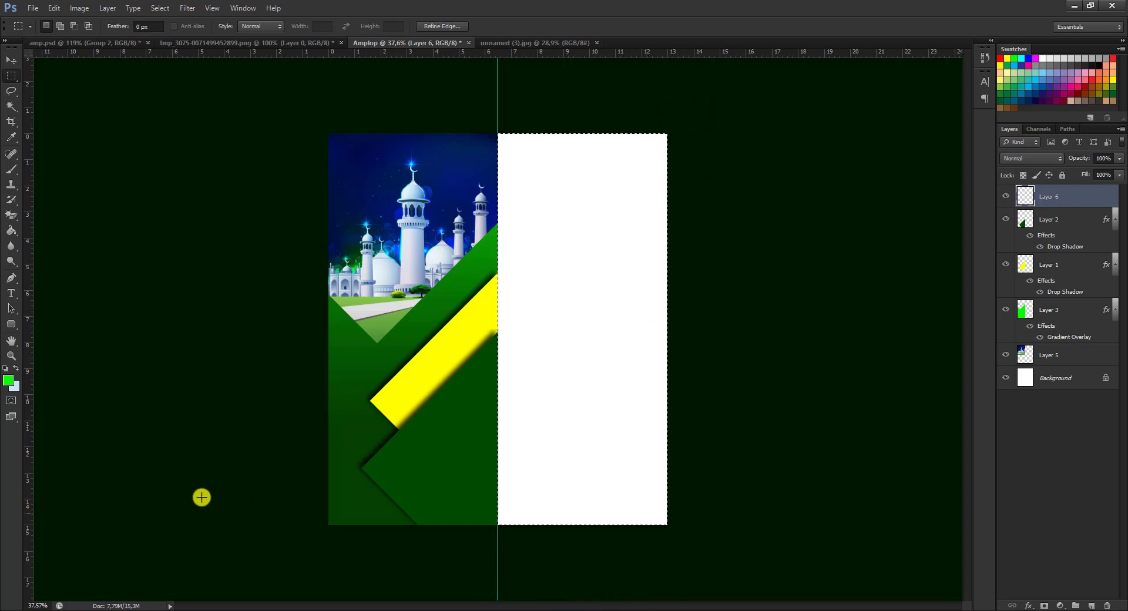
left_click(7, 381)
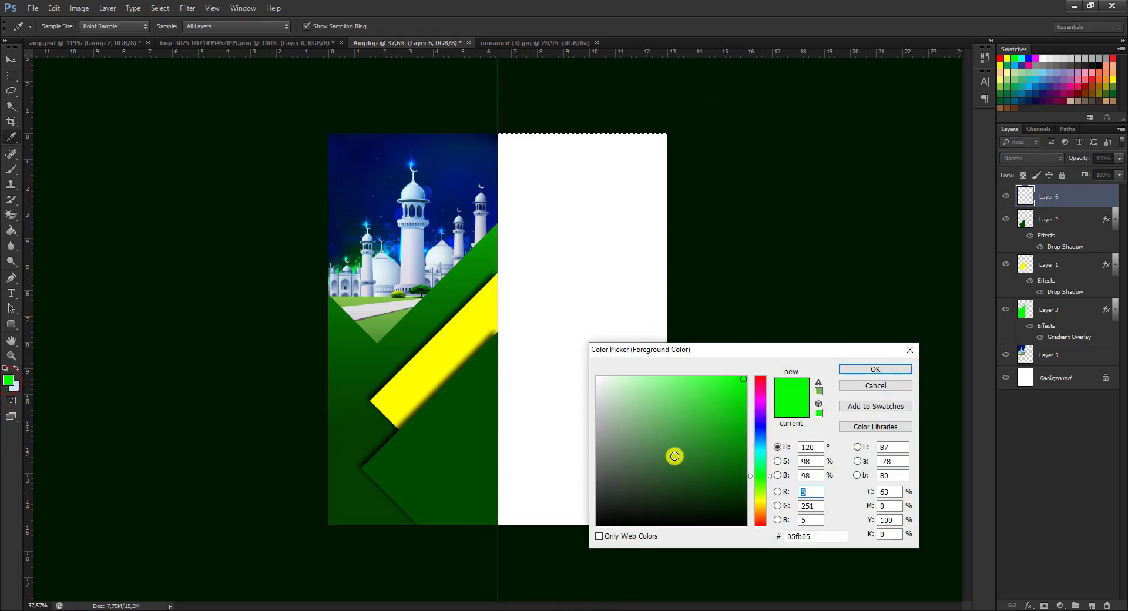
left_click(875, 370)
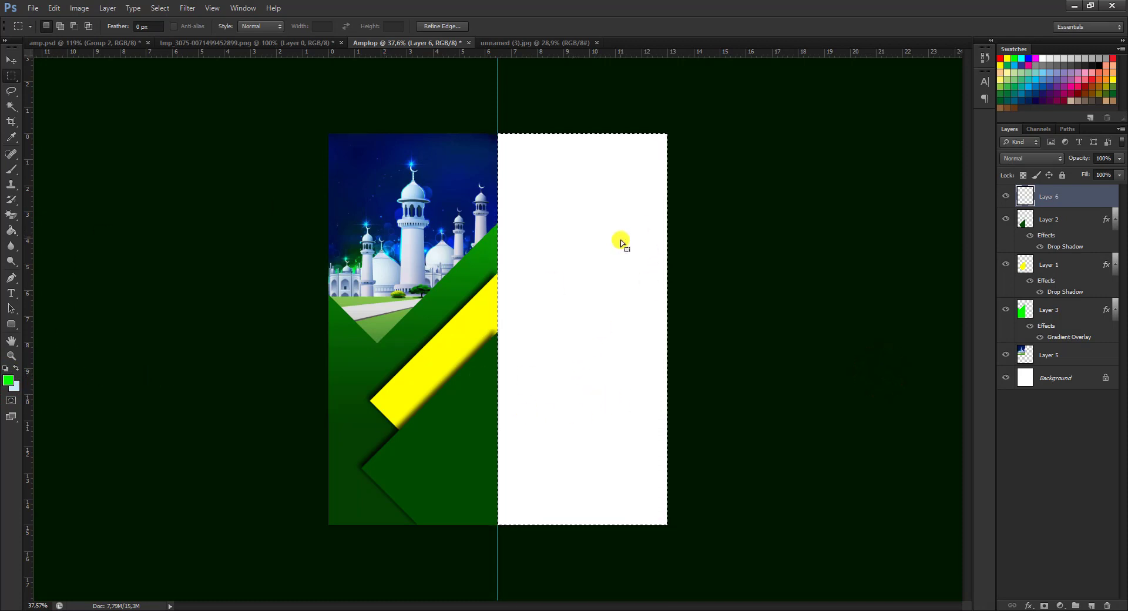
left_click(10, 231)
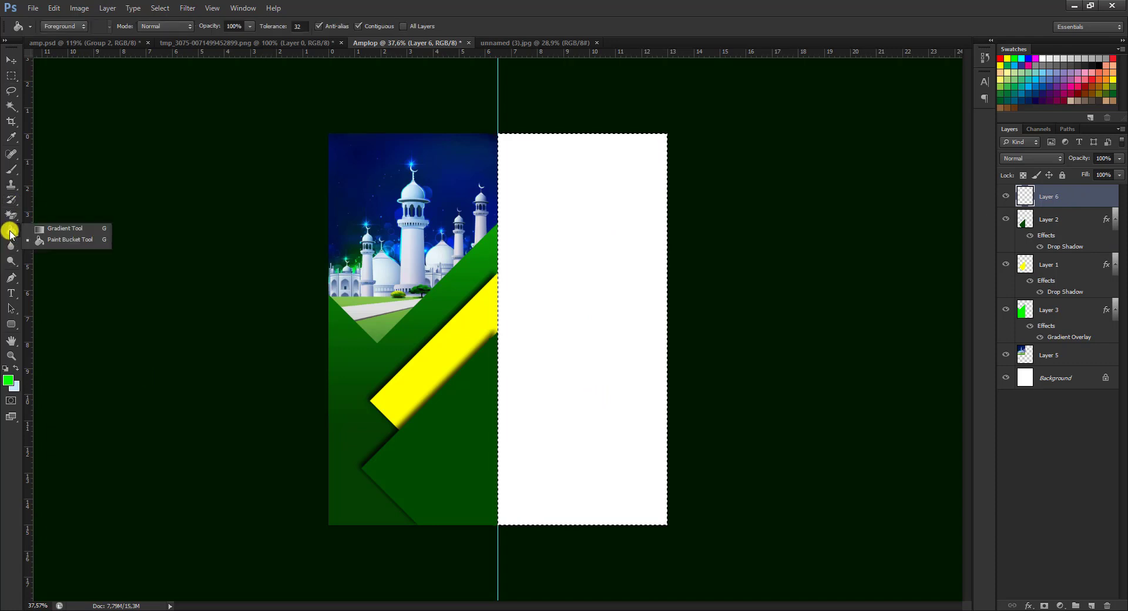
left_click(93, 241)
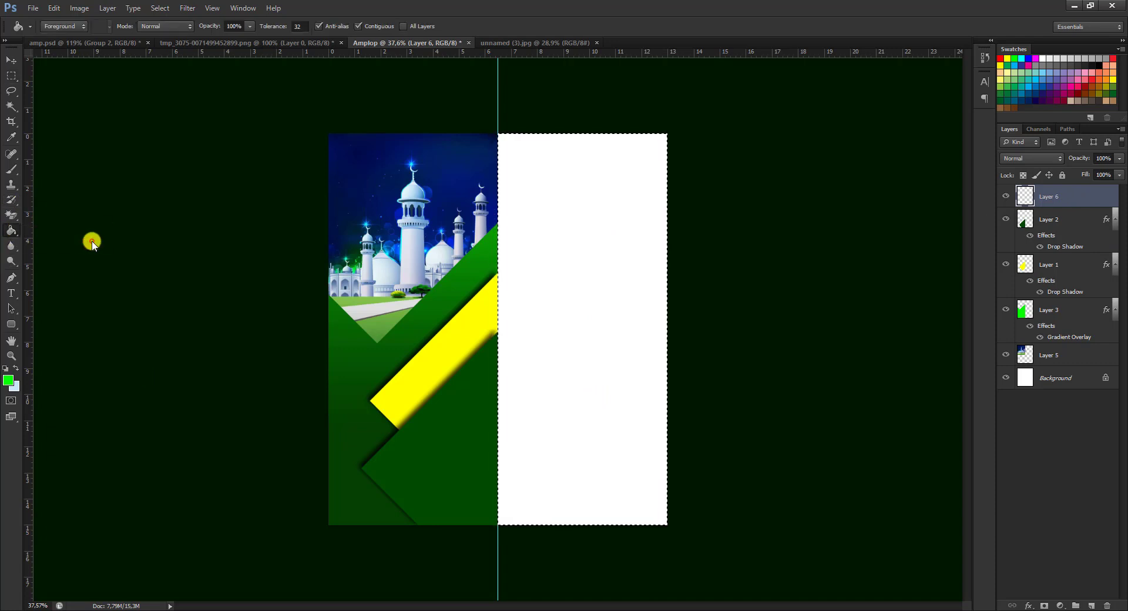
left_click(558, 294)
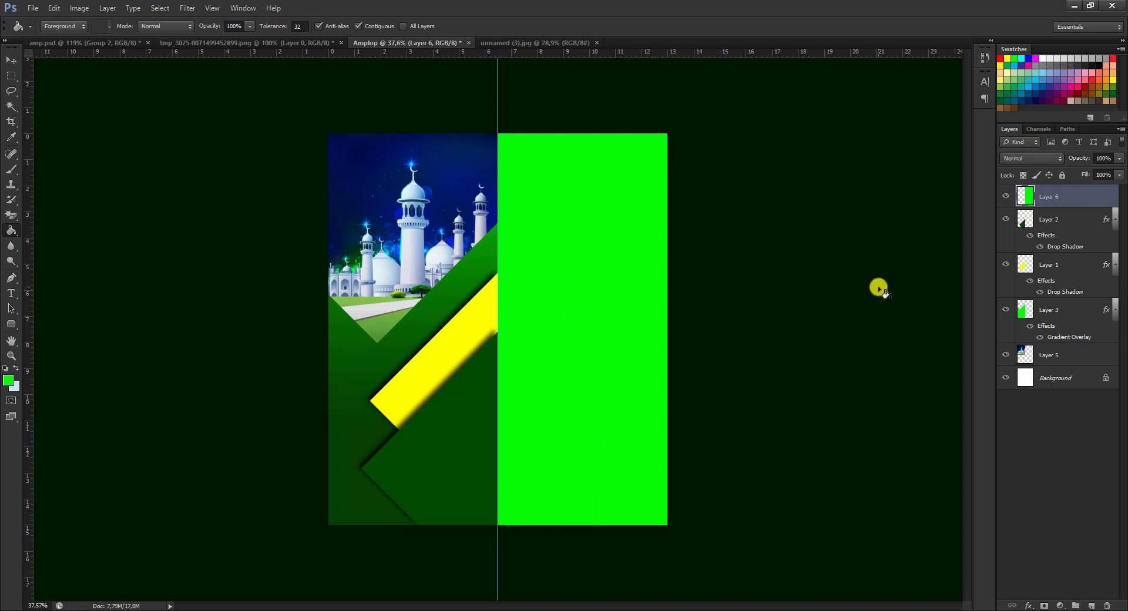
- Apply a green preset Gradient Overlay at 0° angle to Layer 6
right_click(1061, 205)
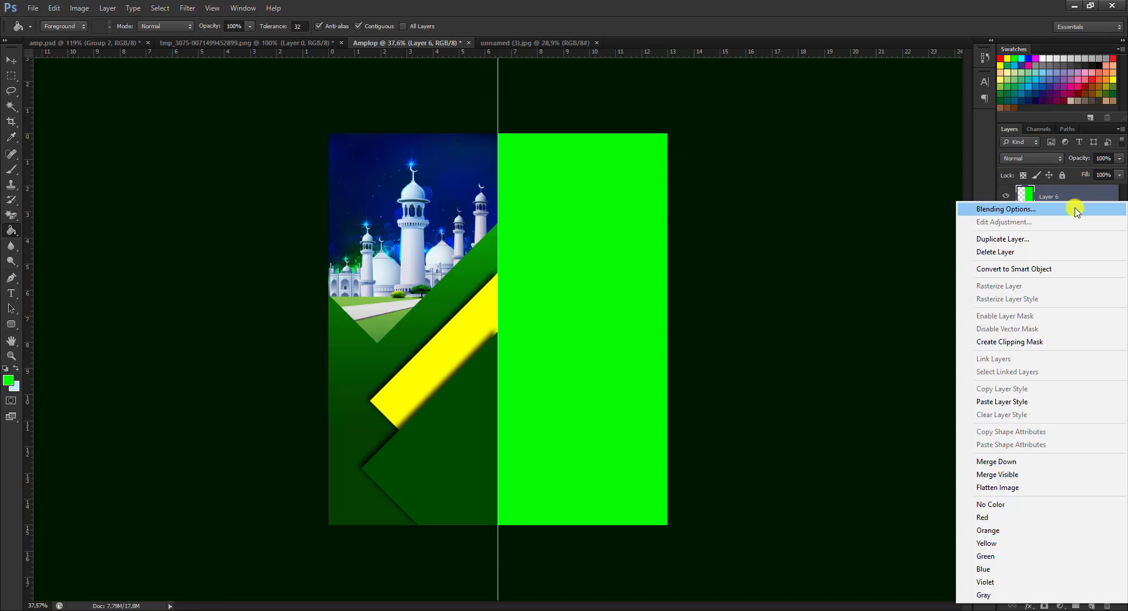
left_click(1077, 211)
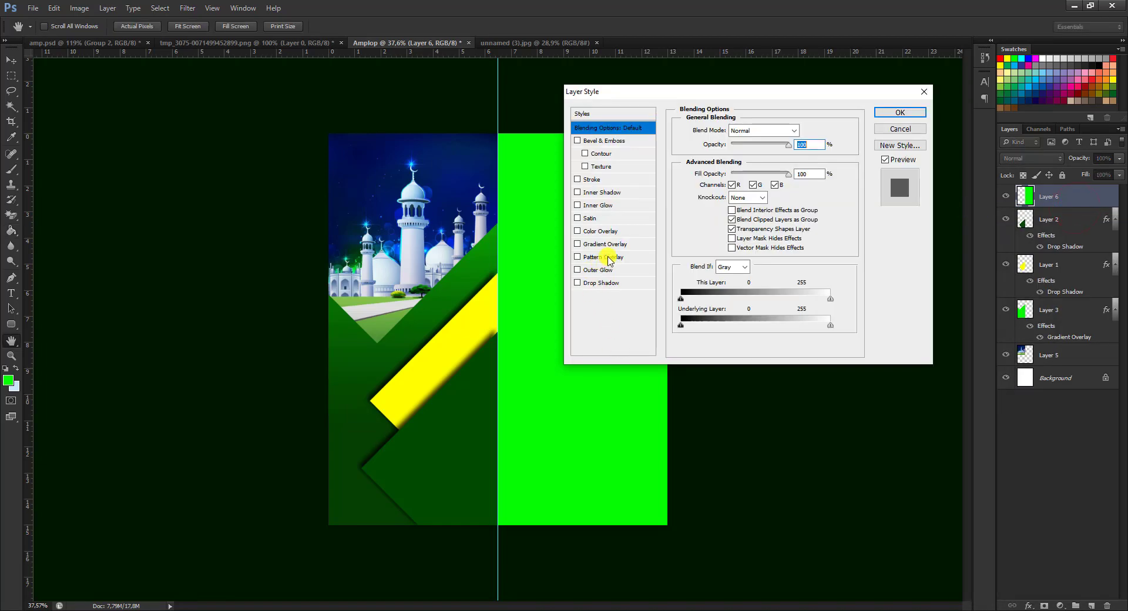
left_click(618, 246)
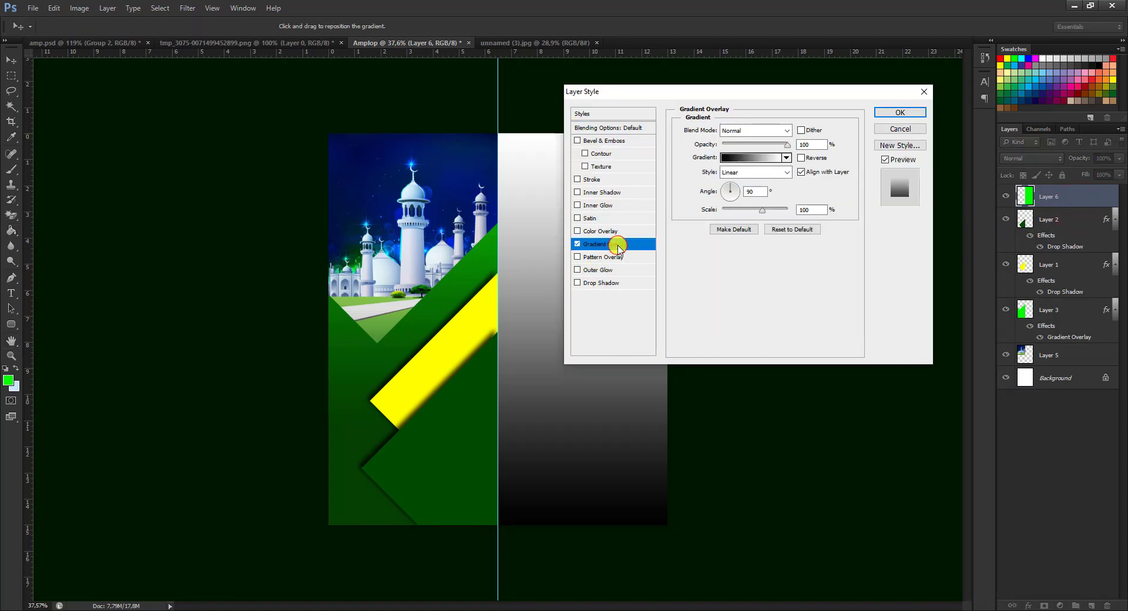
left_click(787, 157)
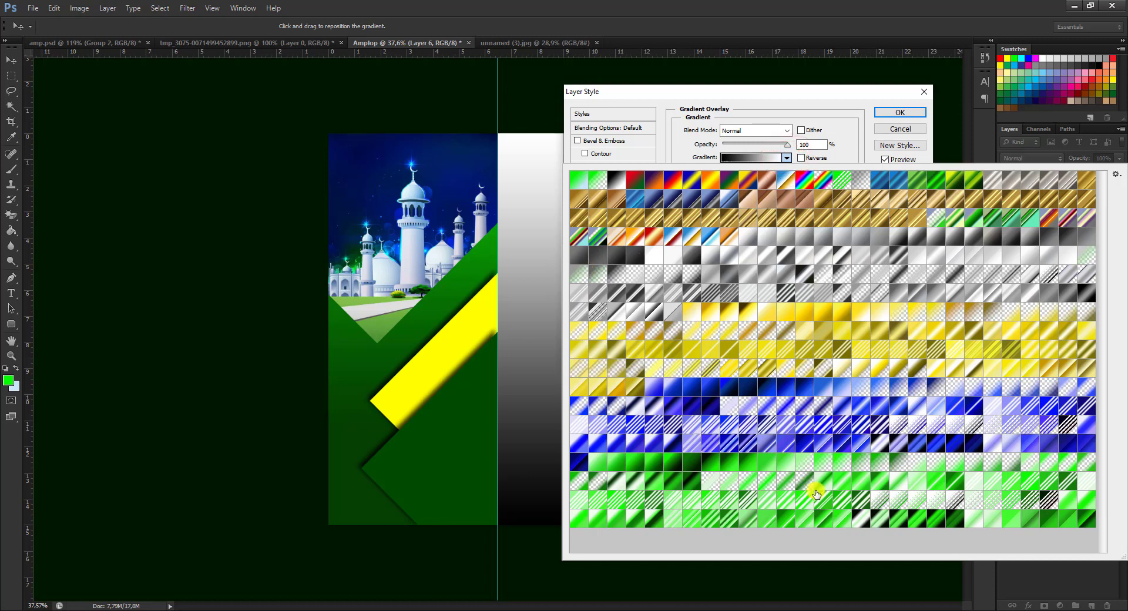
left_click(718, 467)
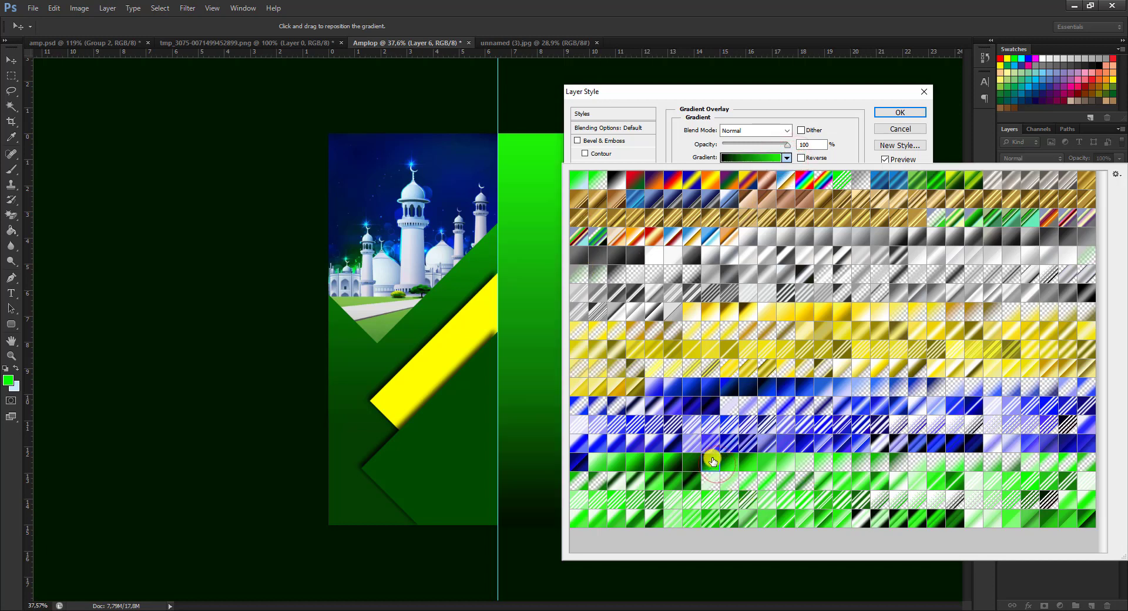
left_click(797, 97)
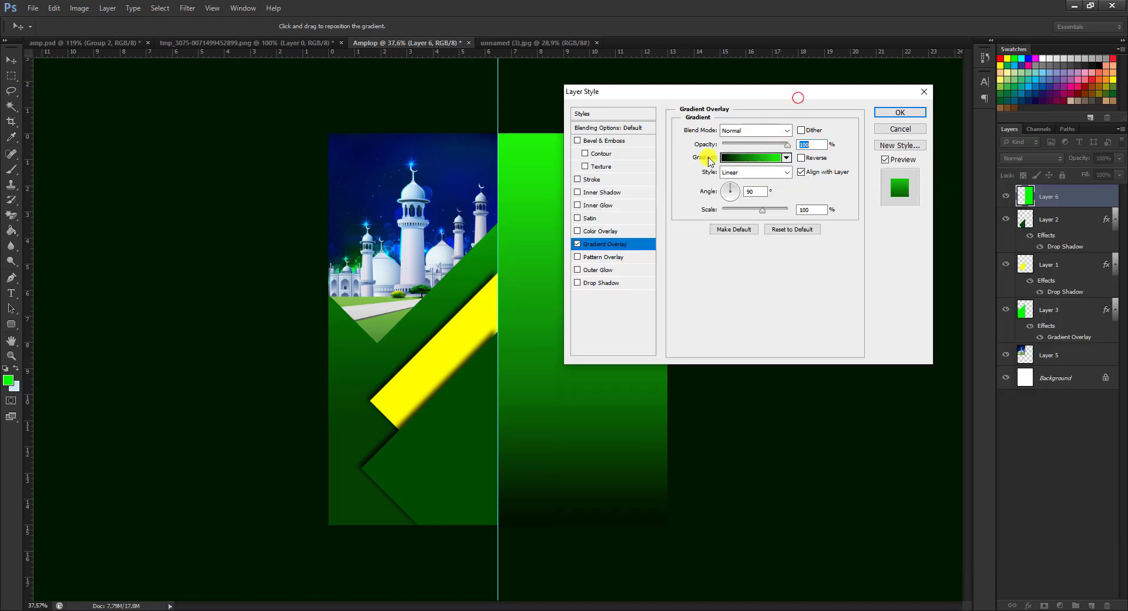
double_click(760, 191)
type("0")
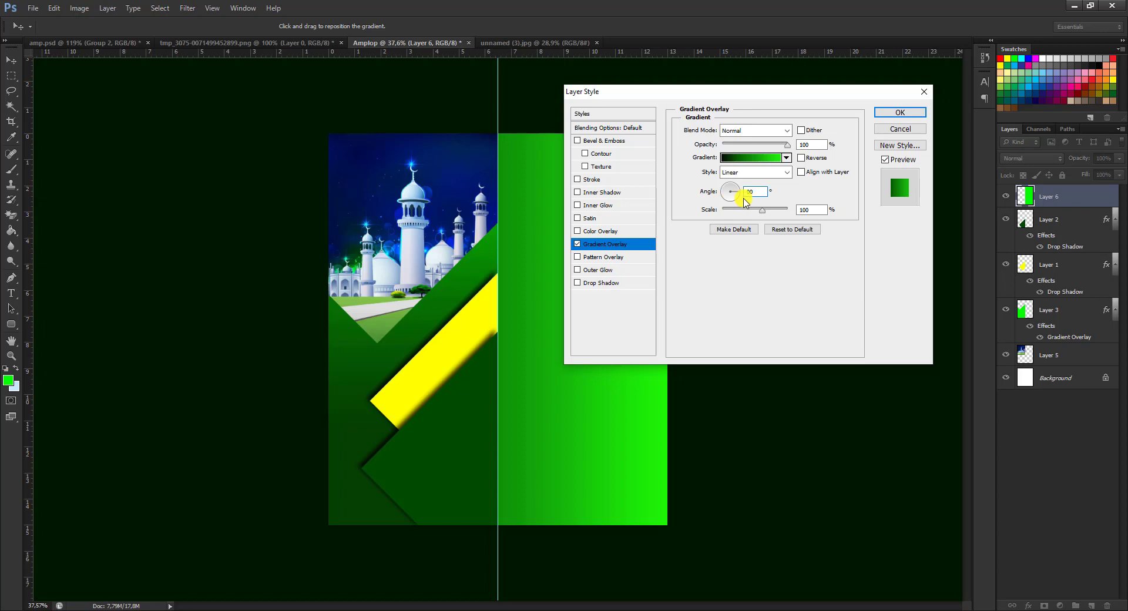
key("Return")
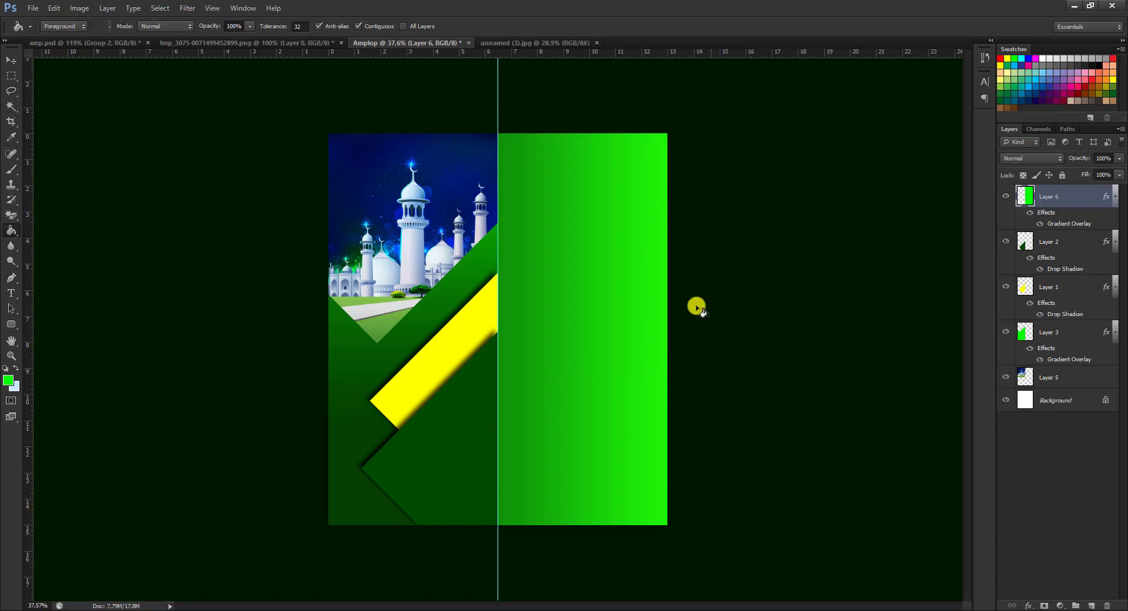
- Change Layer 6's gradient overlay to a 90° angle with about 109% scale
left_click(13, 61)
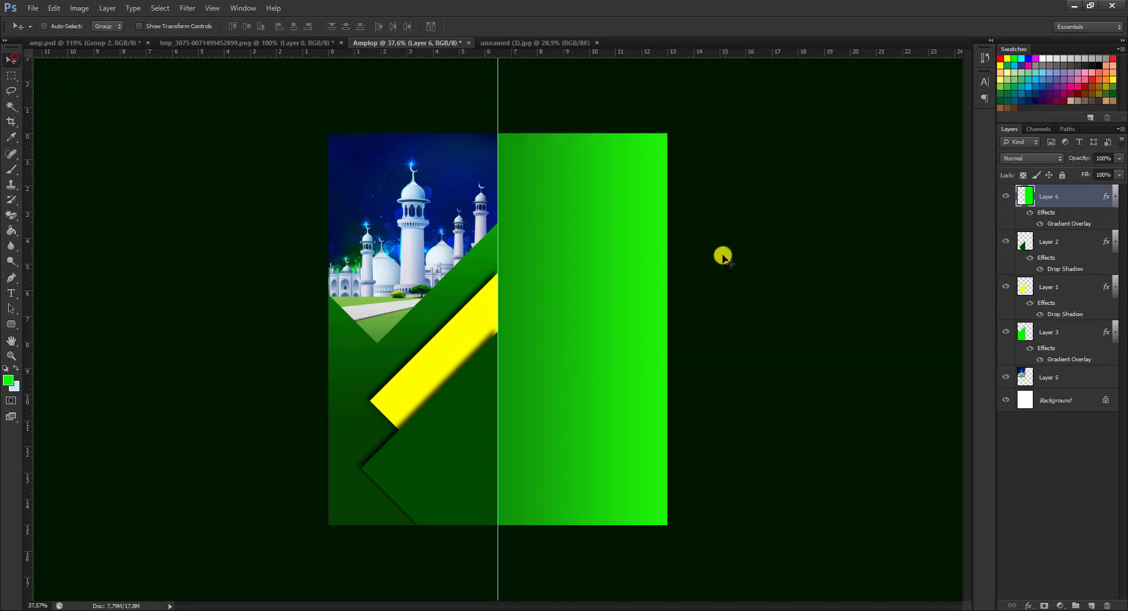
right_click(1087, 196)
left_click(1046, 207)
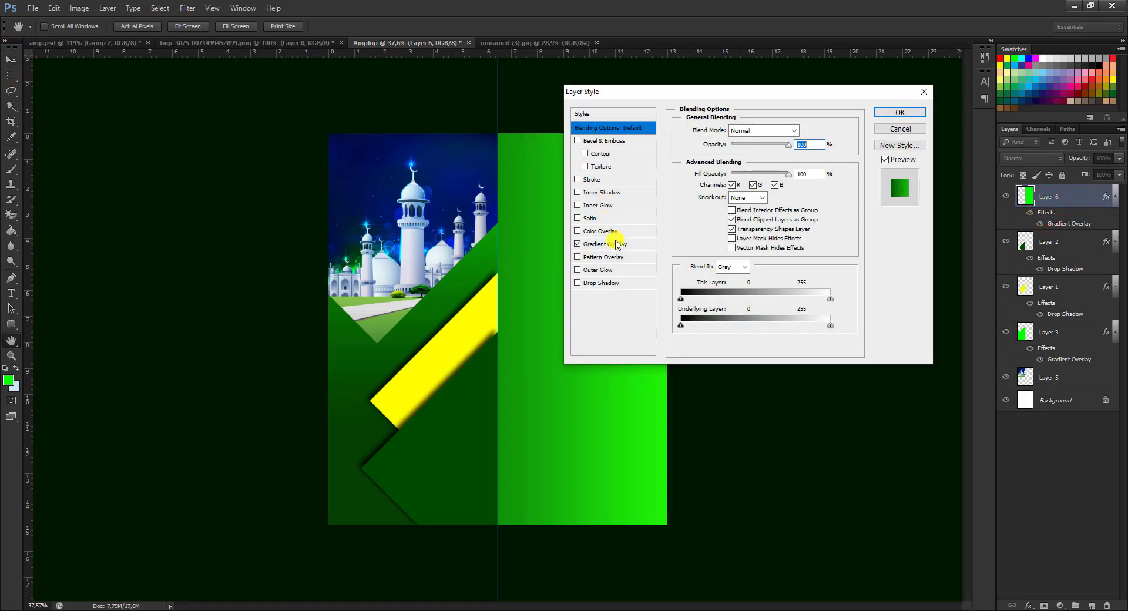
left_click(617, 244)
left_click(754, 192)
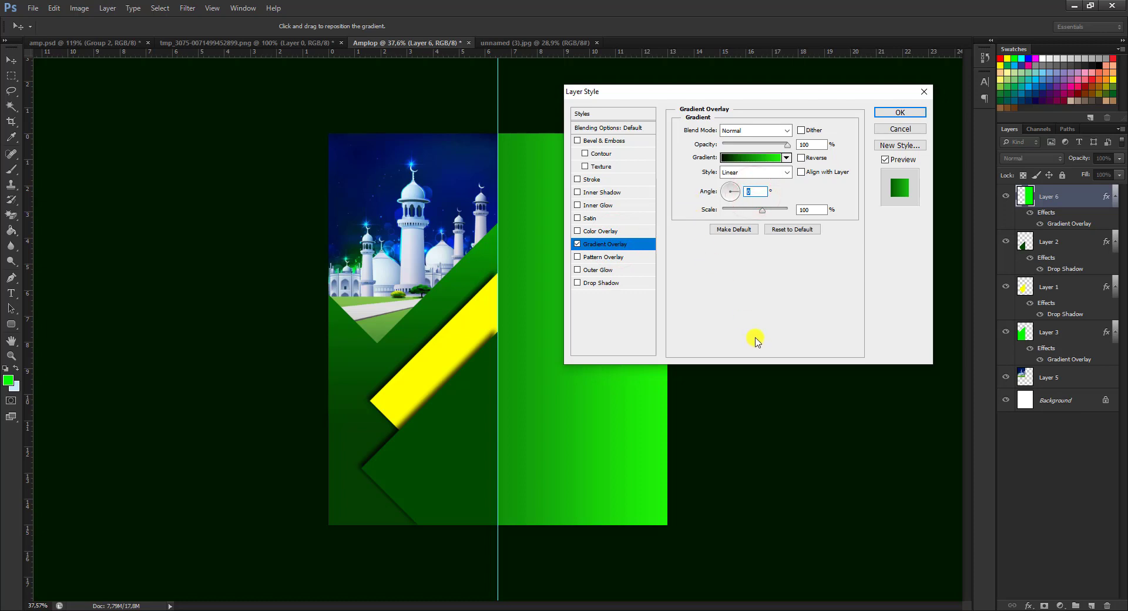
type("5")
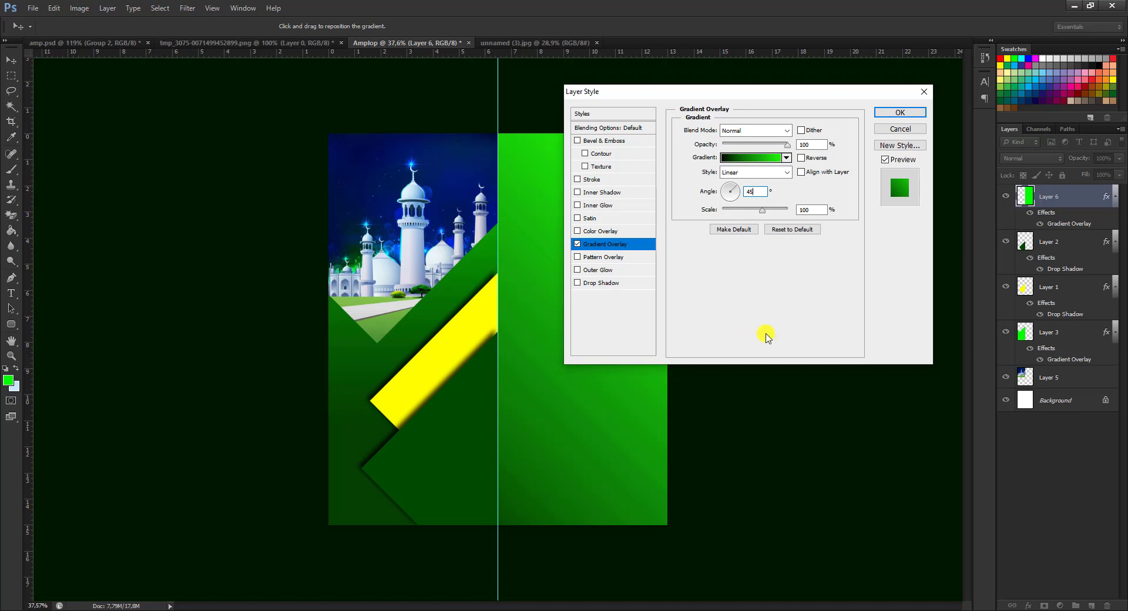
left_click_drag(764, 212, 733, 215)
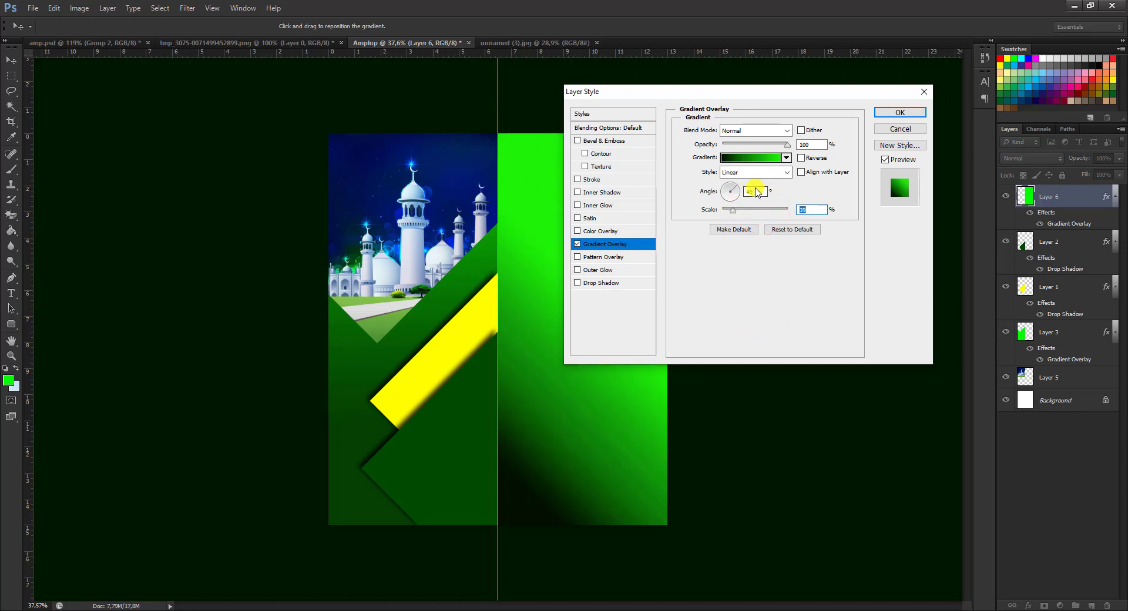
type("9")
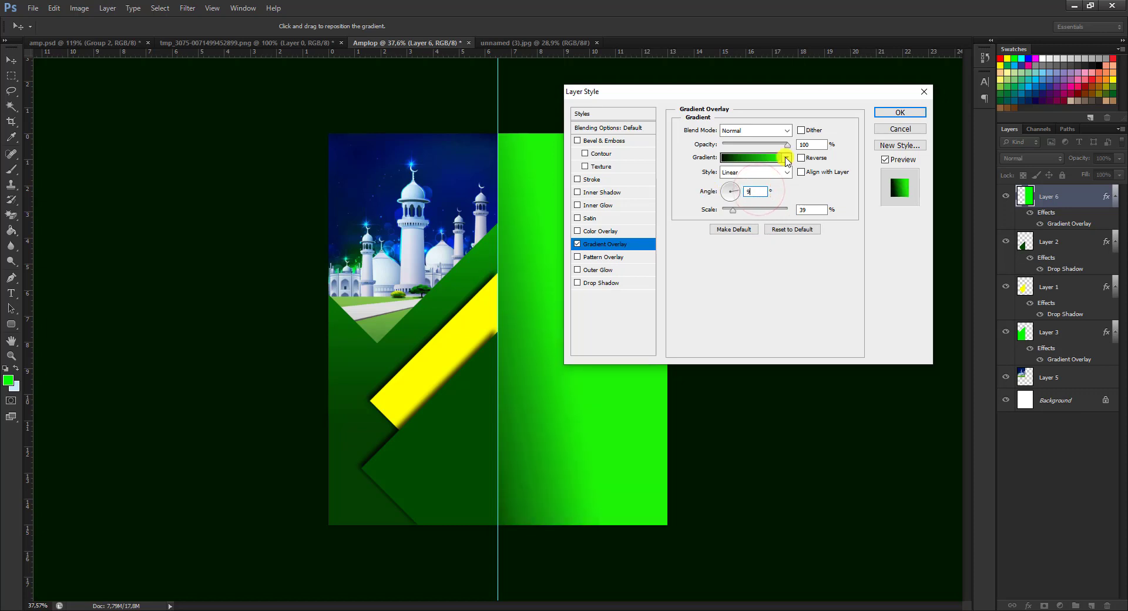
type("0")
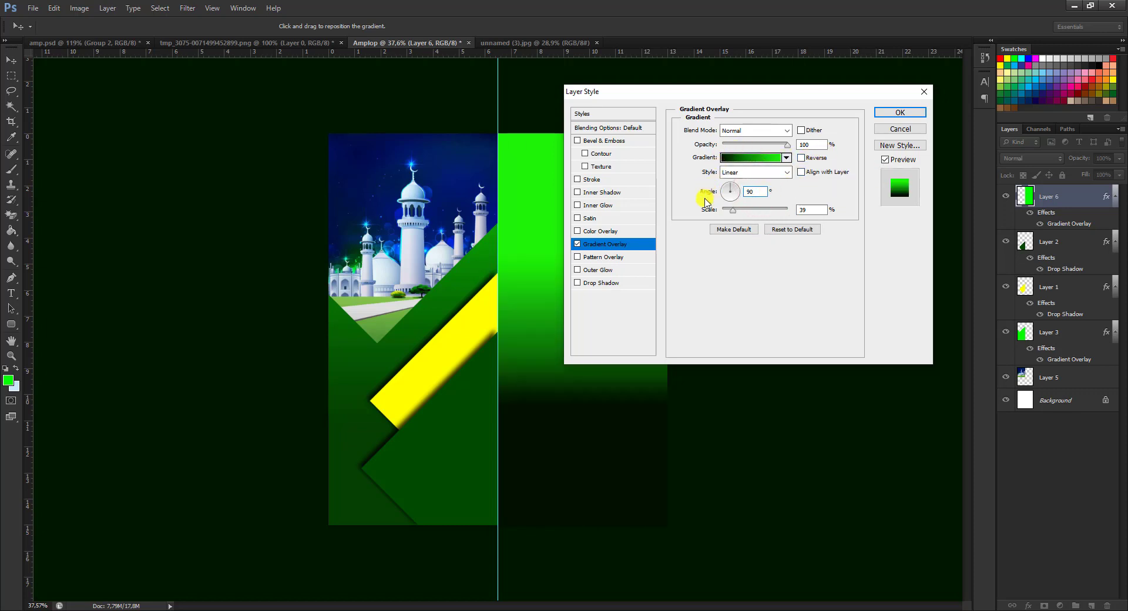
left_click(732, 211)
left_click_drag(737, 213, 767, 213)
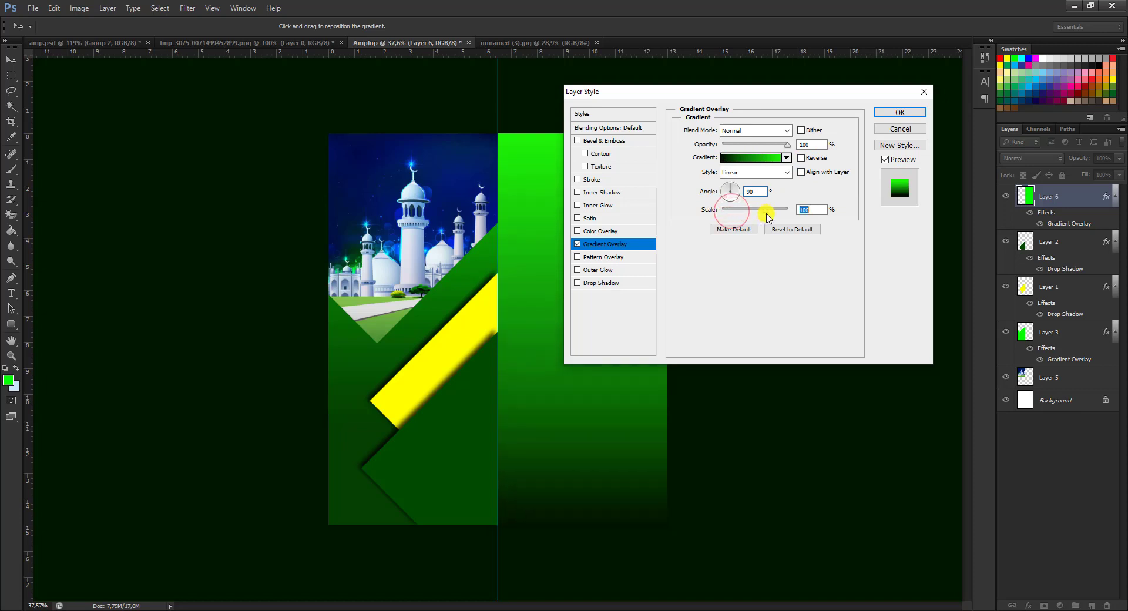
mouse_move(538, 158)
left_mouse_down()
mouse_move(529, 104)
mouse_move(546, 184)
left_mouse_up()
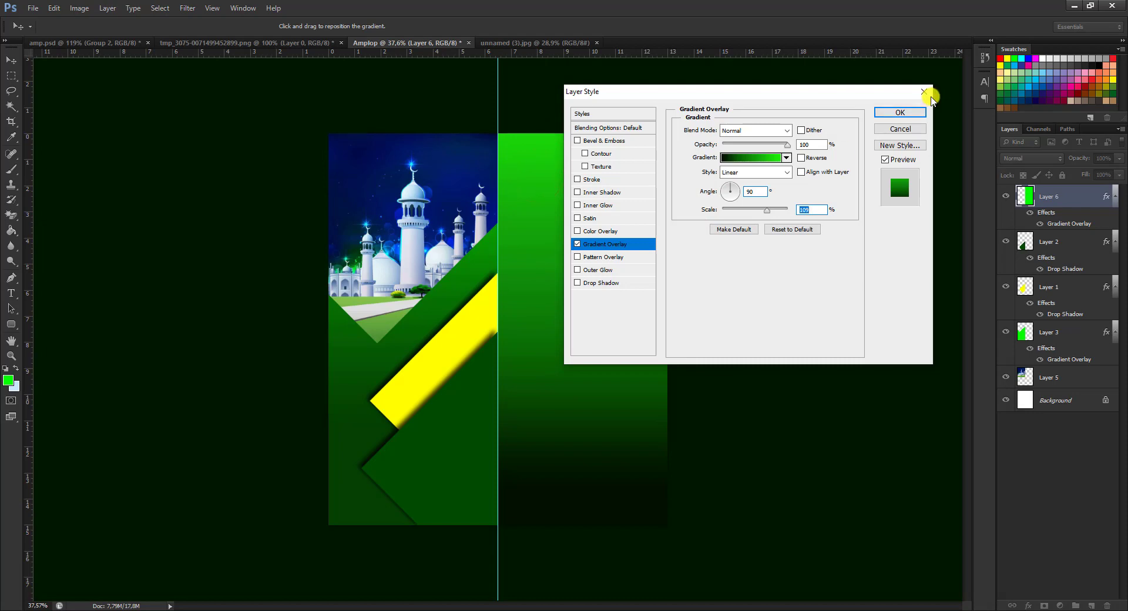
left_click(900, 112)
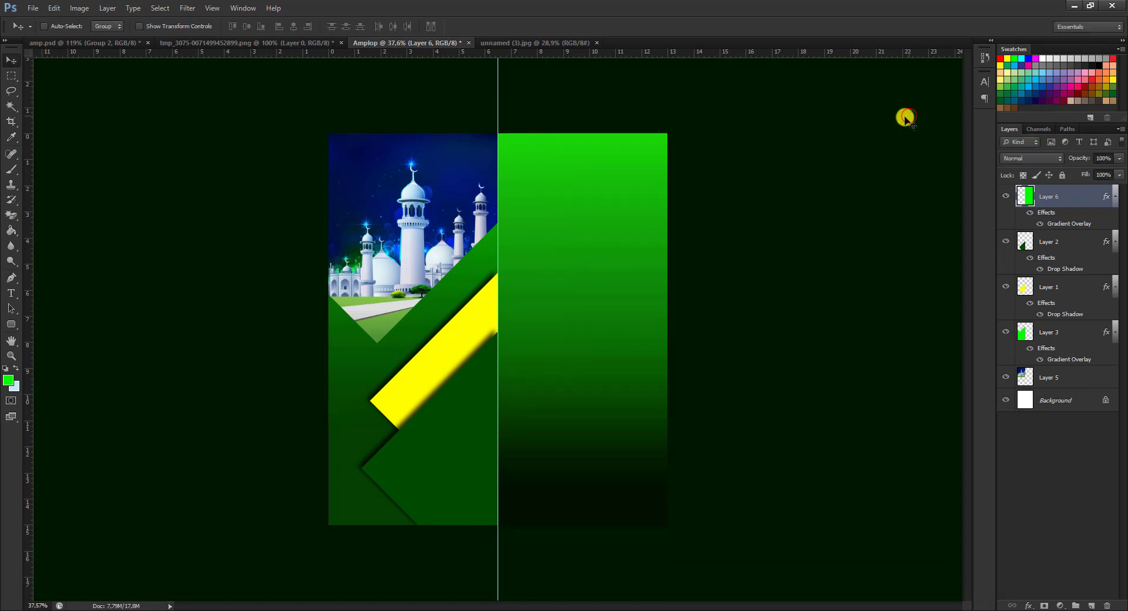
- Close the mosque photo document and return to Amplop
left_click(100, 43)
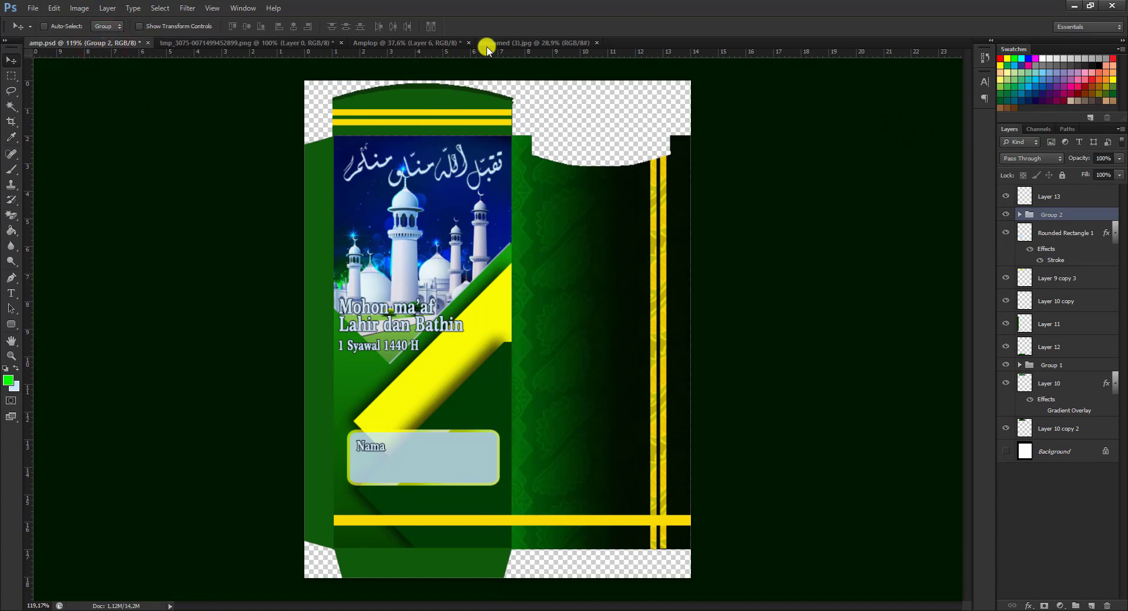
left_click(405, 43)
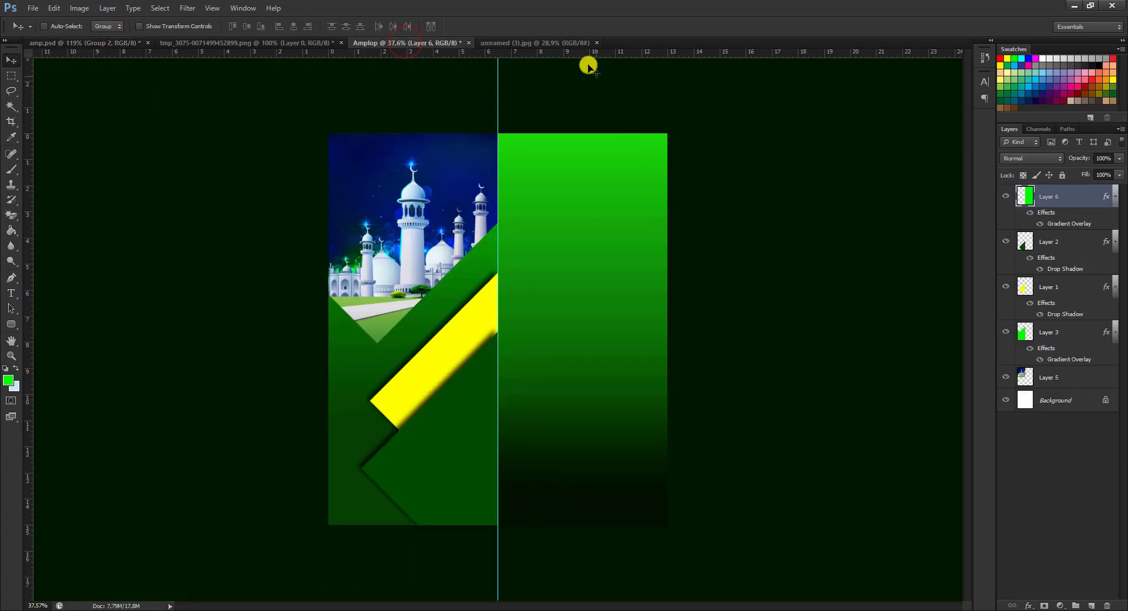
left_click(548, 43)
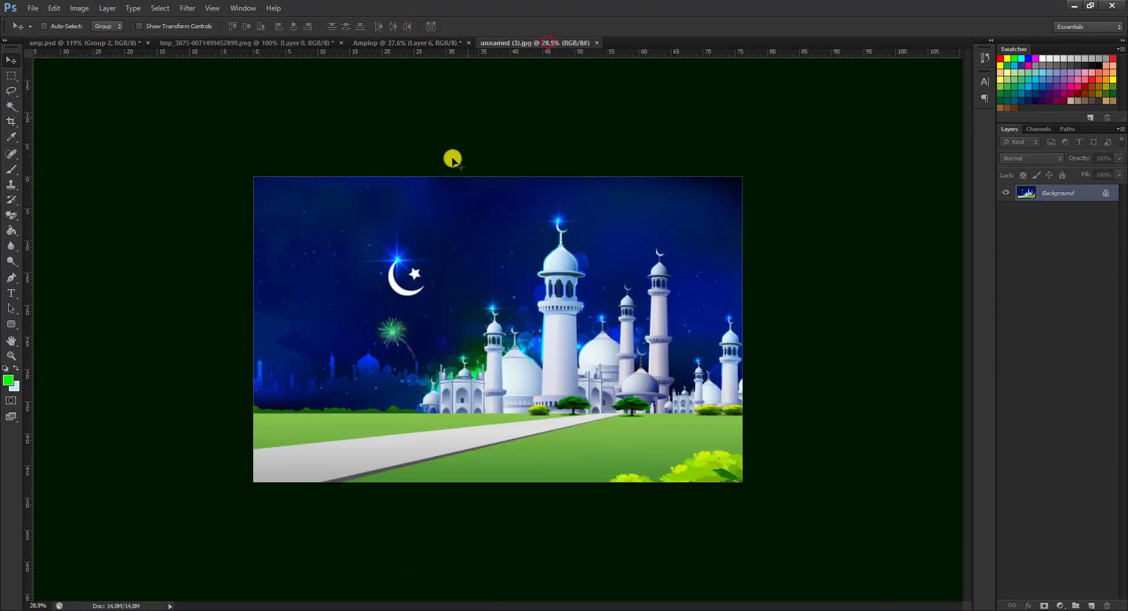
left_click(596, 43)
left_click(407, 43)
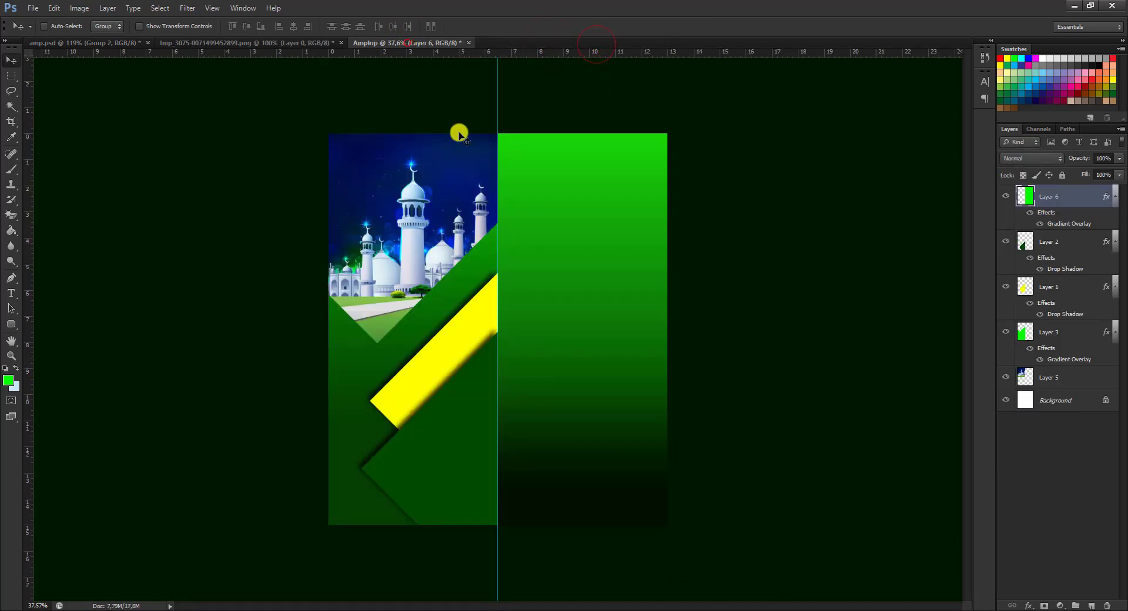
- Set Layer 6's gradient overlay to 0°, reversed, repositioned and widened across the right panel
right_click(1088, 191)
left_click(1020, 199)
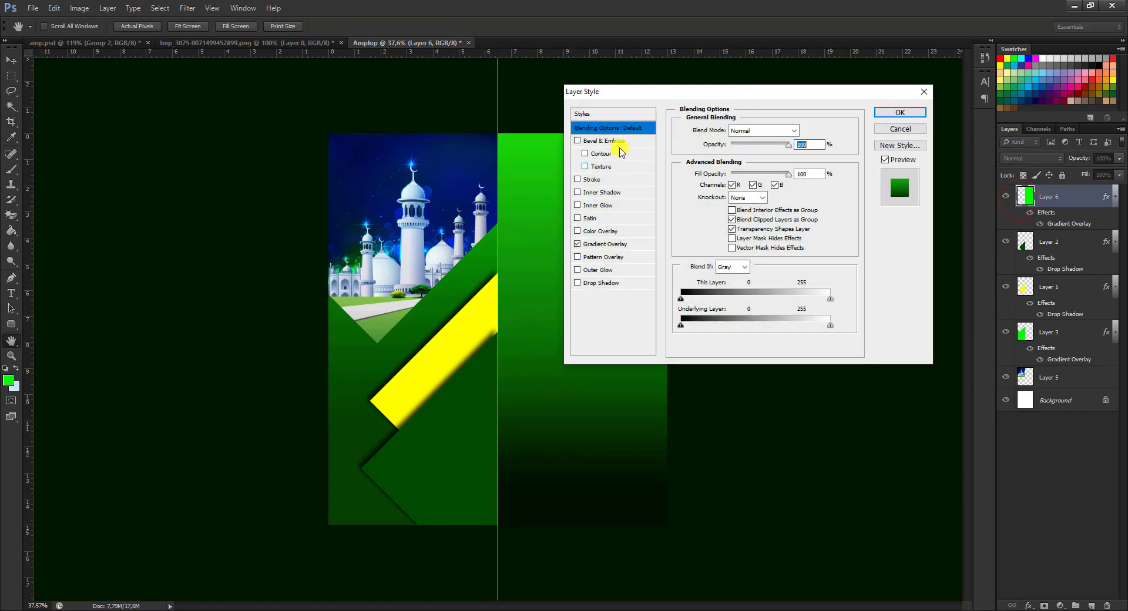
left_click(611, 243)
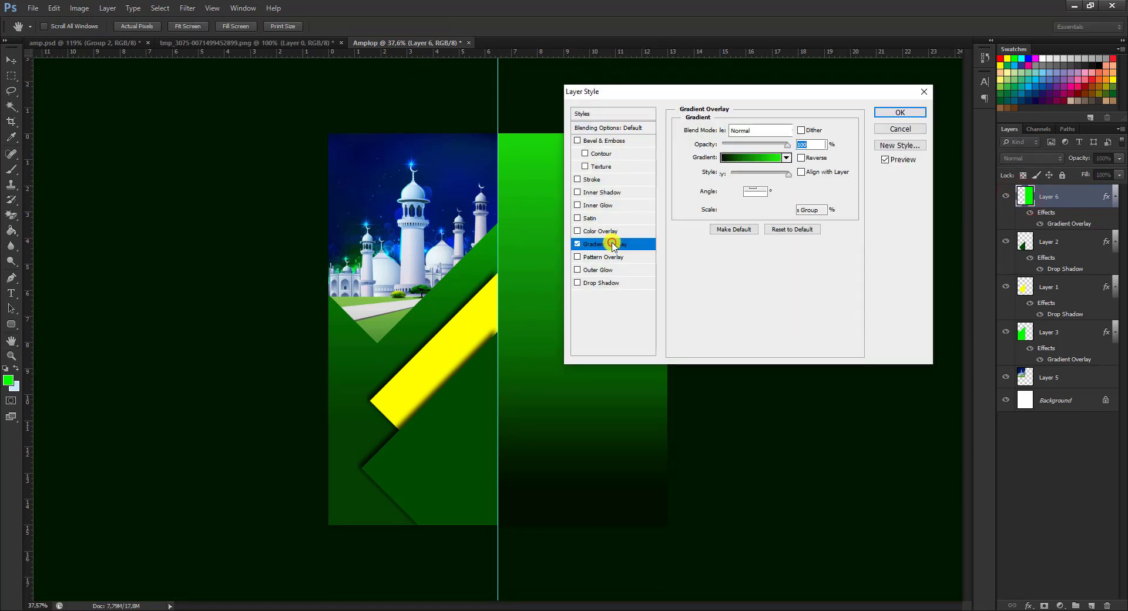
double_click(755, 191)
type("0")
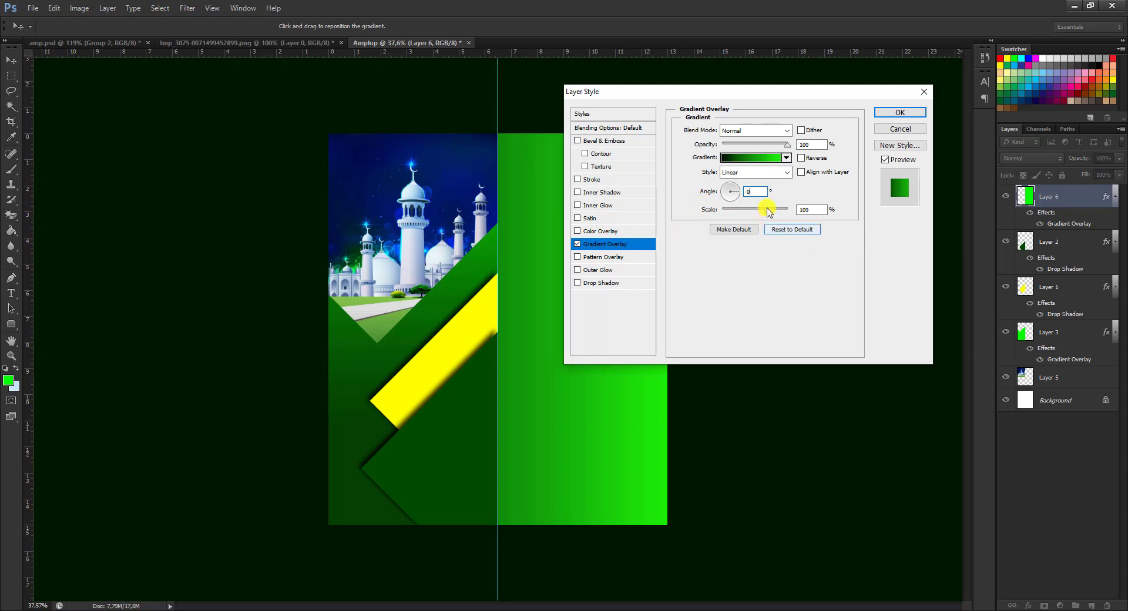
left_click_drag(744, 212, 729, 210)
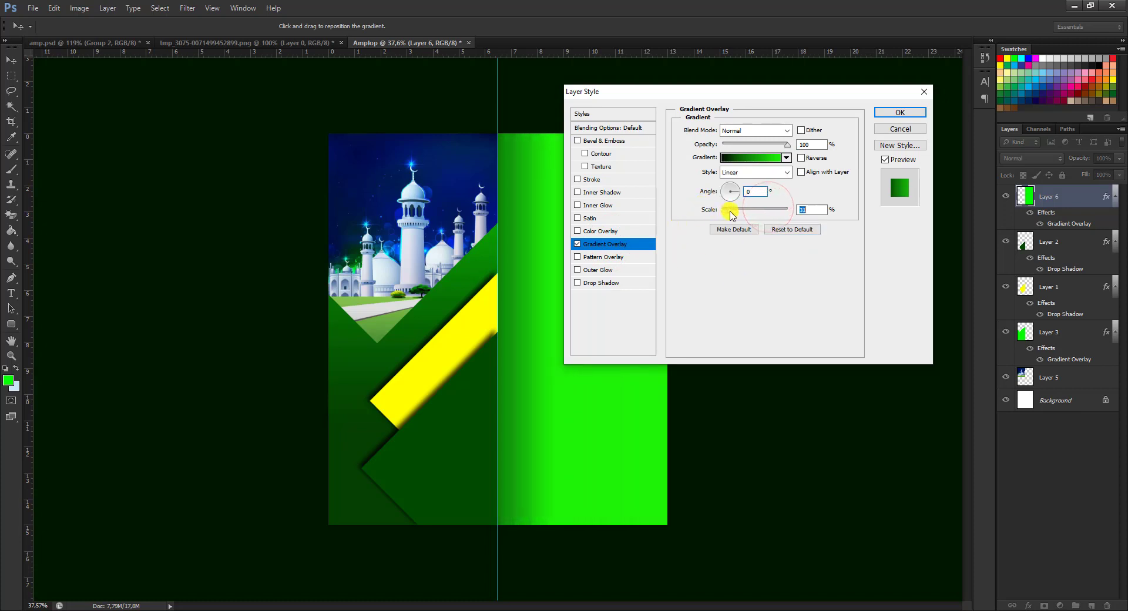
left_click(801, 158)
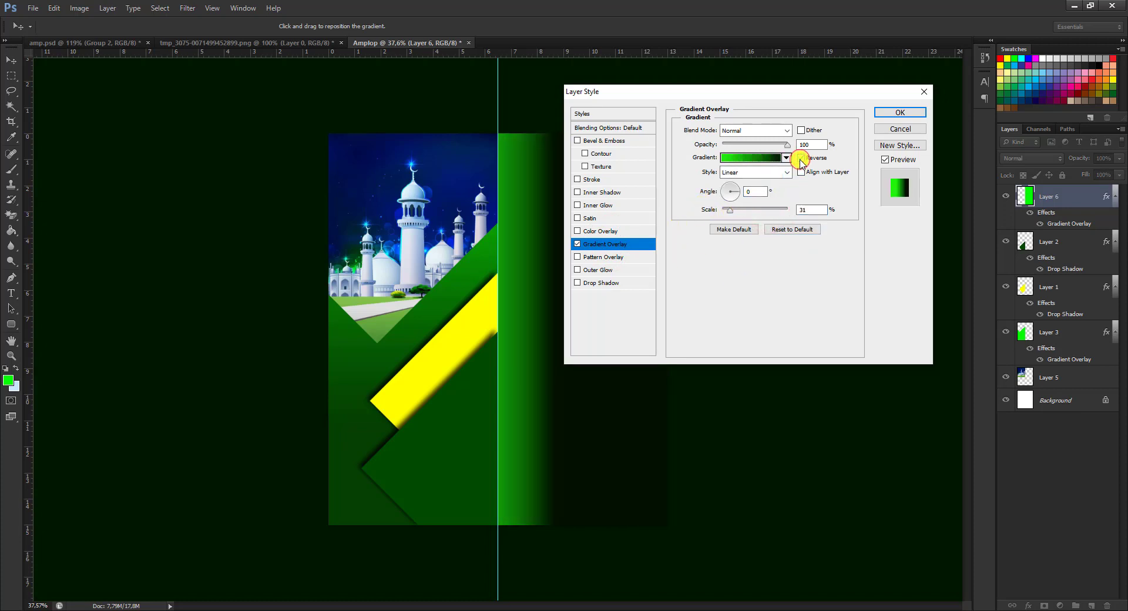
left_click_drag(621, 394, 700, 391)
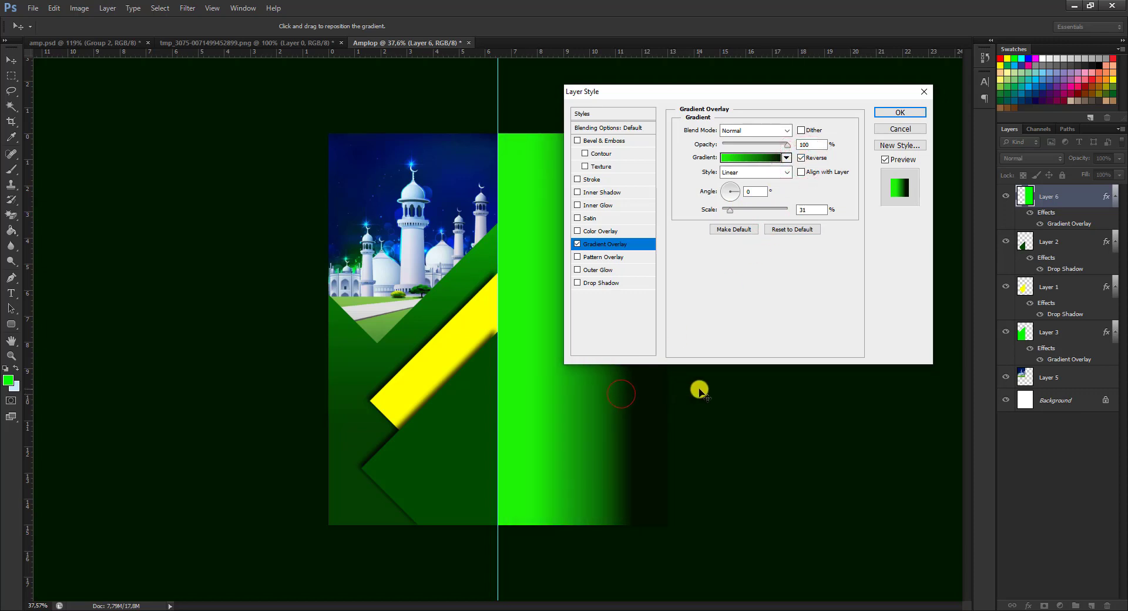
left_click_drag(732, 214, 747, 210)
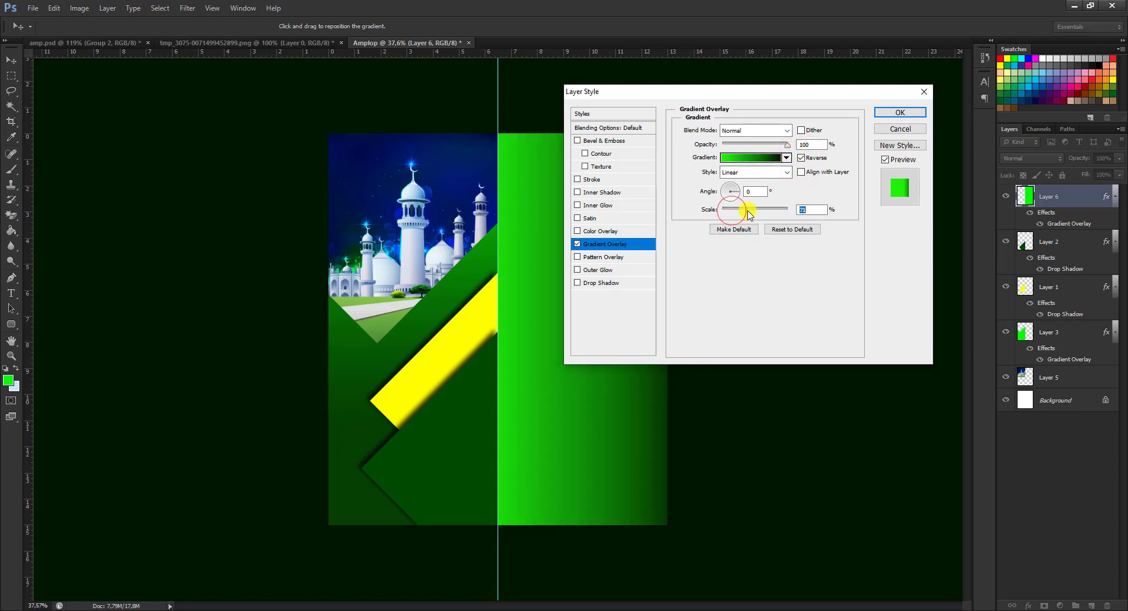
mouse_move(604, 460)
left_mouse_down()
mouse_move(514, 433)
mouse_move(562, 437)
left_mouse_up()
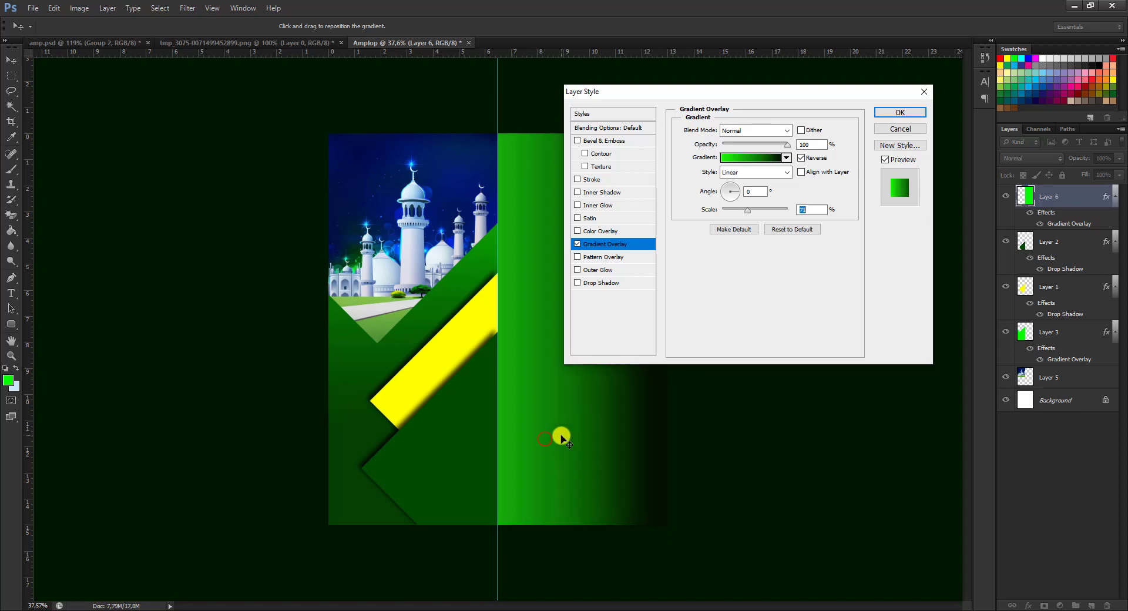
- Change the gradient's right stop to lime yellow #d3ff05, widen its scale, and apply
left_click(727, 157)
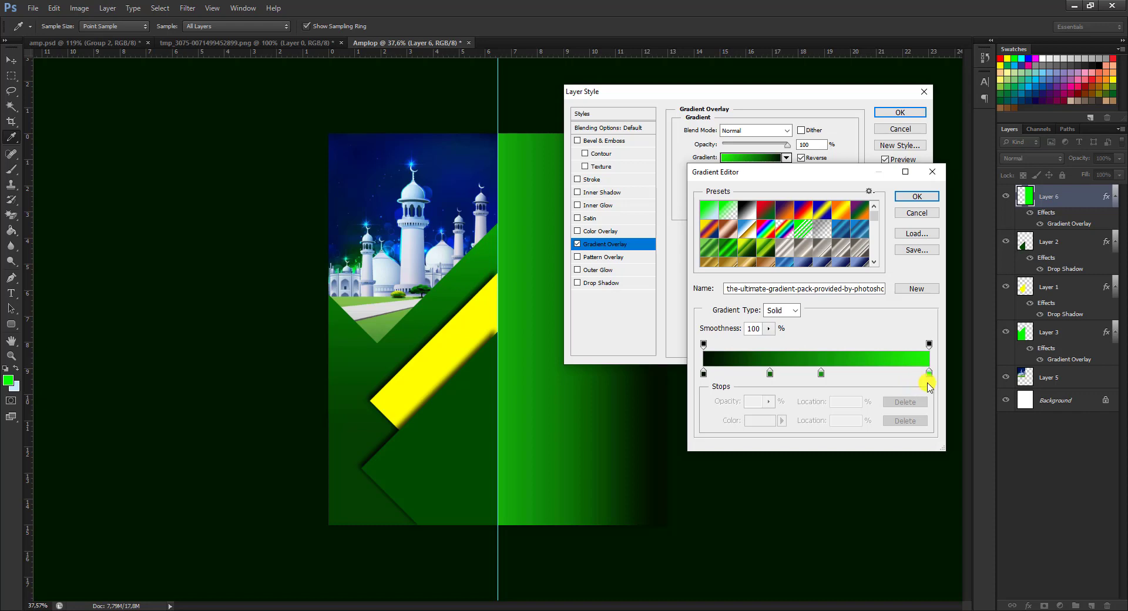
left_click(929, 374)
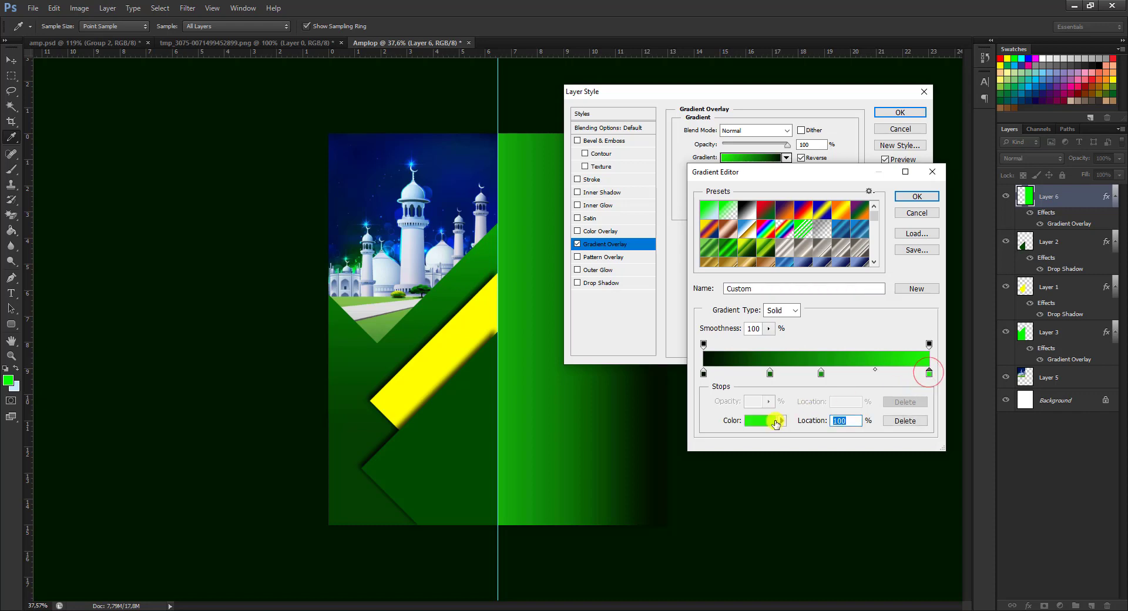
double_click(930, 375)
left_click(760, 493)
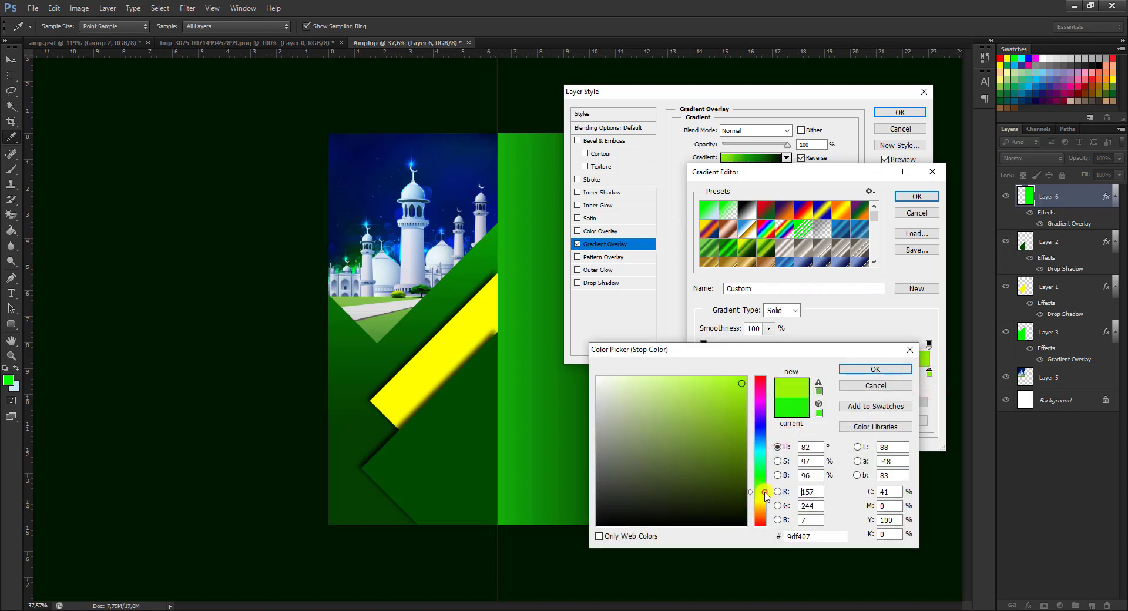
left_click_drag(764, 493, 764, 495)
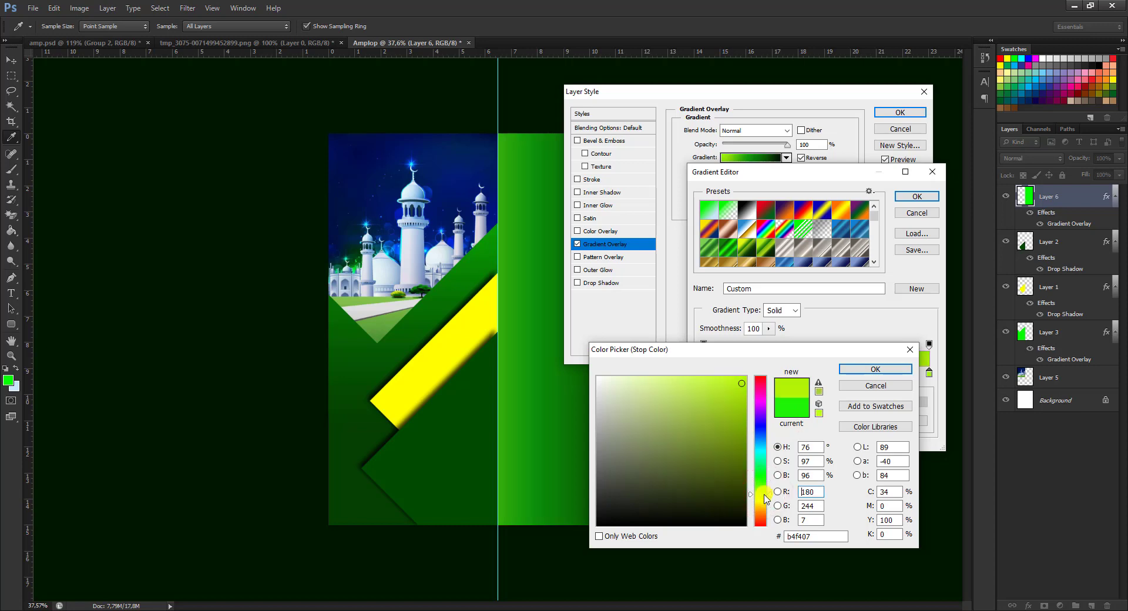
left_click(743, 378)
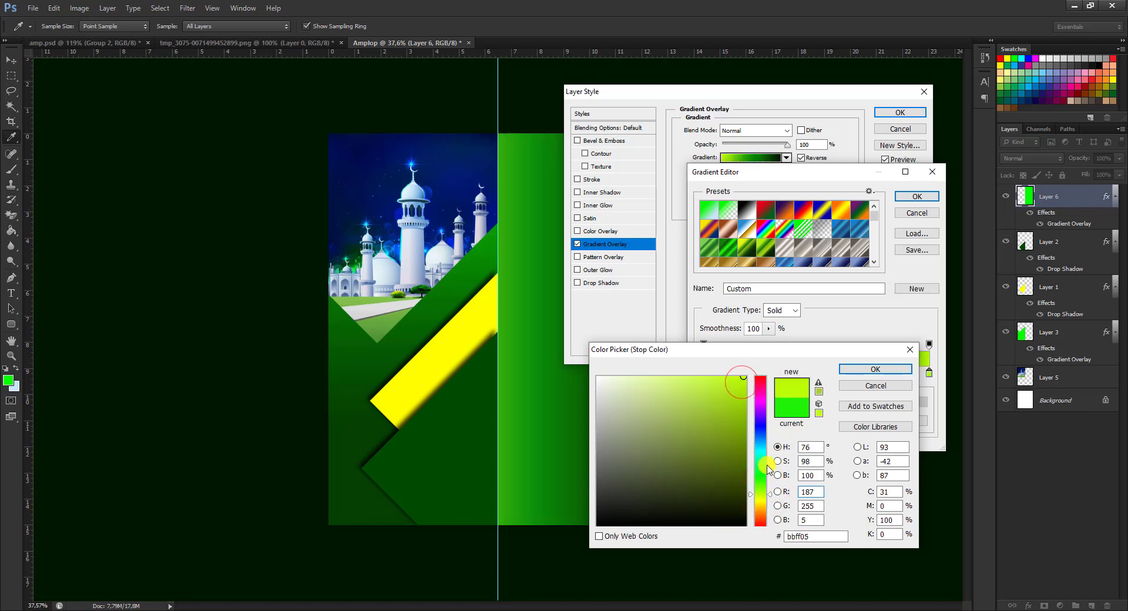
left_click(762, 498)
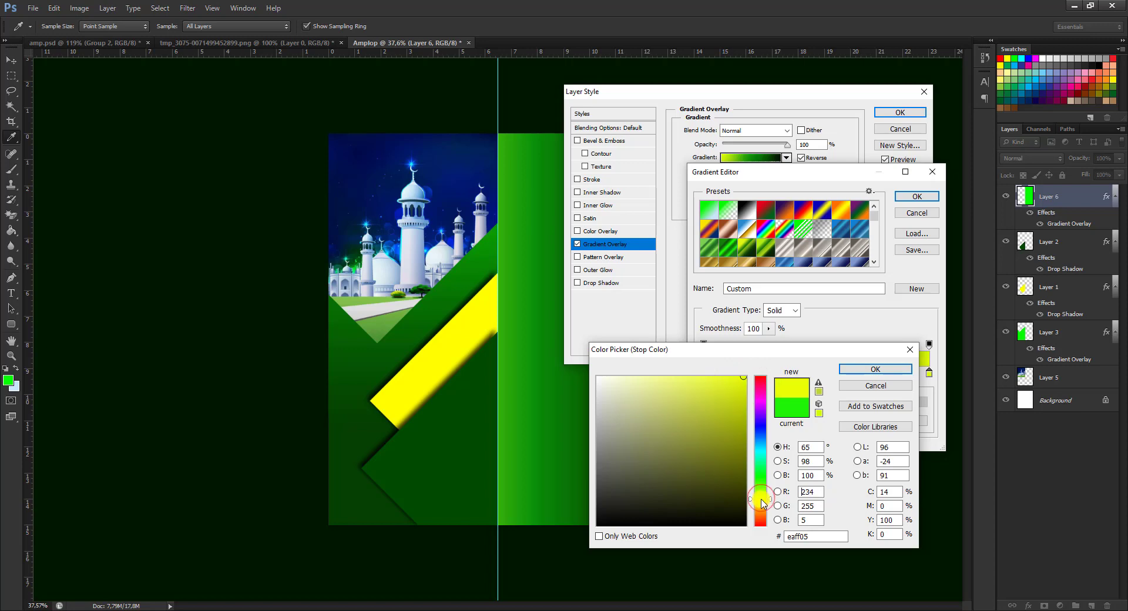
left_click_drag(763, 504, 762, 509)
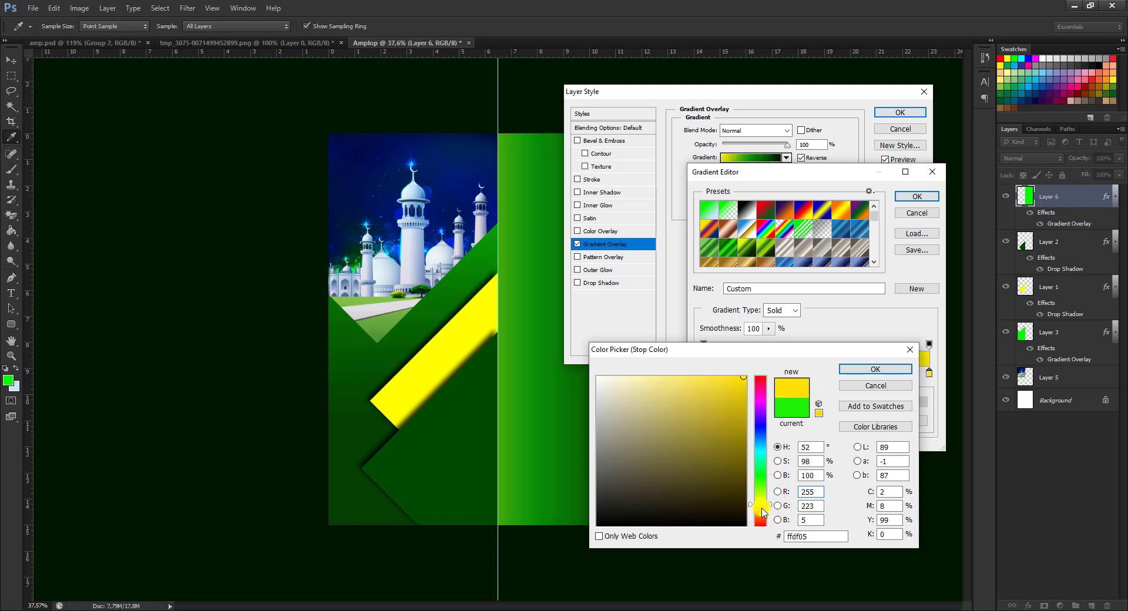
left_click_drag(762, 507, 762, 497)
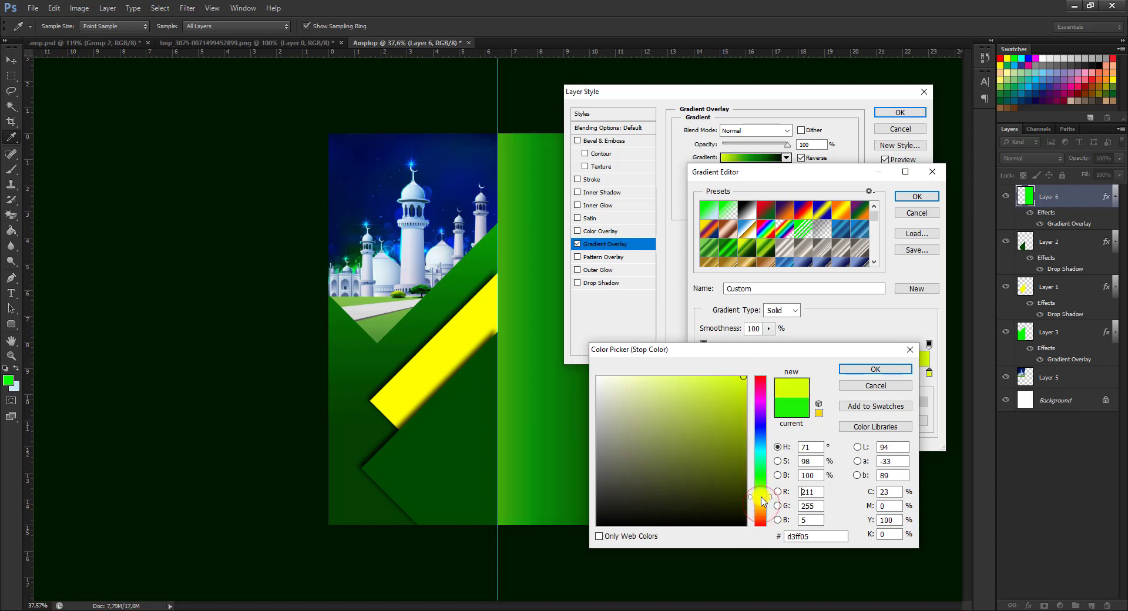
left_click(848, 370)
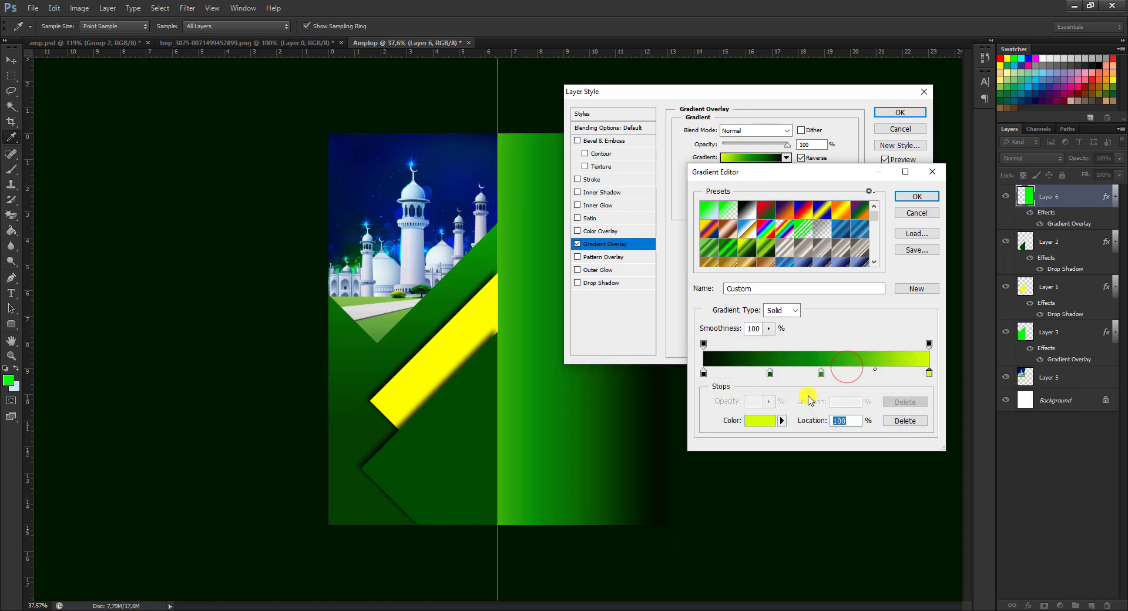
left_click(917, 197)
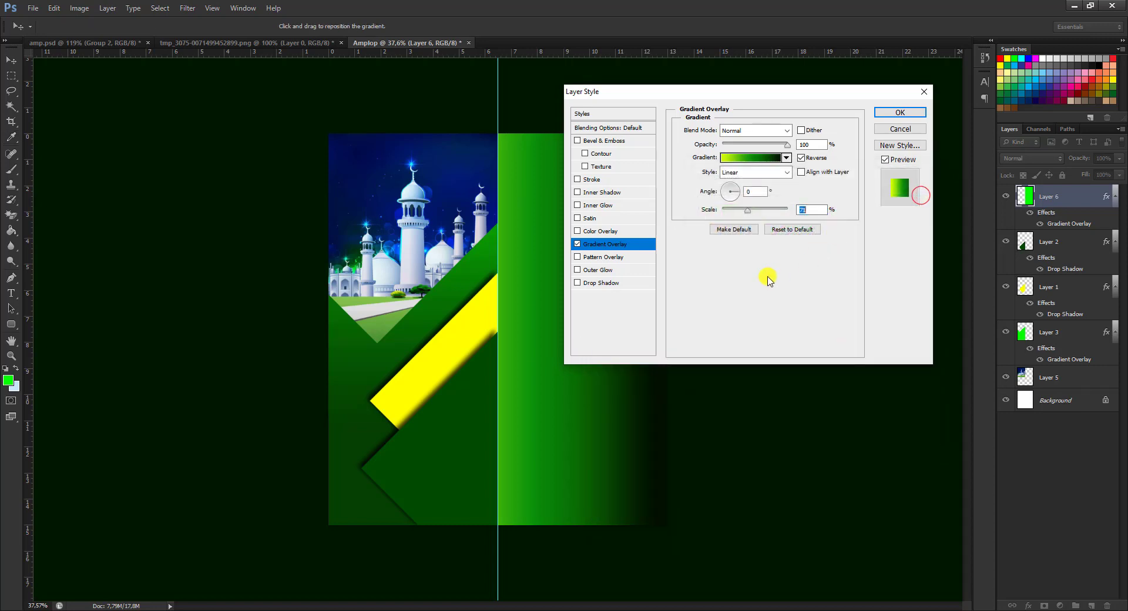
left_click_drag(749, 210, 756, 211)
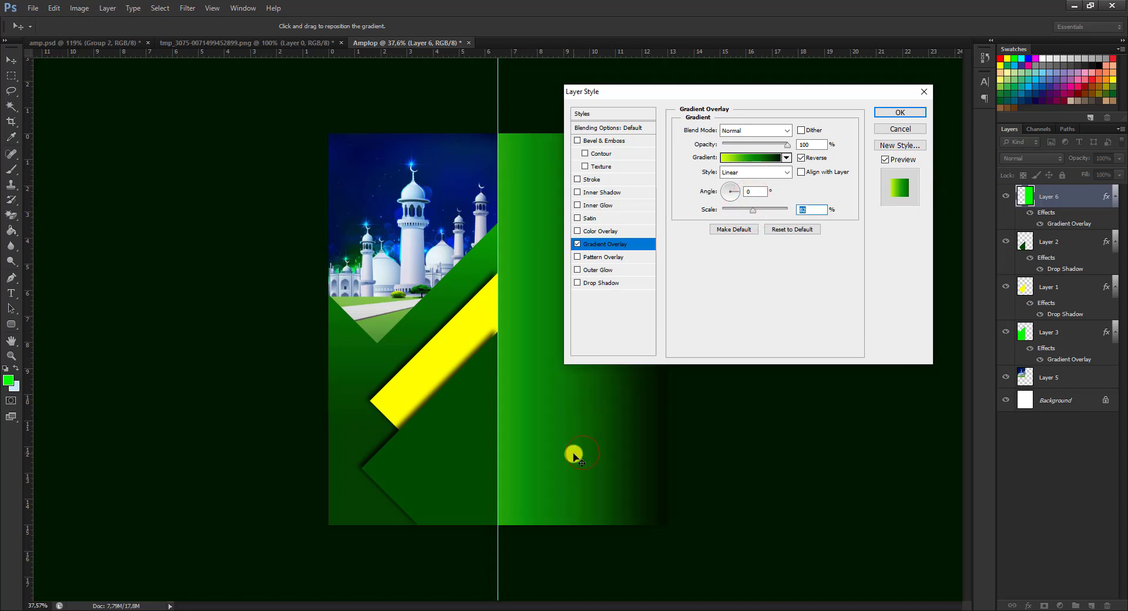
left_click(900, 112)
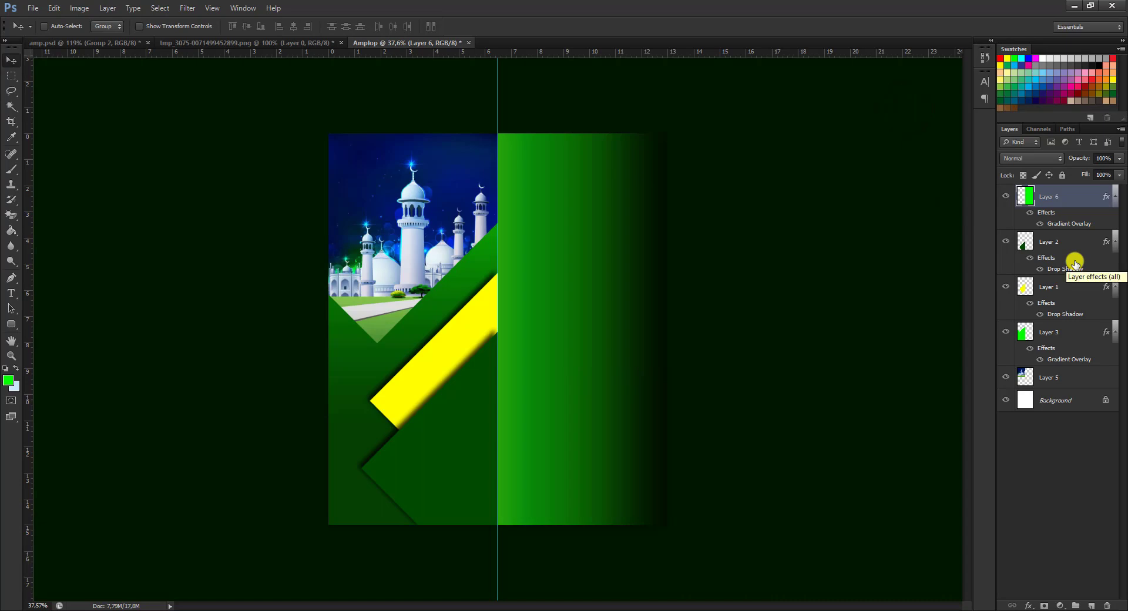
- Open the batik motif image and drag it into Amplop's right panel
left_click(31, 8)
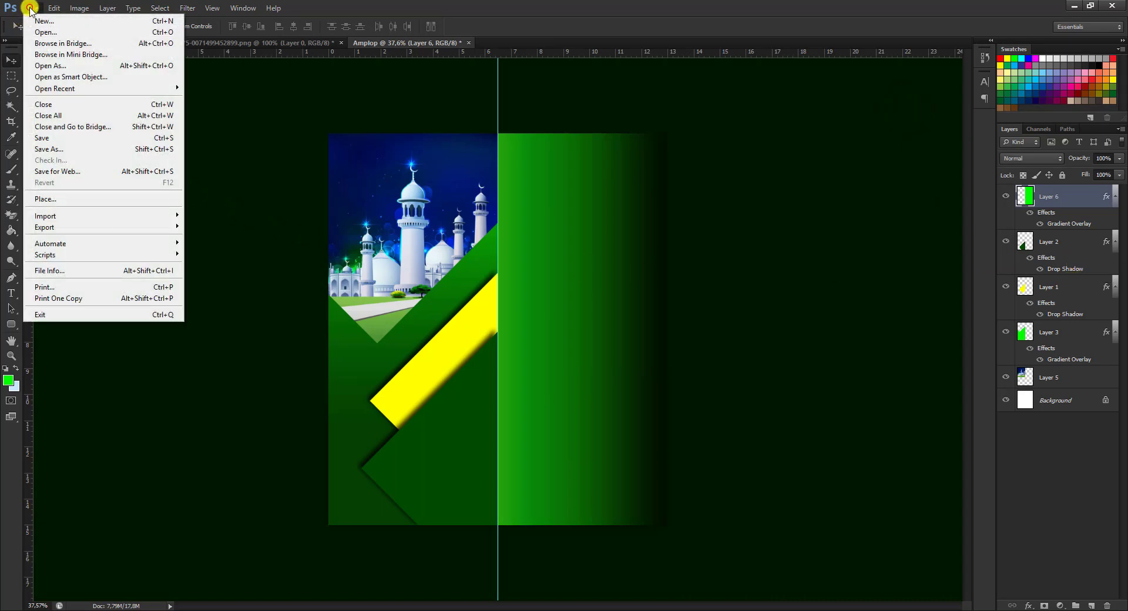
left_click(88, 32)
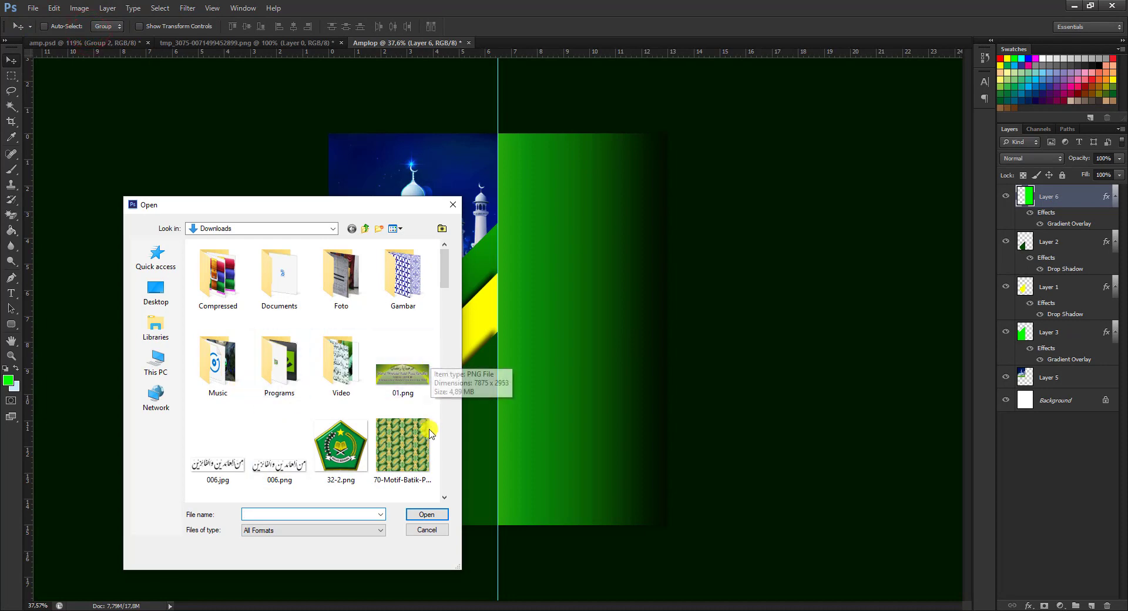
left_click(413, 442)
double_click(402, 458)
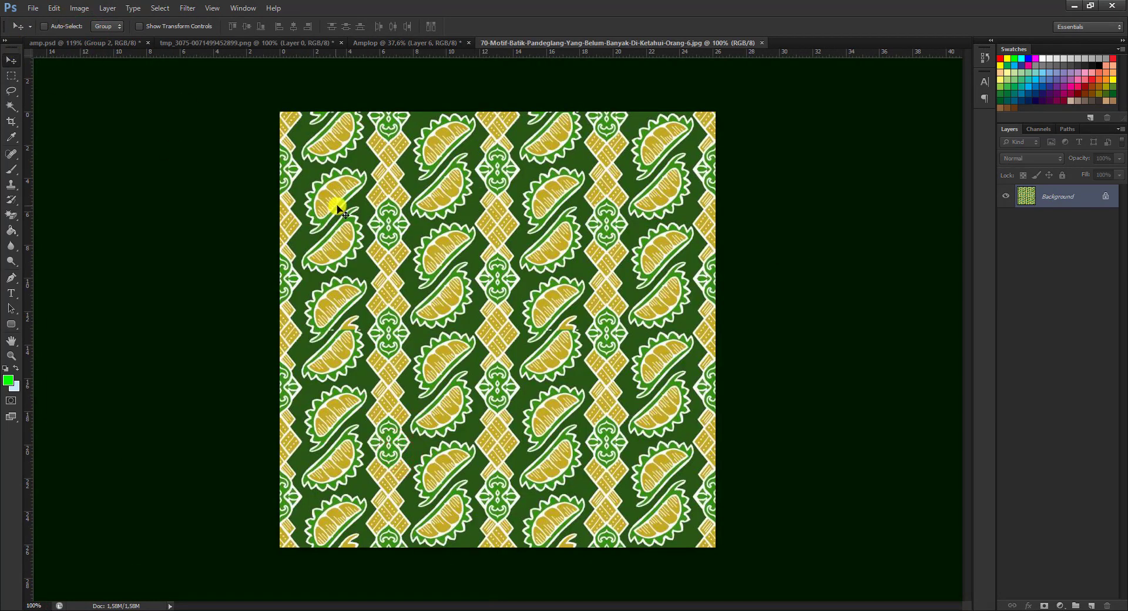
left_click_drag(435, 197, 397, 49)
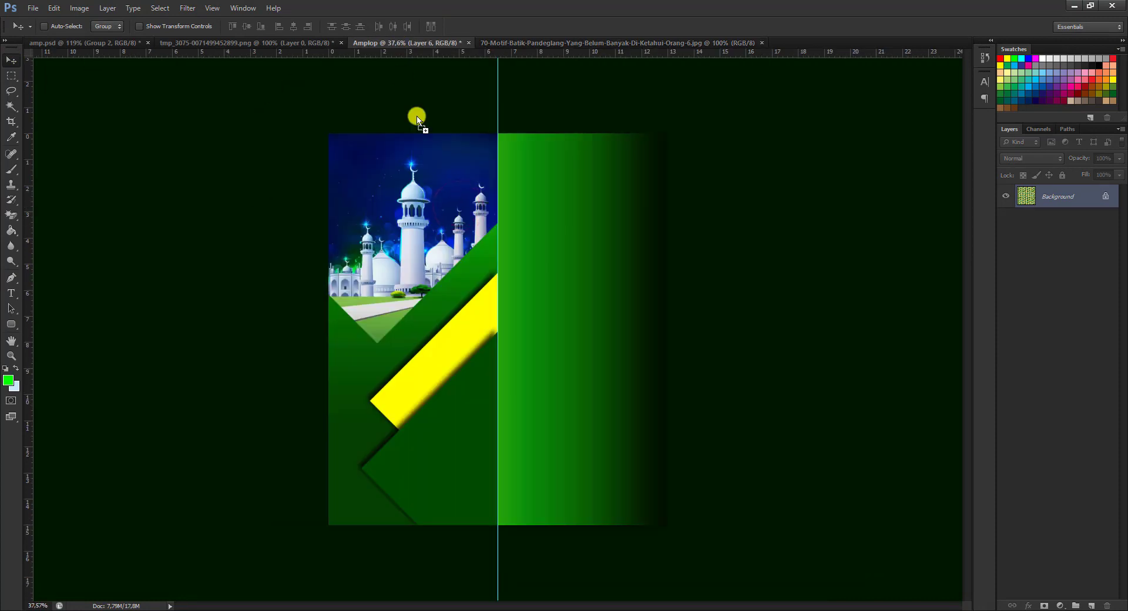
left_click_drag(397, 49, 592, 282)
left_click_drag(609, 346, 552, 225)
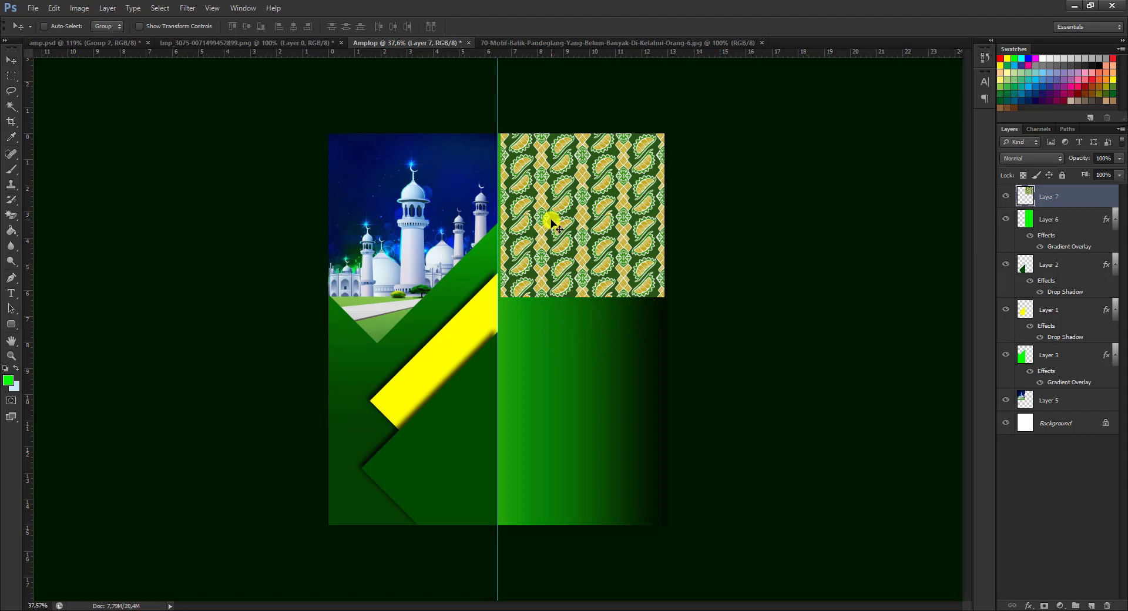
- Free Transform the batik layer to about 239% so it spans the panel height
key("ctrl+t")
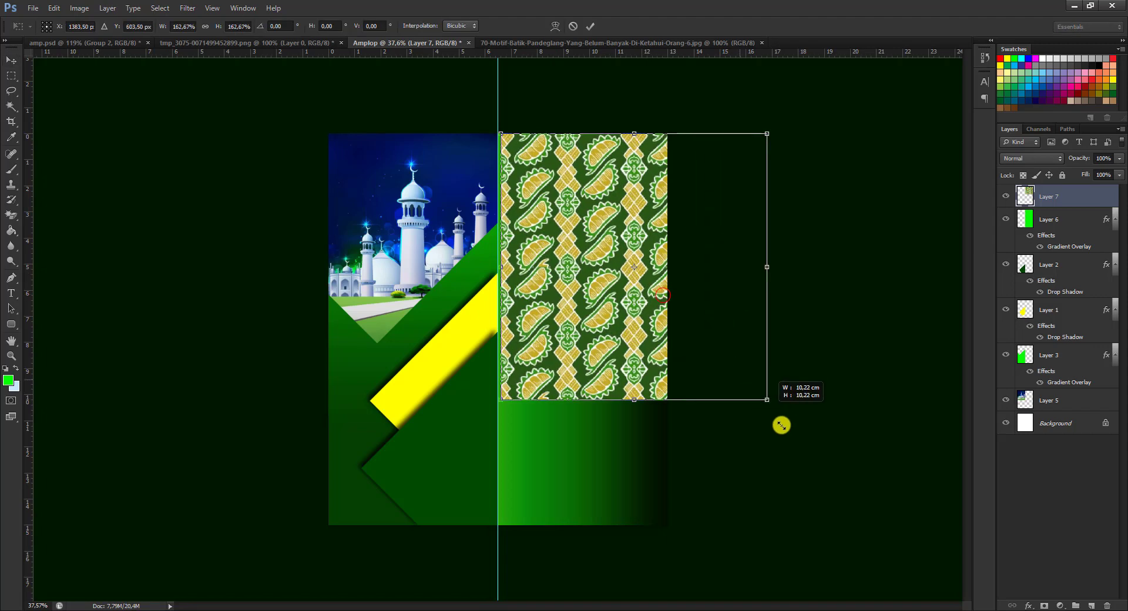
left_click_drag(662, 295, 836, 468)
mouse_move(613, 364)
left_mouse_down()
mouse_move(626, 385)
mouse_move(571, 366)
left_mouse_up()
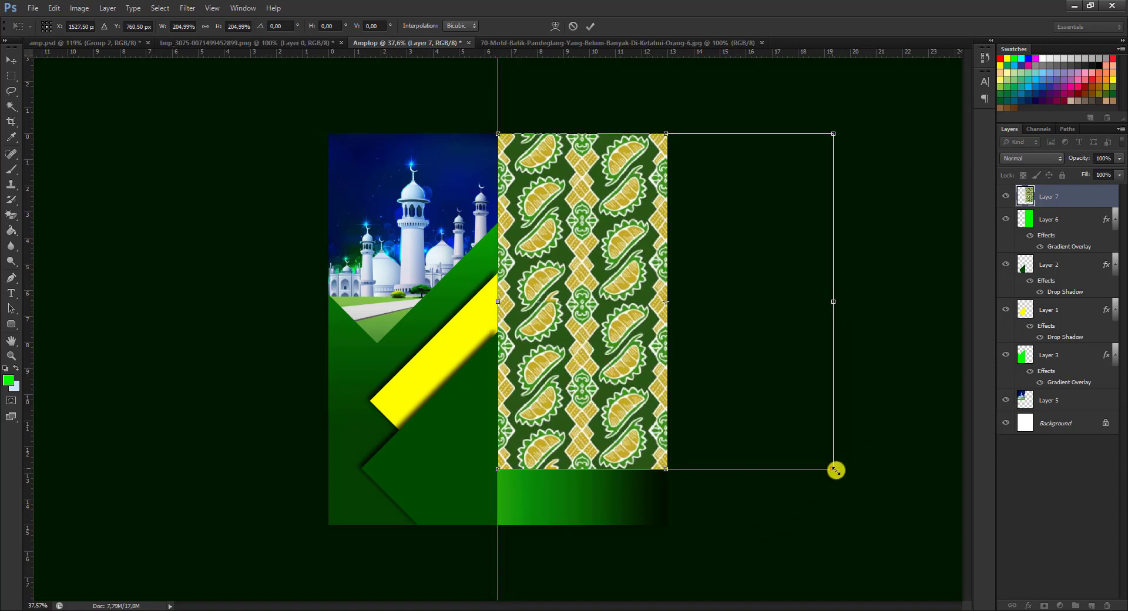
left_click_drag(835, 470, 897, 514)
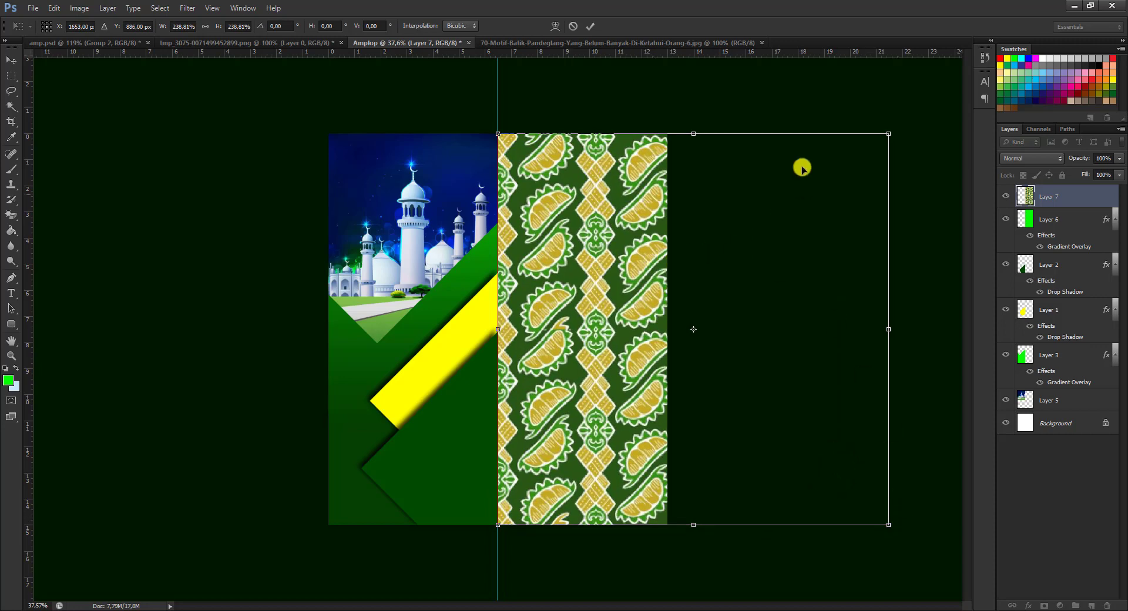
left_click(589, 25)
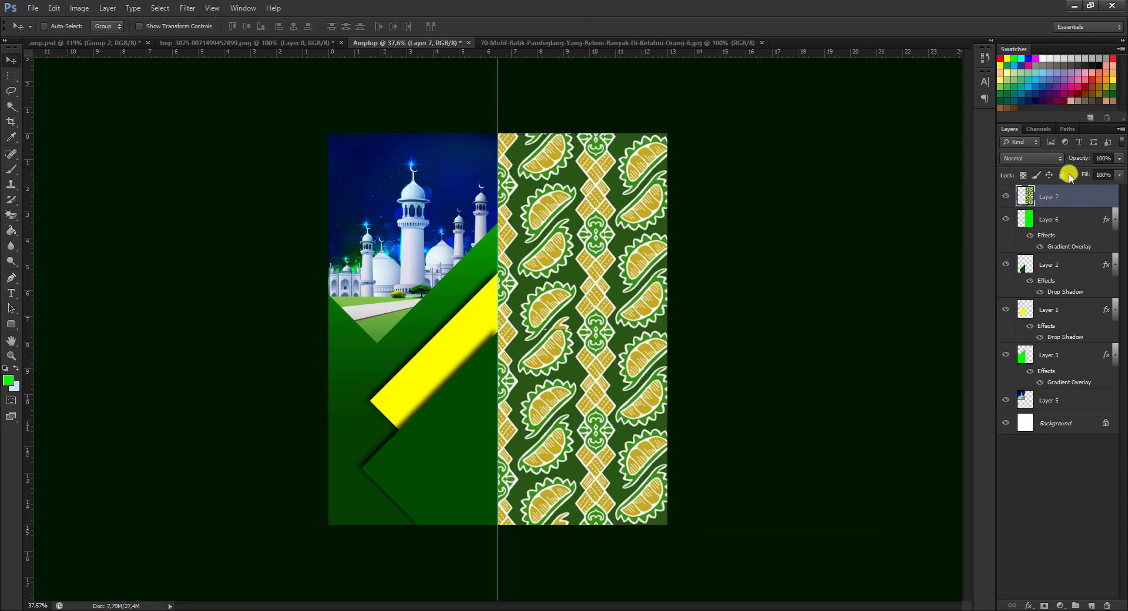
- Set Layer 7's blend mode to Multiply at 82% opacity
left_click(1059, 159)
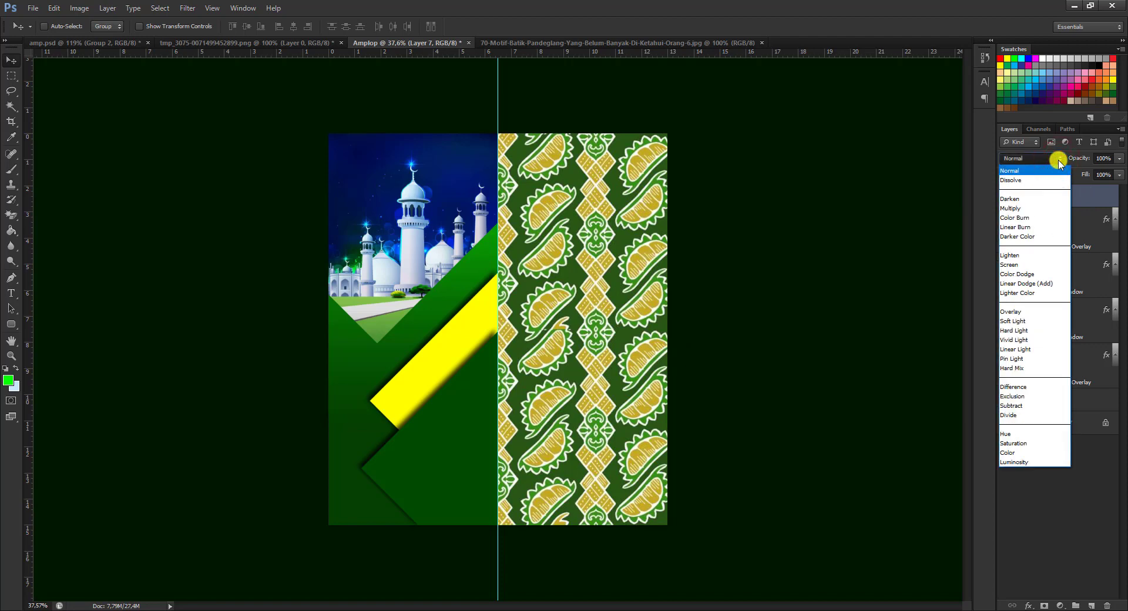
left_click(1045, 208)
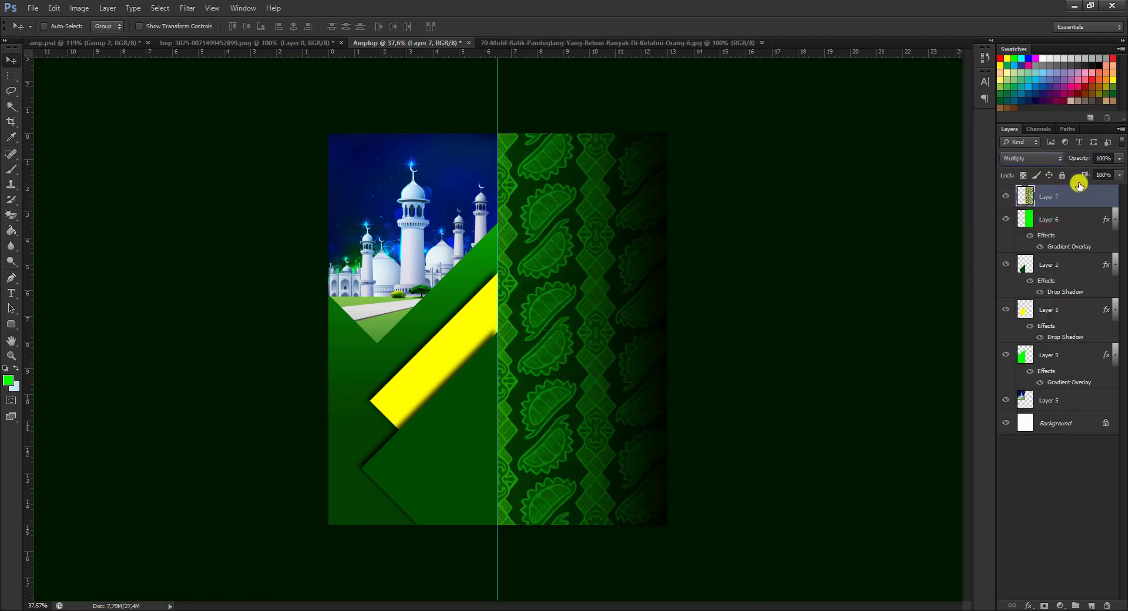
left_click_drag(1080, 163, 1079, 162)
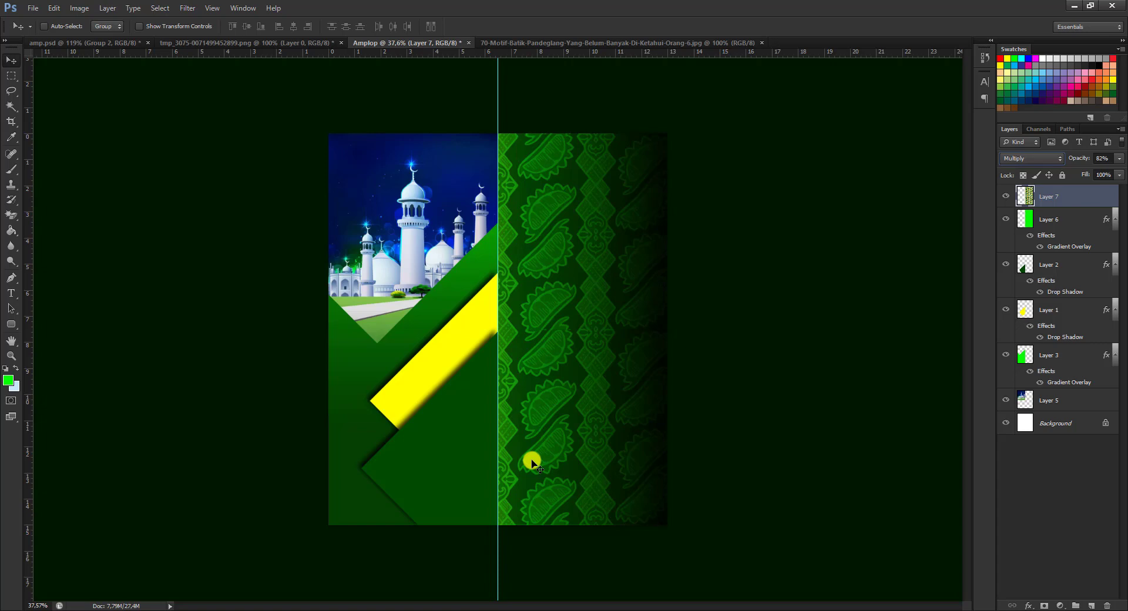
- Compare with the amp.psd reference, then close the batik source image
left_click(128, 42)
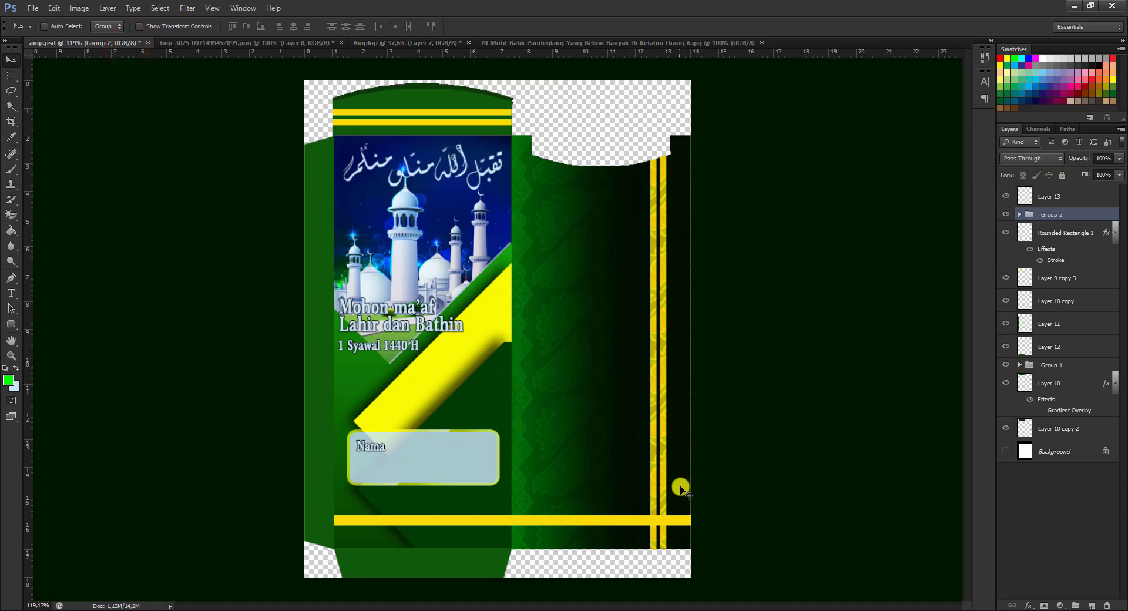
left_click(431, 42)
left_click(539, 42)
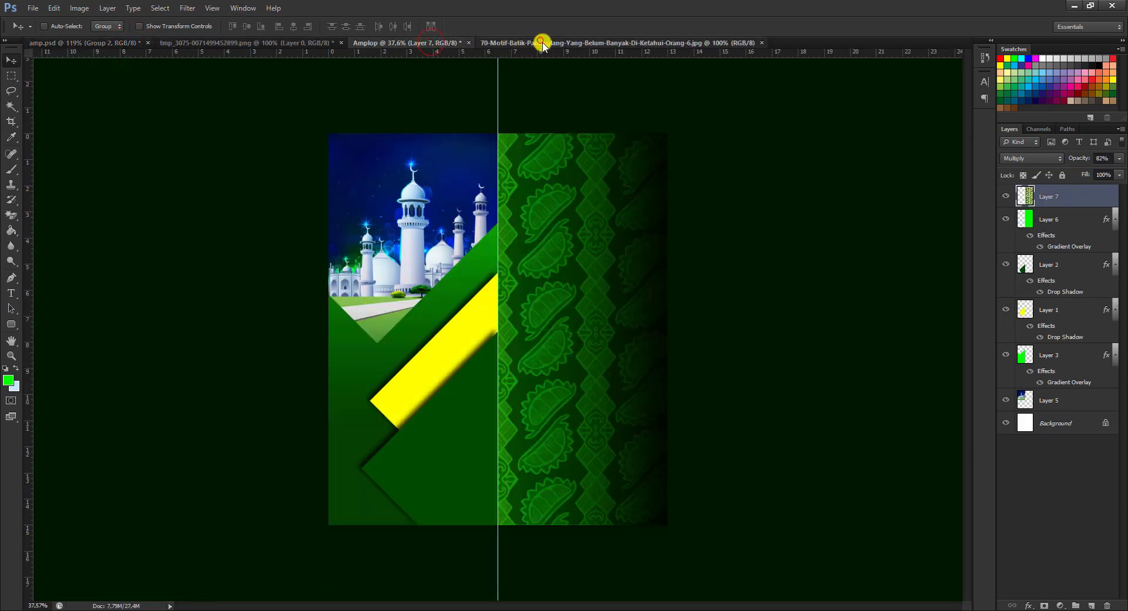
left_click(762, 42)
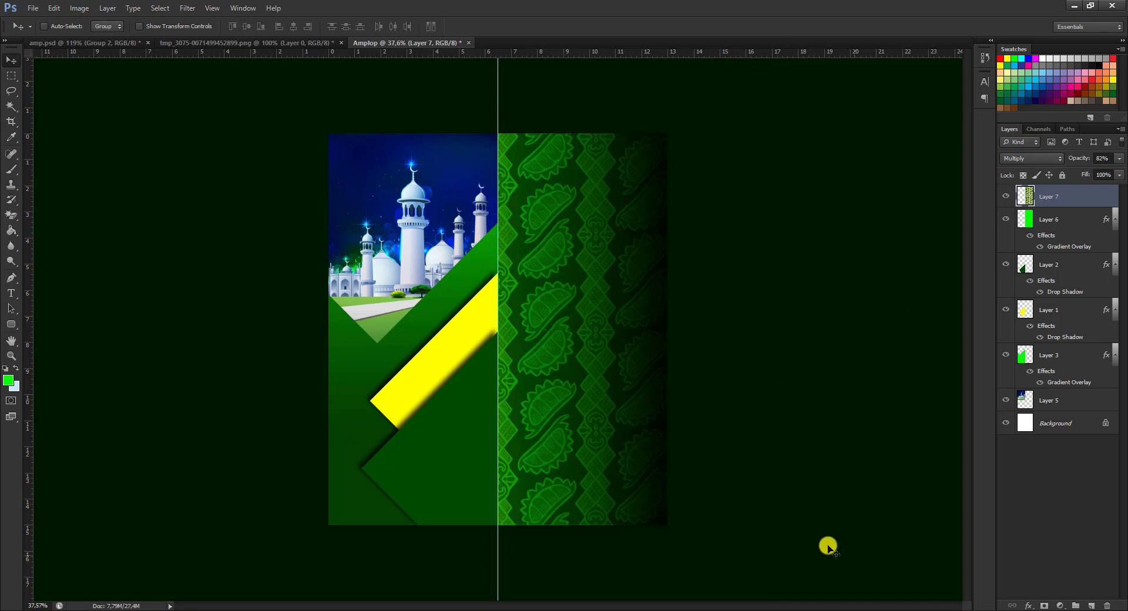
- Add Layer 8 and turn a thin full-height Pen path into a 0-feather selection
left_click(1094, 605)
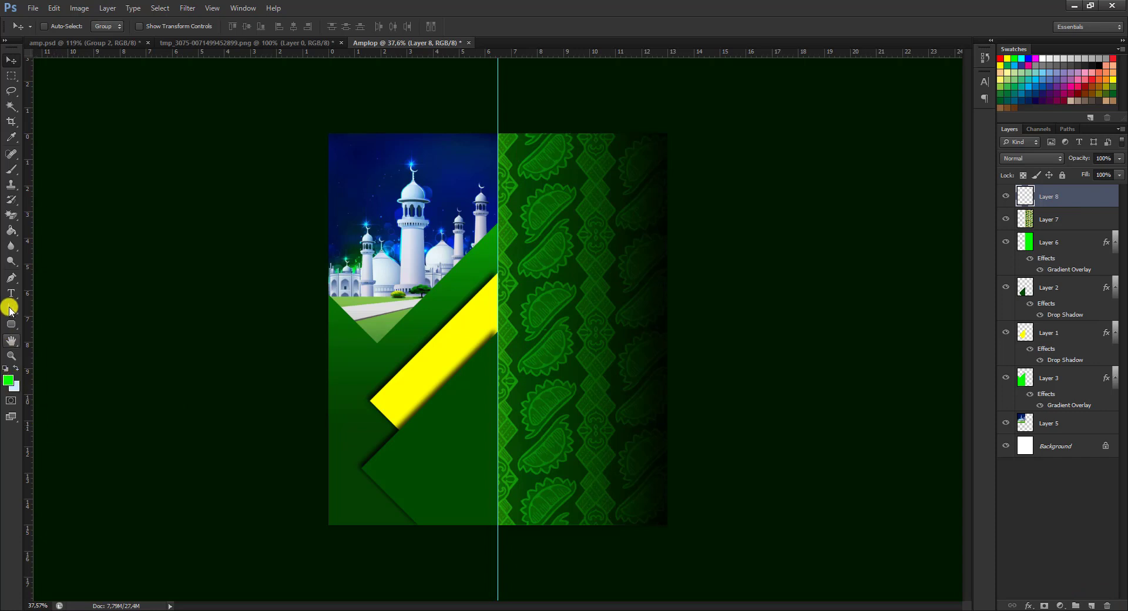
left_click(11, 277)
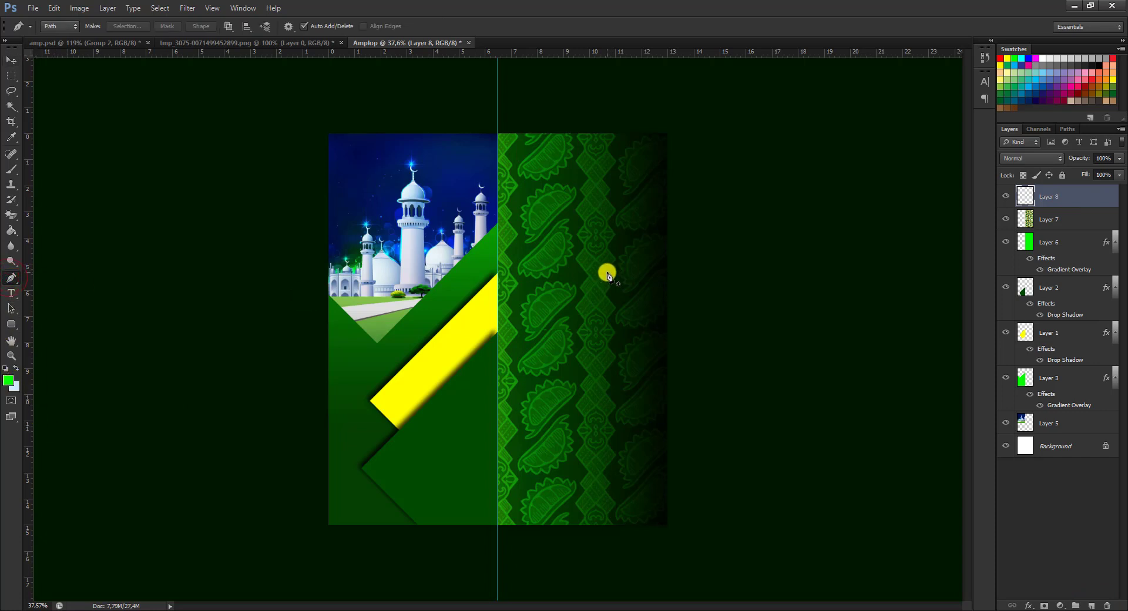
left_click(626, 125)
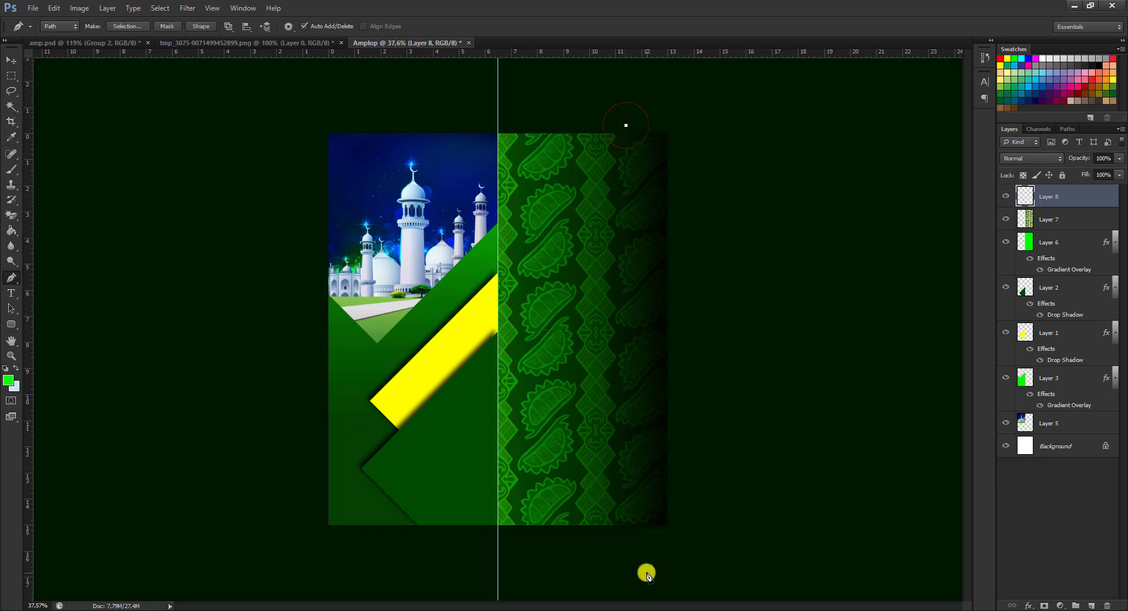
left_click(618, 547, "shift")
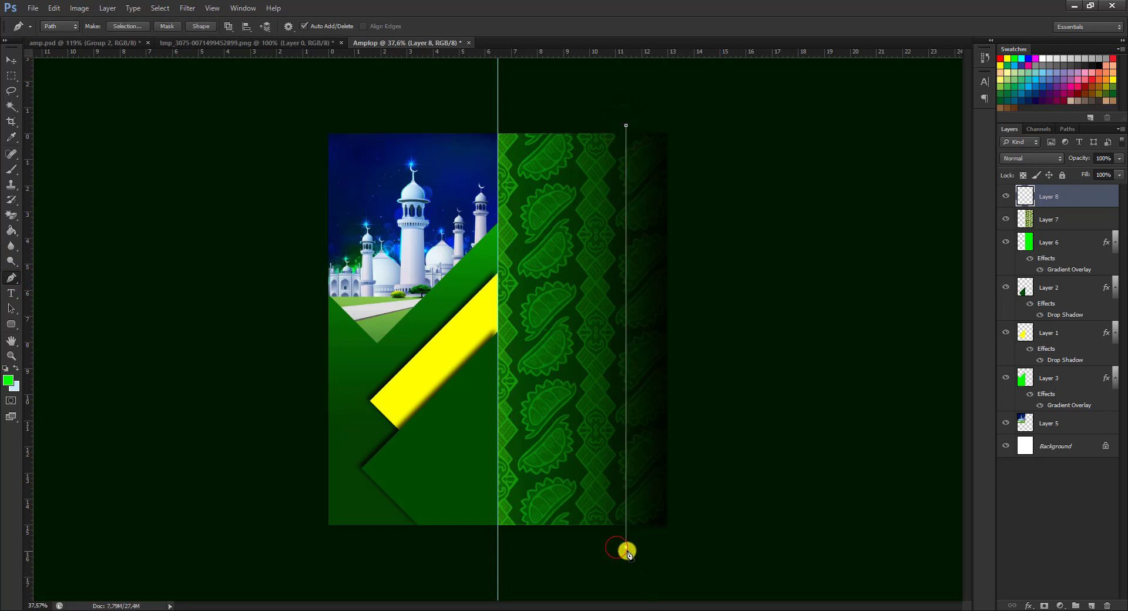
left_click_drag(634, 550, 635, 547)
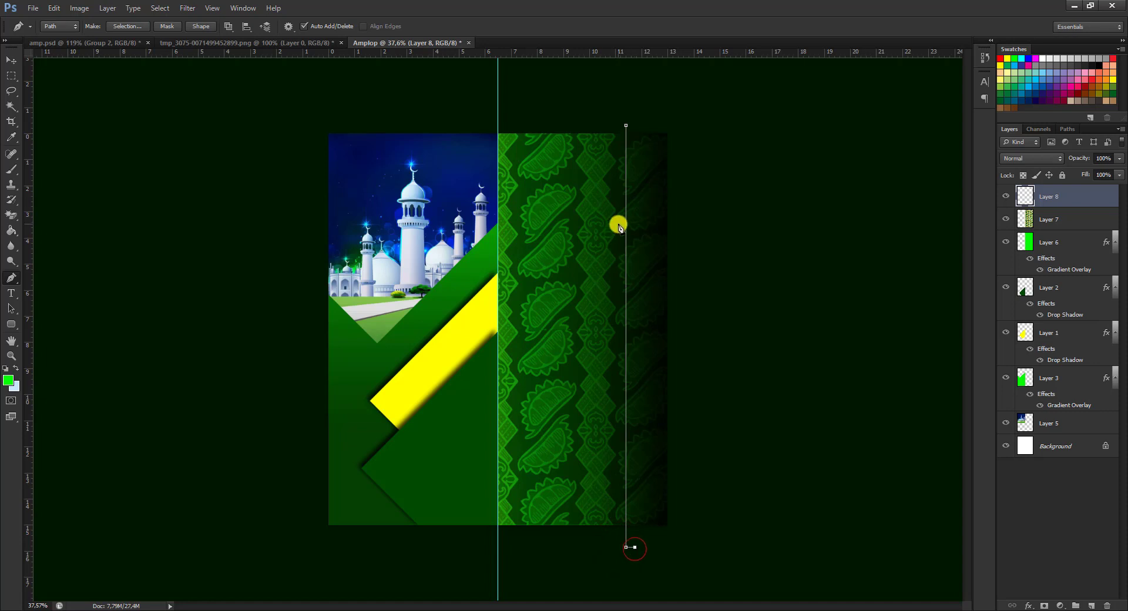
left_click(626, 126)
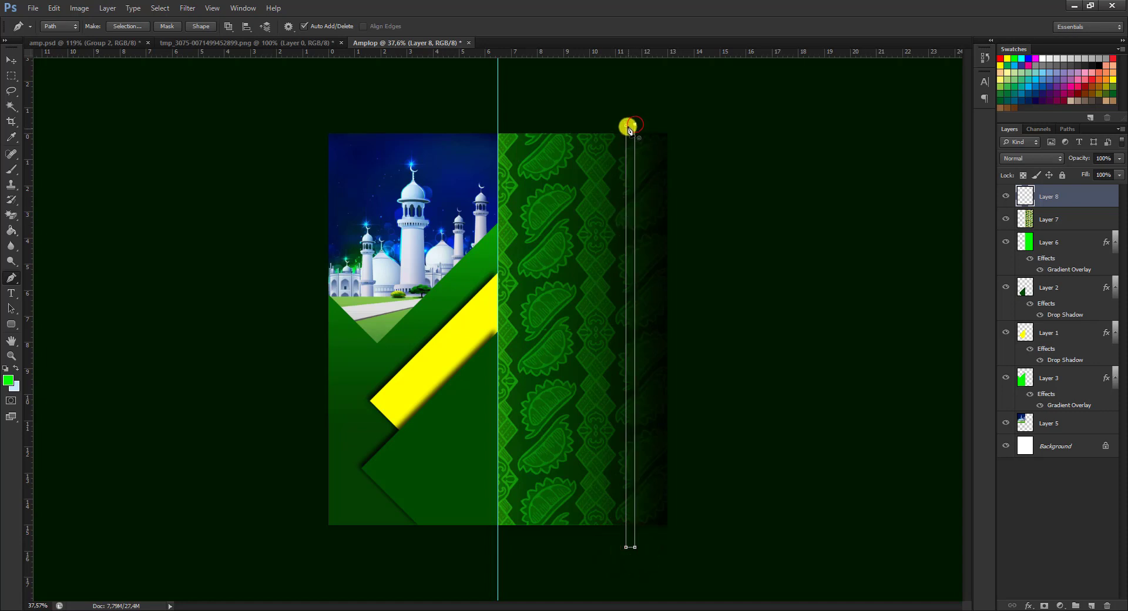
left_click(627, 126)
right_click(632, 171)
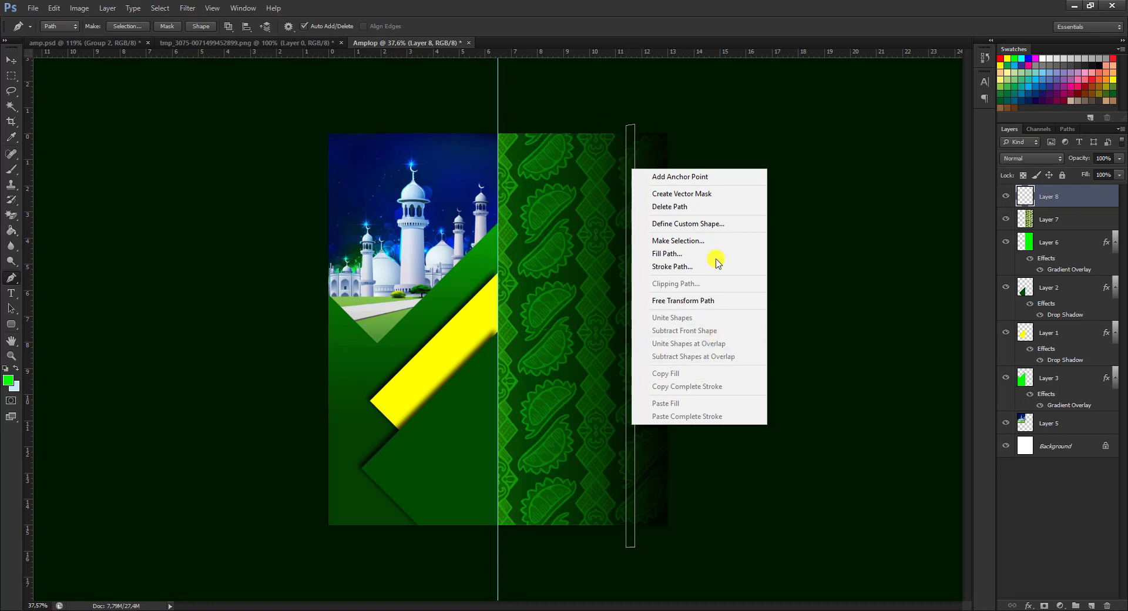
left_click(712, 238)
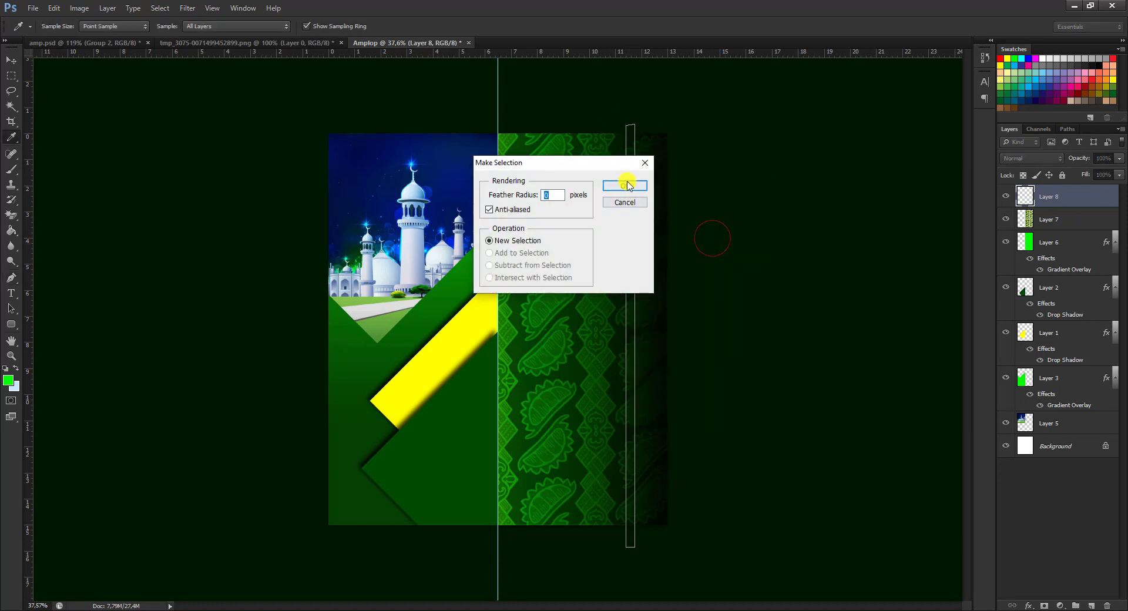
left_click(627, 185)
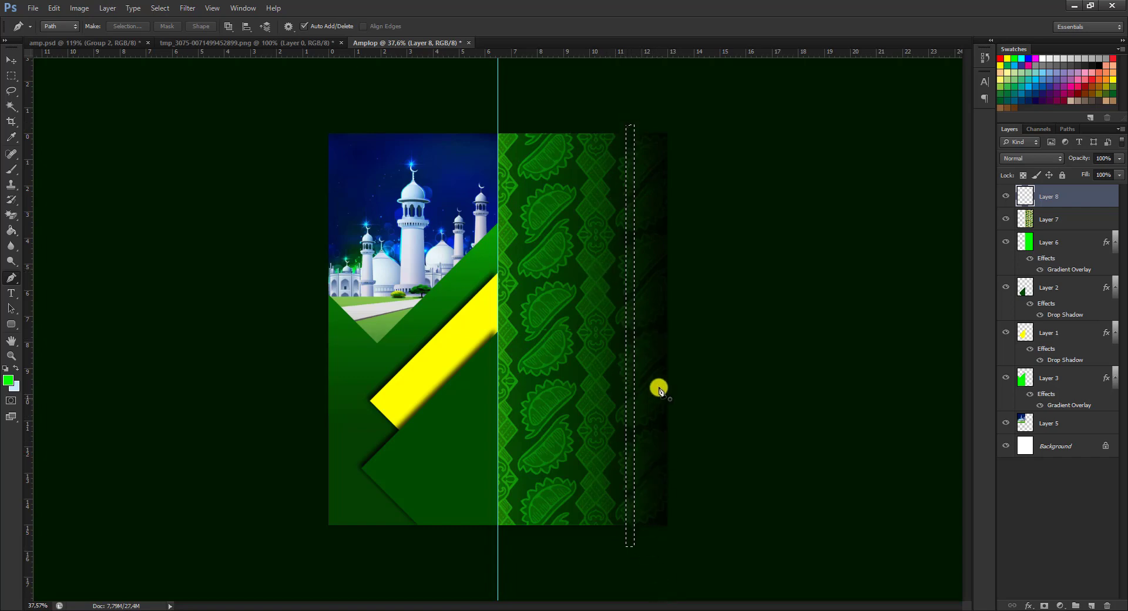
- Set the foreground colour to the golden yellow fcdc01
left_click(7, 381)
left_click(442, 359)
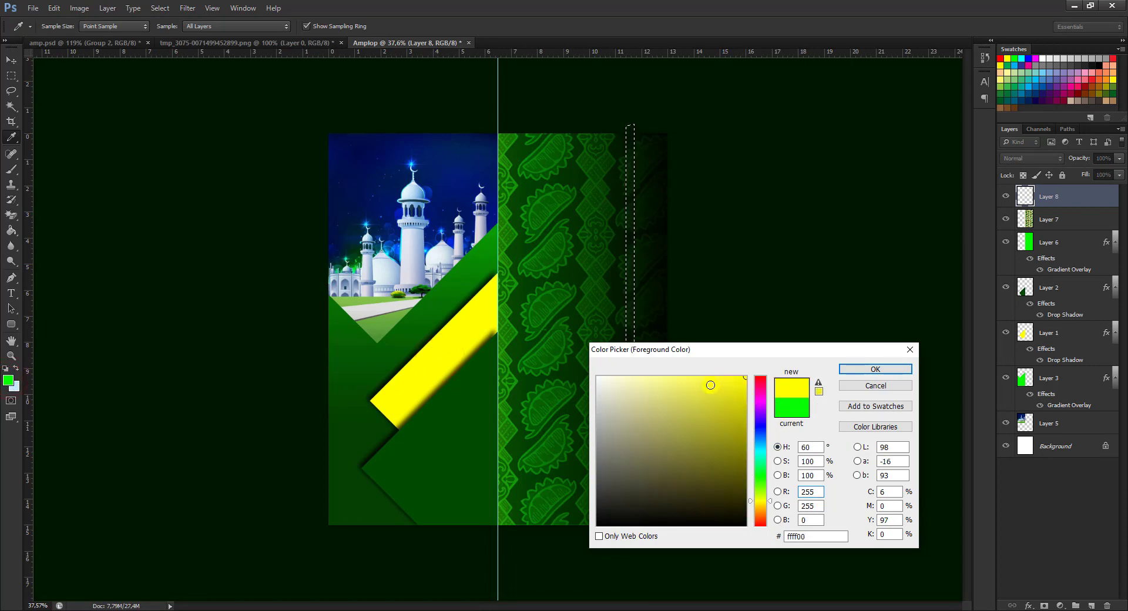
left_click(708, 382)
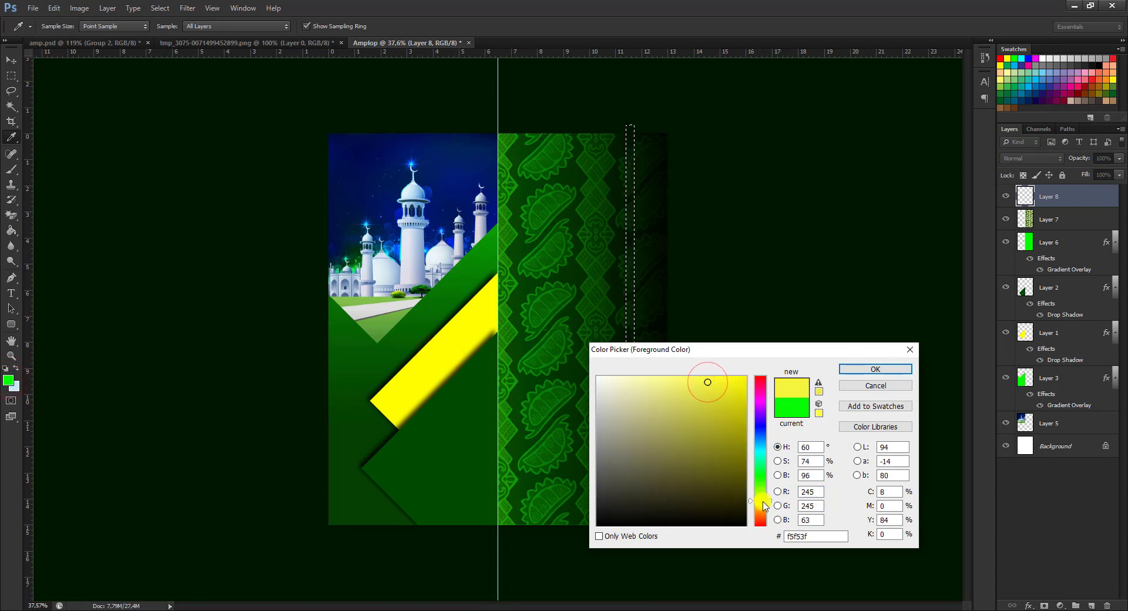
left_click_drag(765, 507, 765, 508)
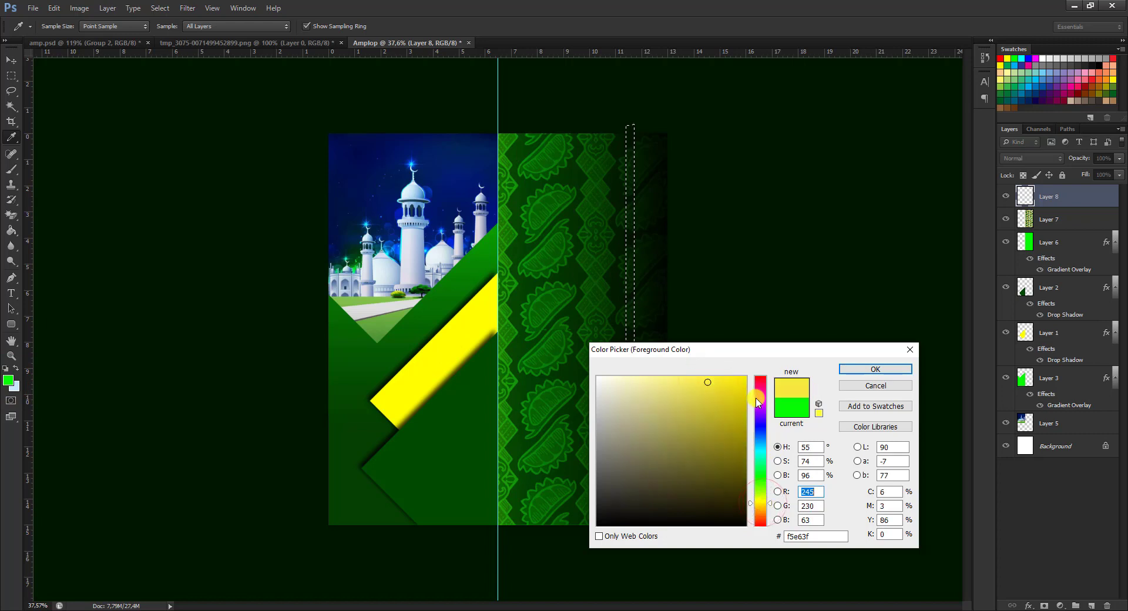
left_click(745, 378)
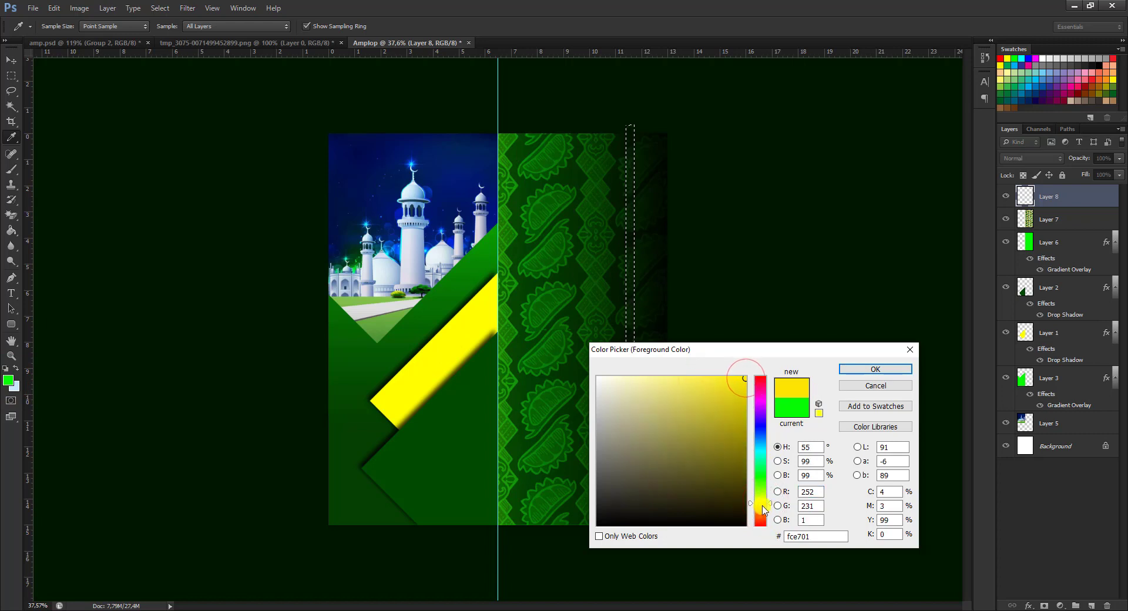
left_click(763, 508)
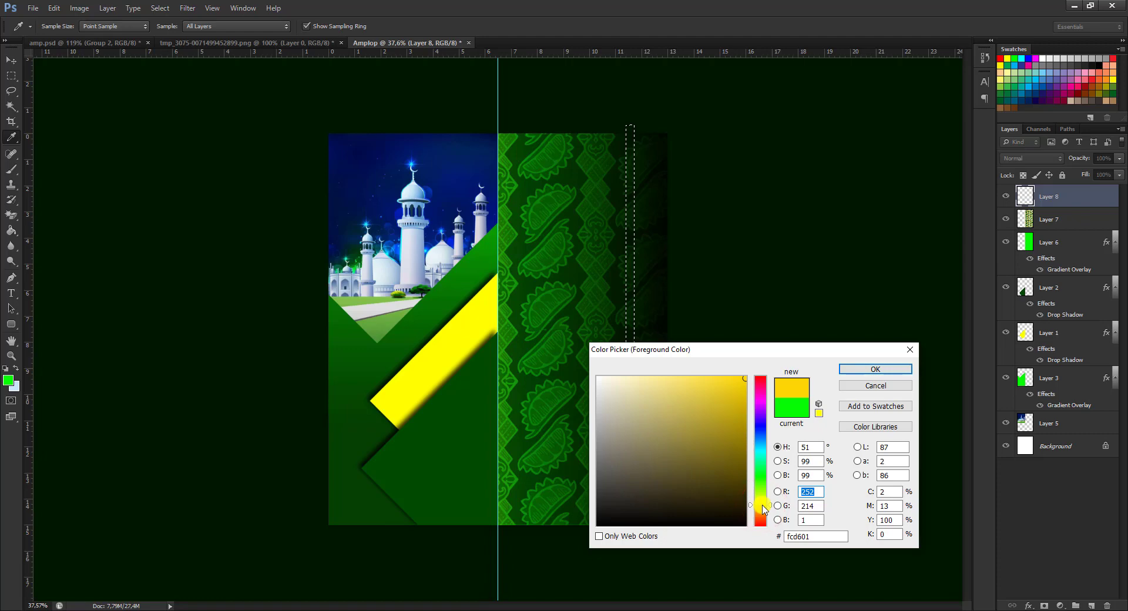
left_click(870, 369)
- Fill the stripe selection on Layer 8 with golden yellow, then deselect
key("p")
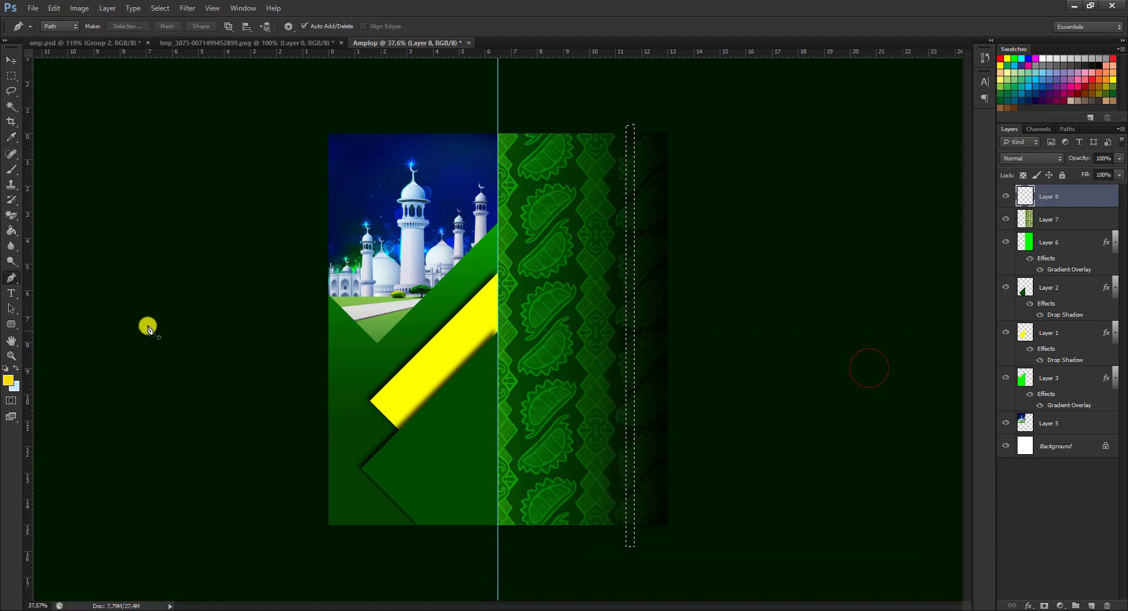
left_click(11, 234)
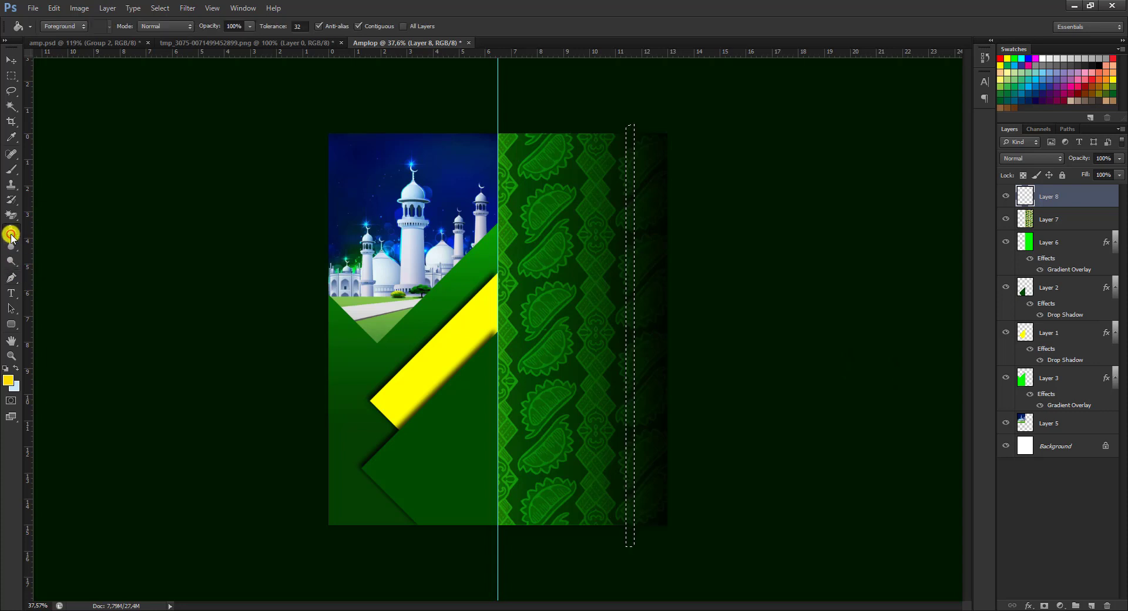
left_click(627, 401)
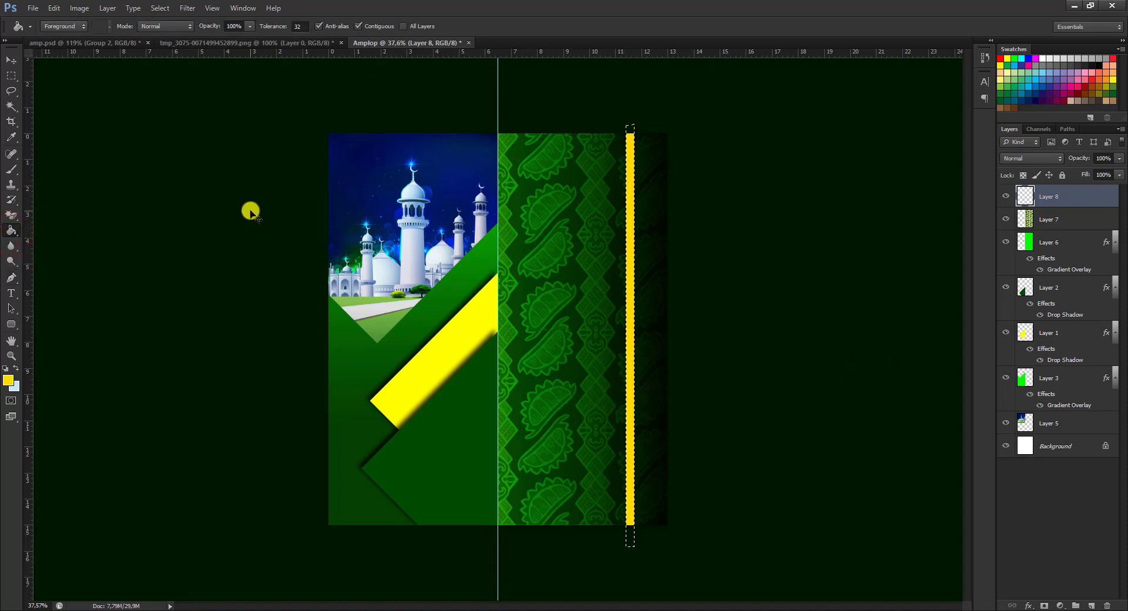
key("ctrl+g")
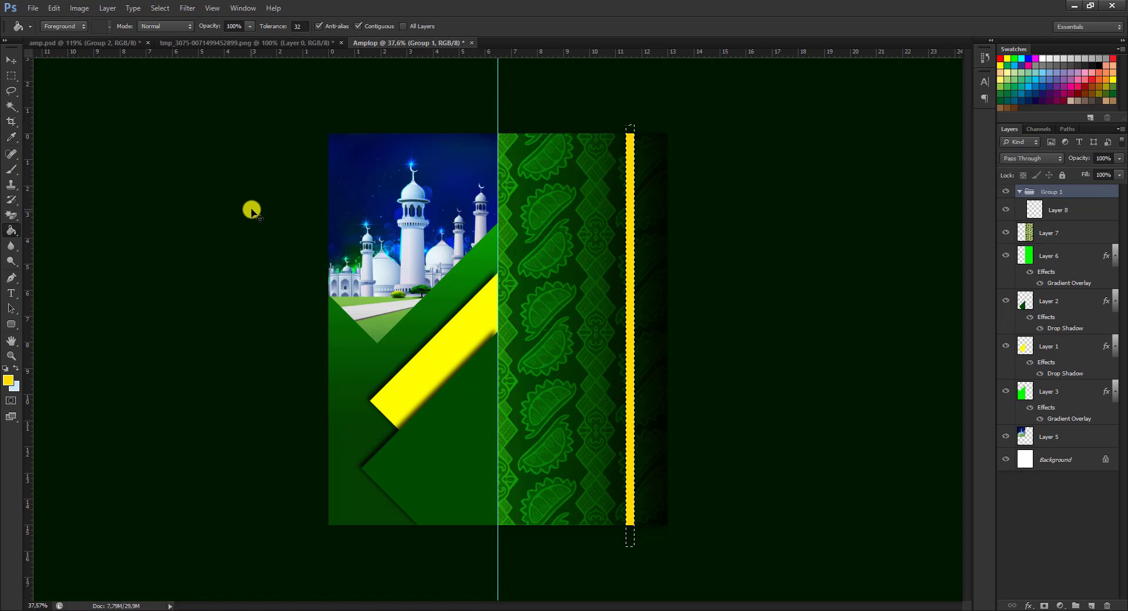
key("ctrl+z")
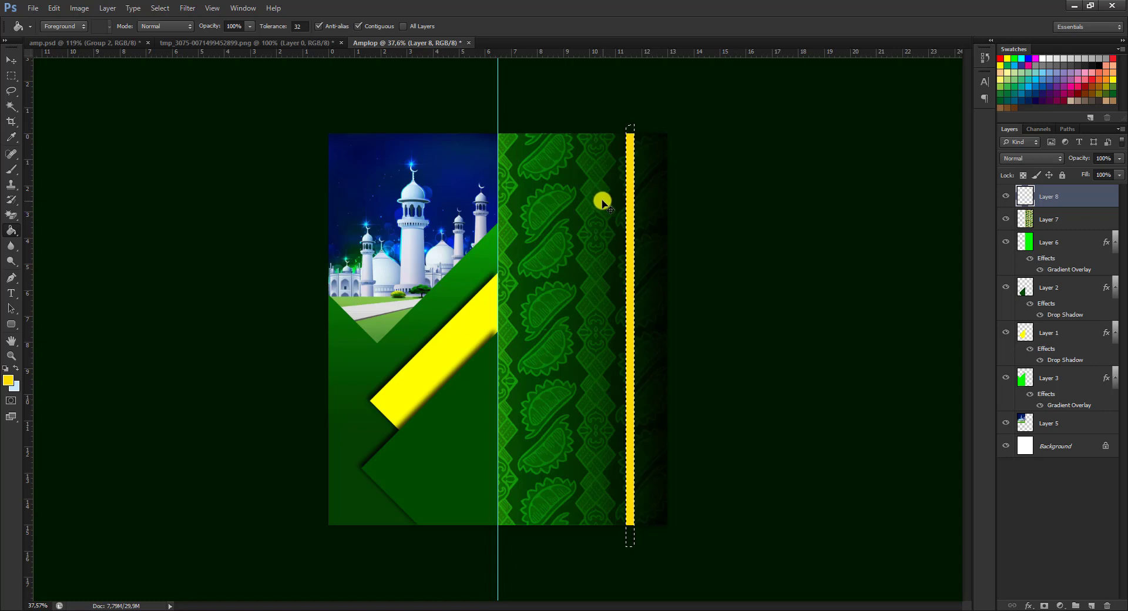
key("ctrl+d")
left_click(10, 62)
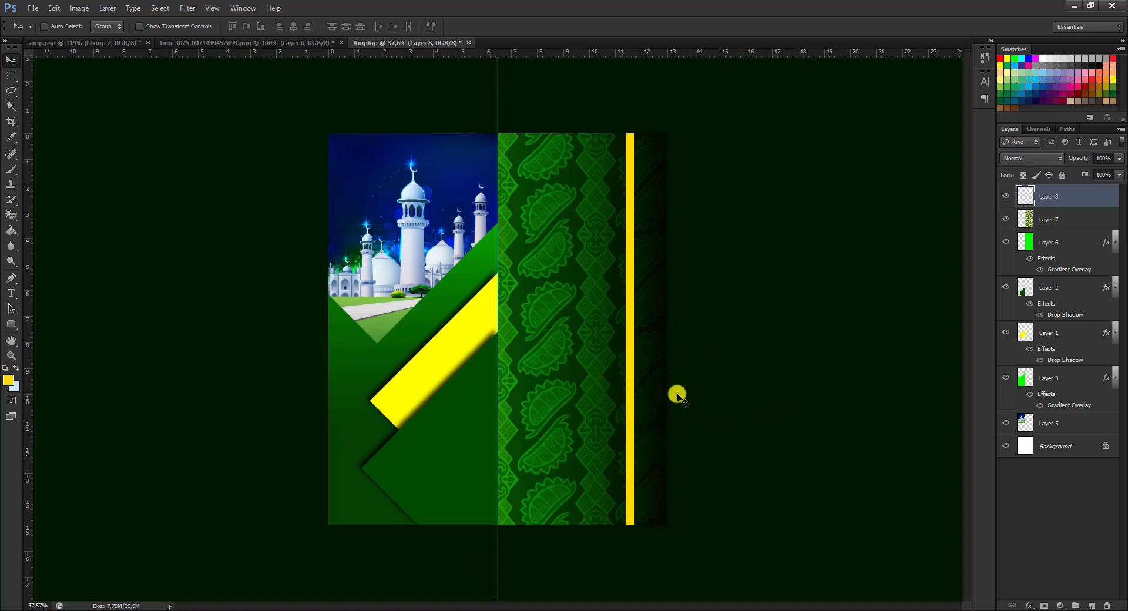
- Duplicate Layer 8 and place the copied stripe just right of the original
right_click(1077, 196)
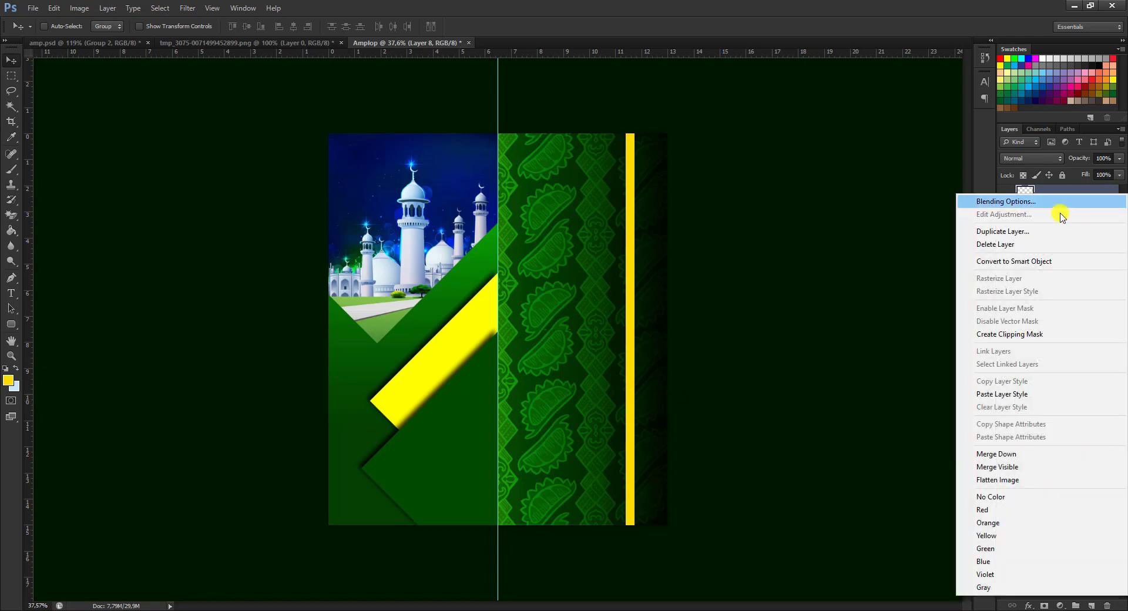
left_click(972, 232)
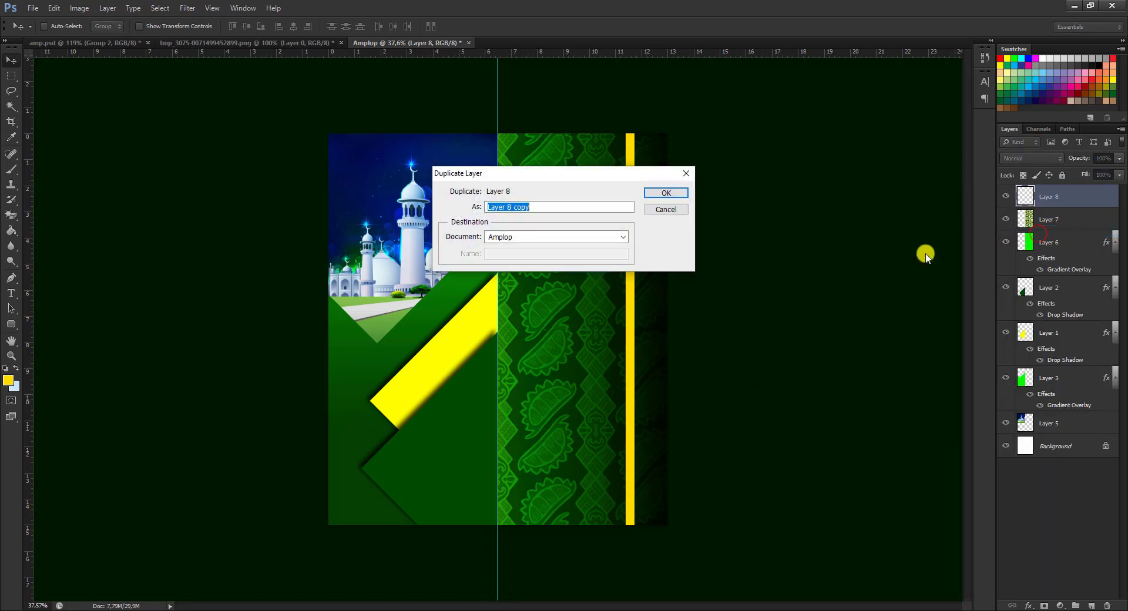
left_click(668, 192)
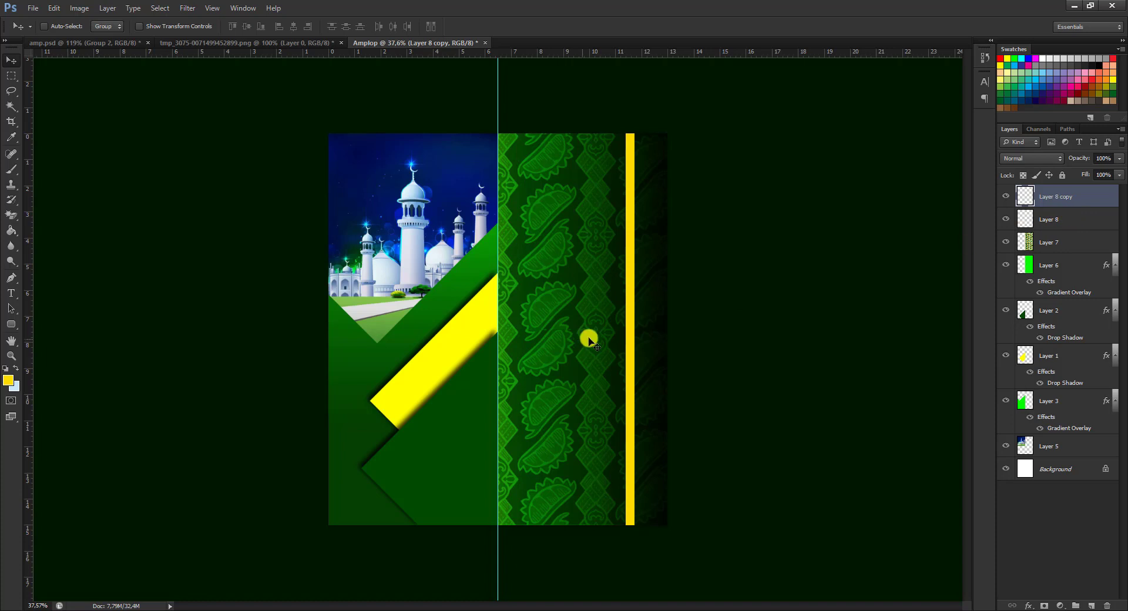
left_click_drag(629, 366, 644, 362)
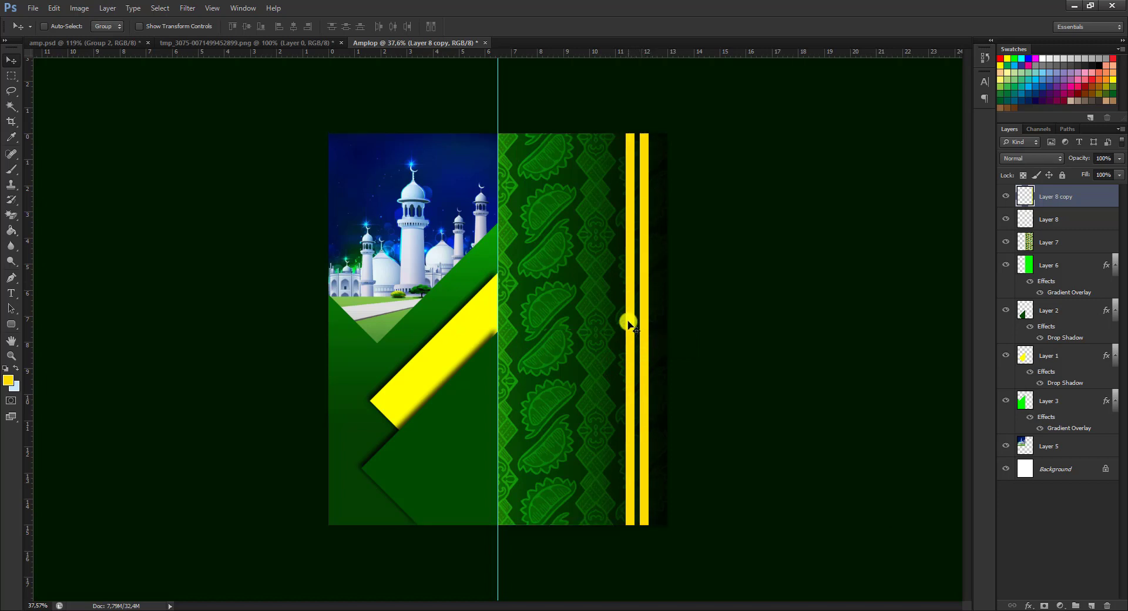
- Duplicate Layer 8 copy and move the third stripe left across the batik panel
right_click(1087, 197)
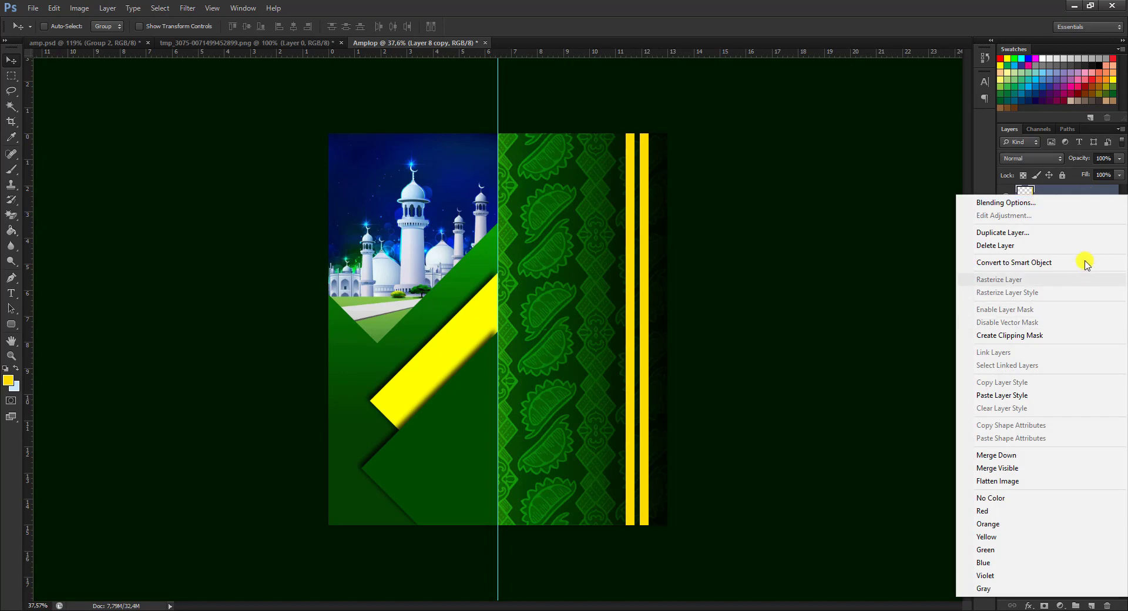
left_click(1081, 232)
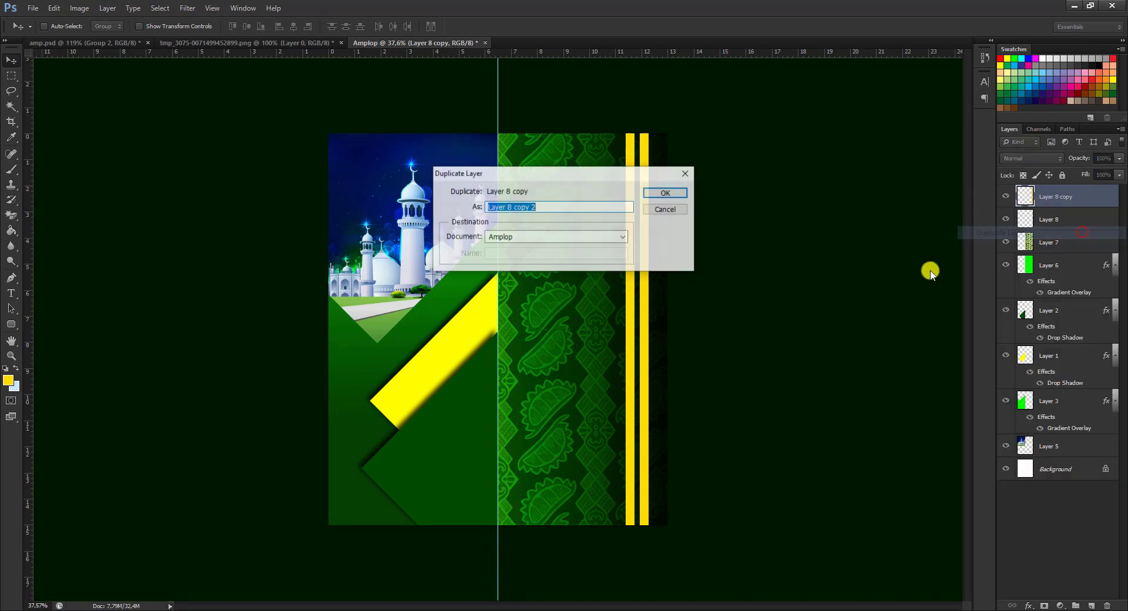
left_click(670, 194)
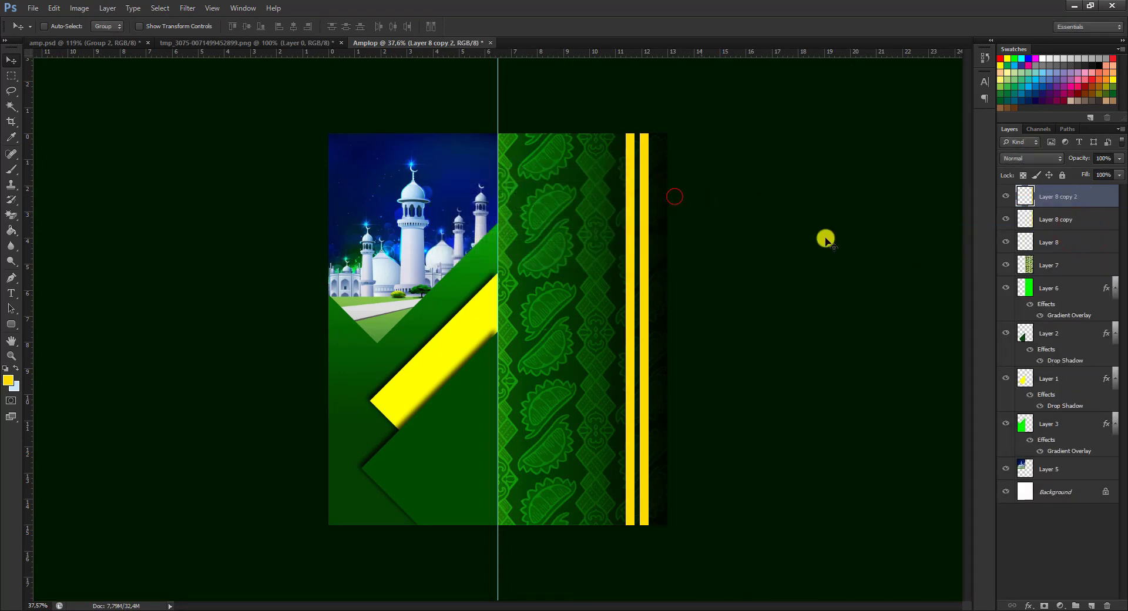
left_click(1086, 198)
left_click_drag(644, 339, 574, 338)
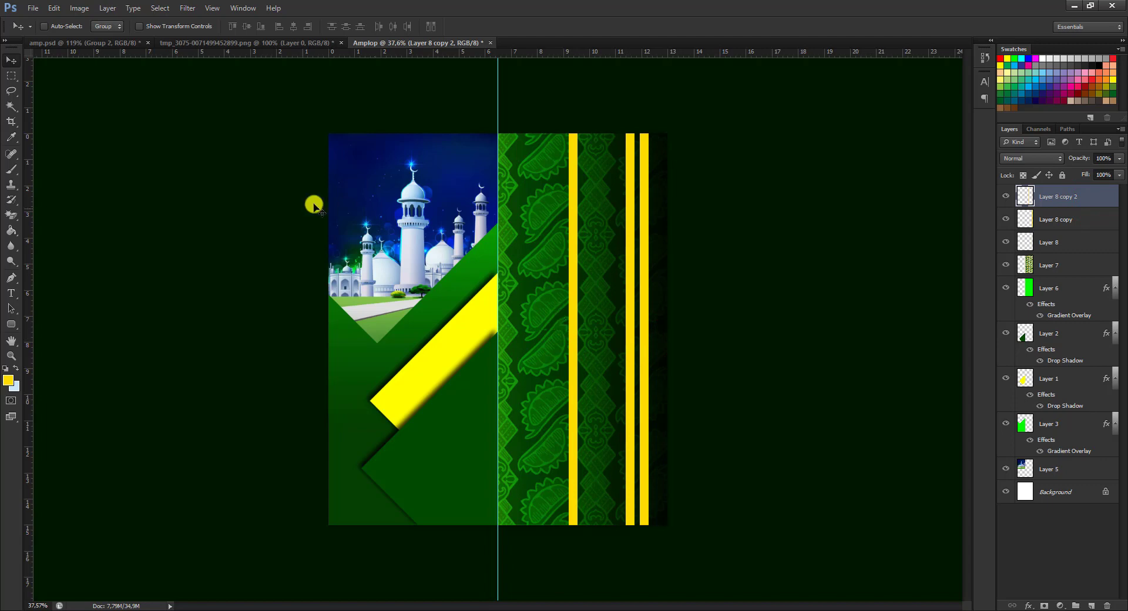
- Rotate the third stripe 90° clockwise and place it as a band near the envelope's bottom
left_click(57, 10)
mouse_move(72, 238)
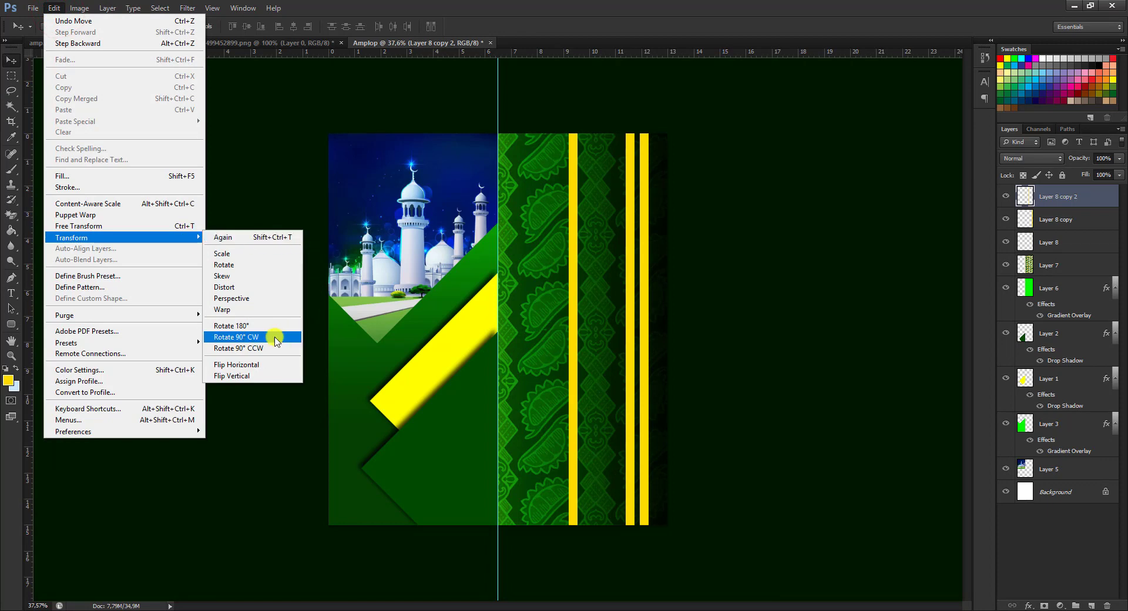
left_click(275, 337)
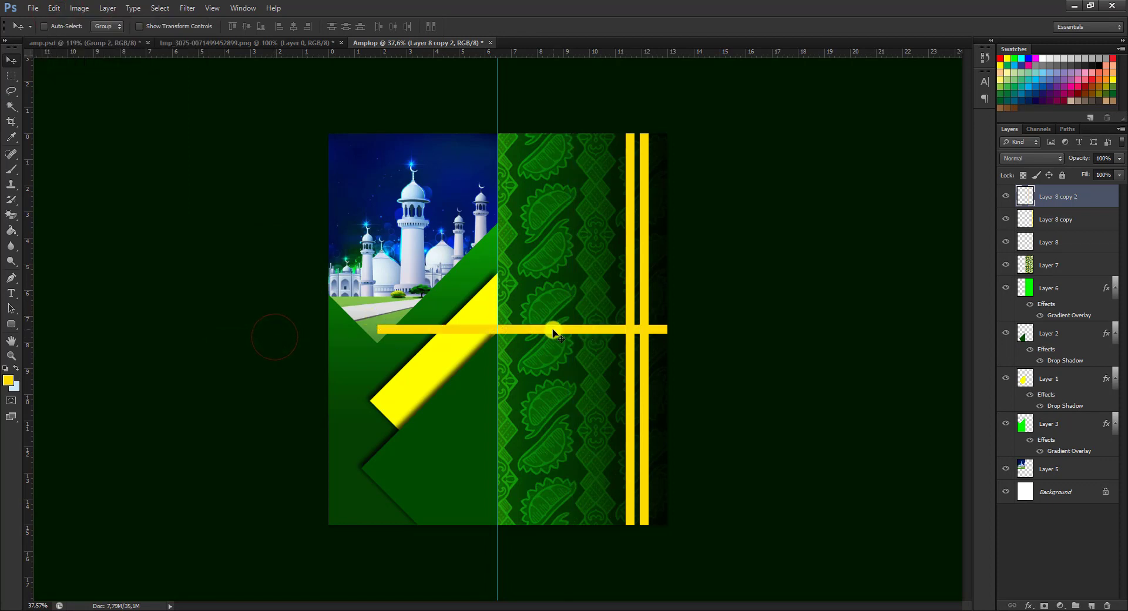
left_click_drag(553, 329, 506, 494)
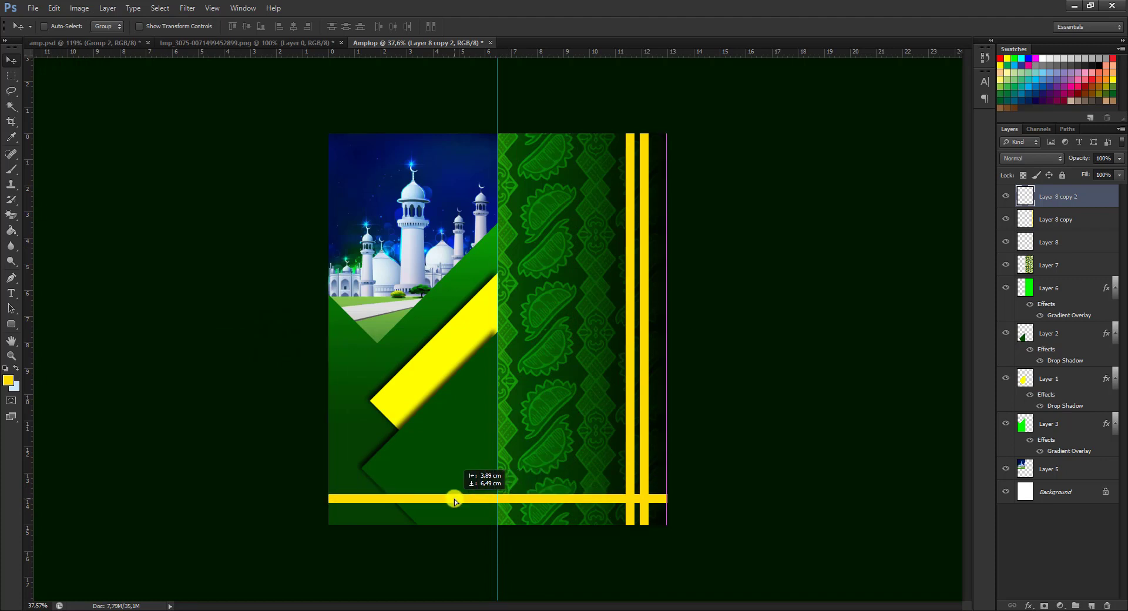
left_click_drag(505, 493, 469, 504)
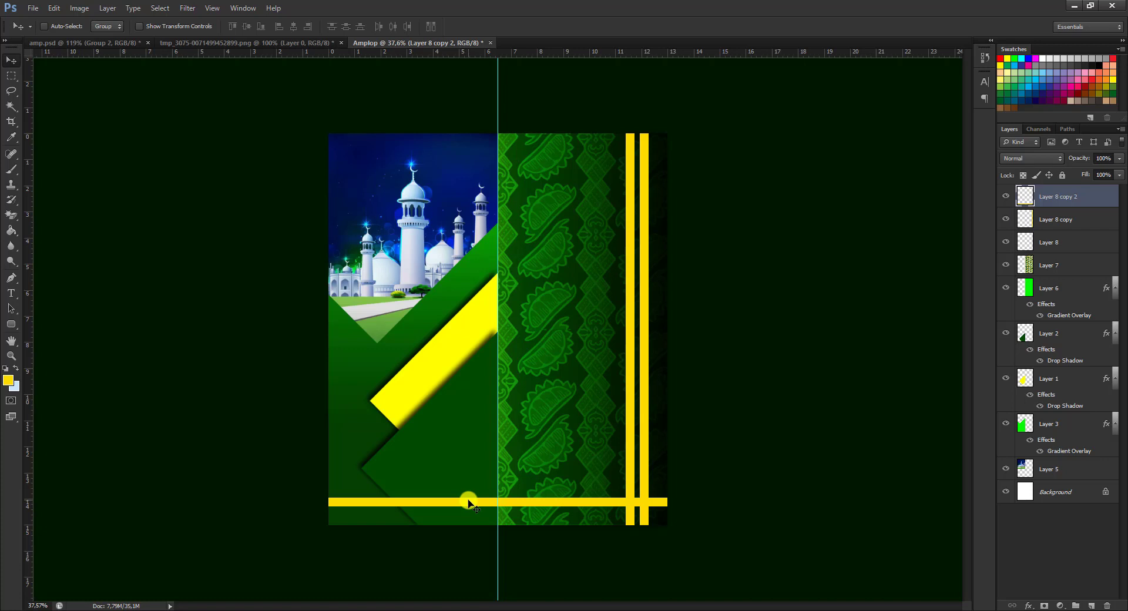
- Make the horizontal band taller, compare with amp.psd, then thin it slightly
key("ctrl+t")
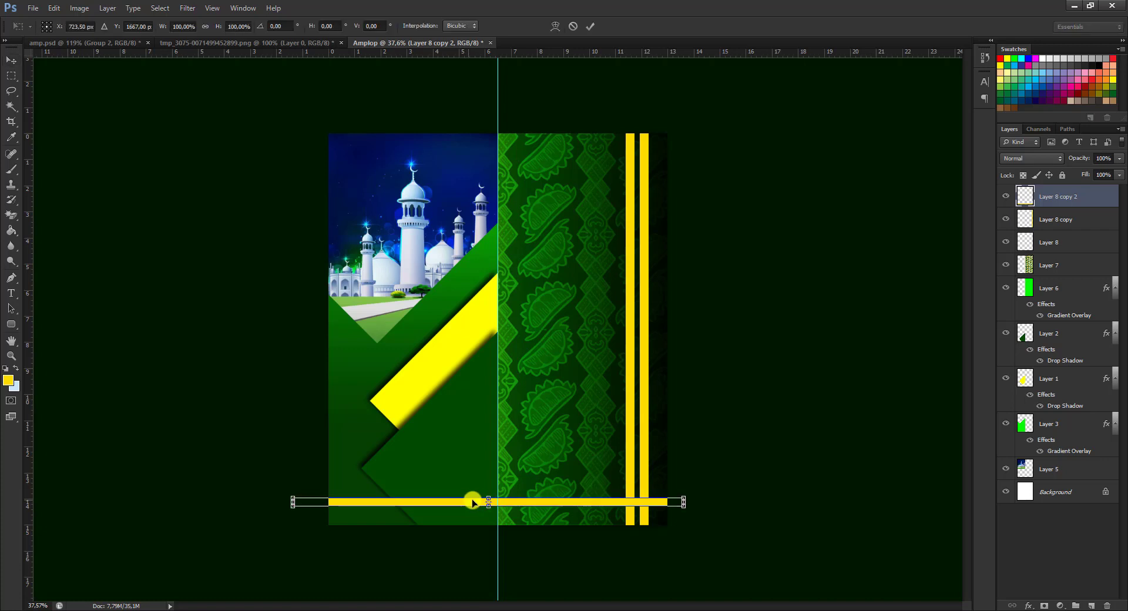
left_click_drag(485, 498, 485, 488)
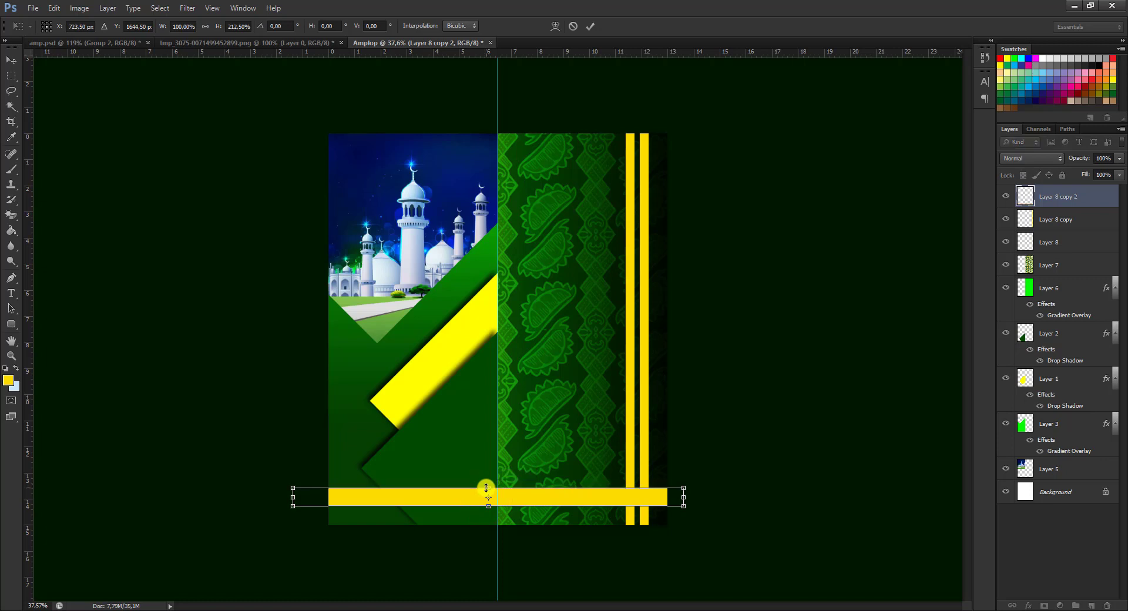
key("Return")
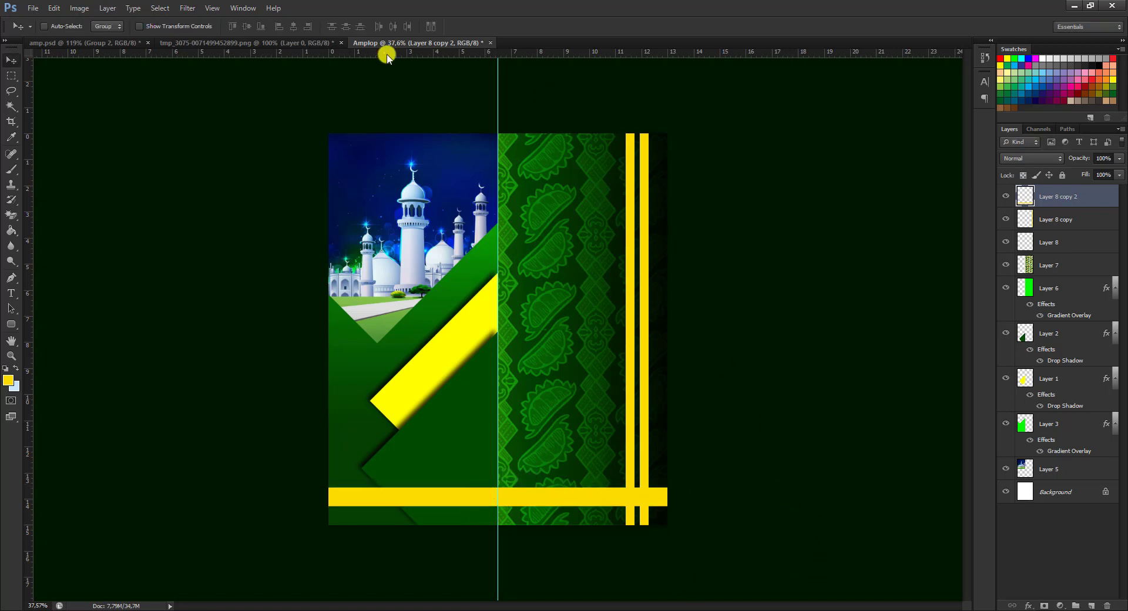
left_click(87, 43)
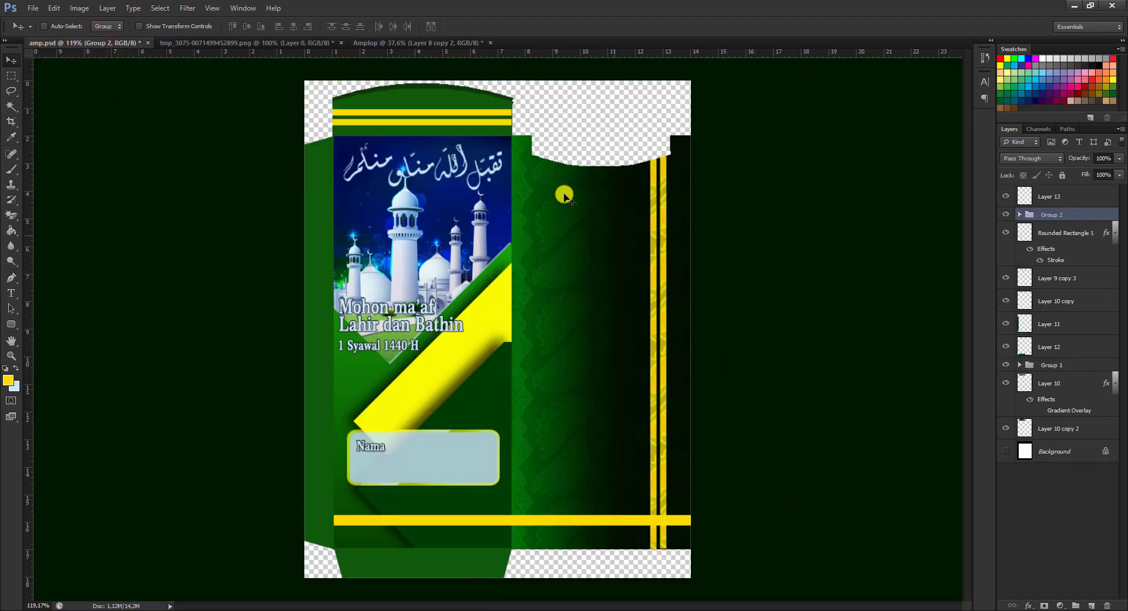
left_click(381, 43)
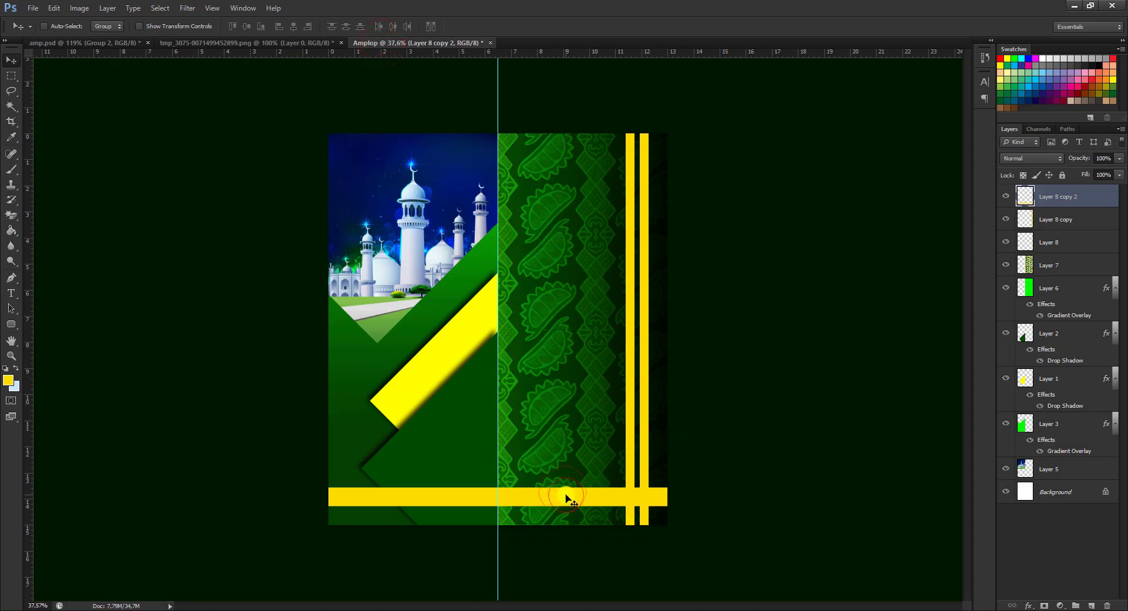
key("ctrl+t")
left_click(492, 490)
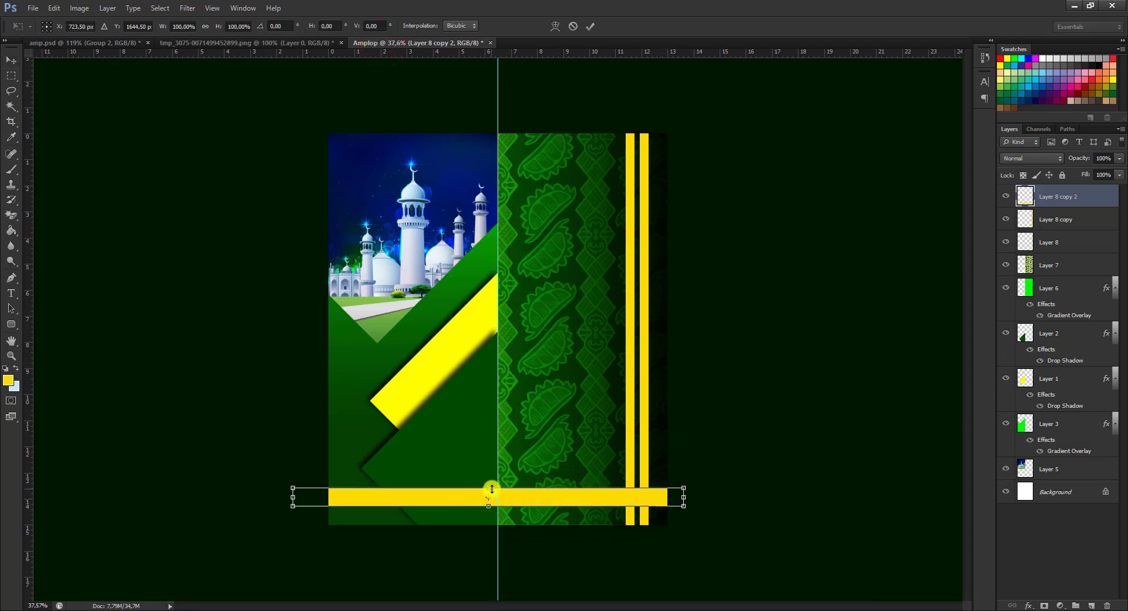
left_click_drag(491, 490, 492, 494)
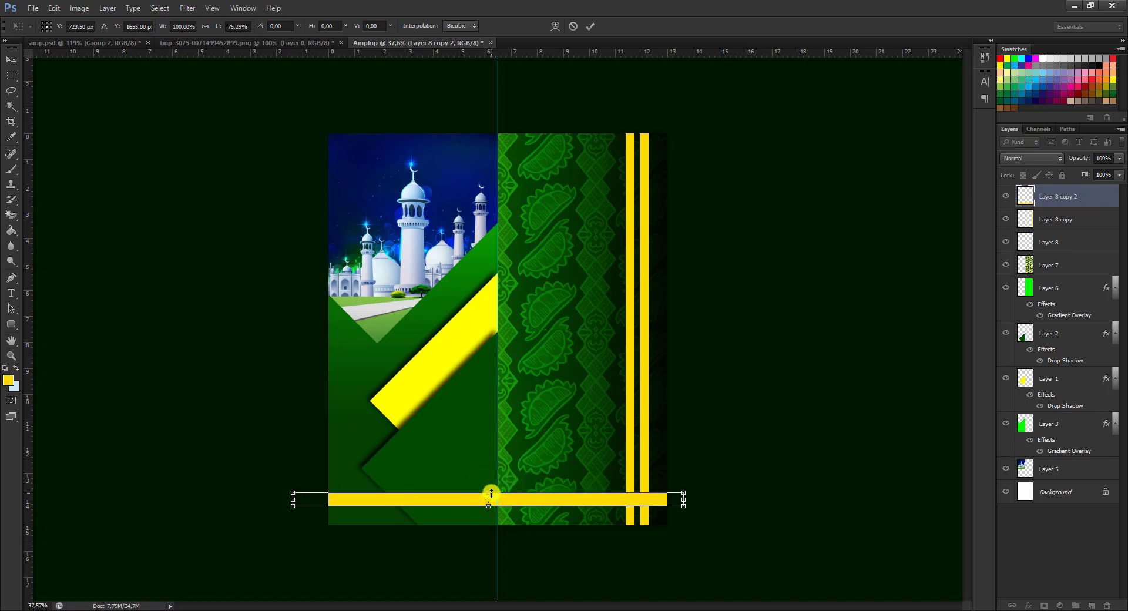
key("Return")
right_click(632, 347)
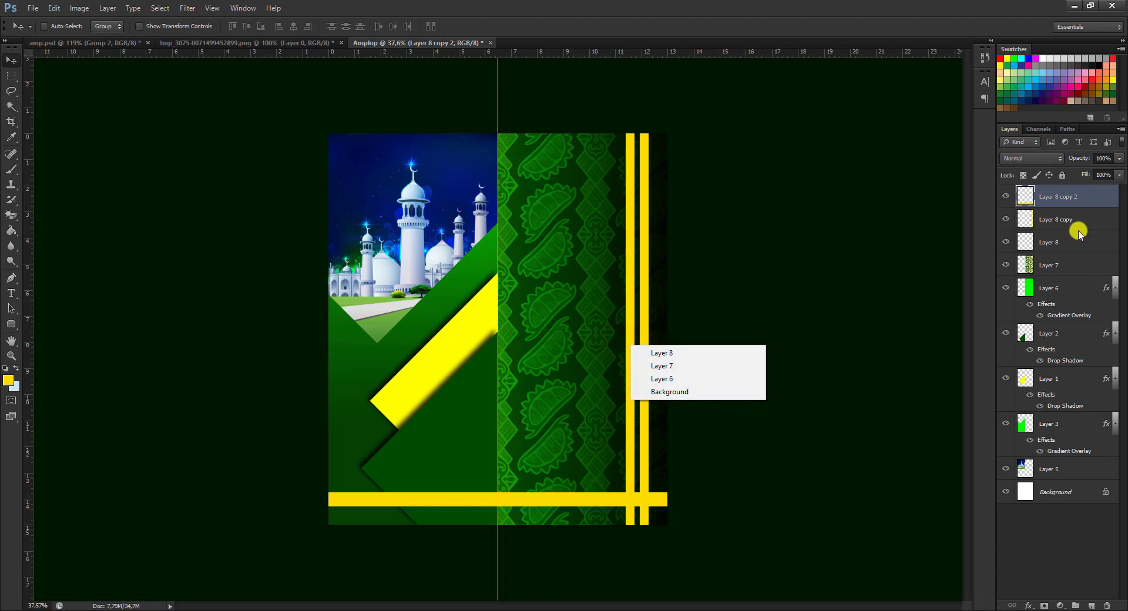
- Narrow the Layer 8 vertical stripe to 75% of its width
left_click(1066, 239)
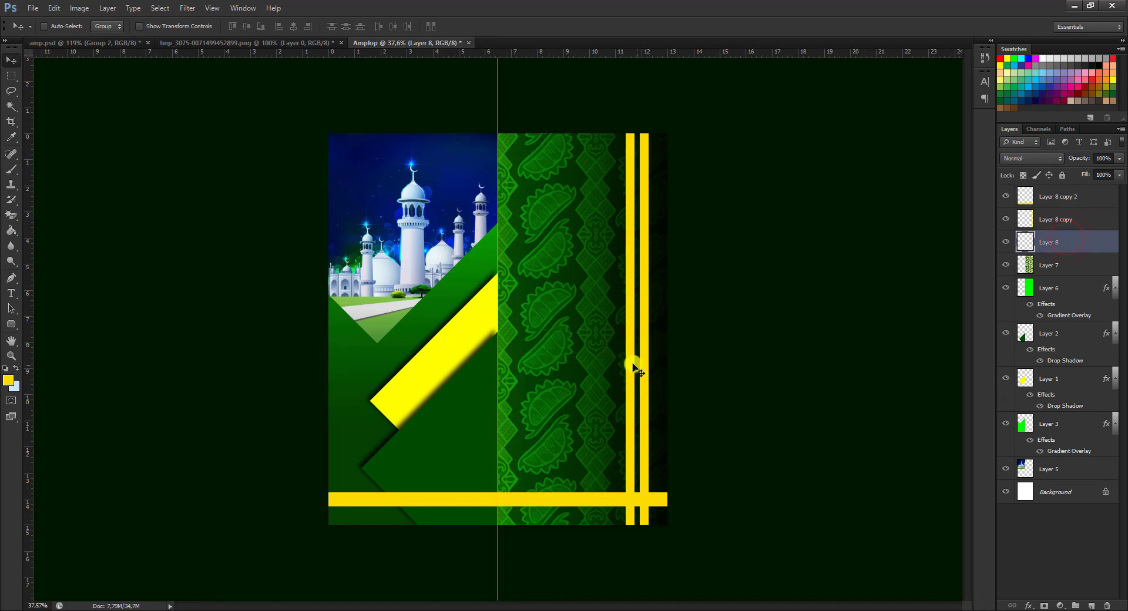
key("ctrl+t")
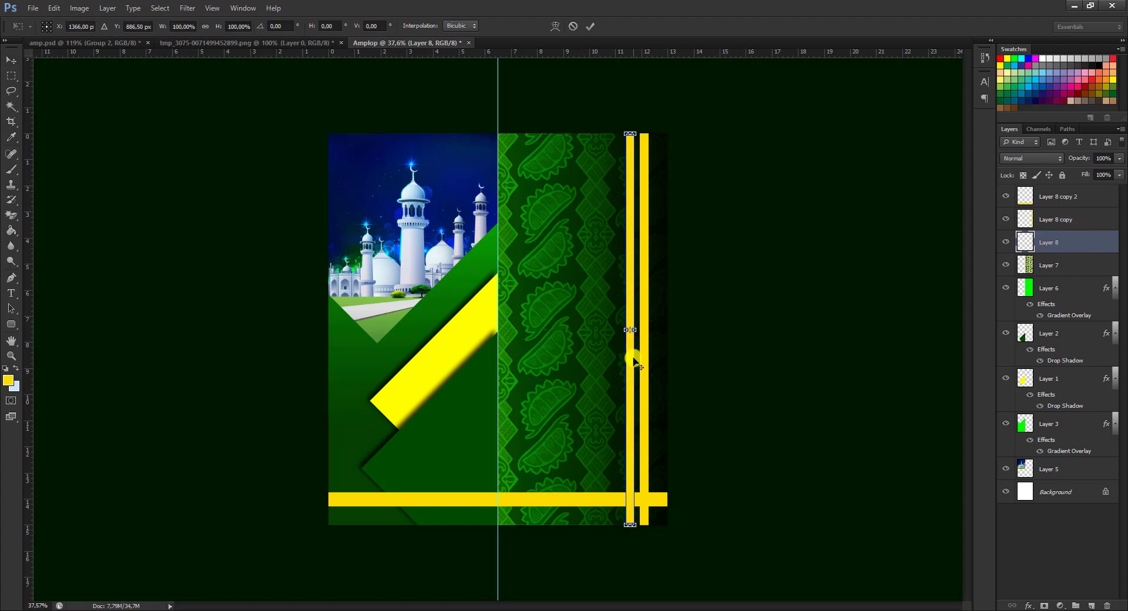
key("ctrl+0")
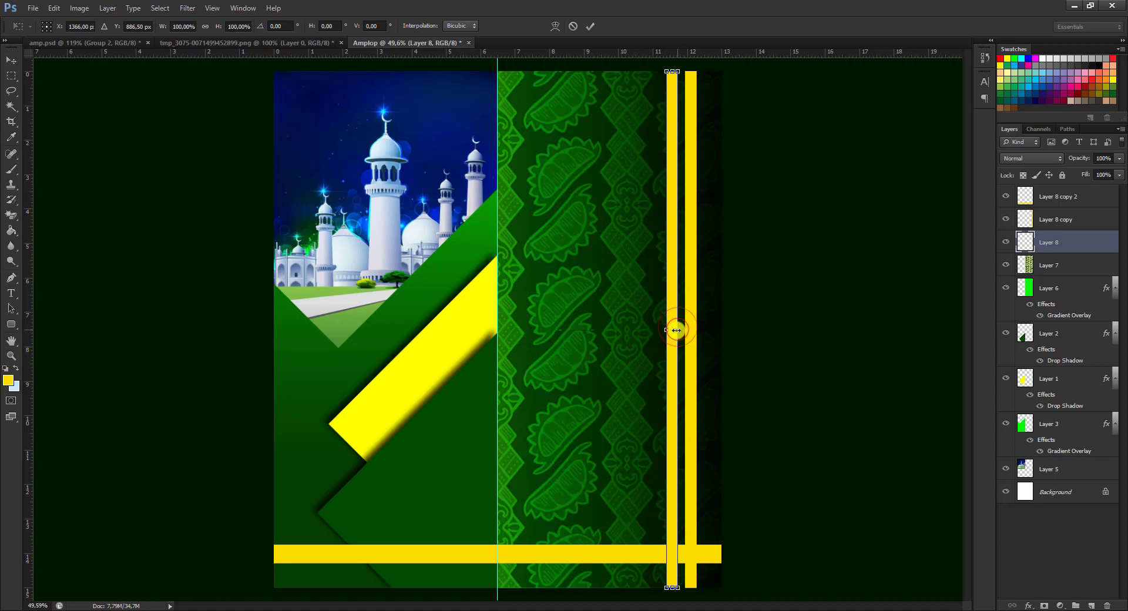
left_click_drag(677, 329, 675, 330)
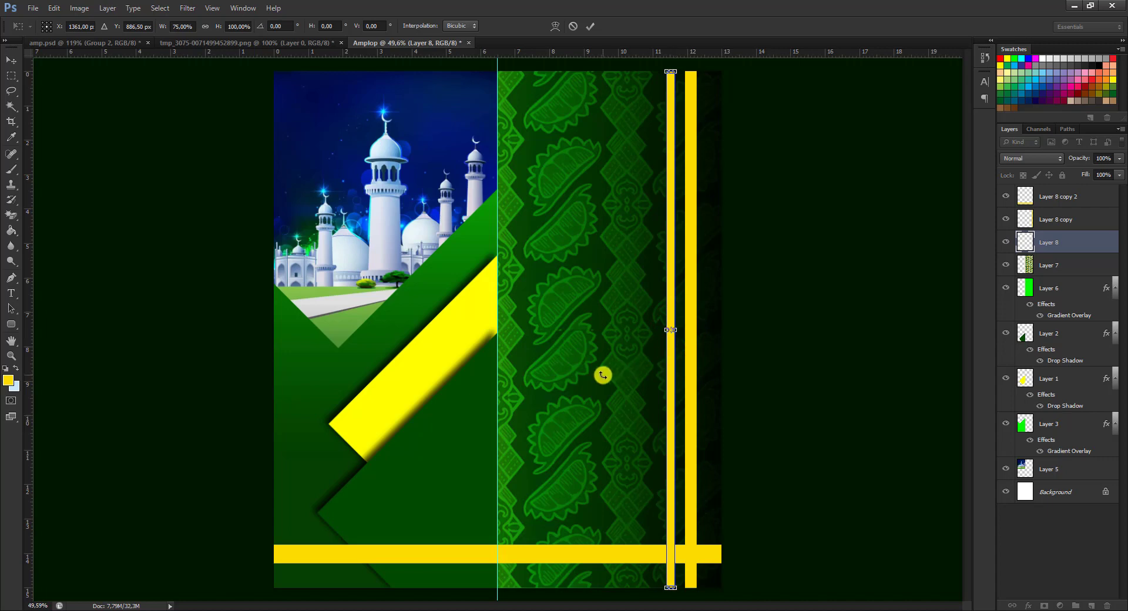
key("Return")
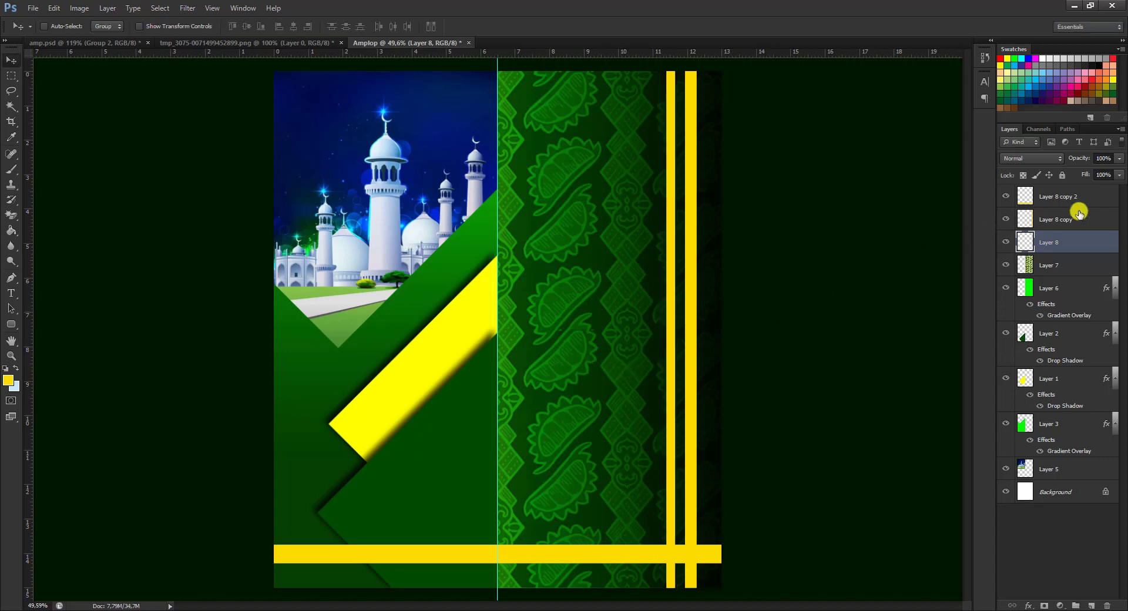
- Delete the Layer 8 copy stripe, discarding a stray duplicate of the batik layer
left_click(1085, 218)
key("Delete")
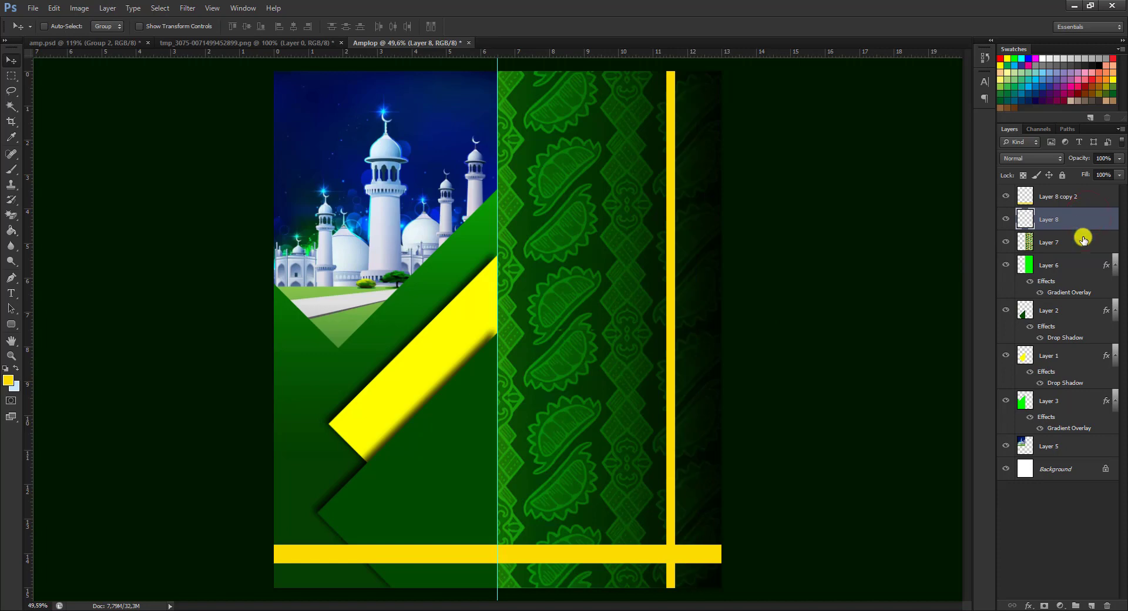
left_click(1081, 242)
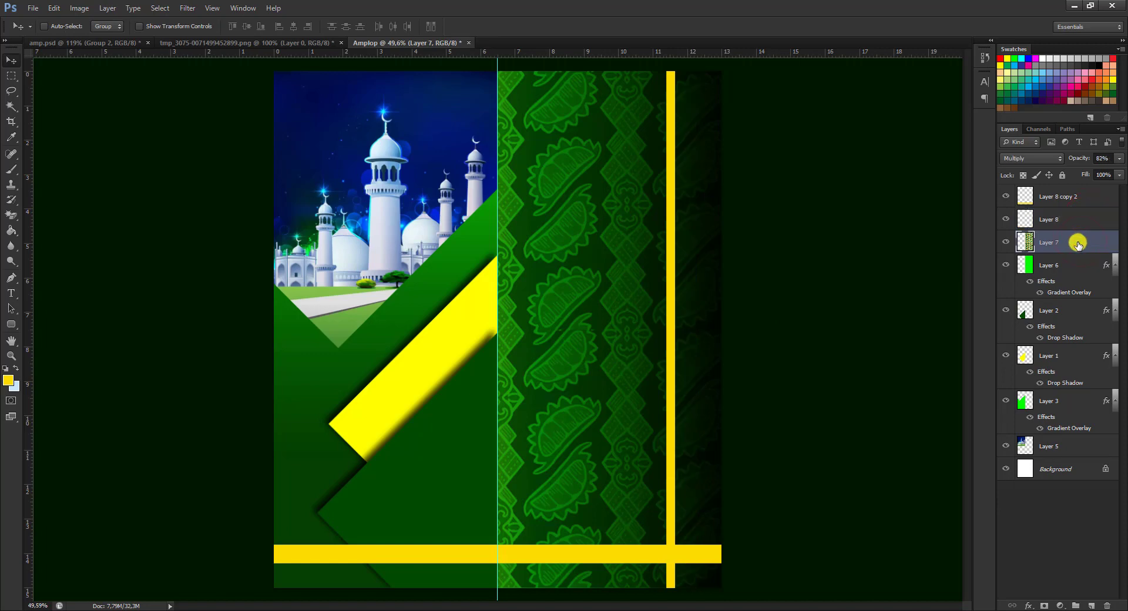
key("ctrl+j")
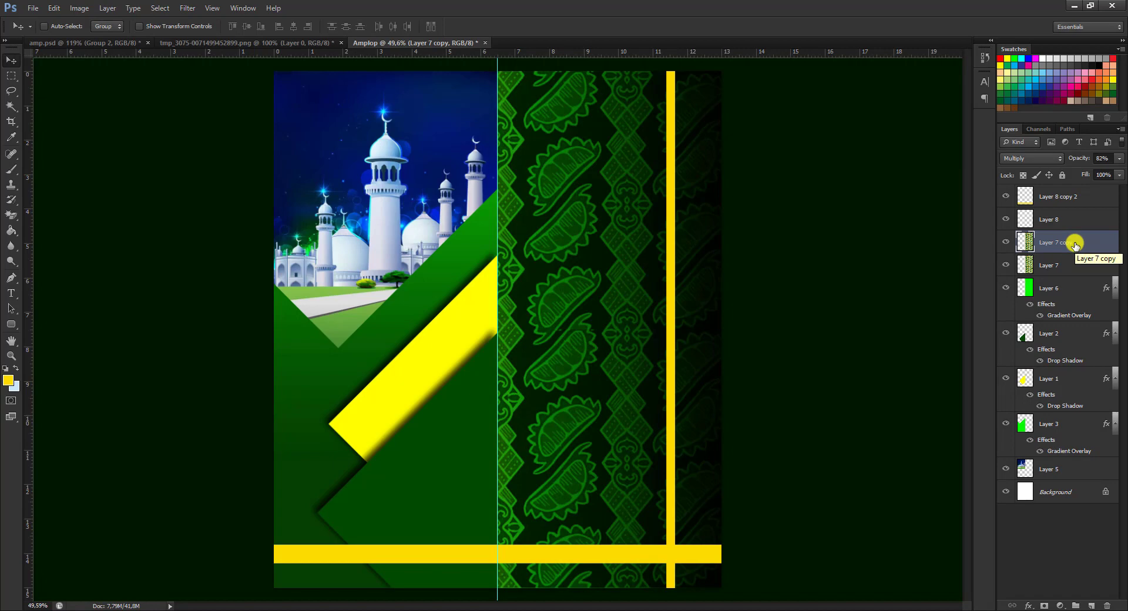
key("Delete")
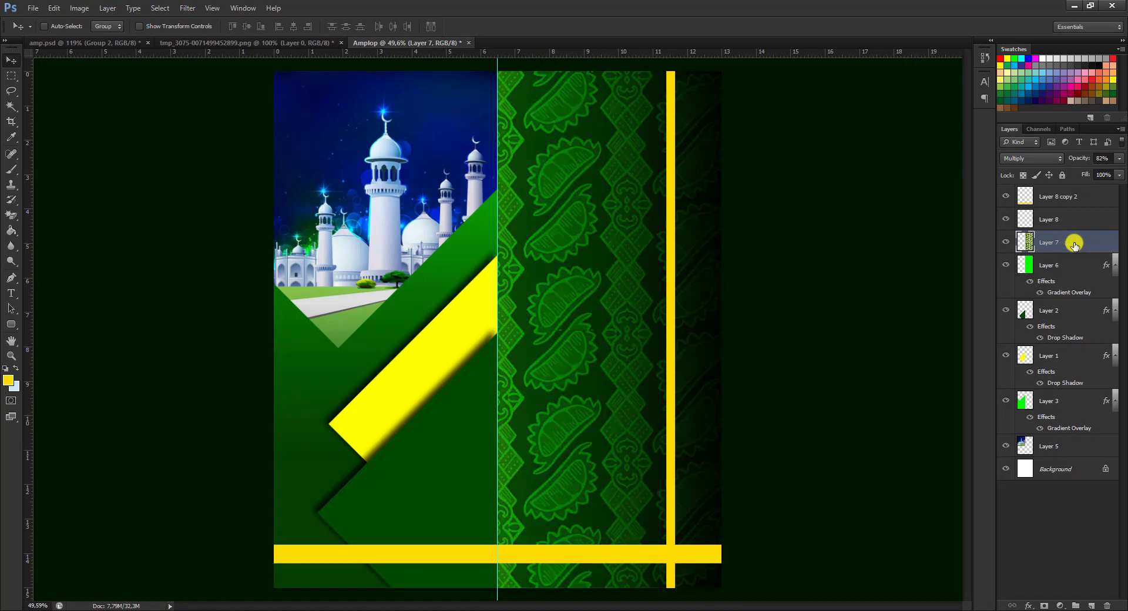
- Duplicate the narrowed Layer 8 stripe and move the copy just to its right
left_click(1079, 219)
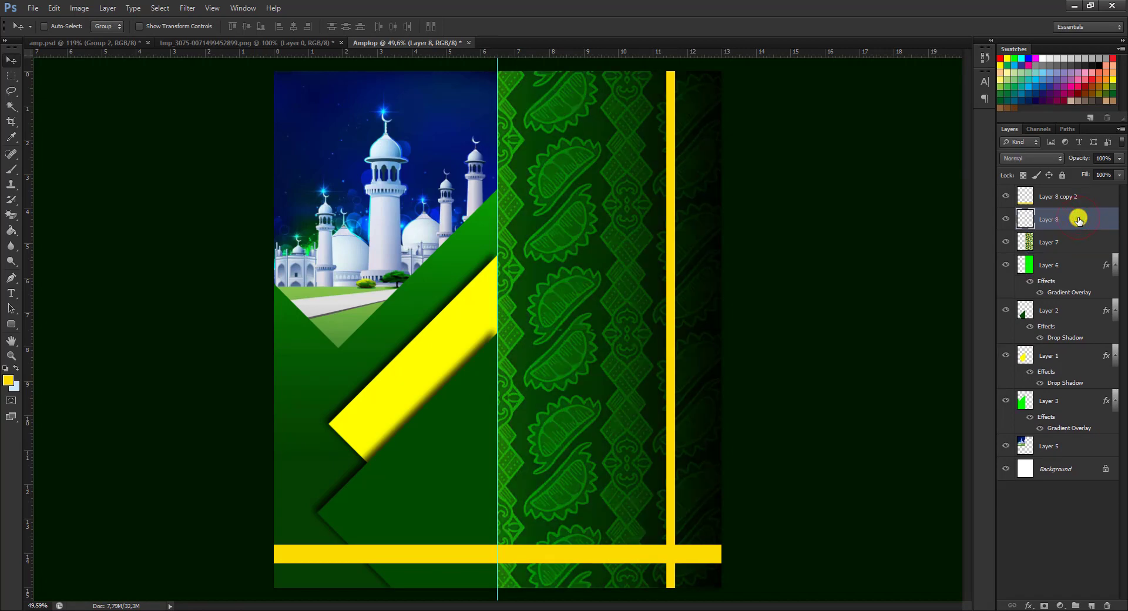
left_click(1007, 221)
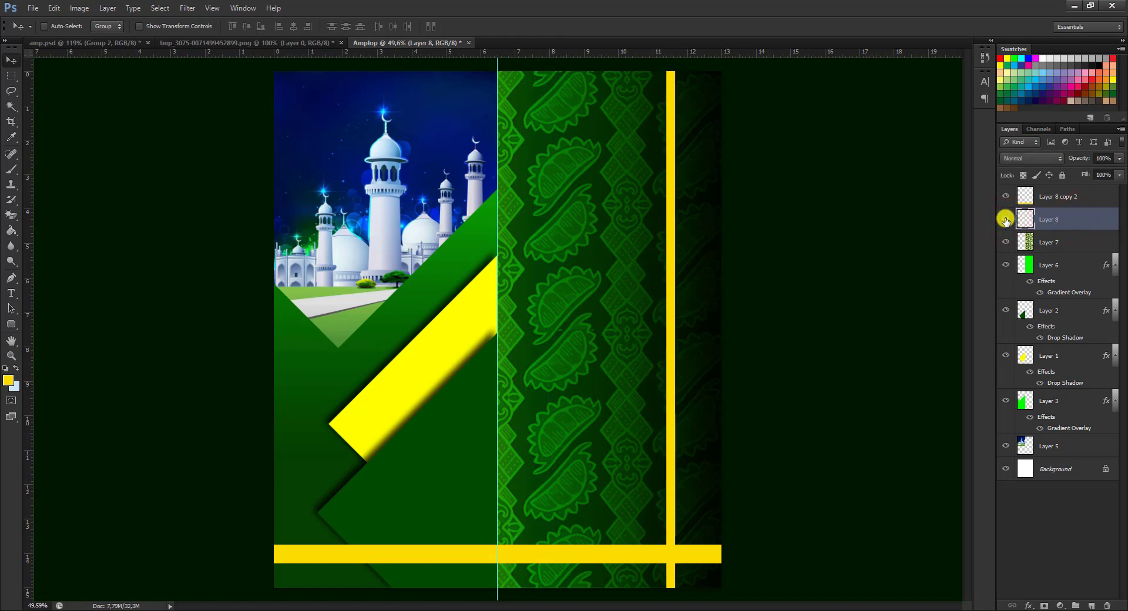
key("ctrl+j")
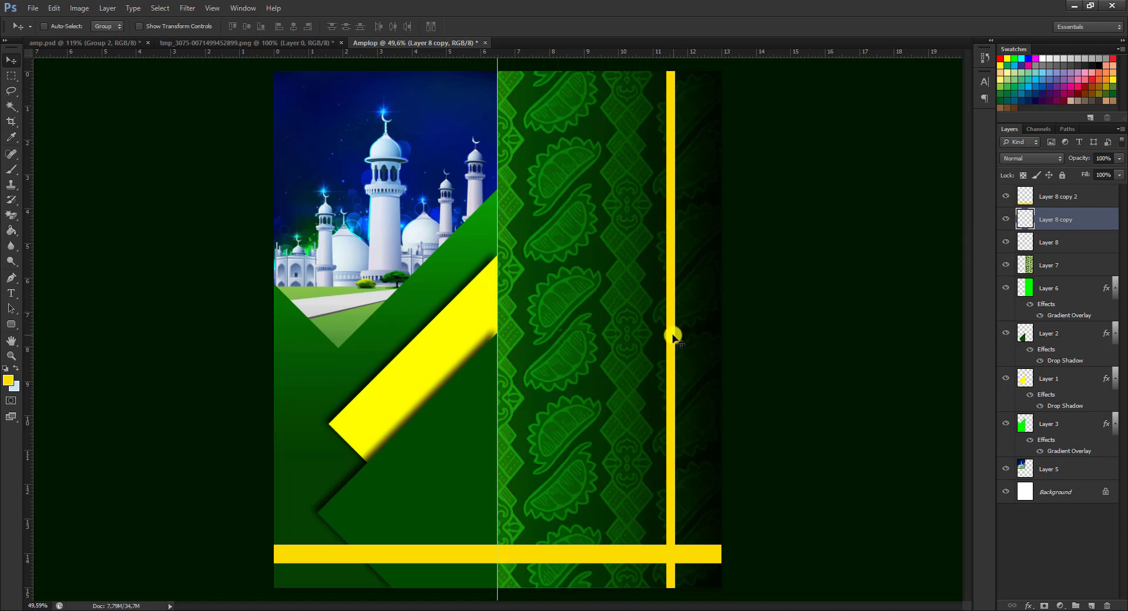
left_click_drag(676, 336, 689, 337)
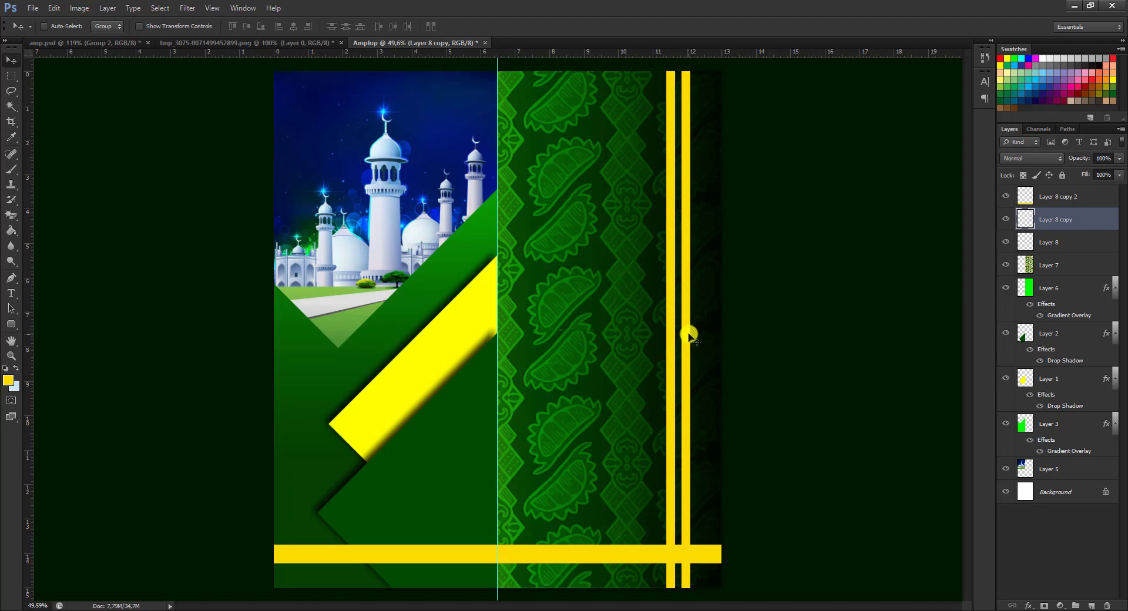
key("ctrl+minus")
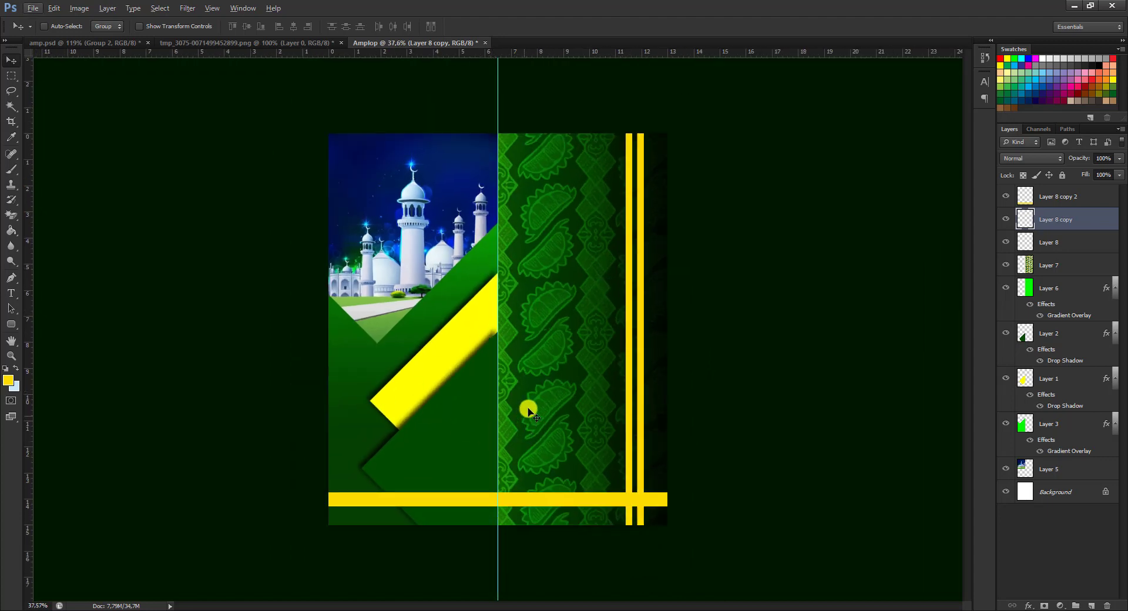
- Select the Background layer and crop Amplop to its canvas bounds
right_click(1069, 333)
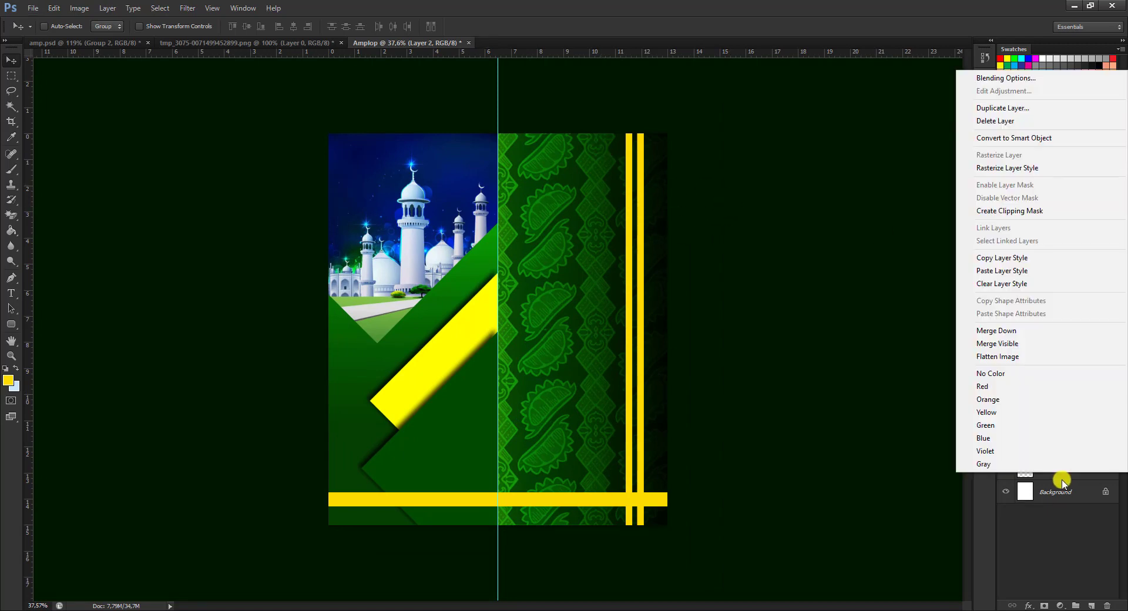
left_click(1060, 499)
left_click(1060, 498)
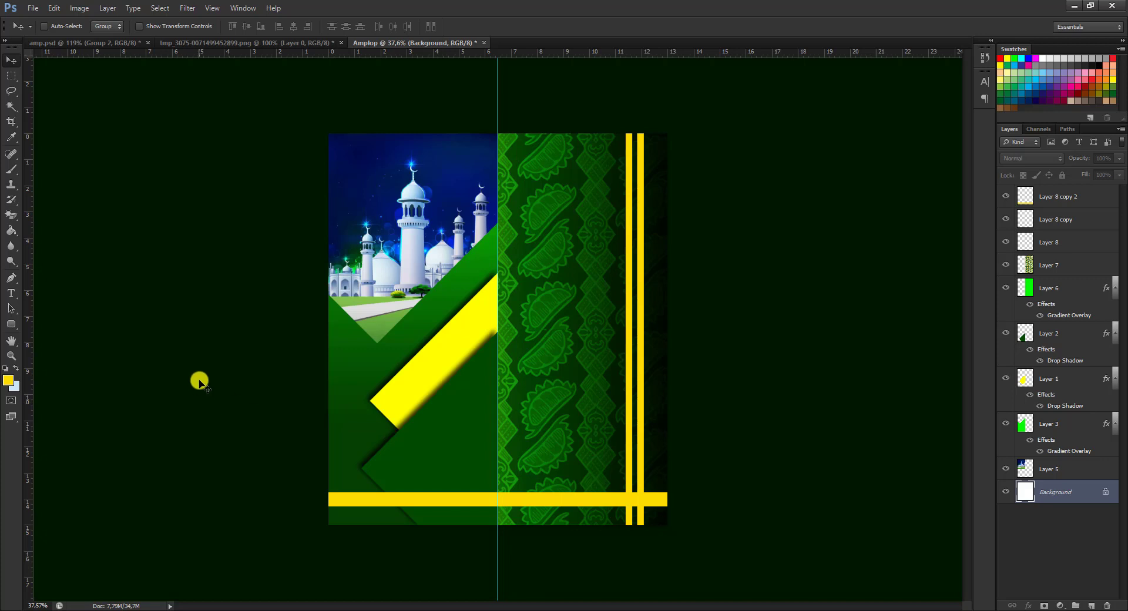
left_click(7, 121)
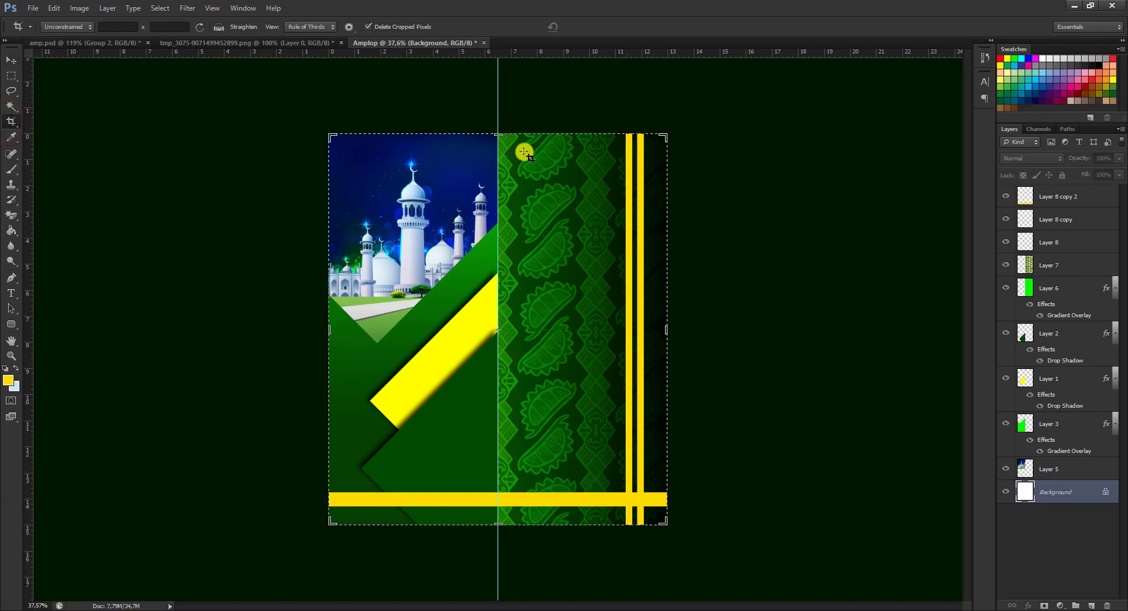
left_click(507, 204)
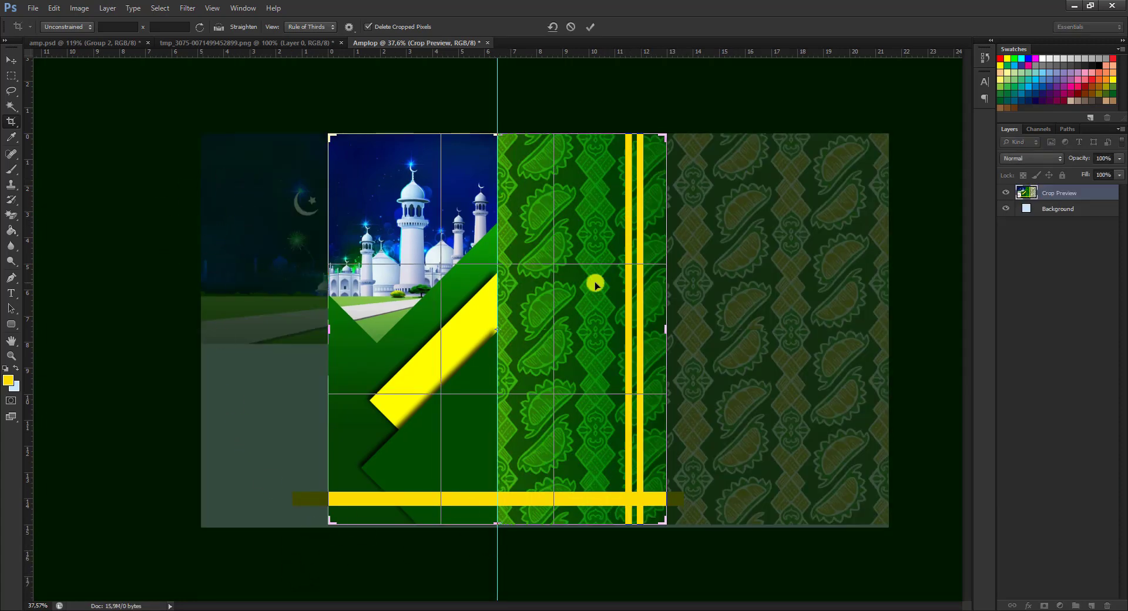
key("Return")
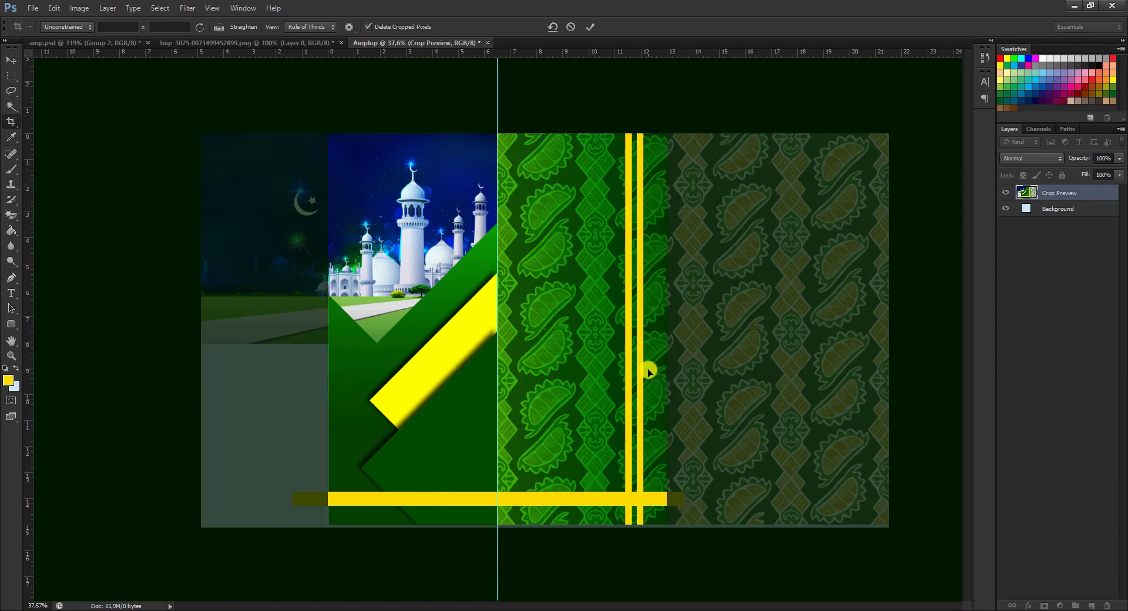
- Recommit the canvas crop, then bring up the amp.psd reference envelope
left_click(628, 365)
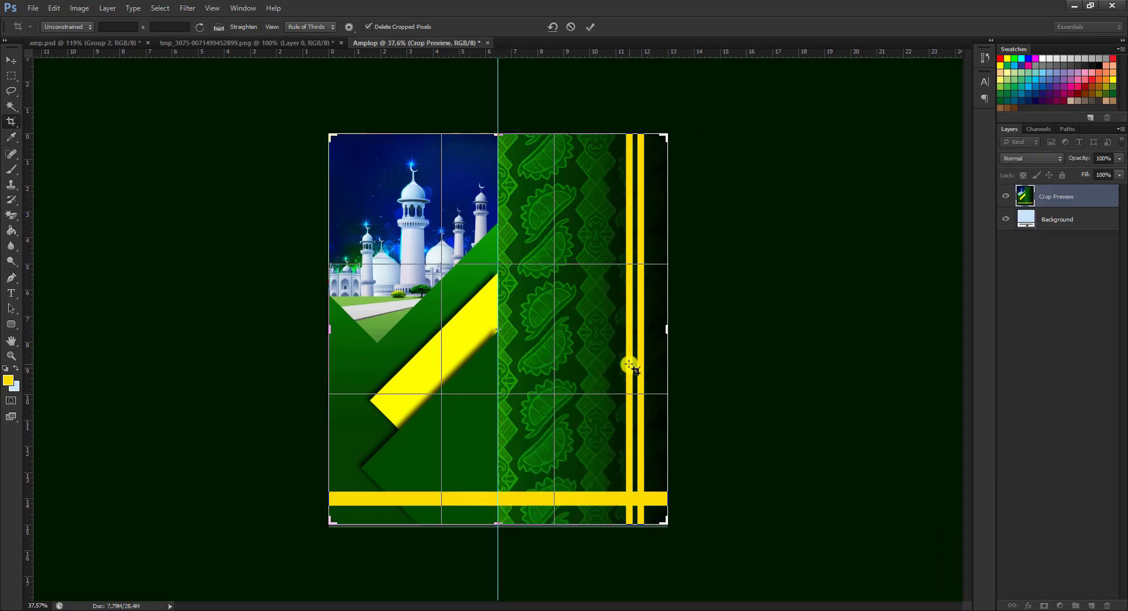
key("Return")
left_click(629, 366)
key("Return")
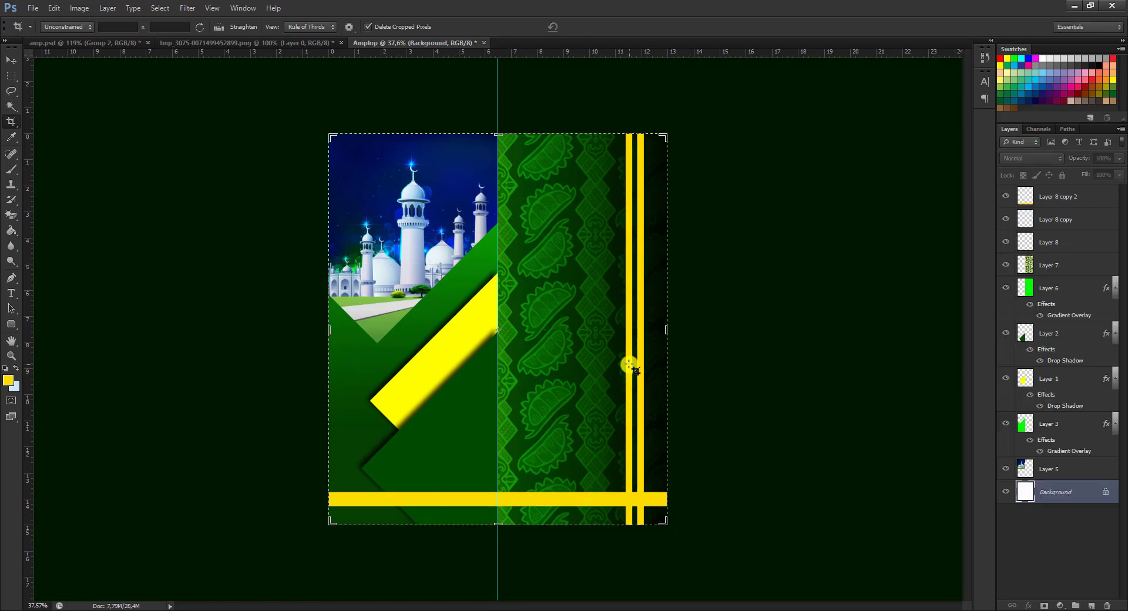
left_click(11, 60)
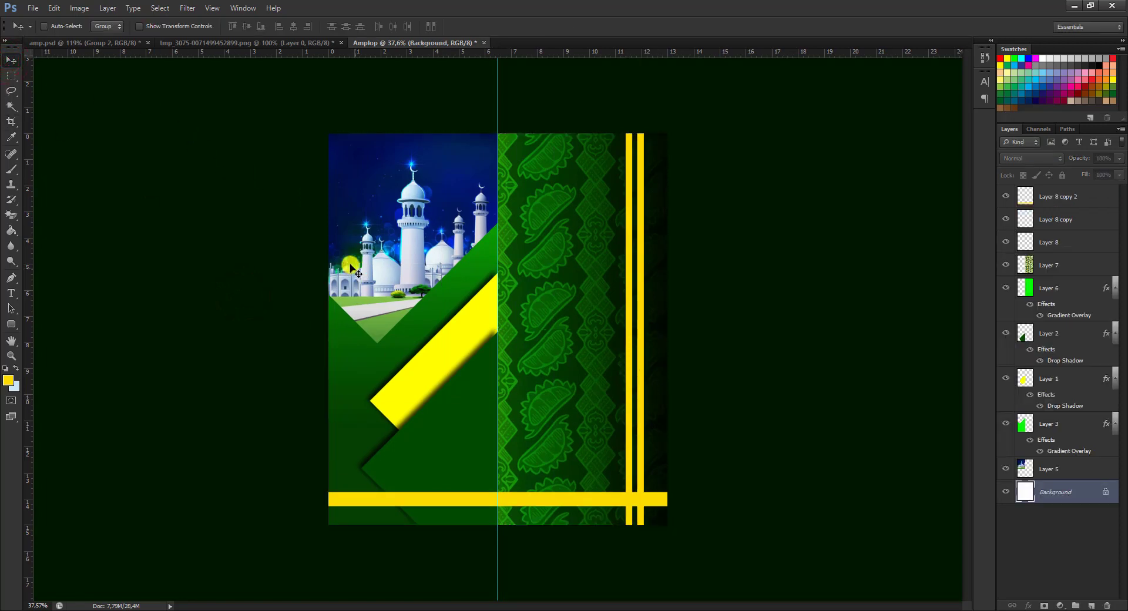
left_click(95, 43)
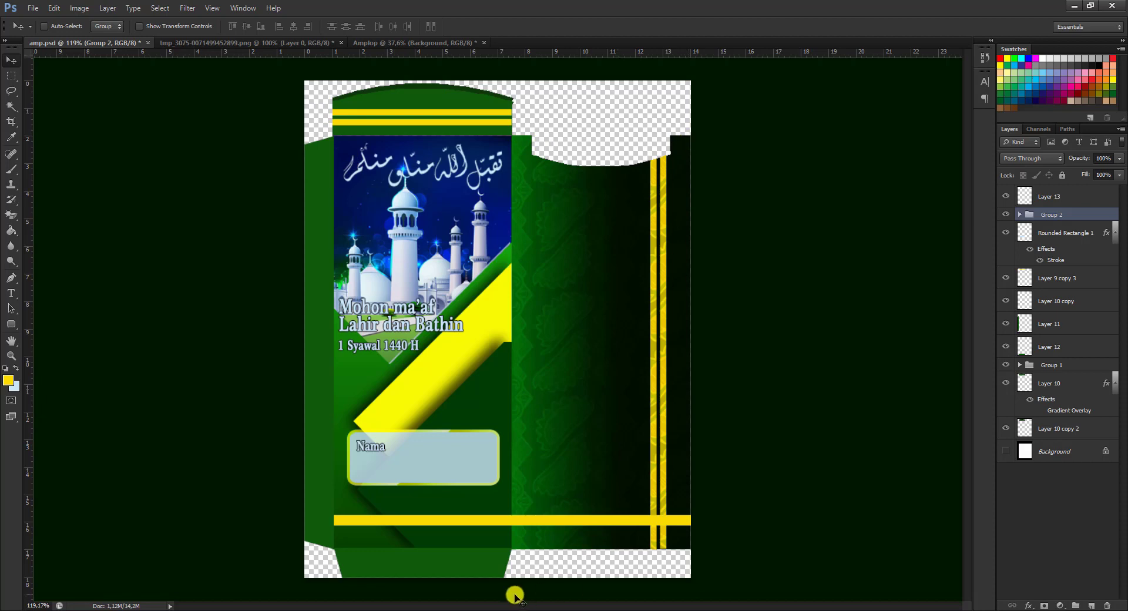
- Bring the Arabic calligraphy from tmp_3075 into Amplop as Layer 9 at the top
left_click(386, 43)
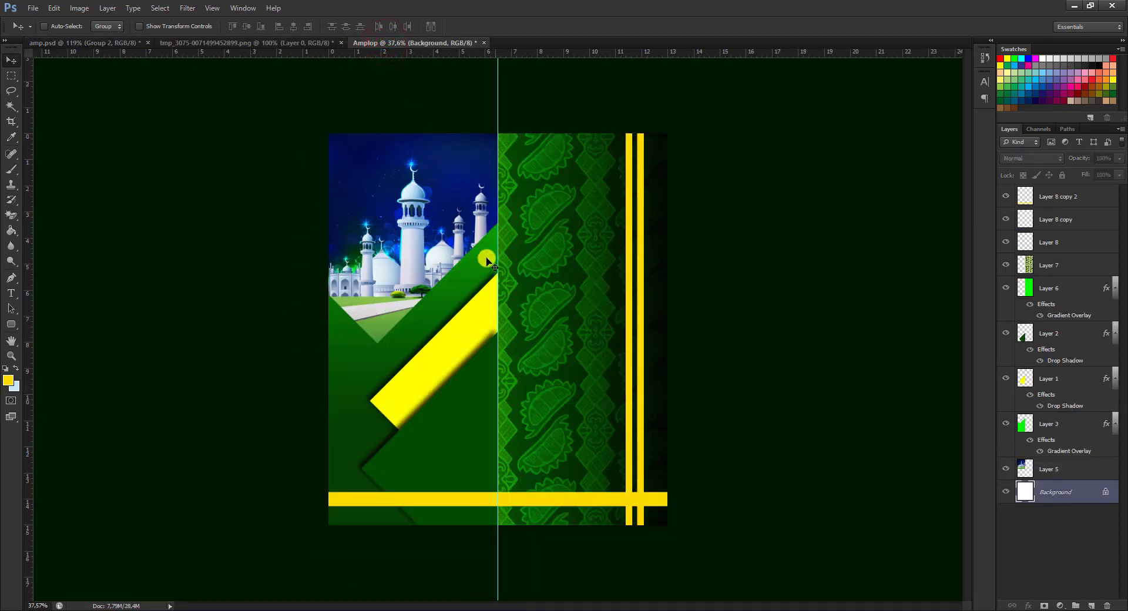
left_click(260, 45)
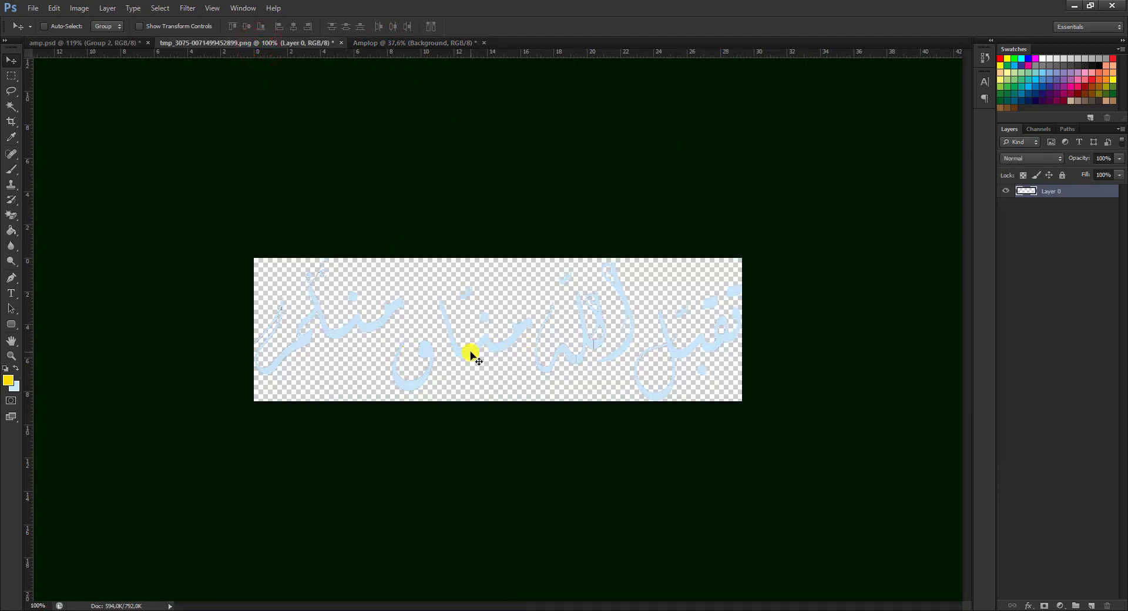
left_click_drag(475, 351, 379, 45)
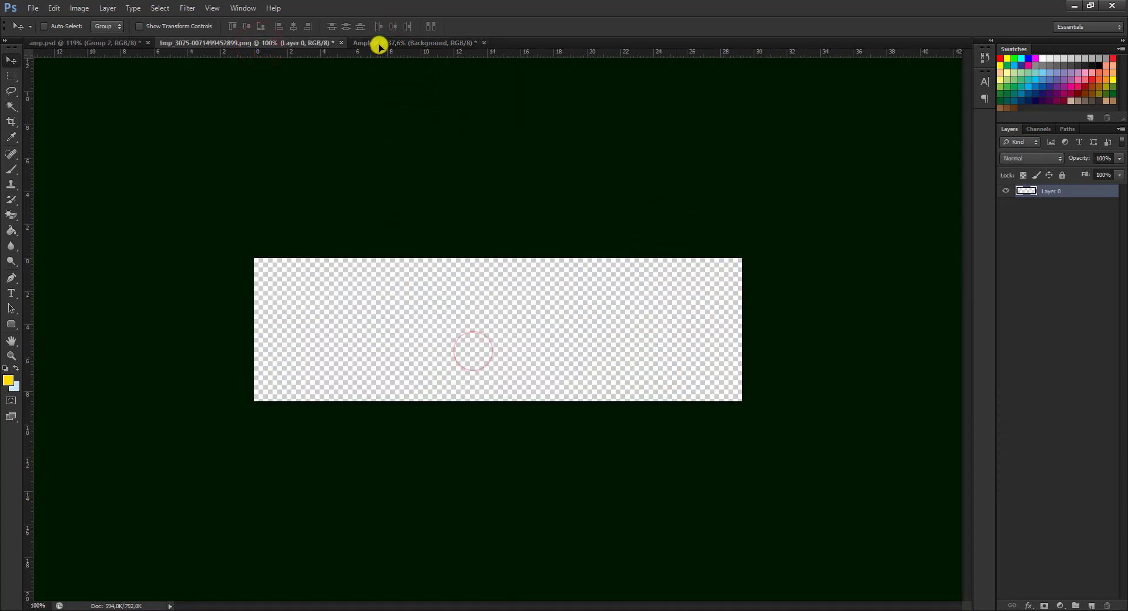
left_click_drag(379, 46, 402, 212)
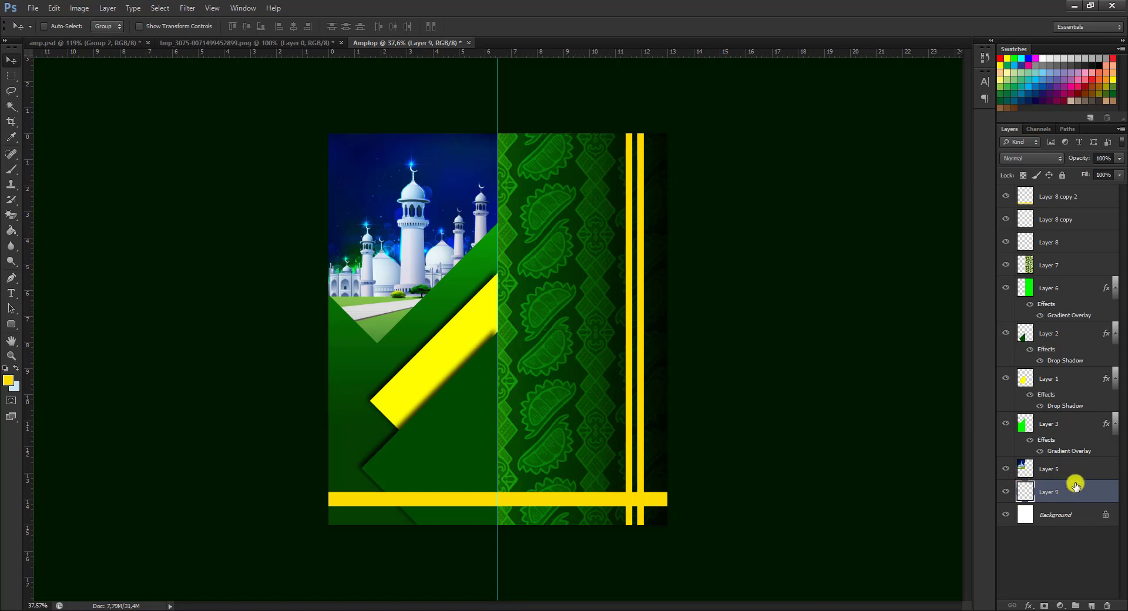
left_click_drag(1077, 494, 1065, 190)
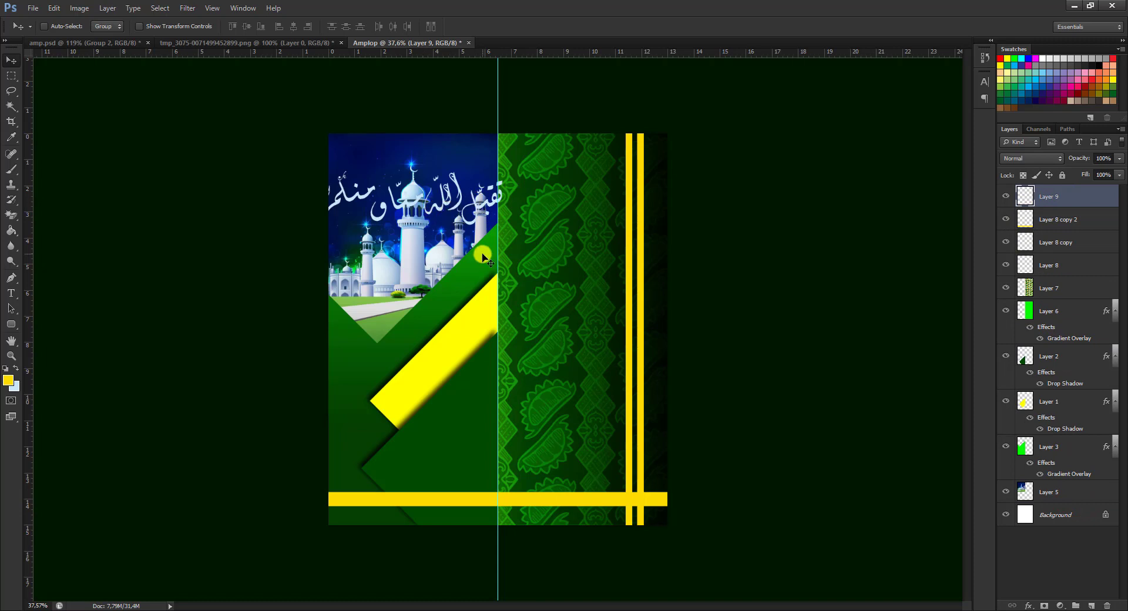
- Scale the calligraphy to about 85% and place it along the top of the mosque sky
key("ctrl+t")
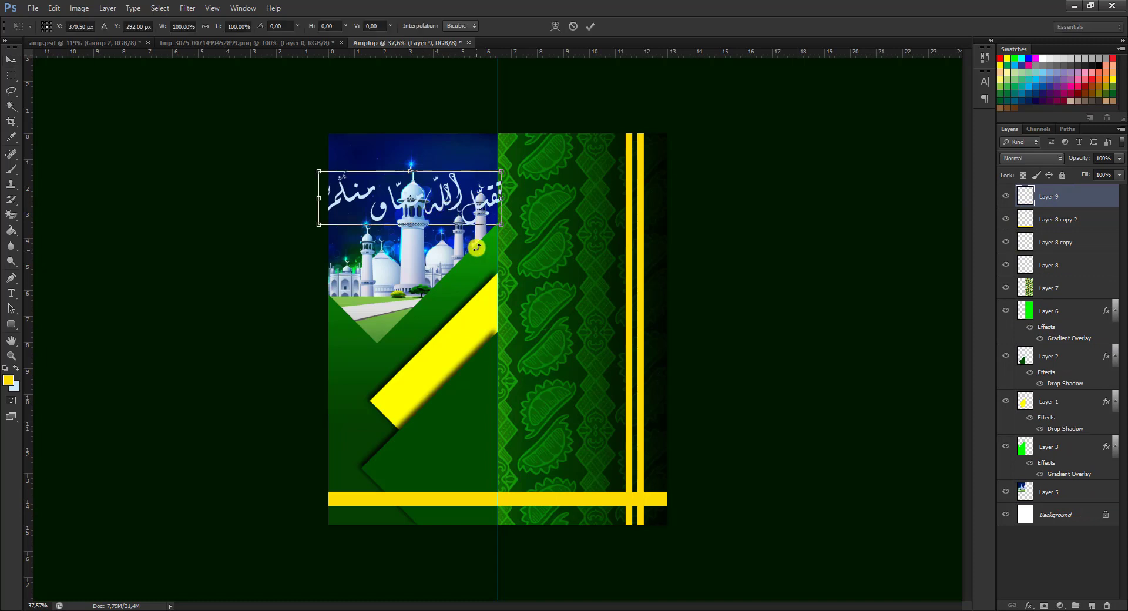
mouse_move(500, 172)
left_mouse_down()
mouse_move(450, 170)
mouse_move(456, 153)
left_mouse_up()
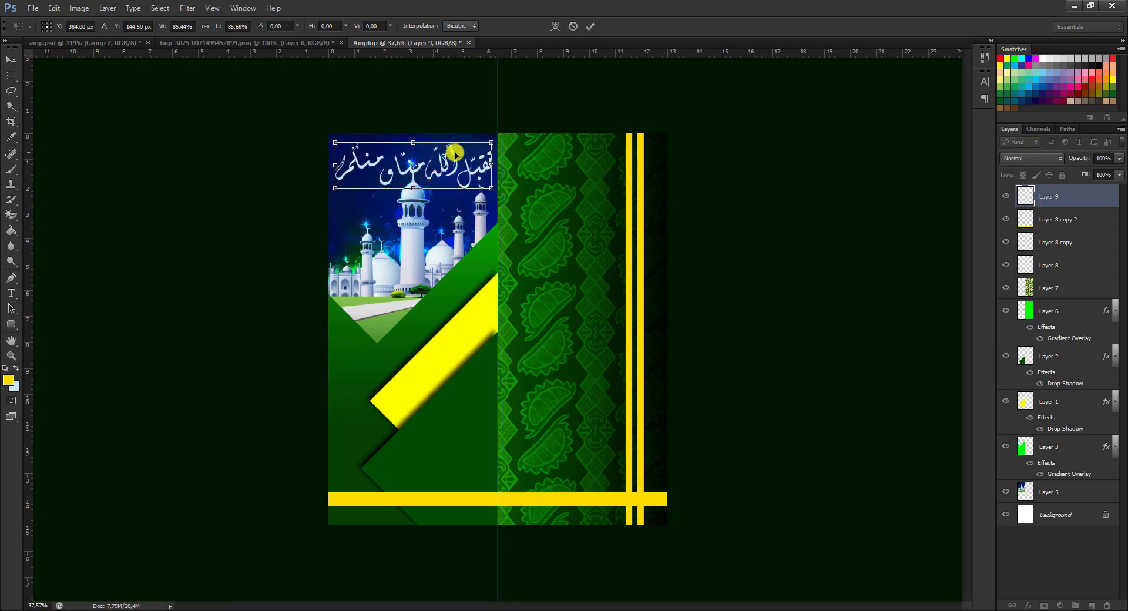
left_click_drag(461, 157, 462, 162)
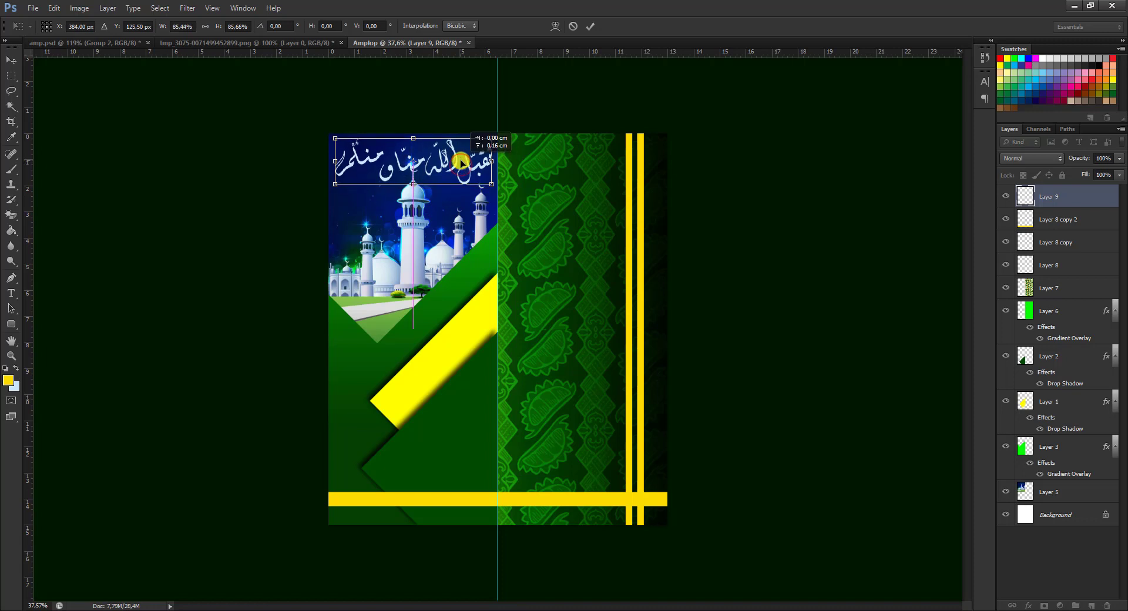
key("Return")
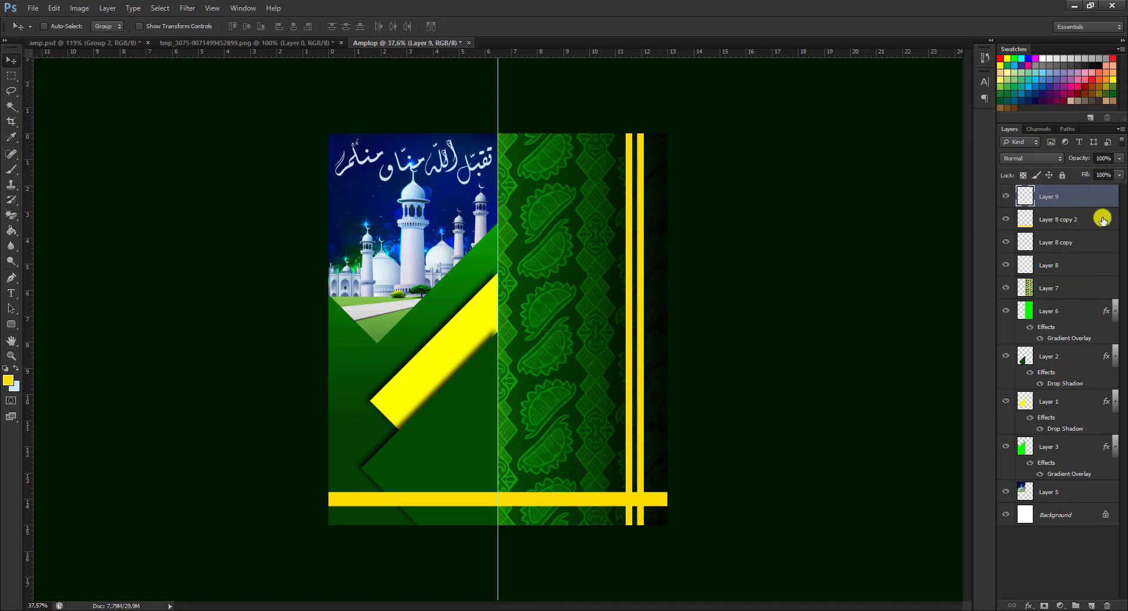
- Check the amp.psd reference and delete the accidental empty text layer in Amplop
left_click(12, 293)
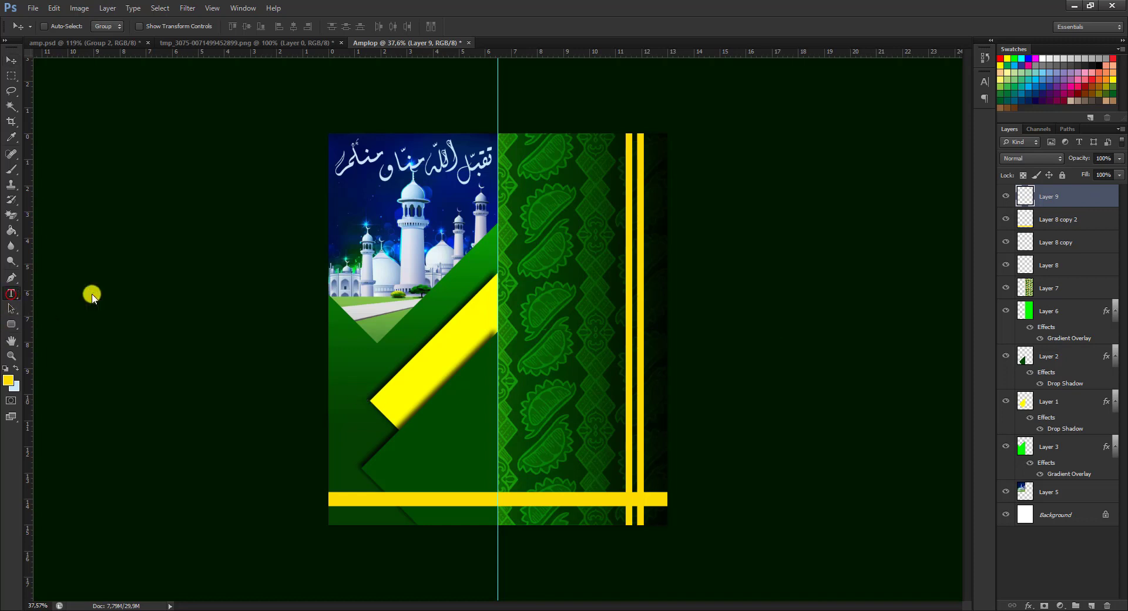
left_click(384, 339)
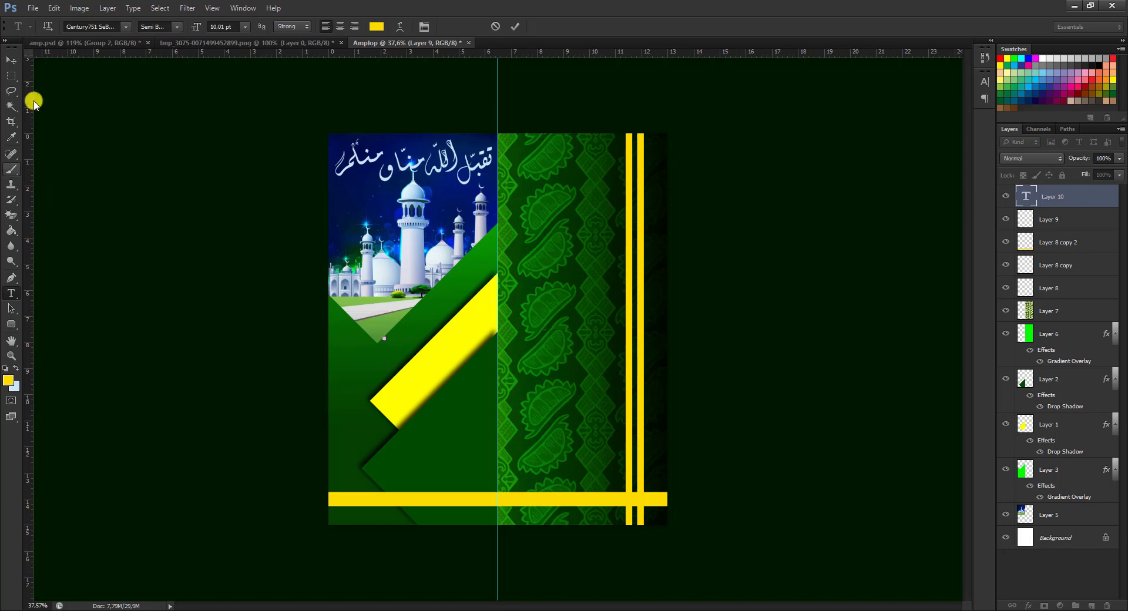
left_click(61, 44)
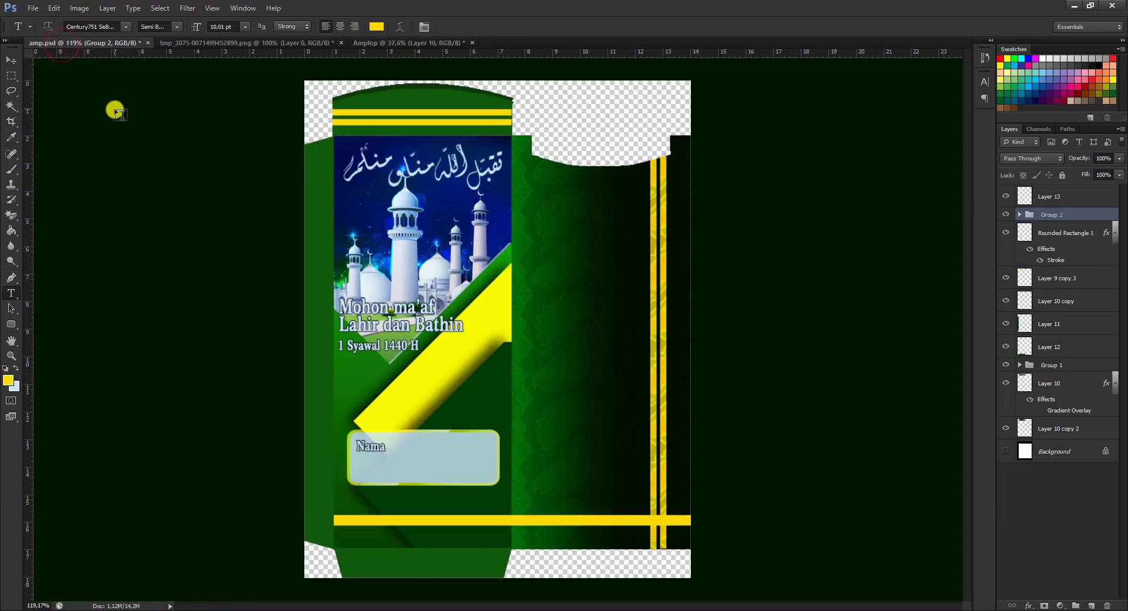
left_click(390, 50)
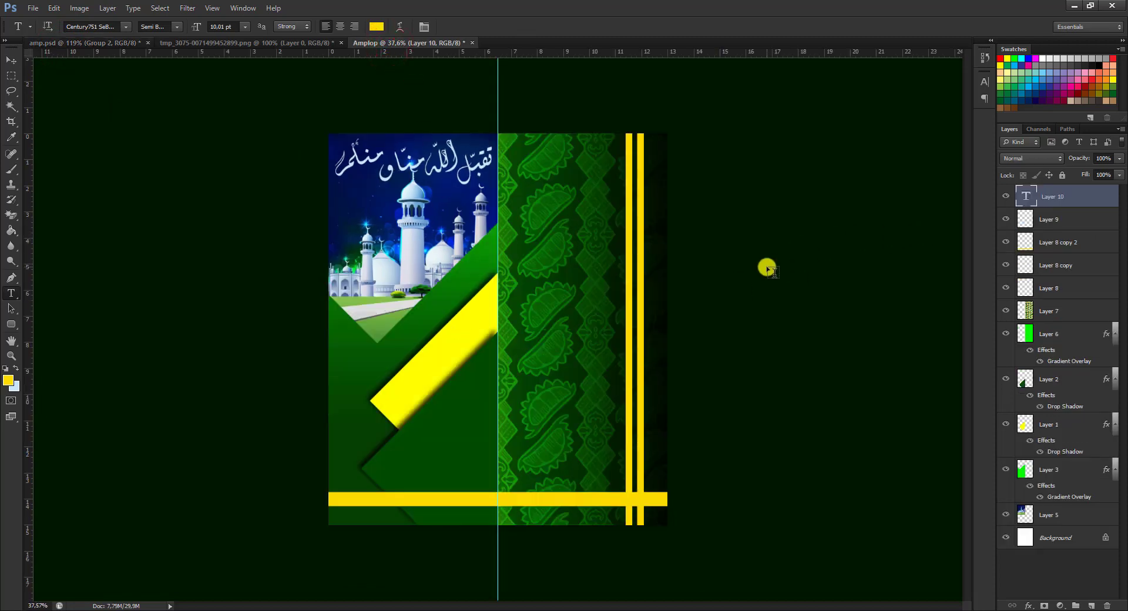
key("o")
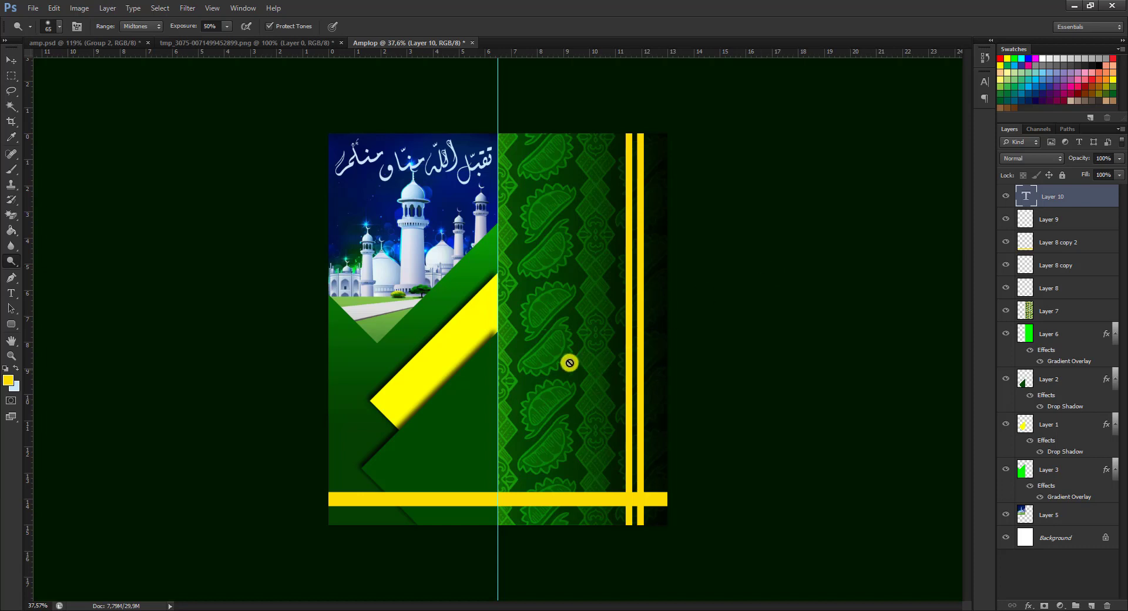
left_click(1084, 196)
key("Delete")
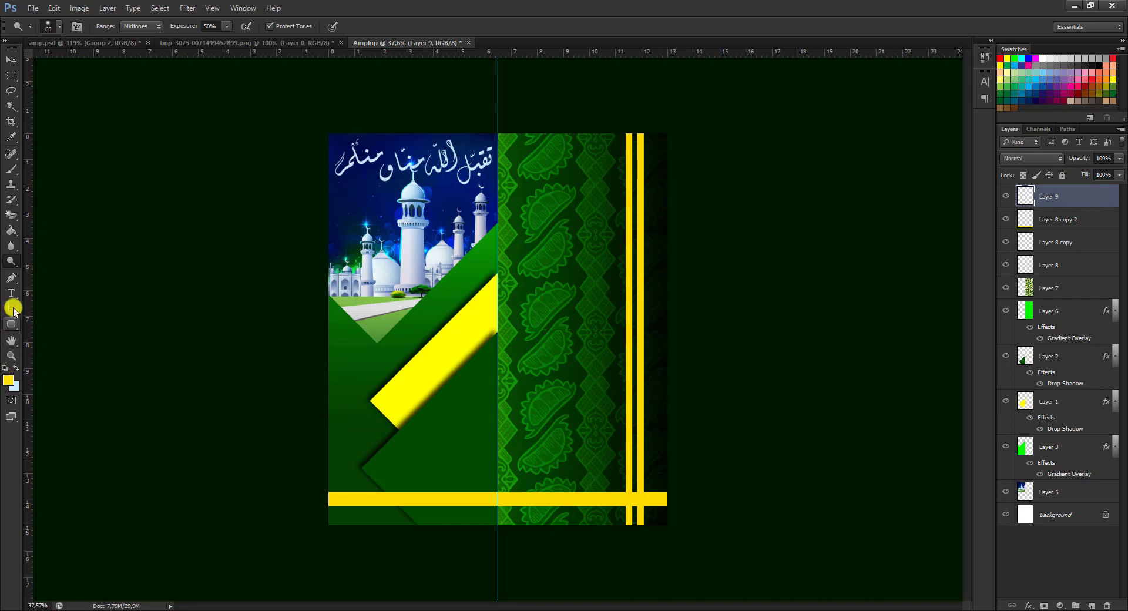
- Add yellow 'Mohon ma'af Lahir dan Bathin' text at 18 pt on the mosque's lower left
left_click(12, 294)
left_click(356, 345)
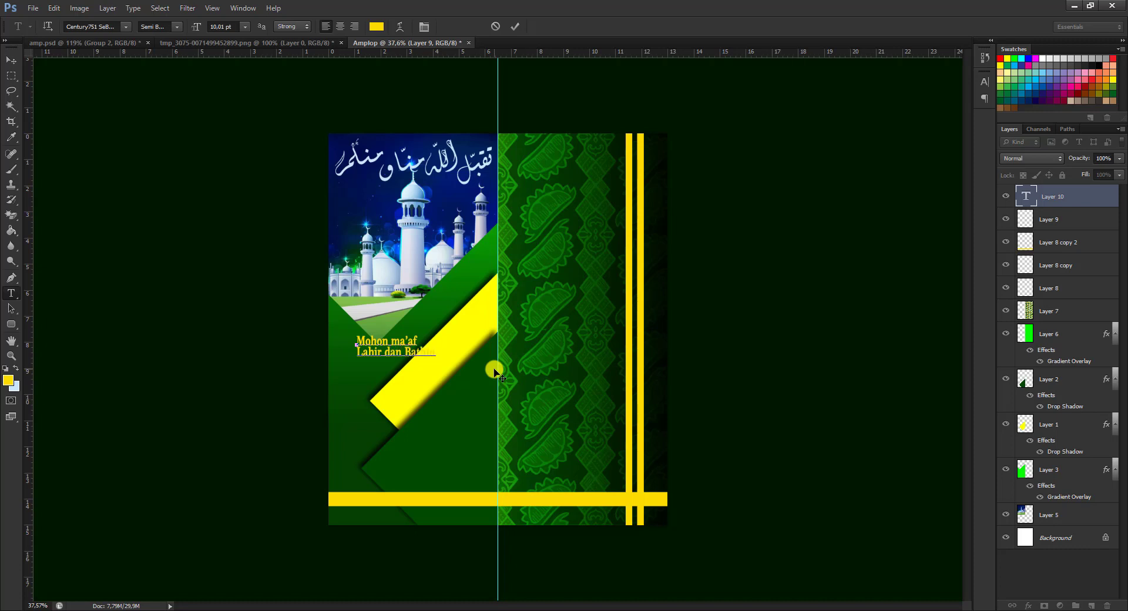
key("ctrl+a")
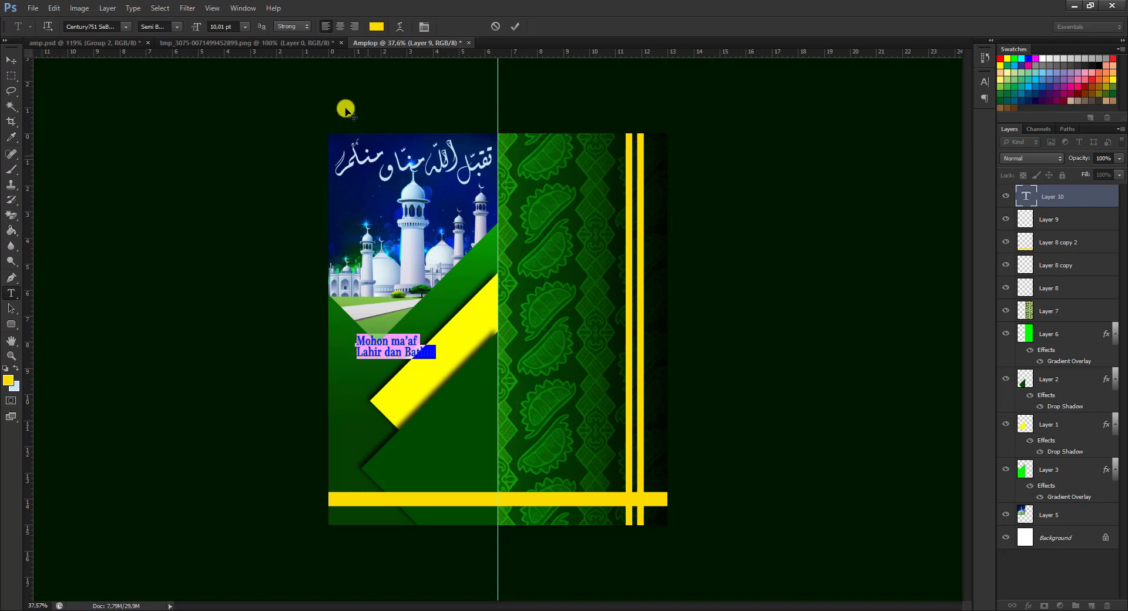
left_click_drag(201, 30, 202, 30)
left_click(11, 61)
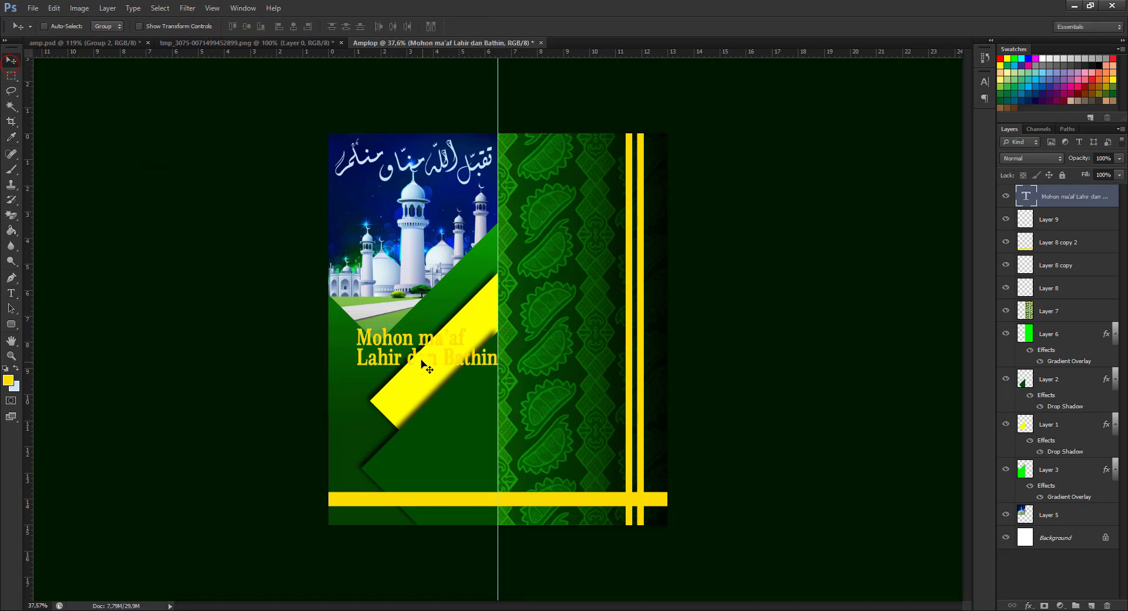
left_click_drag(427, 349, 405, 313)
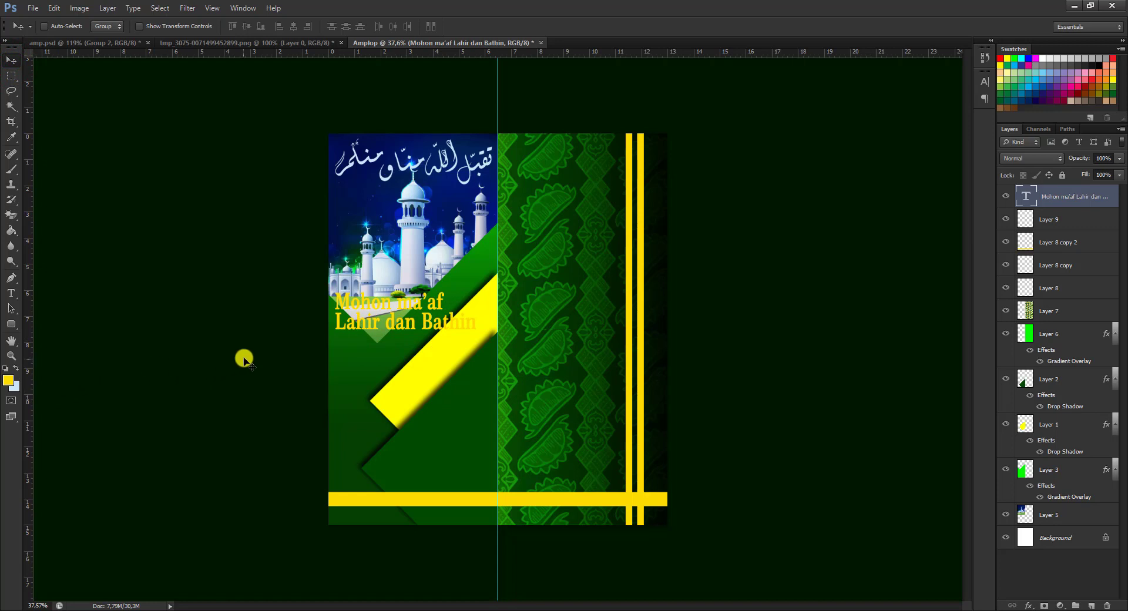
- Recolour the greeting text light blue
left_click(11, 293)
left_click(389, 308)
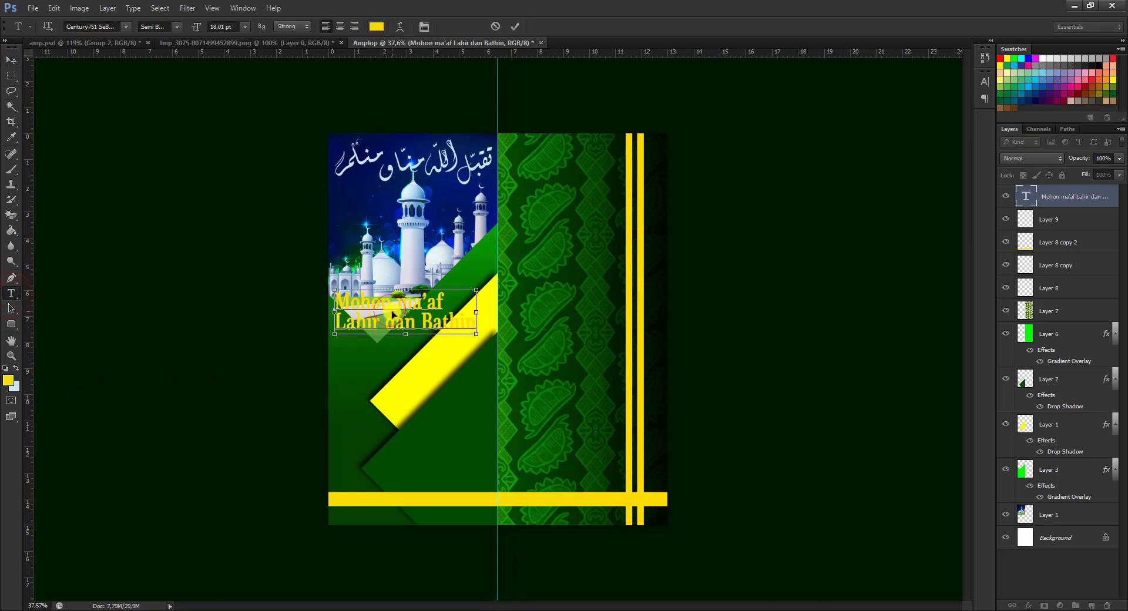
key("ctrl+a")
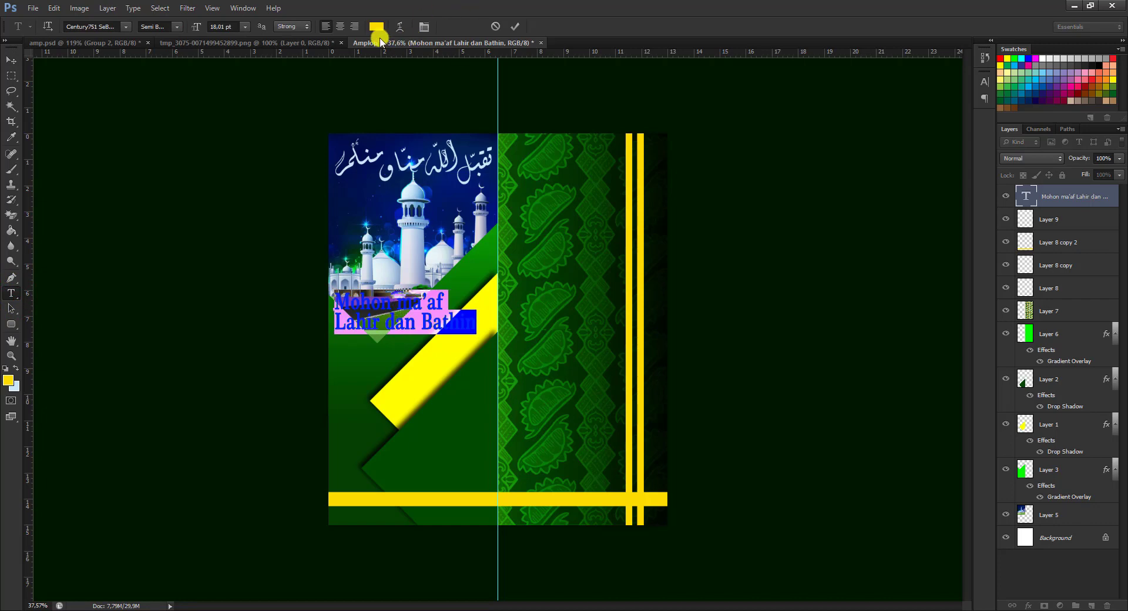
left_click(376, 28)
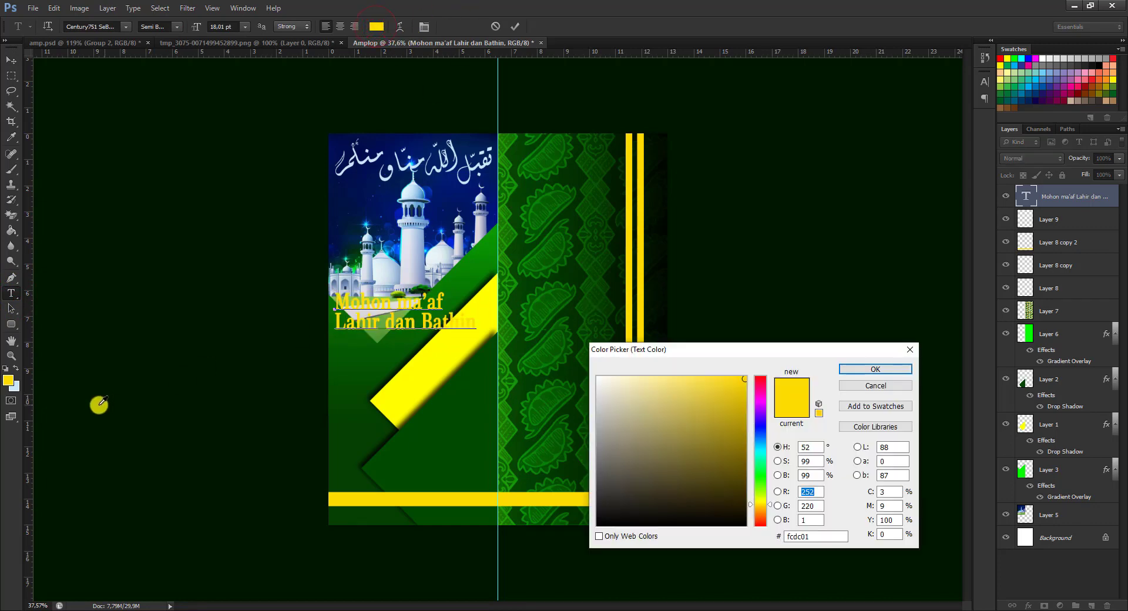
left_click(905, 351)
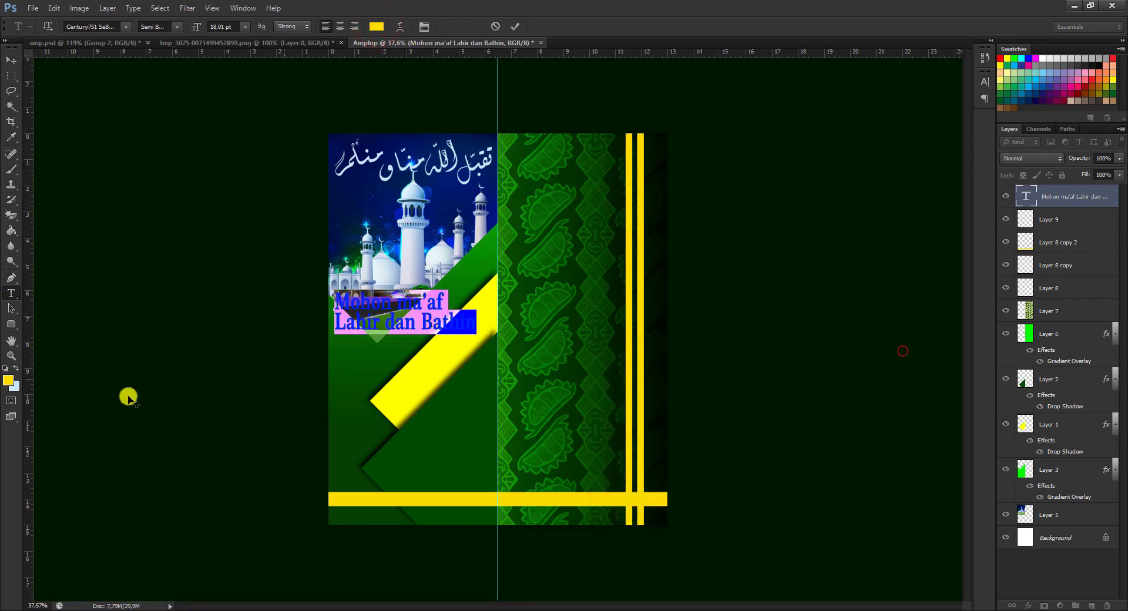
left_click(15, 371)
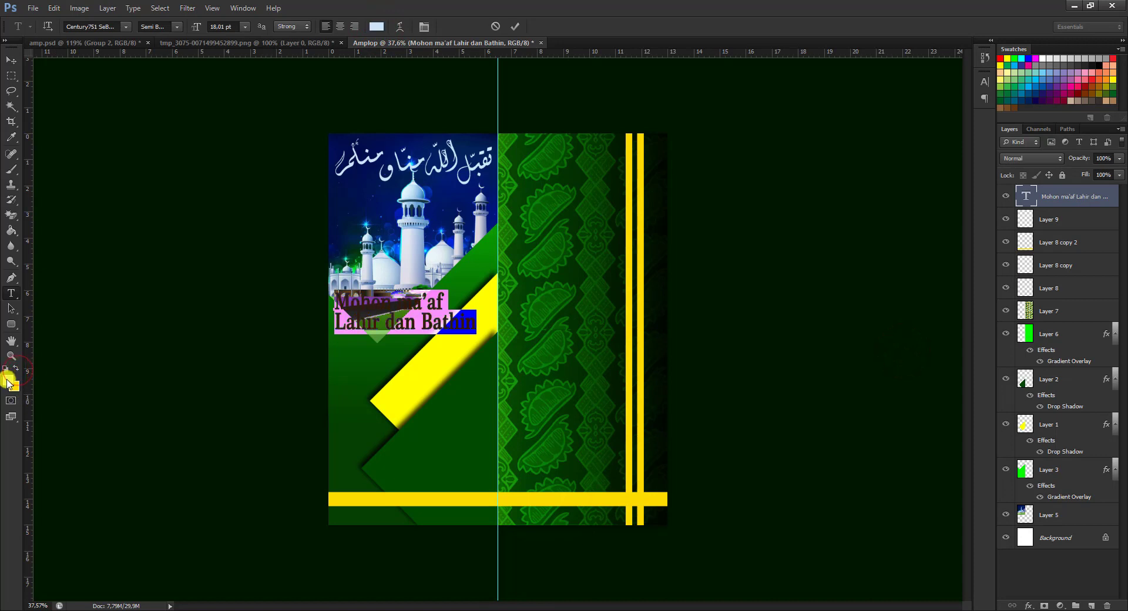
left_click(405, 326)
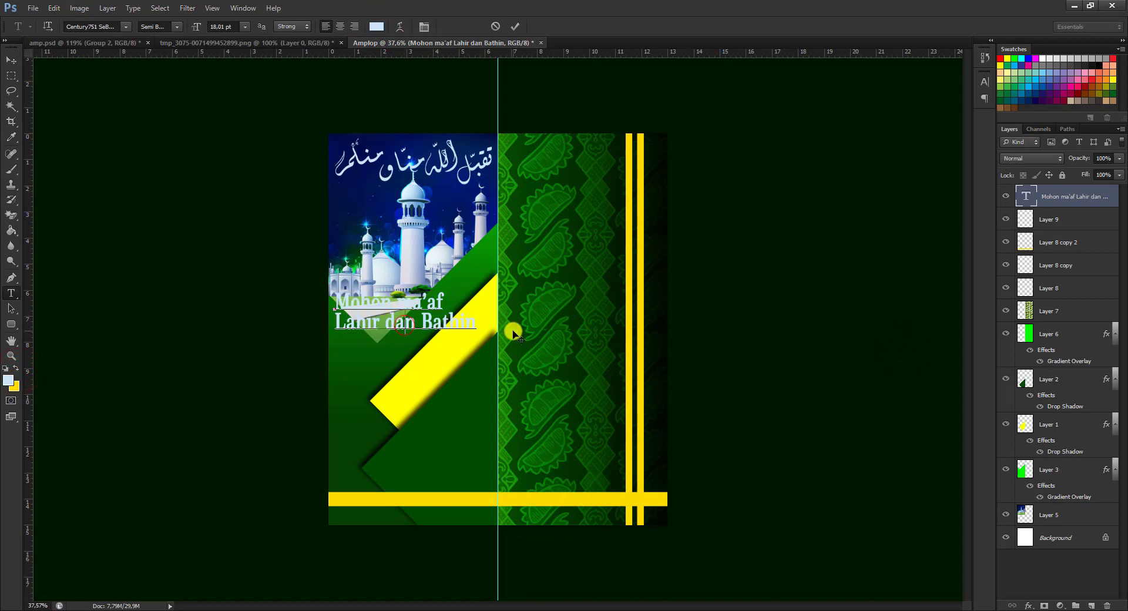
left_click(1089, 201)
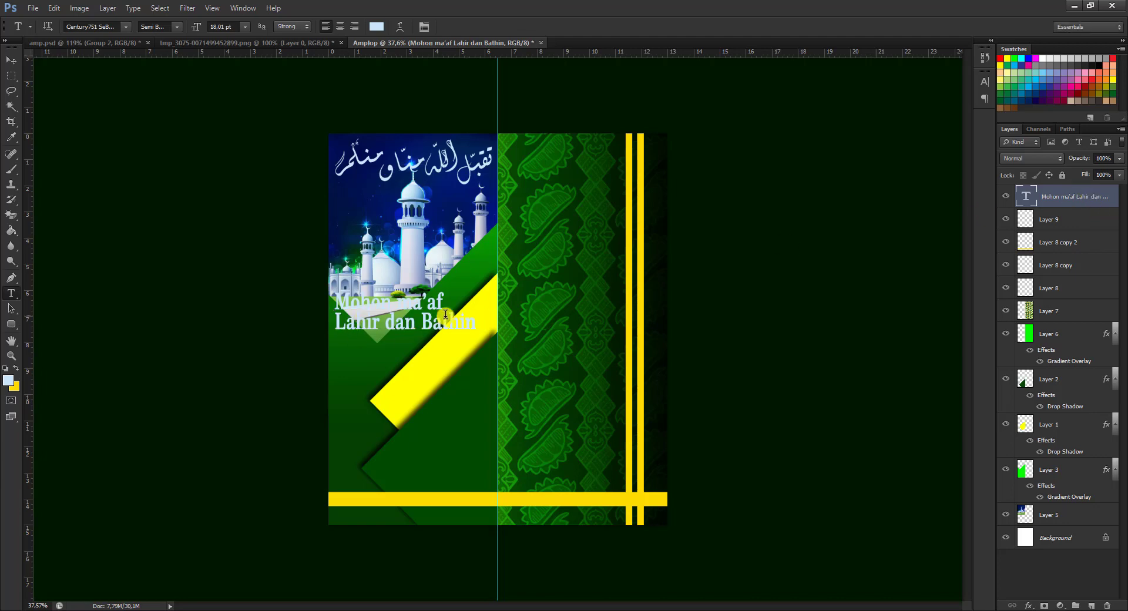
- Give the greeting text layer a 3 px stroke outline through Blending Options
right_click(1092, 203)
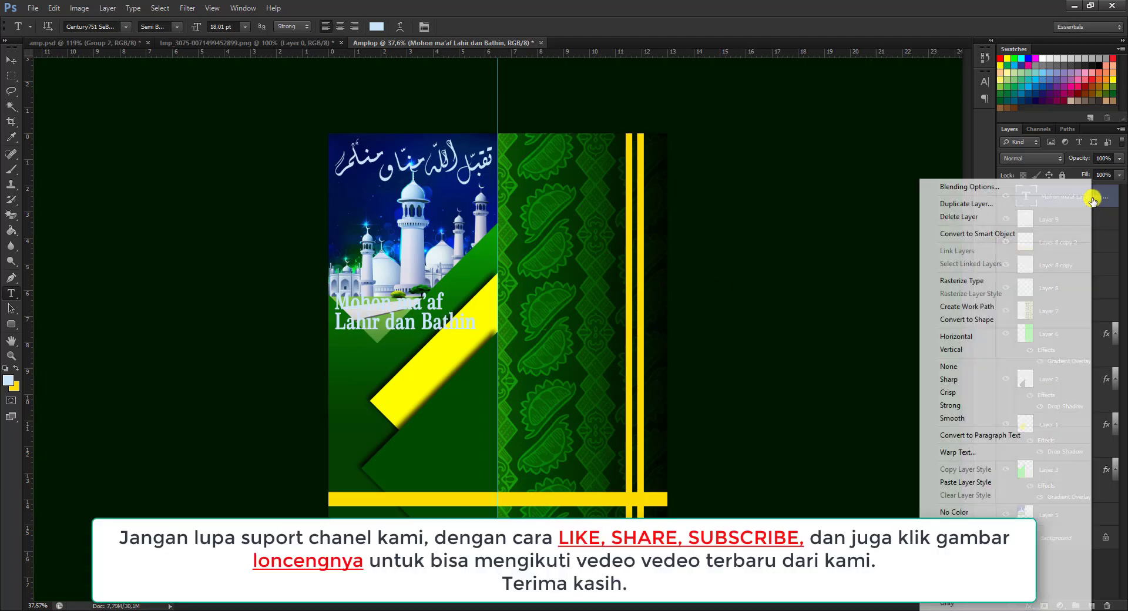
left_click(1005, 184)
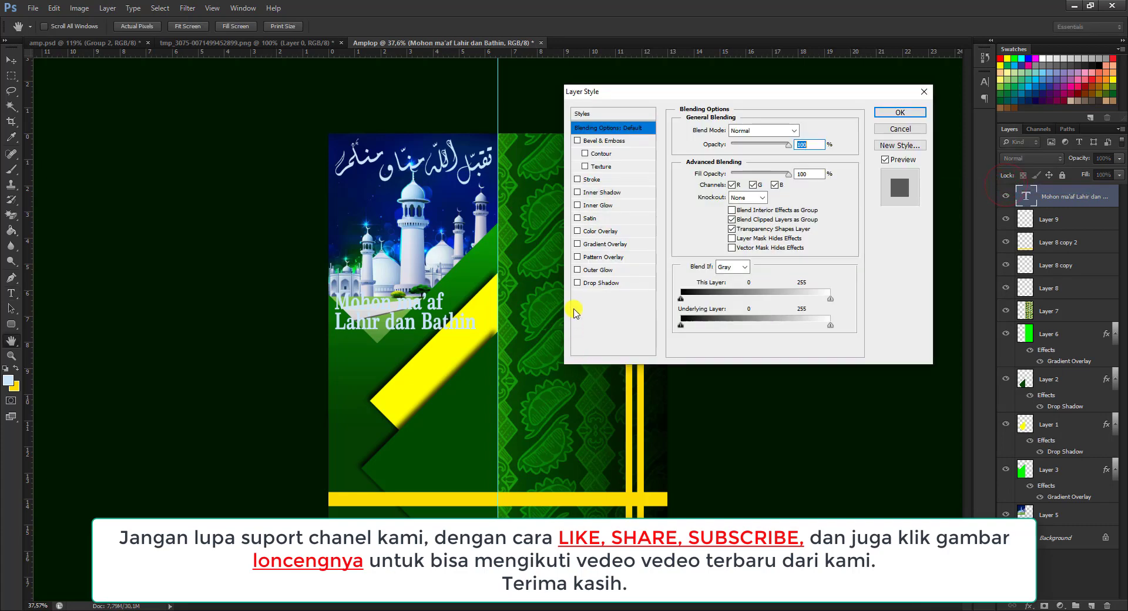
left_click_drag(663, 104, 645, 229)
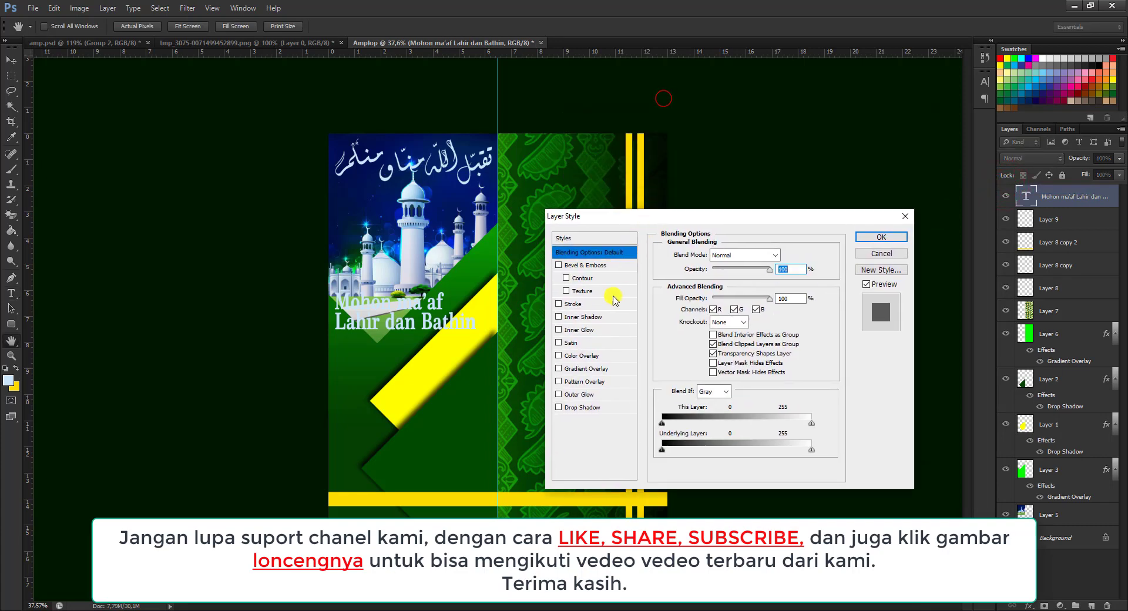
left_click(573, 303)
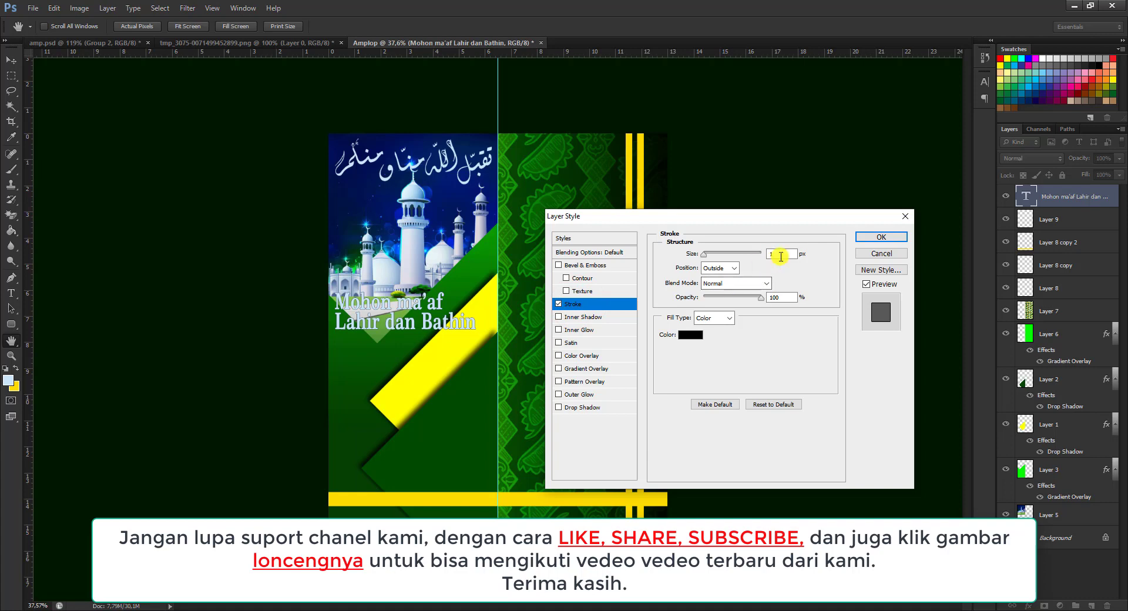
type("3")
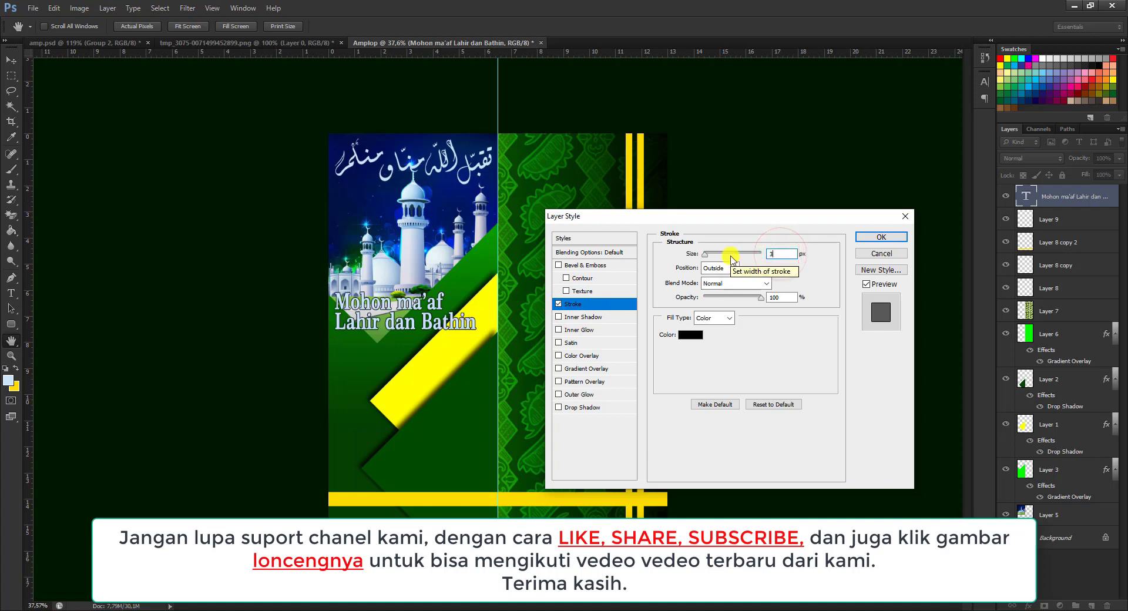
left_click(868, 239)
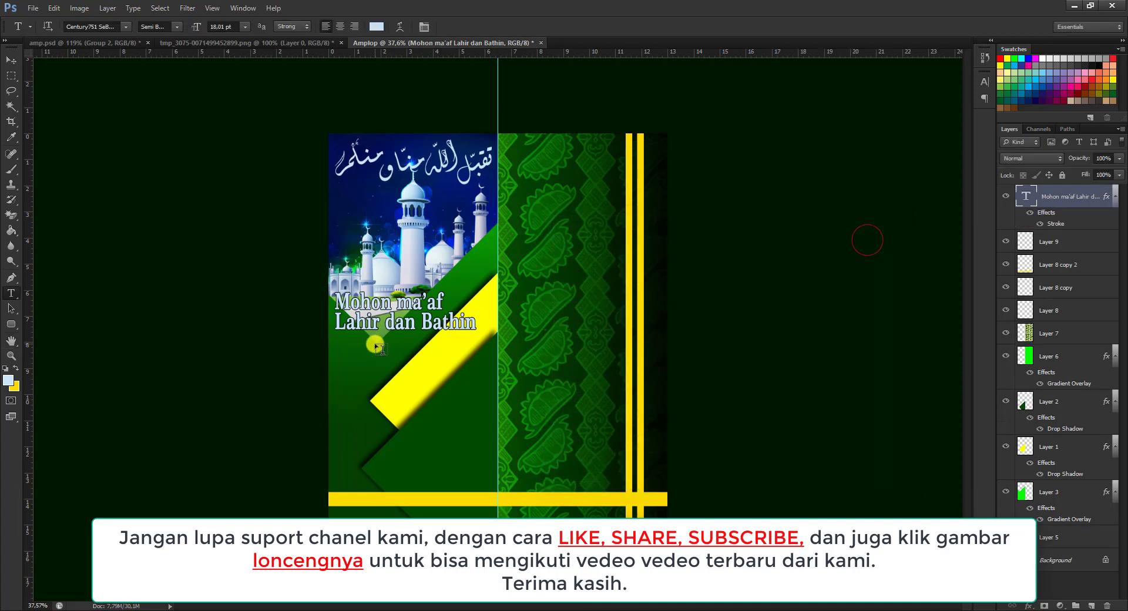
left_click(362, 354)
type("1 Syawal 1440 H")
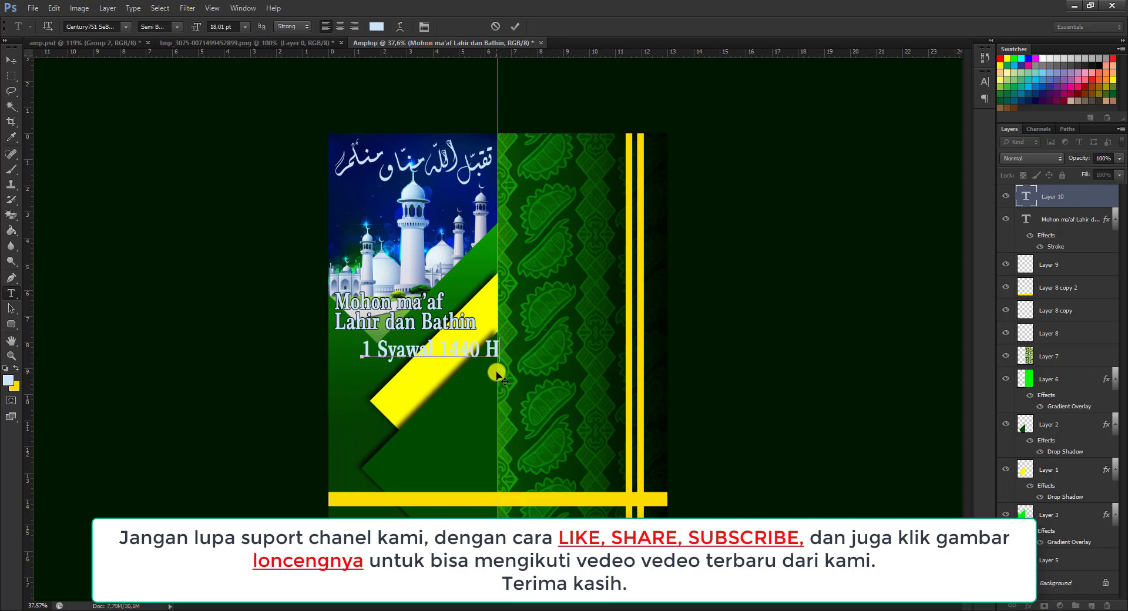
- Shrink the '1 Syawal 1440 H' line to 11.01 pt and tuck it below the greeting
key("ctrl+a")
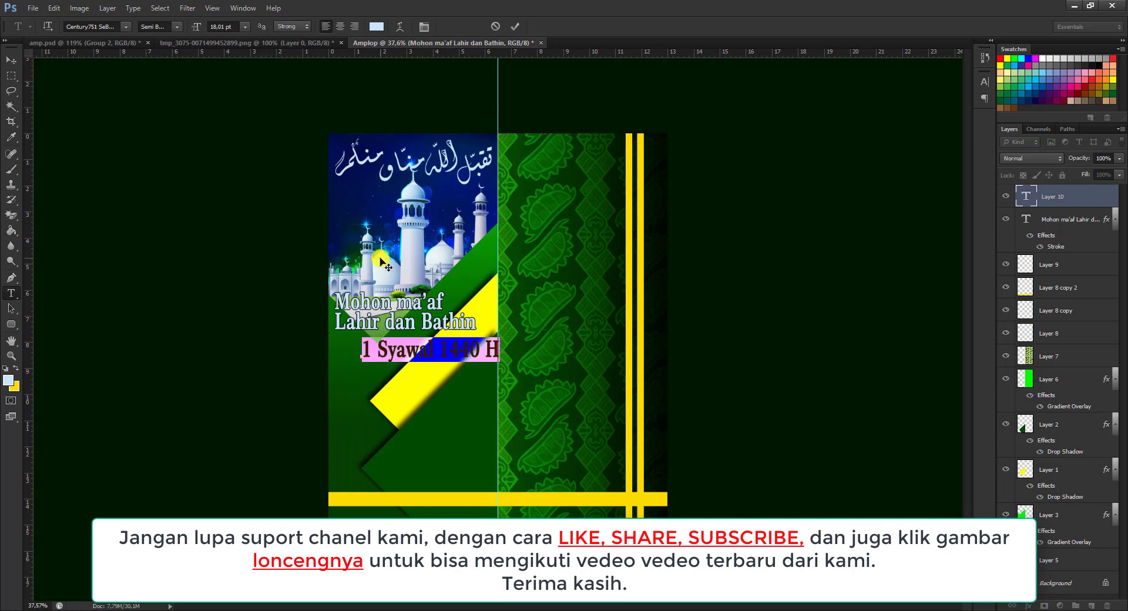
left_click_drag(200, 26, 197, 28)
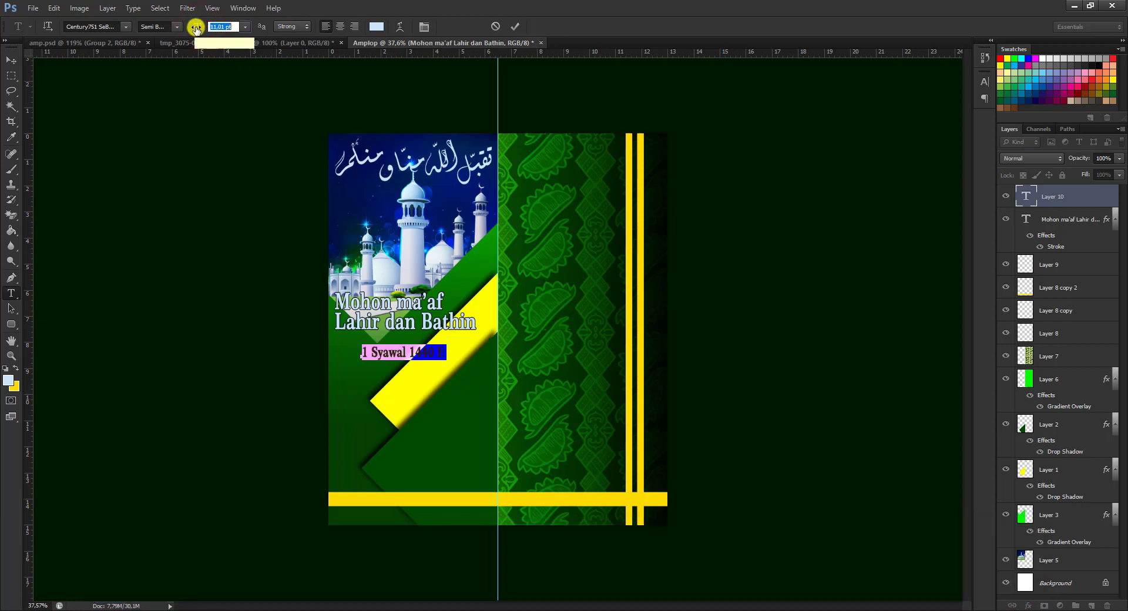
left_click(11, 59)
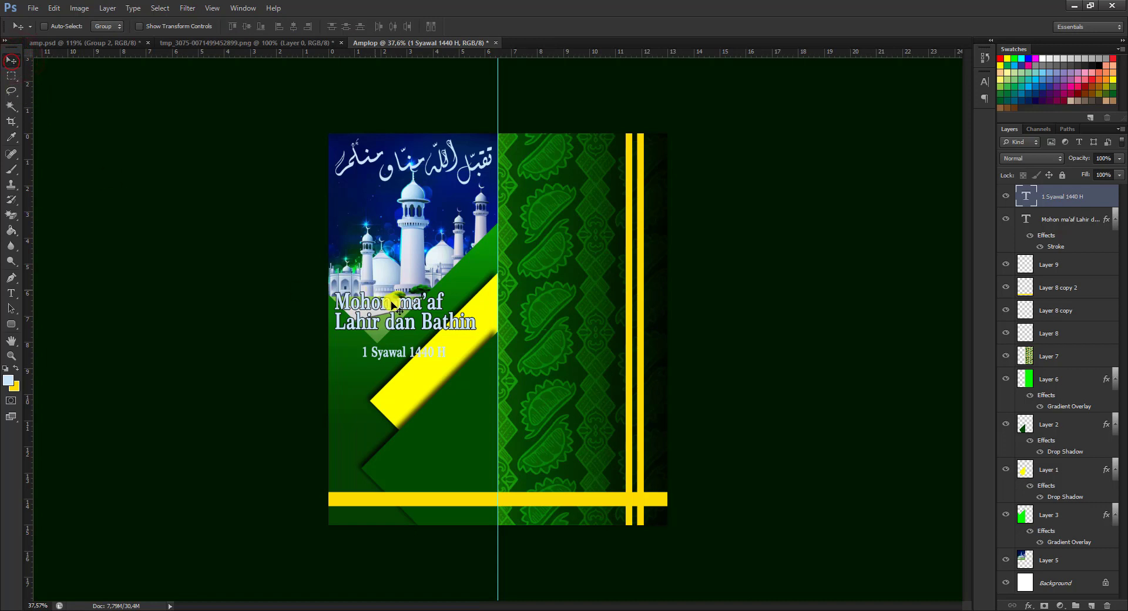
left_click_drag(399, 356, 378, 345)
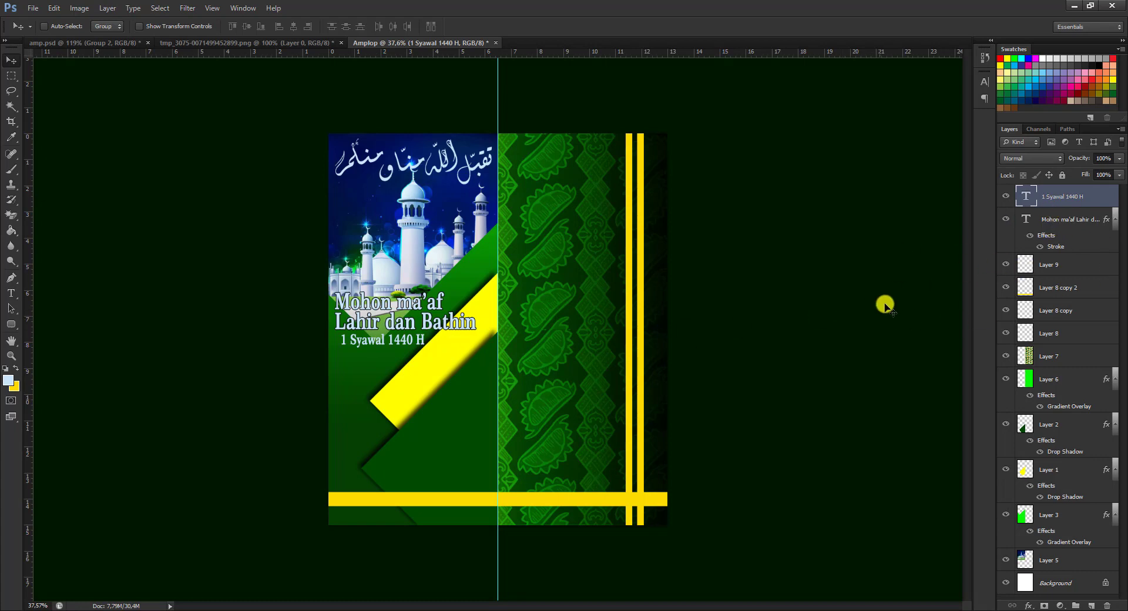
left_click(1070, 221)
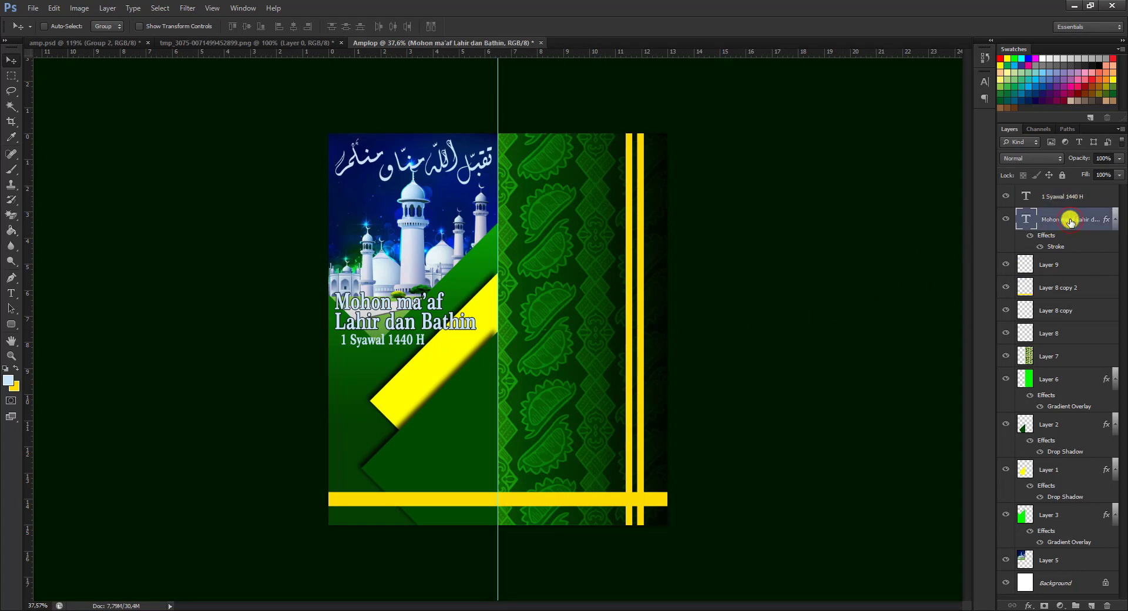
- Copy the greeting's stroke style onto the date line, nudge it, and add a layer above Layer 9
right_click(1070, 221)
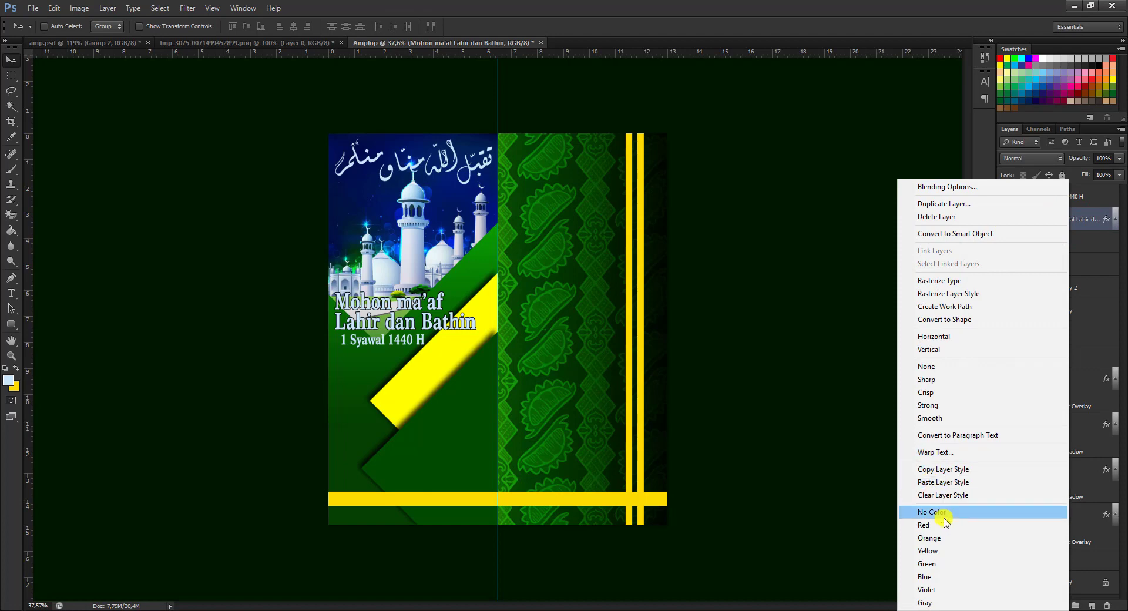
left_click(964, 469)
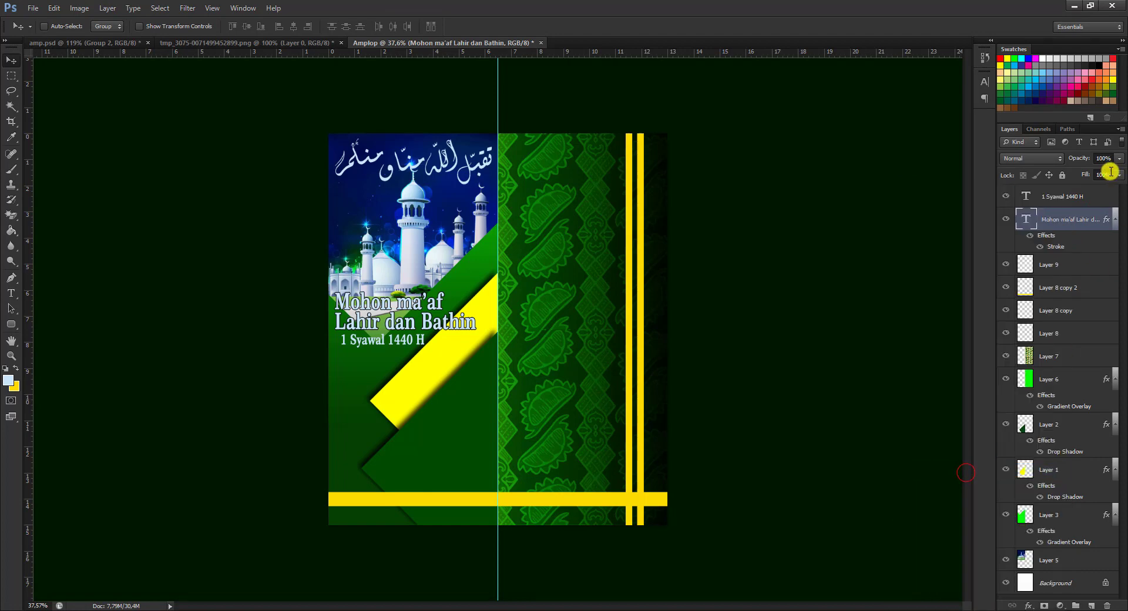
left_click(1081, 201)
right_click(1081, 201)
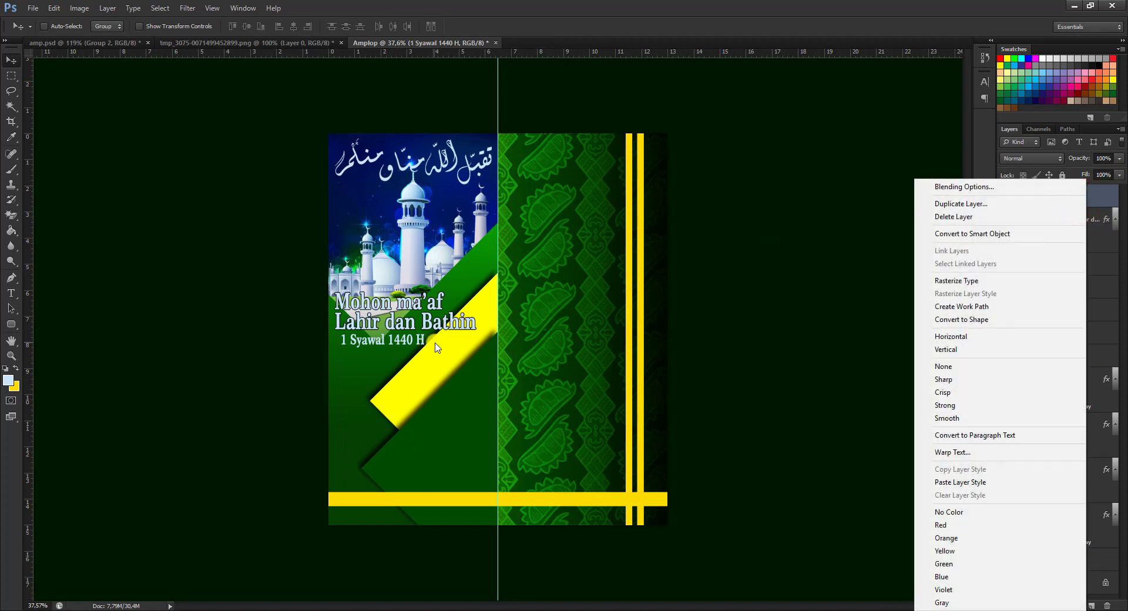
left_click(969, 483)
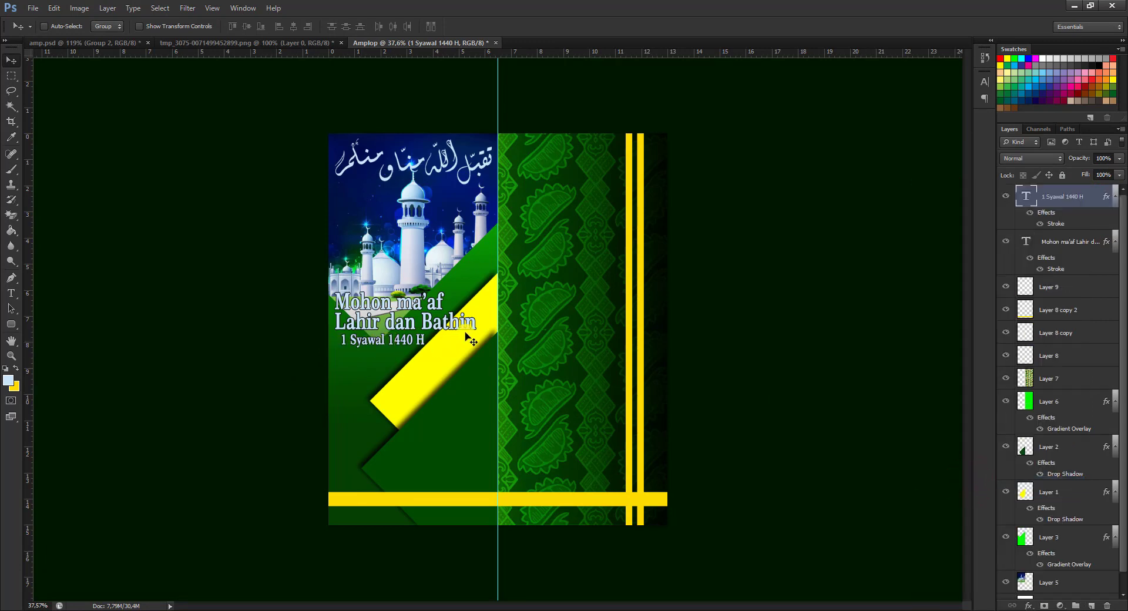
left_click(432, 327)
left_click_drag(374, 348, 369, 352)
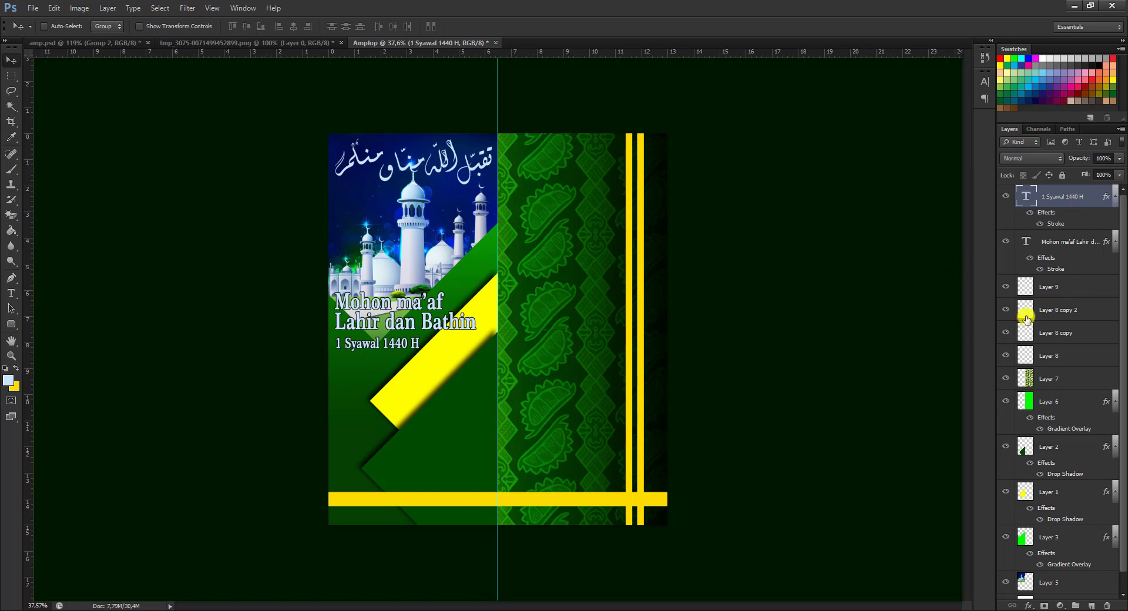
left_click(1084, 290)
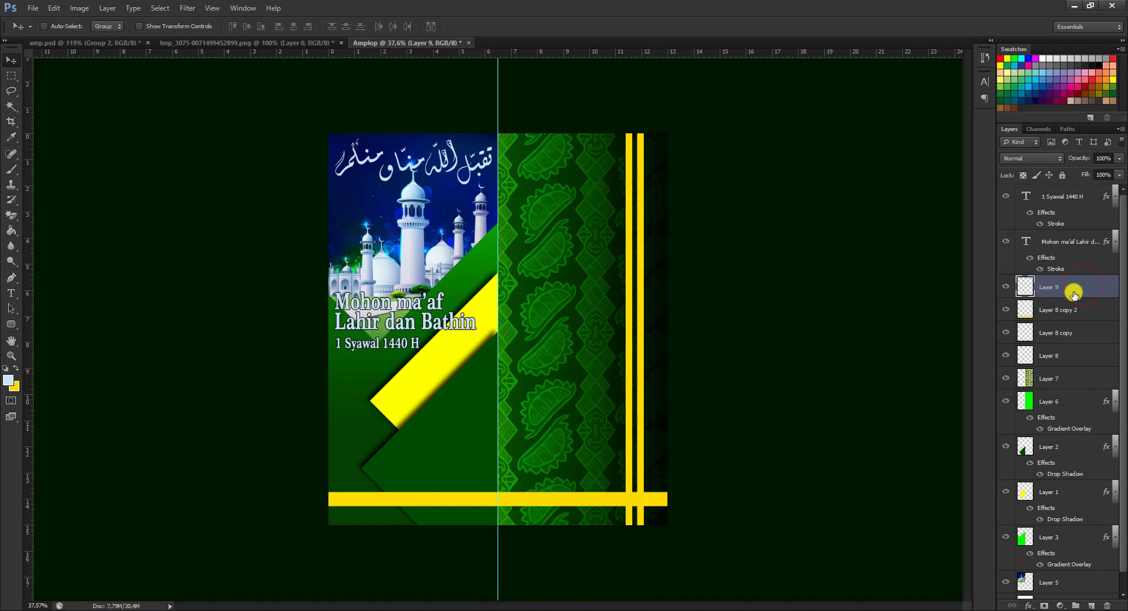
left_click(1090, 605)
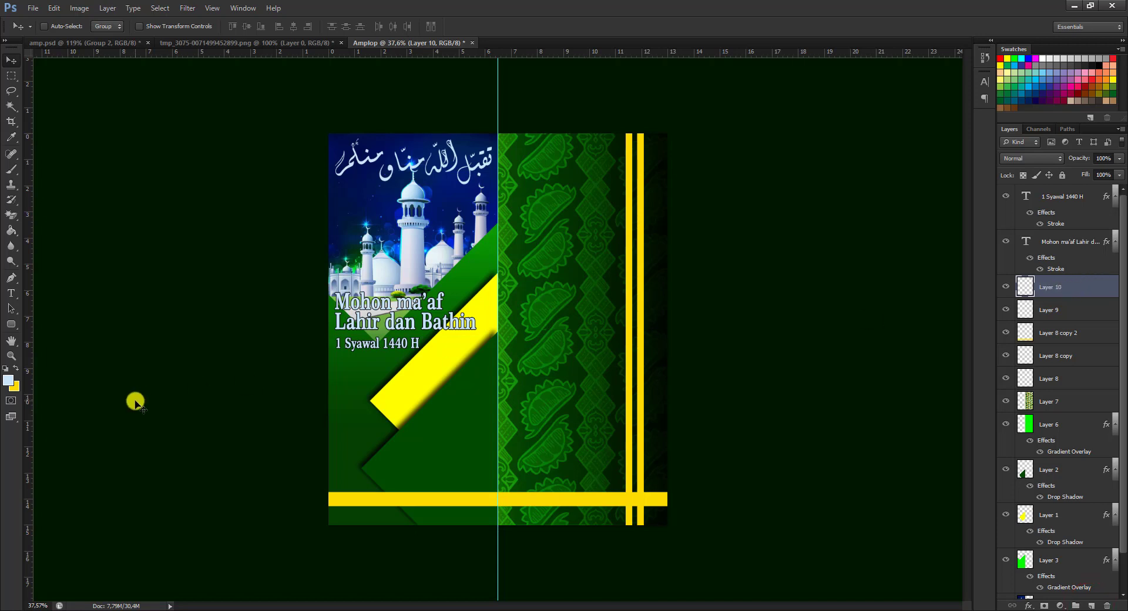
- Draw a light-blue 634 × 248 px rounded rectangle below the date and rasterize it
left_click(10, 324)
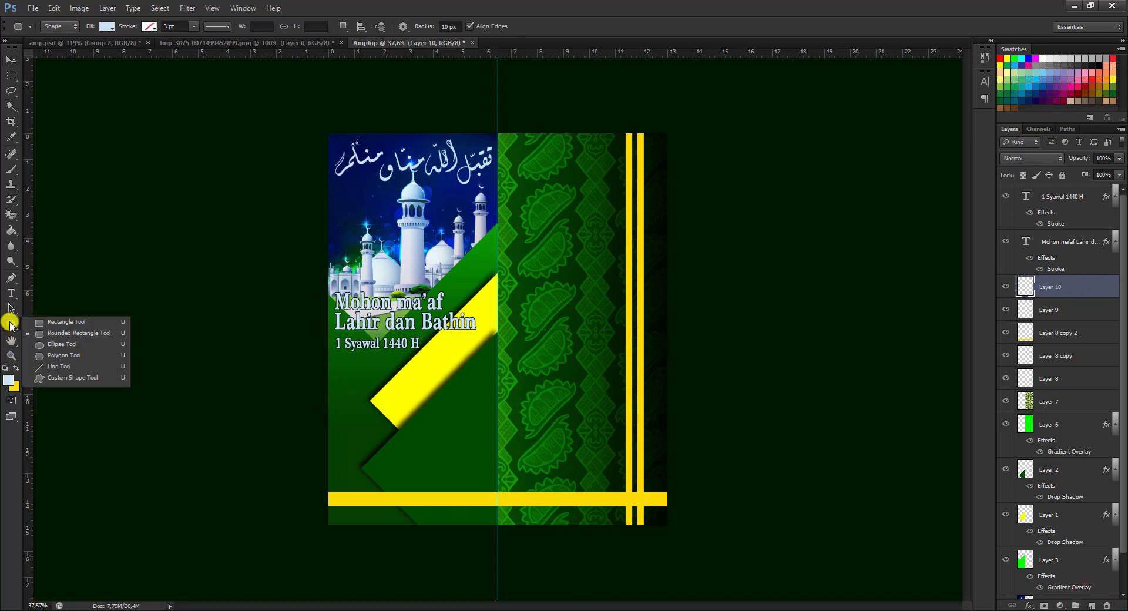
left_click(84, 333)
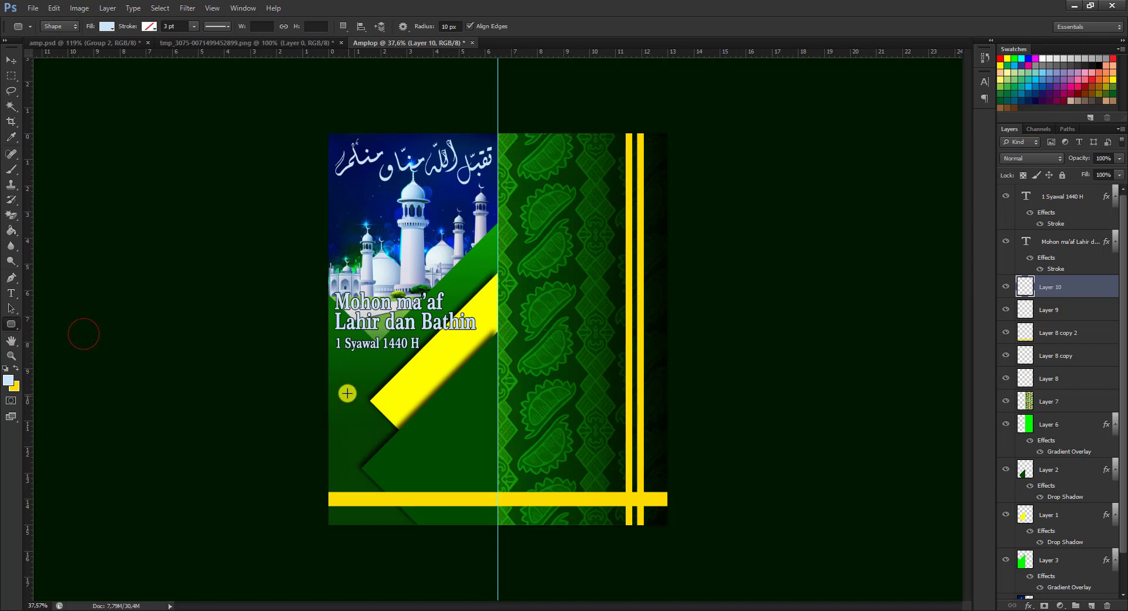
left_click_drag(348, 388, 485, 440)
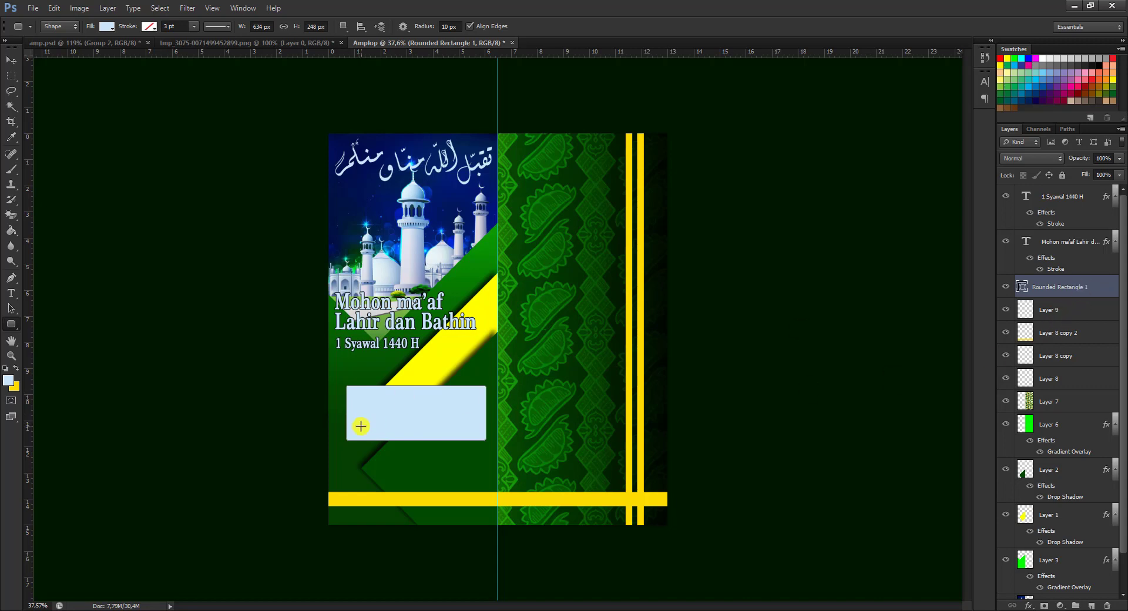
right_click(406, 426)
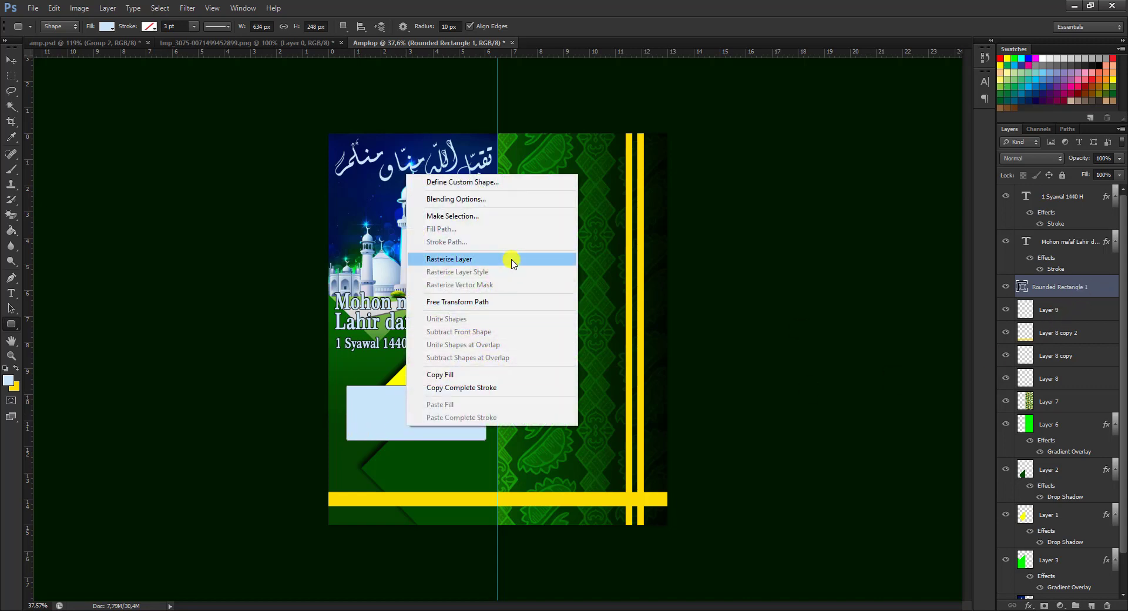
left_click(511, 260)
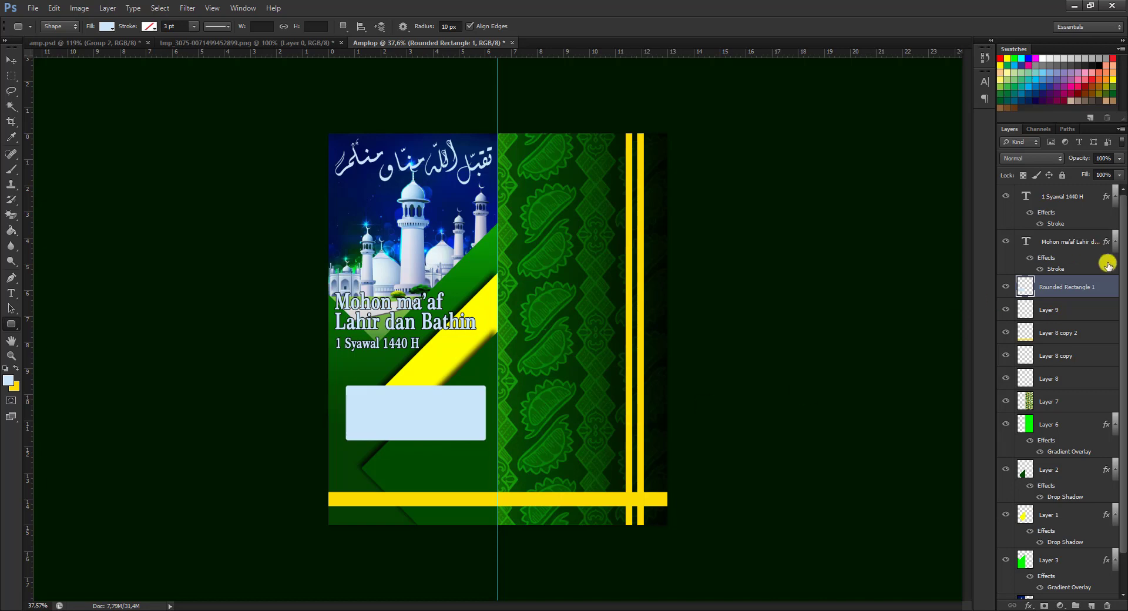
- Enable a gradient-filled 8 px stroke on the rounded box layer
right_click(1086, 287)
left_click(976, 217)
left_click(578, 304)
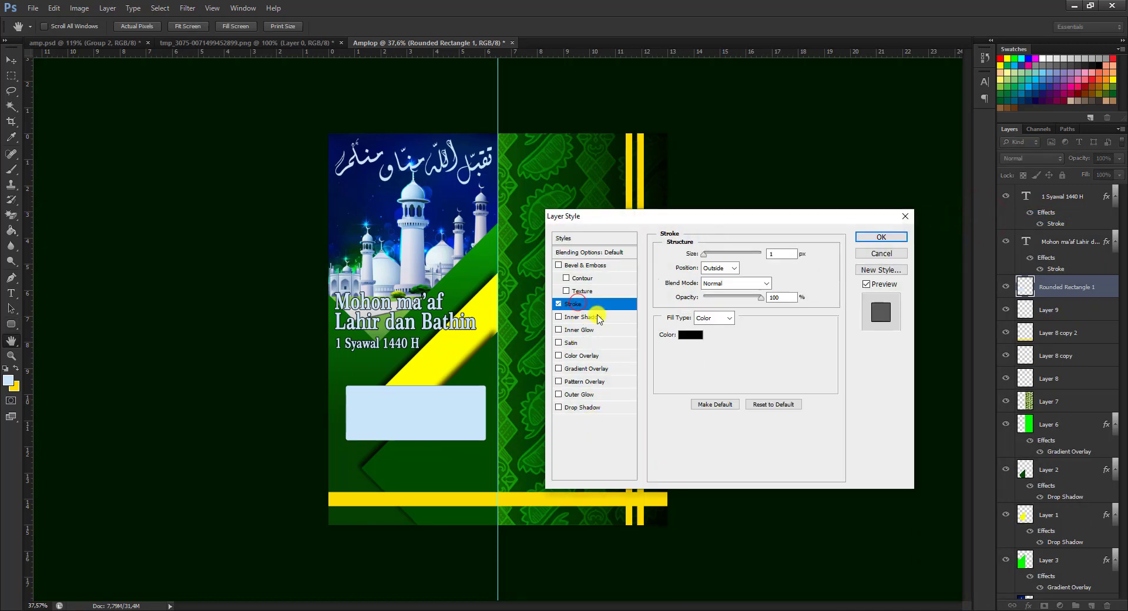
left_click_drag(706, 258, 709, 259)
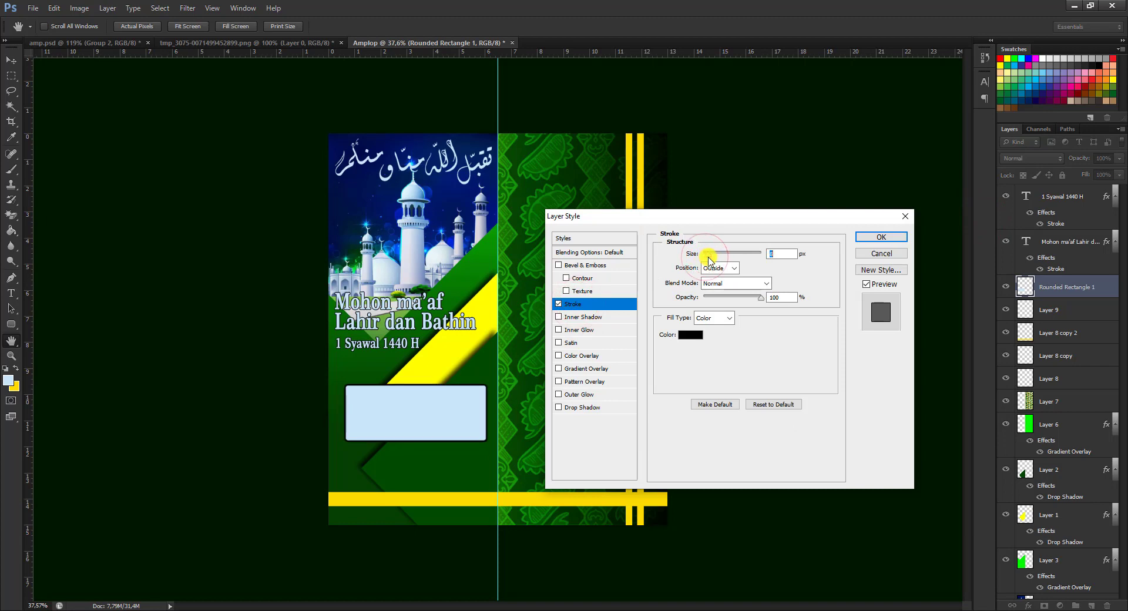
left_click(725, 319)
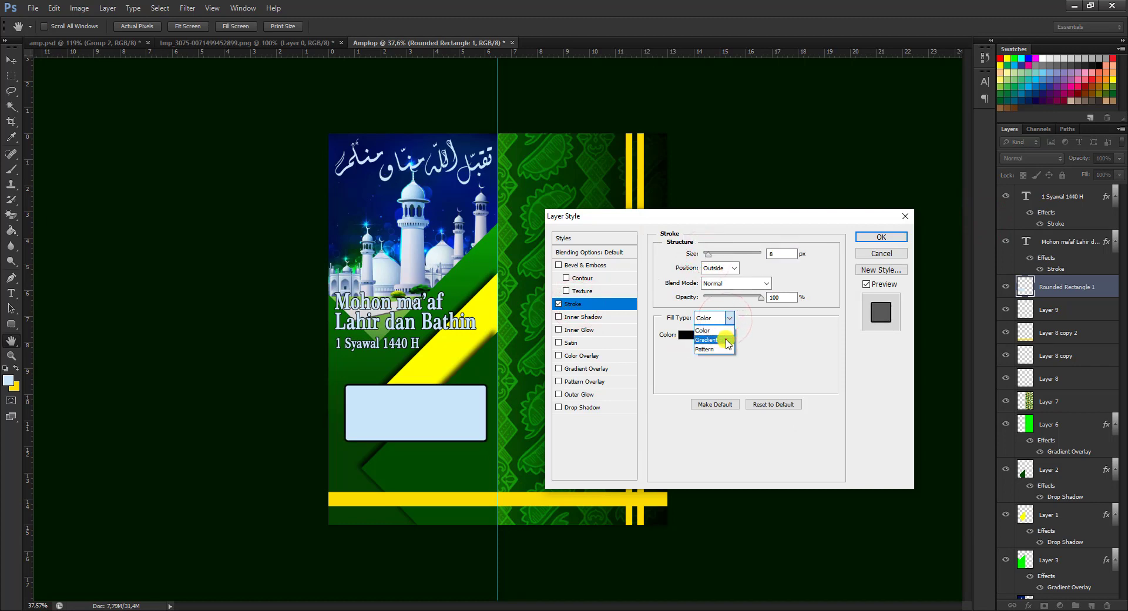
left_click(727, 340)
- Choose a gold gradient for the stroke, scale it to 146%, blending with Linear Dodge (Add)
left_click(747, 342)
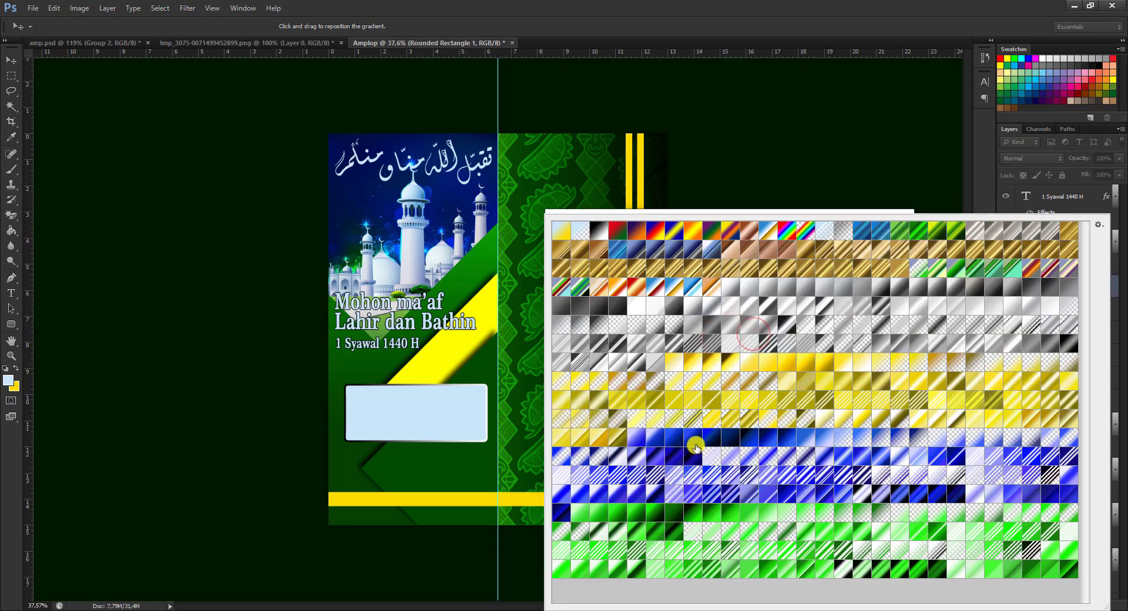
left_click(991, 402)
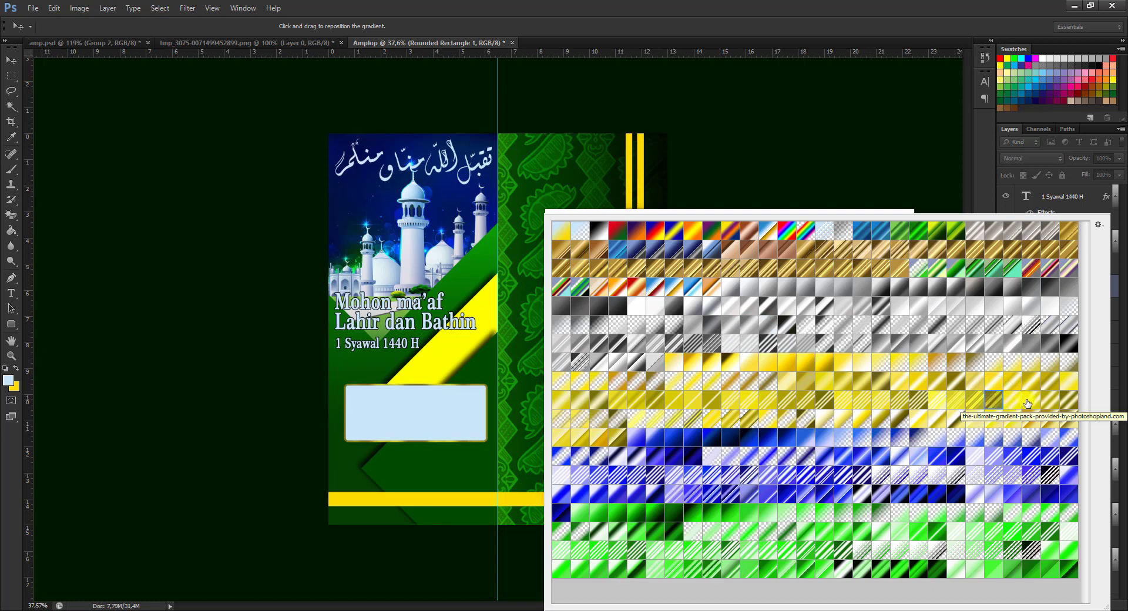
left_click(1065, 401)
left_click(874, 432)
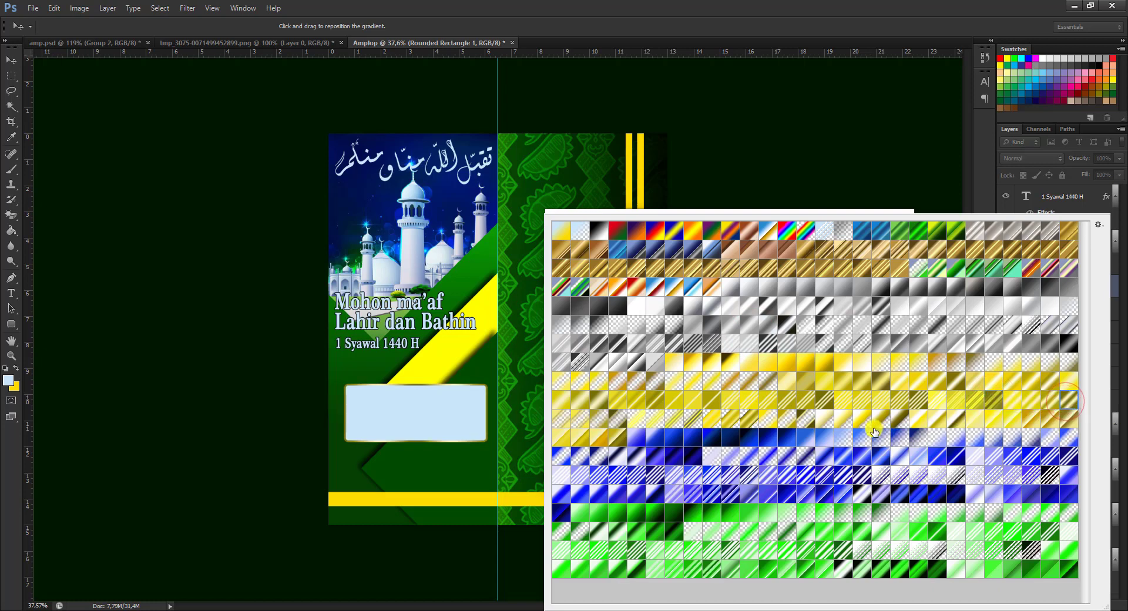
left_click(1051, 421)
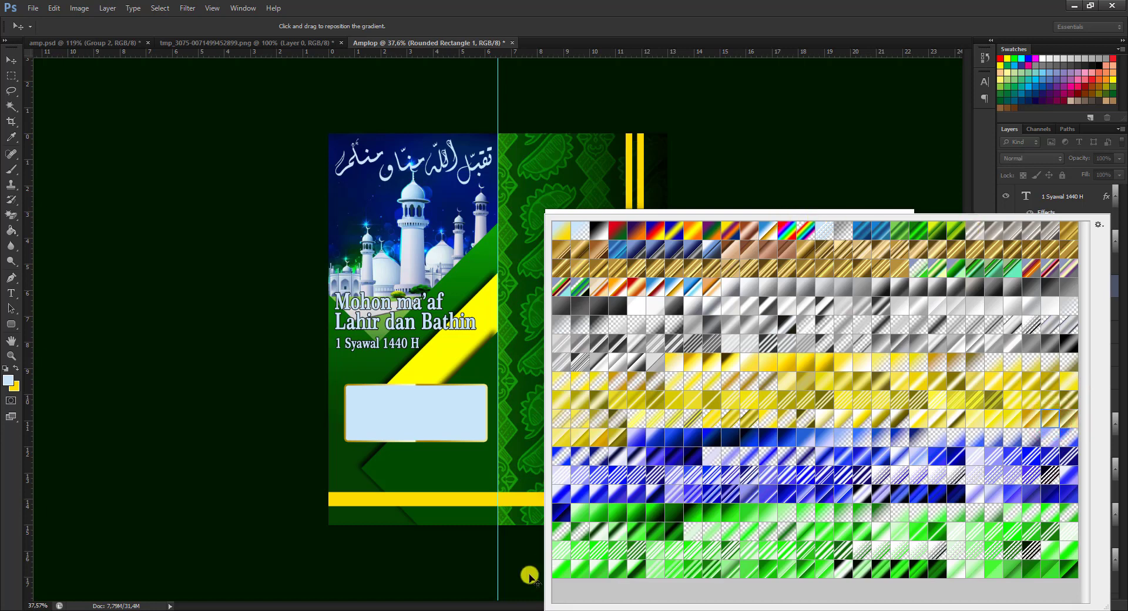
left_click(1051, 400)
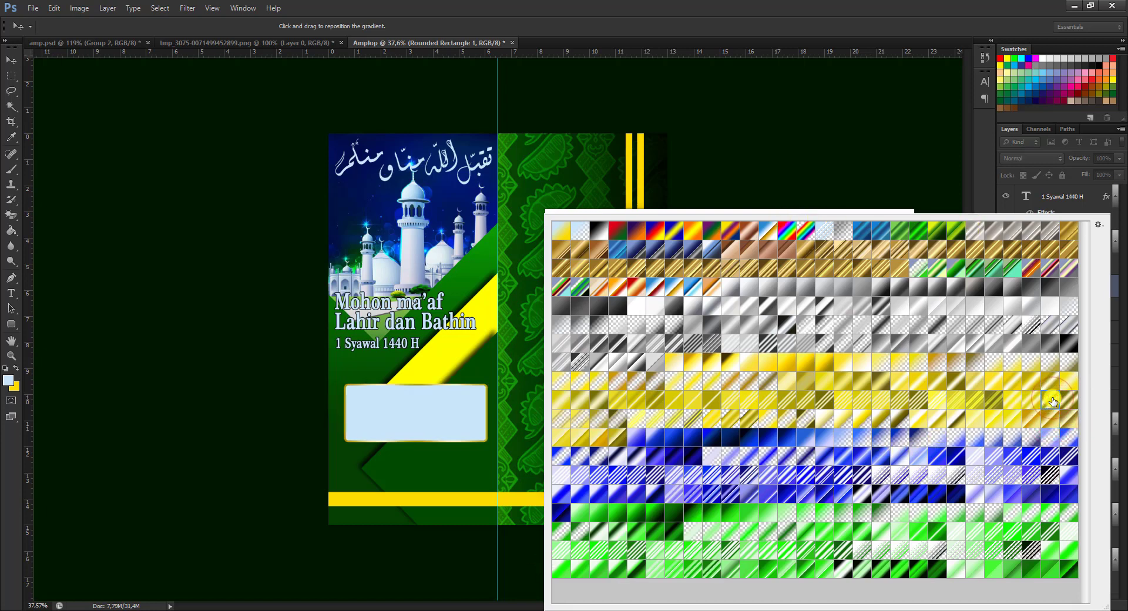
left_click(1051, 419)
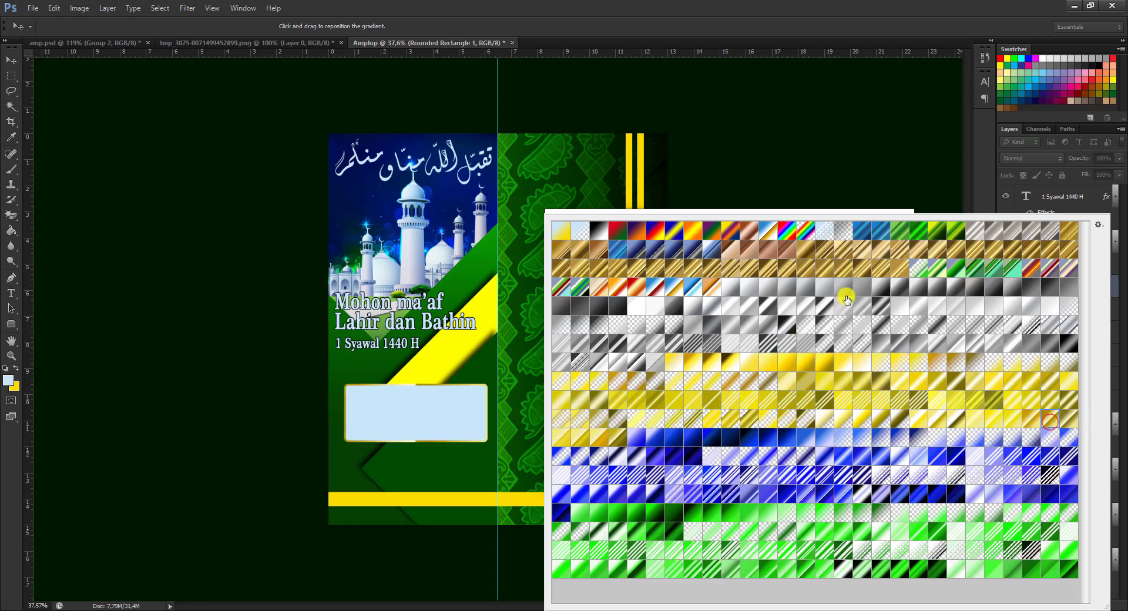
left_click(835, 150)
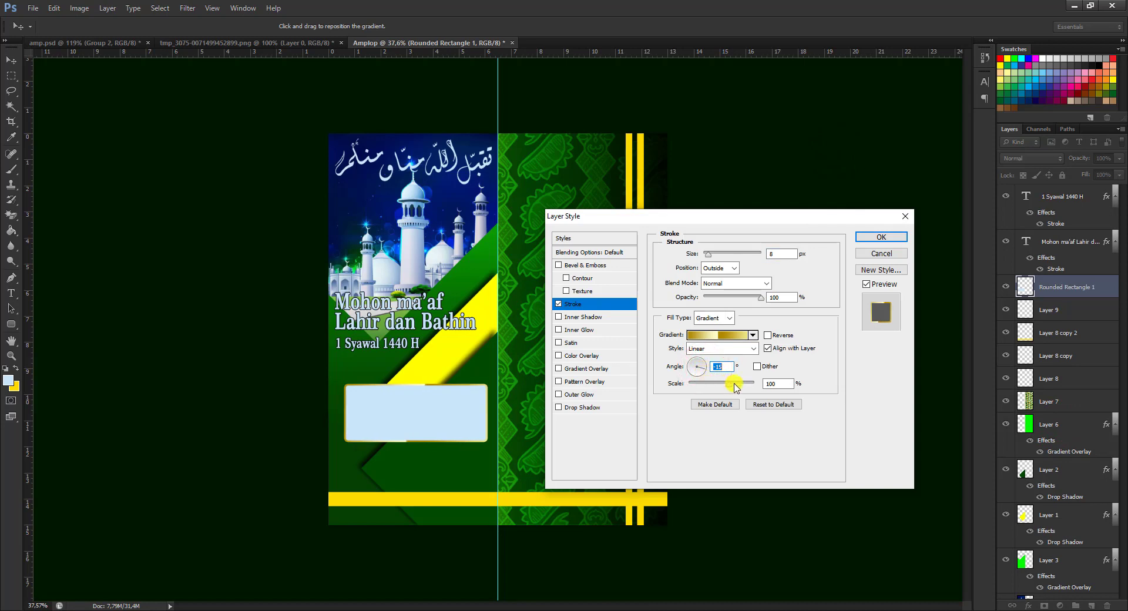
left_click_drag(734, 388, 750, 388)
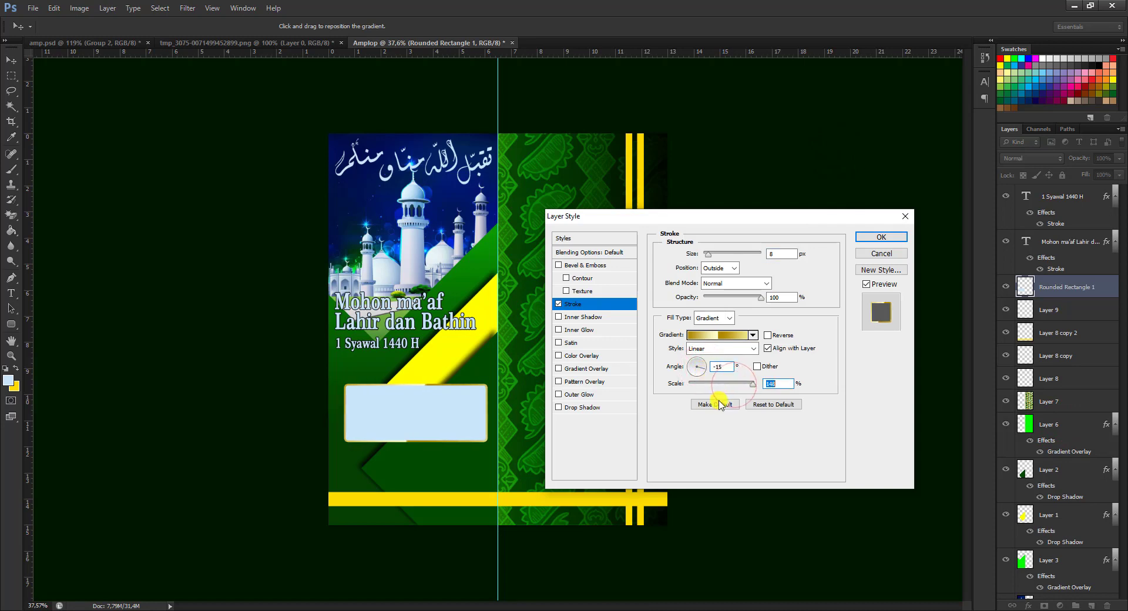
left_click(771, 283)
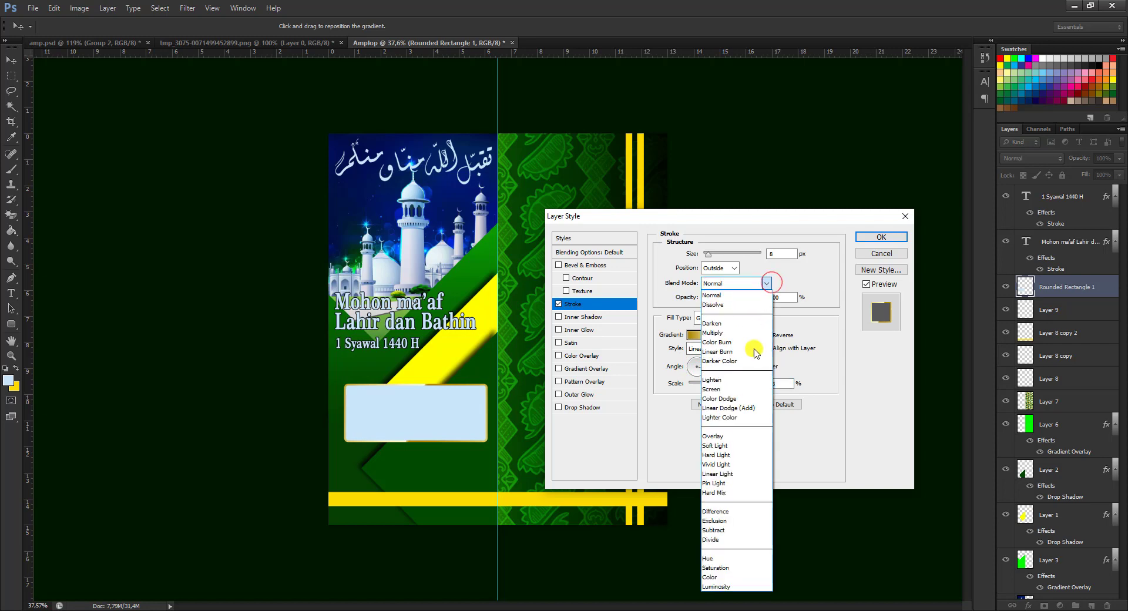
left_click(734, 407)
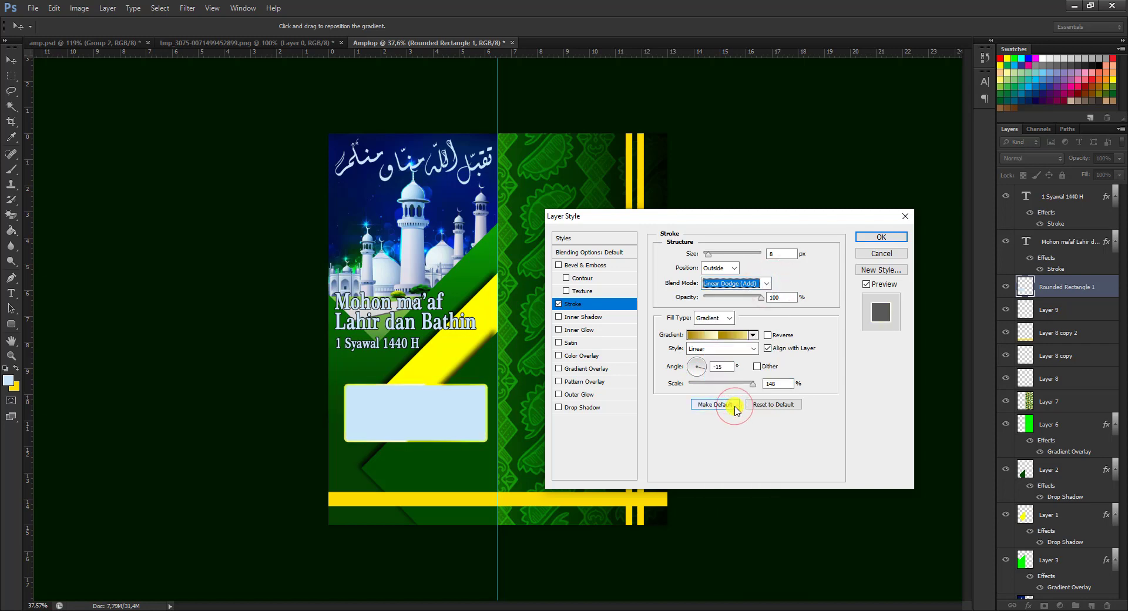
- Confirm the box's stroke and type the label 'Nama' inside the light box
left_click(881, 237)
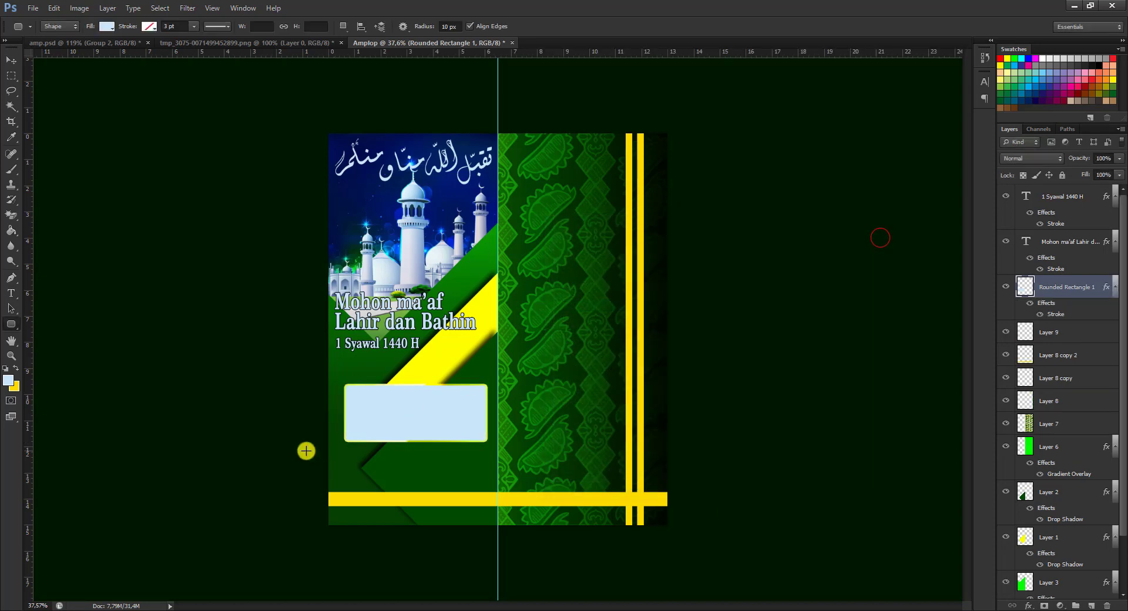
left_click(1073, 196)
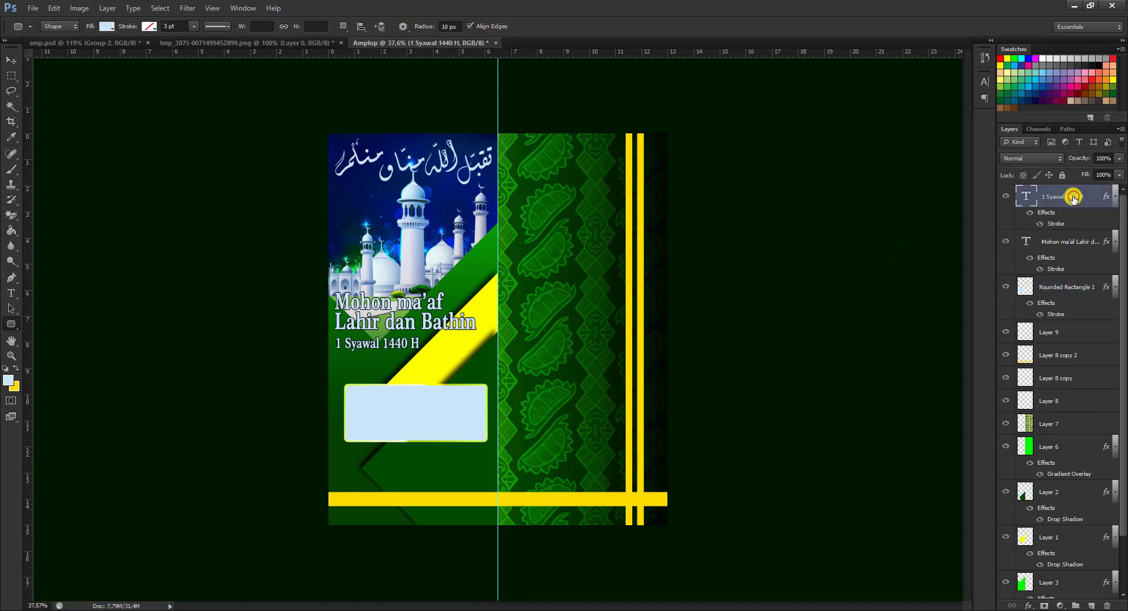
left_click(8, 293)
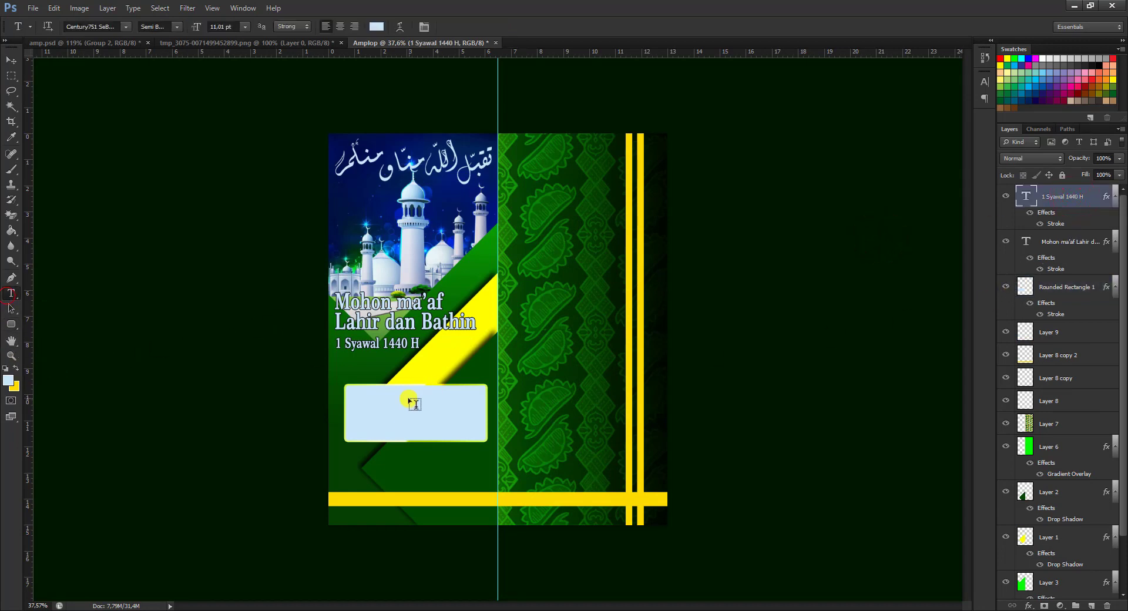
left_click(408, 398)
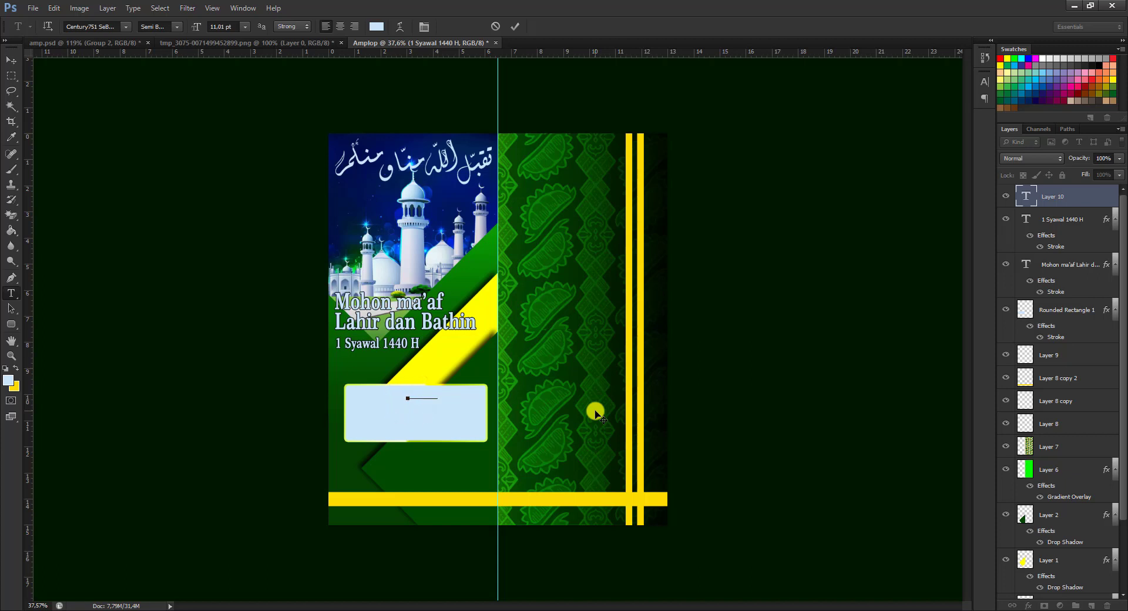
key("ctrl+a")
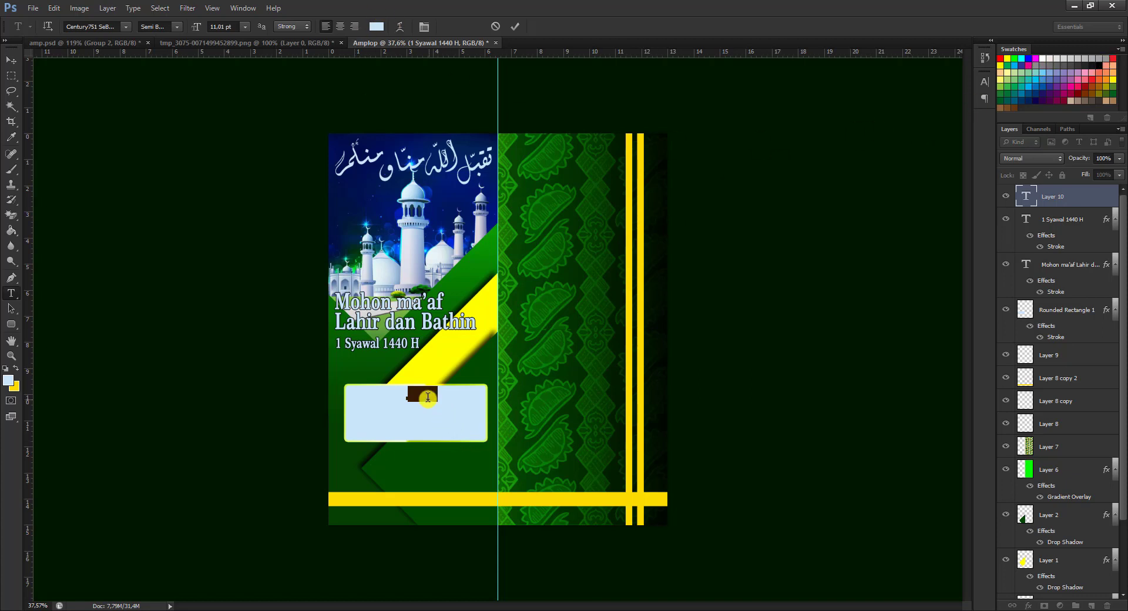
left_click(1073, 194)
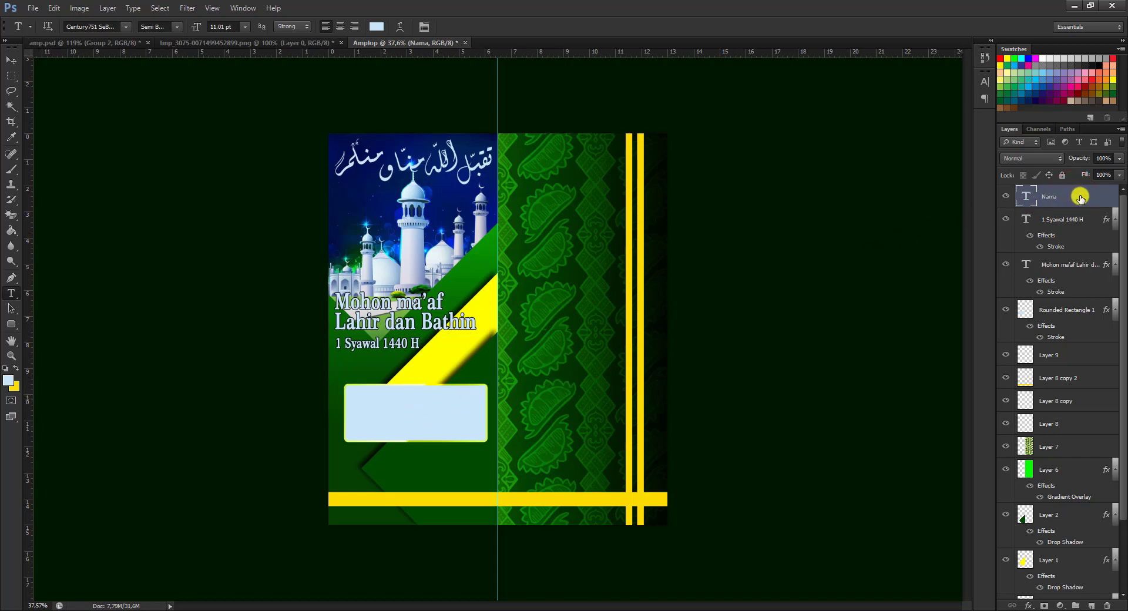
- Copy the date line's stroke style onto Nama and move it to the box's upper left
right_click(1084, 220)
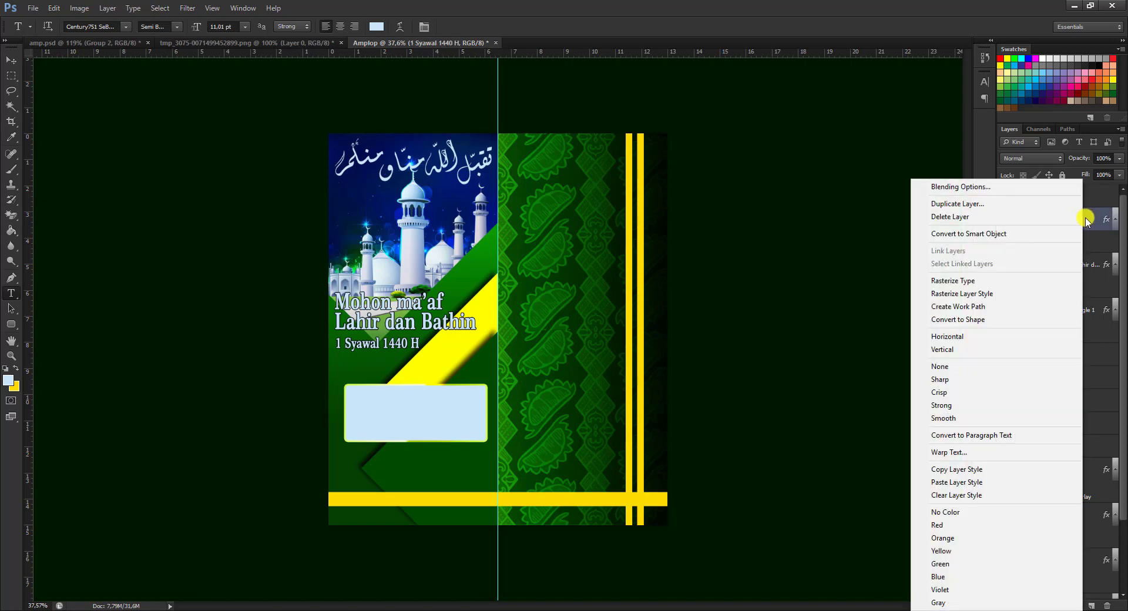
left_click(990, 470)
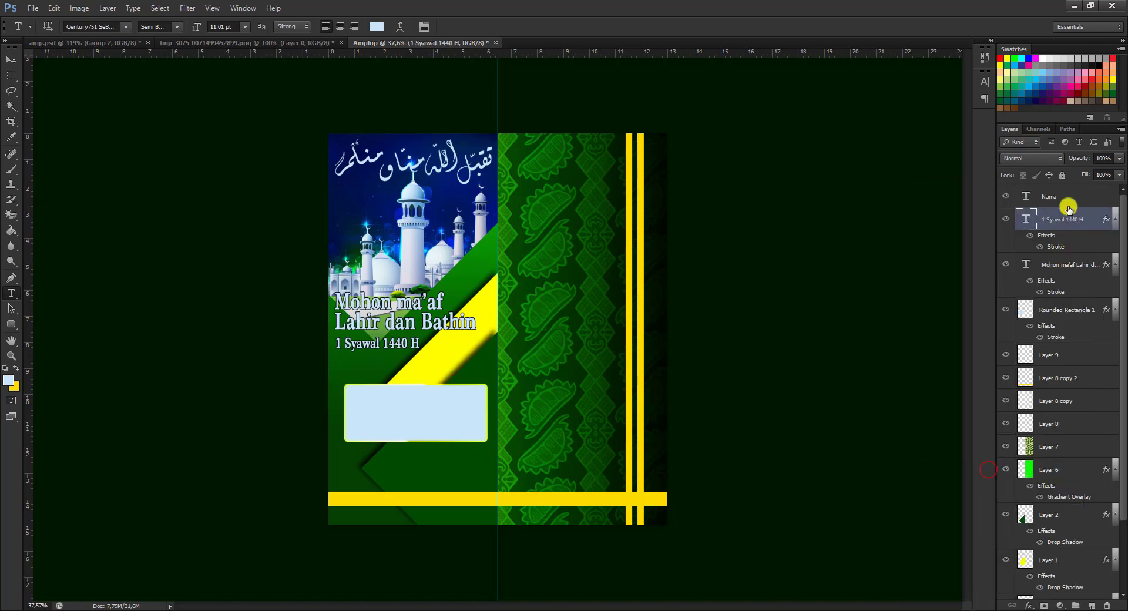
right_click(1072, 199)
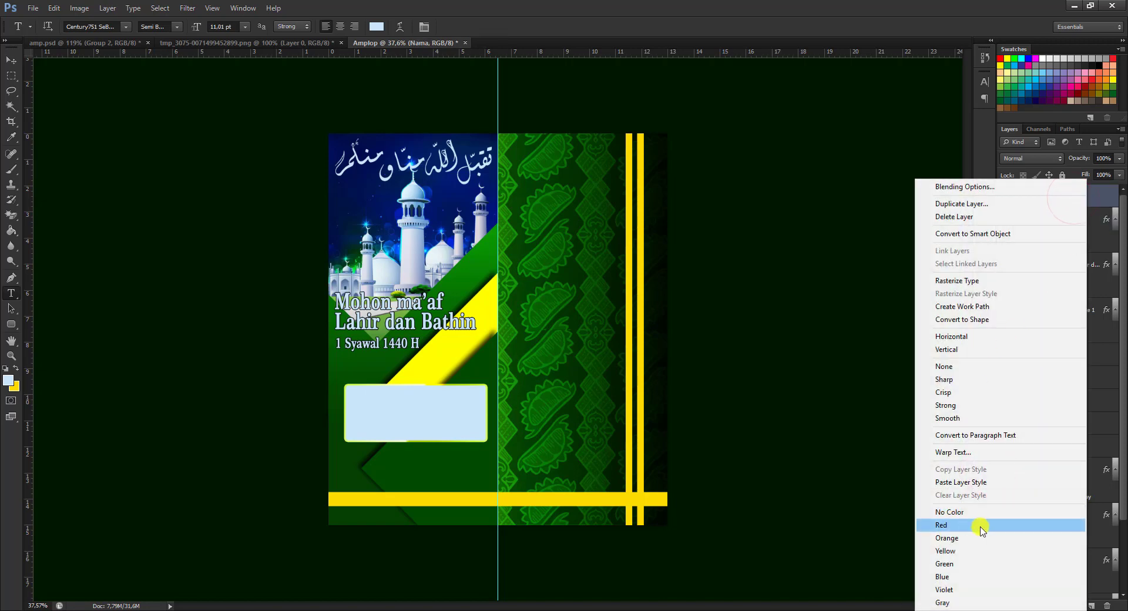
left_click(1003, 483)
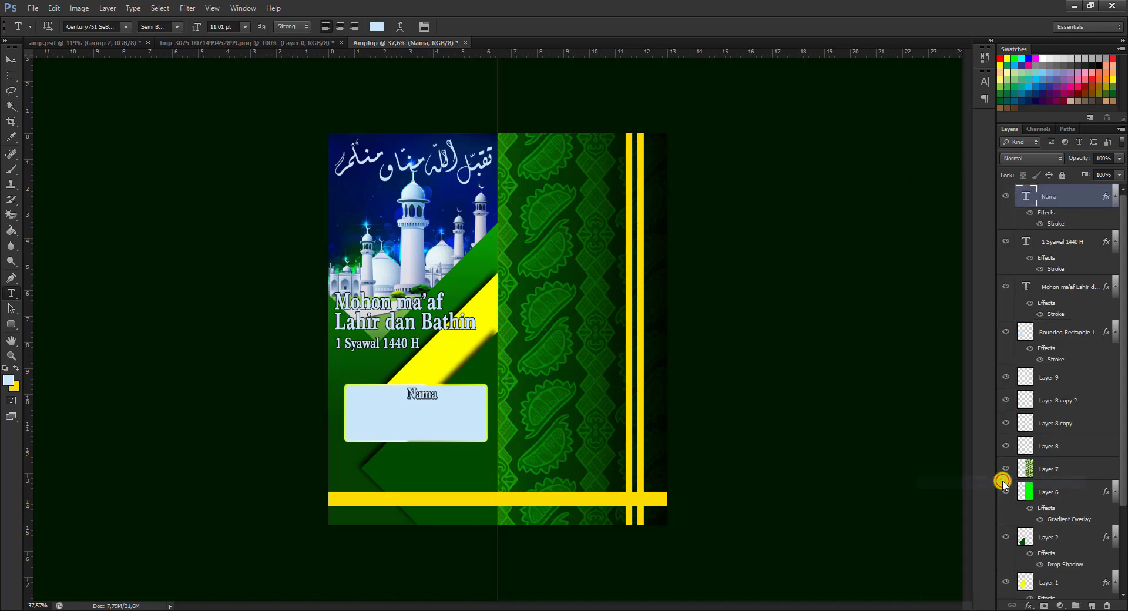
left_click(10, 60)
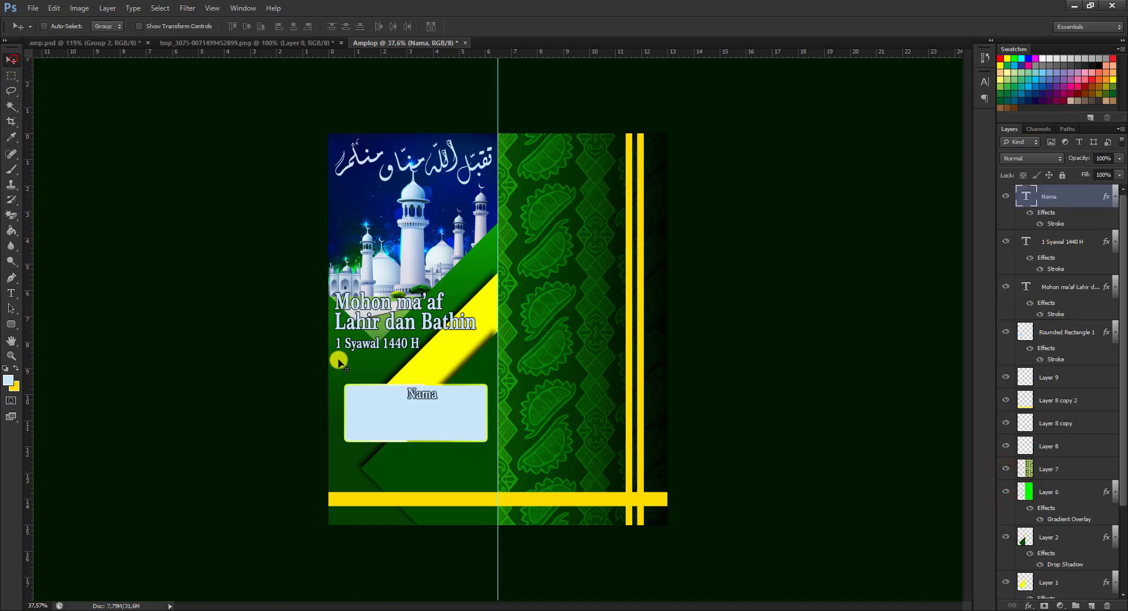
left_click_drag(427, 395, 378, 401)
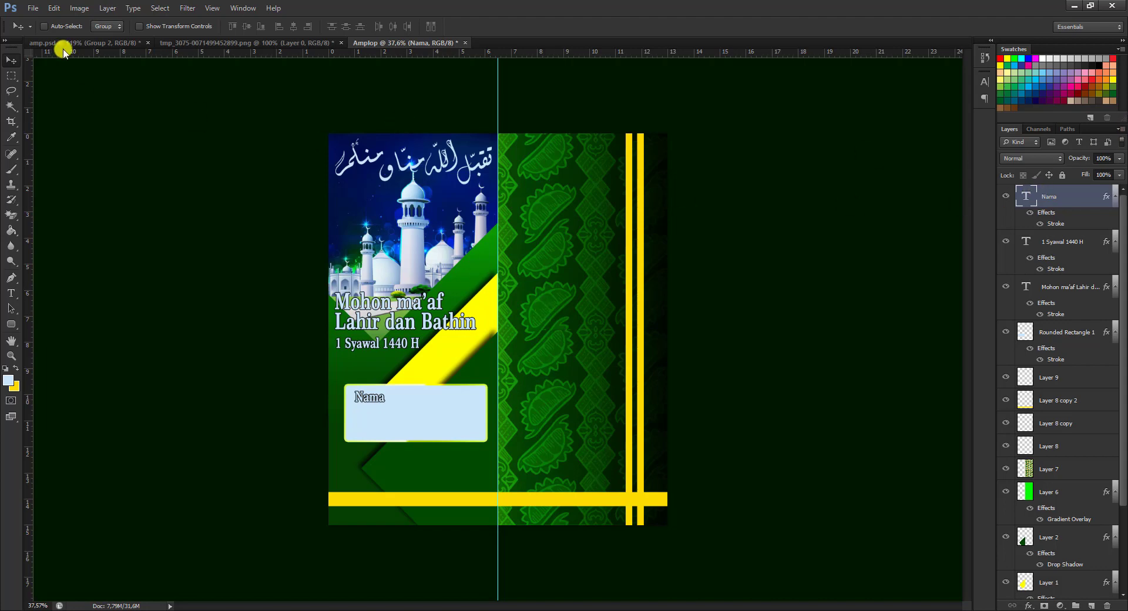
- Group the layers from Rounded Rectangle 1 down to Layer 5 into Group 1
left_click(88, 45)
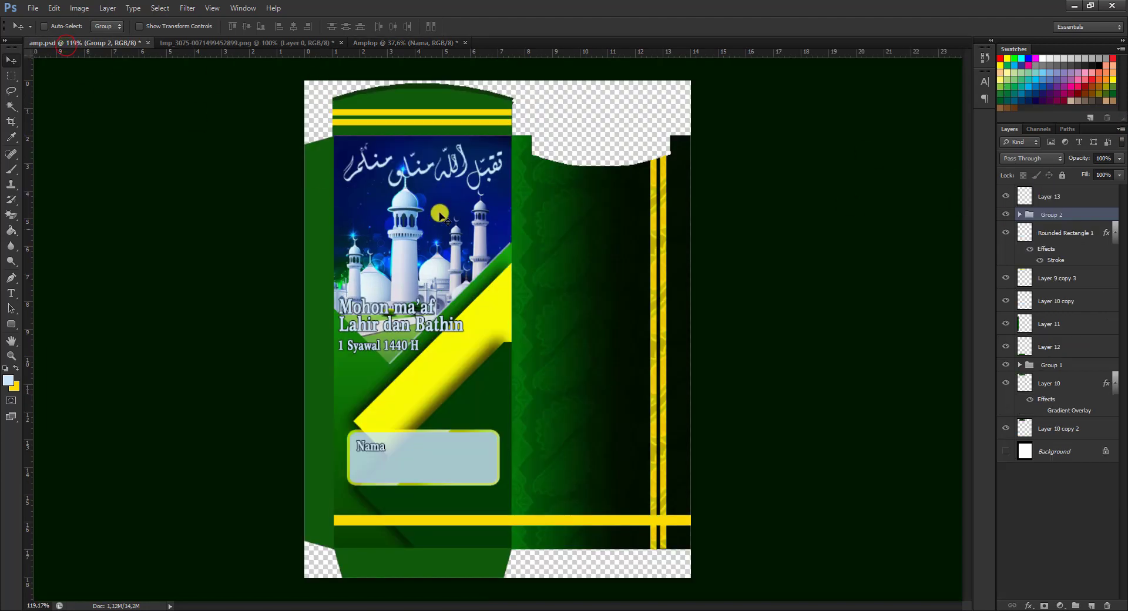
left_click(406, 44)
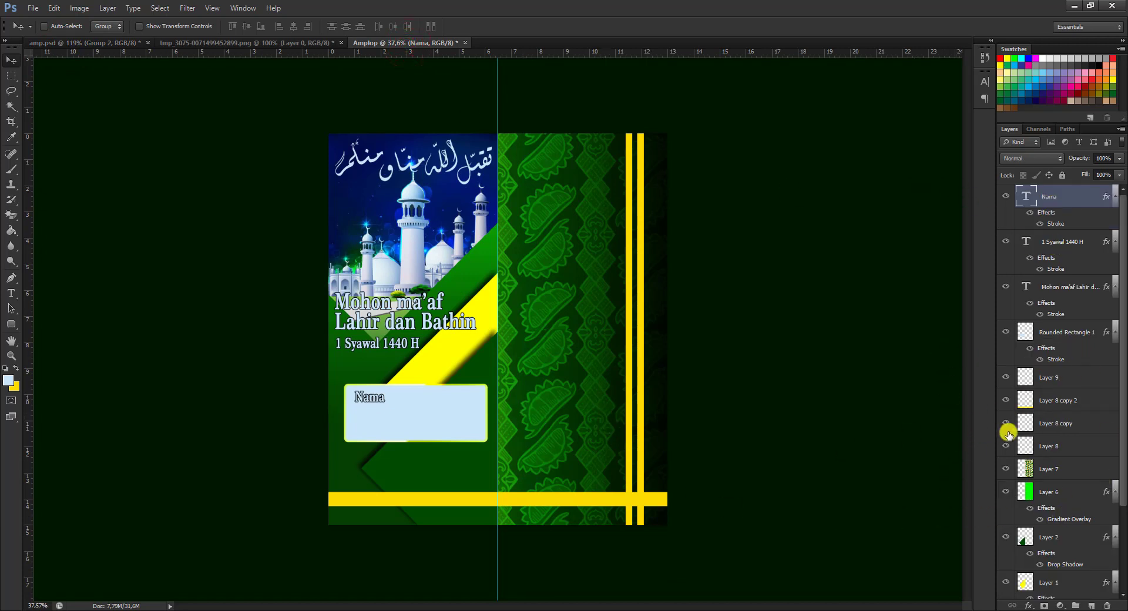
scroll(1009, 433, "down", 5)
scroll(1100, 231, "up", 5)
left_click(1008, 335)
left_click(1008, 335)
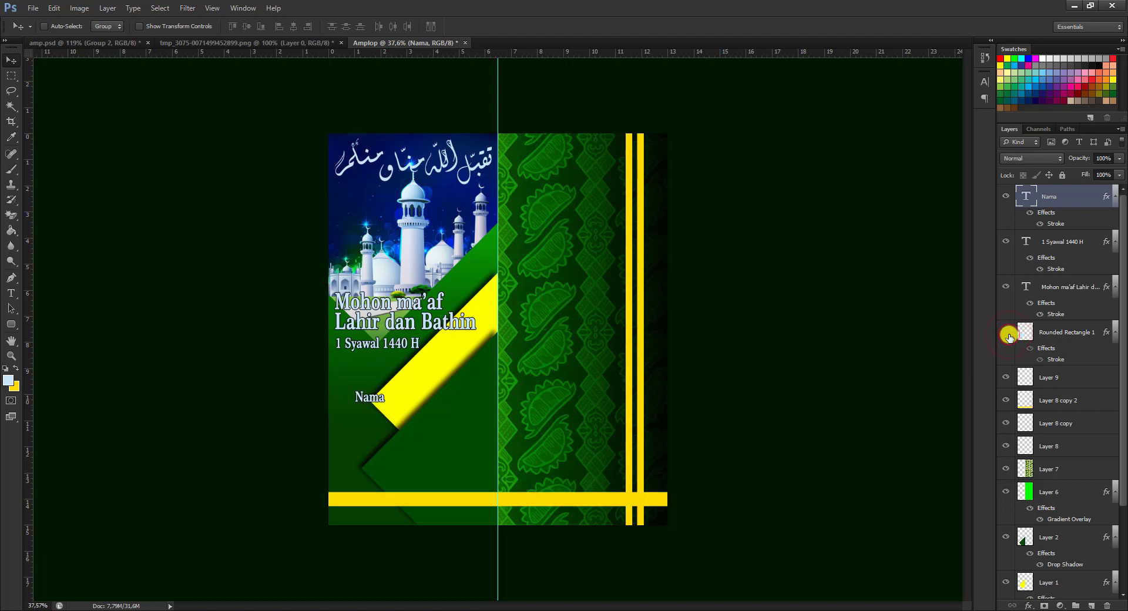
left_click(1085, 336)
scroll(1084, 335, "down", 4)
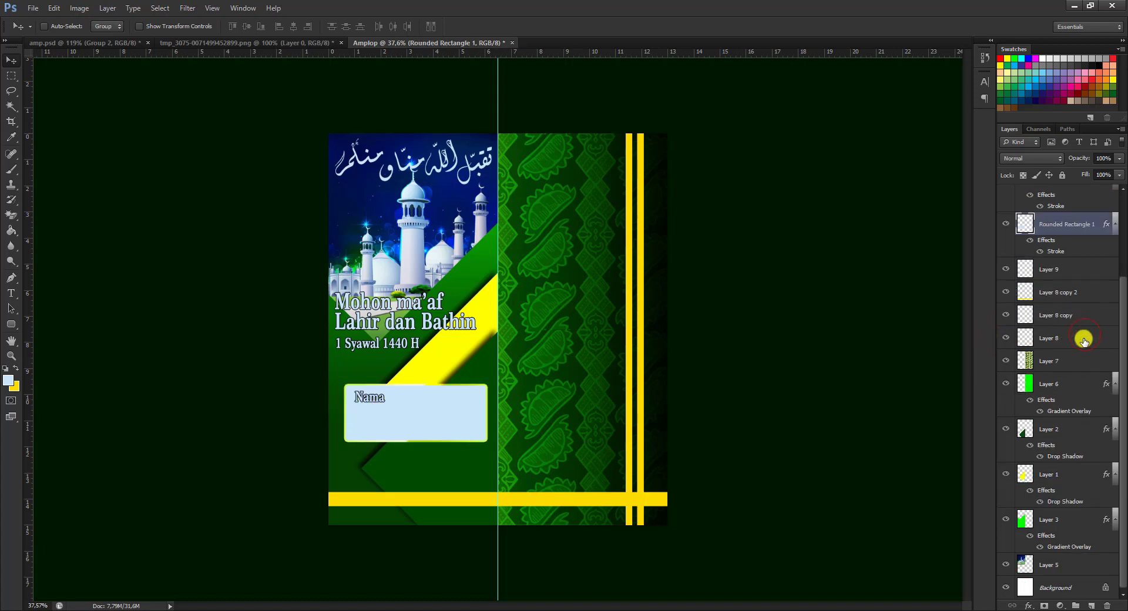
left_click(1062, 562)
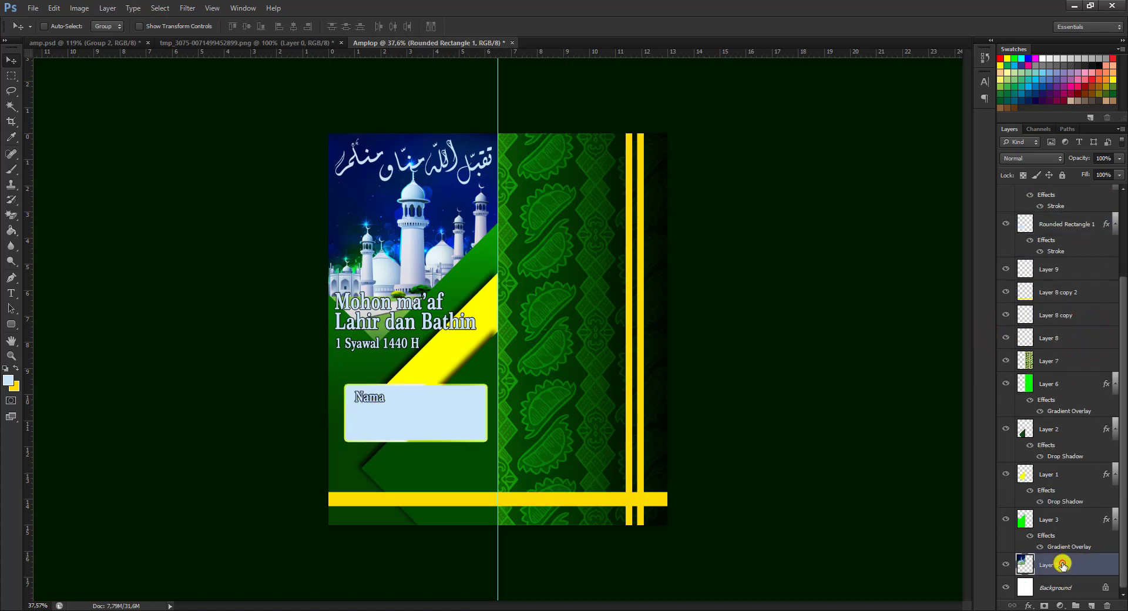
left_click(1056, 224)
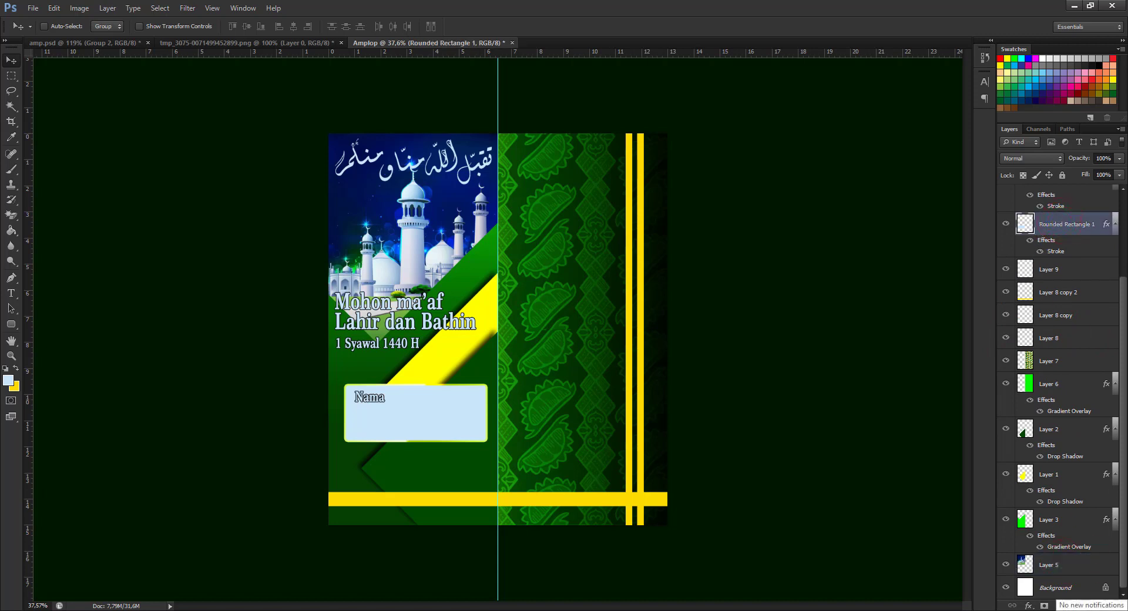
left_click(1092, 559, "shift")
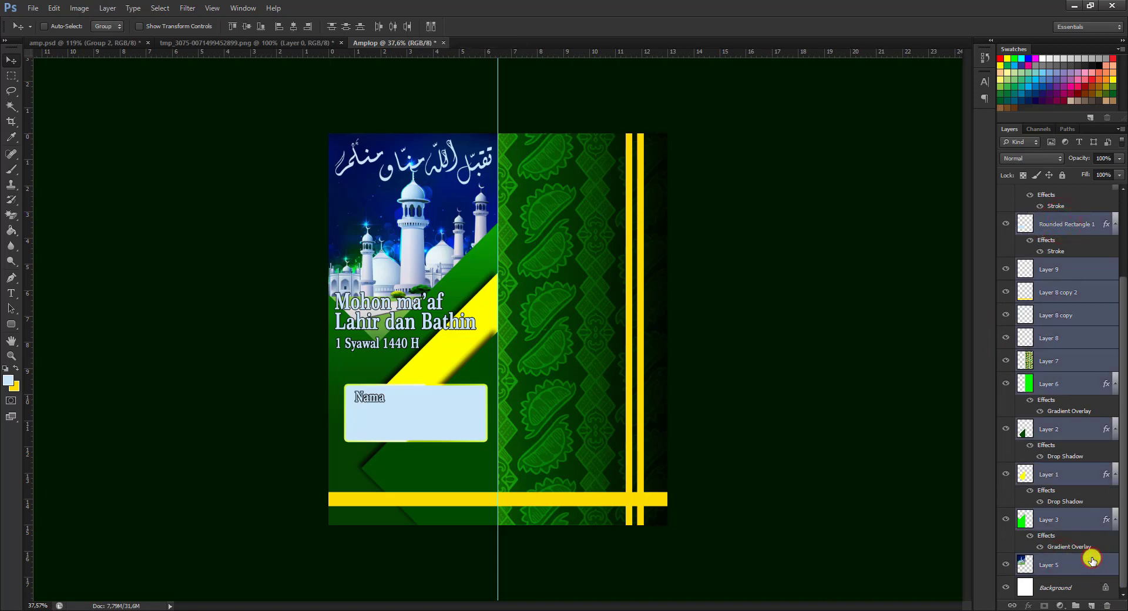
key("ctrl+g")
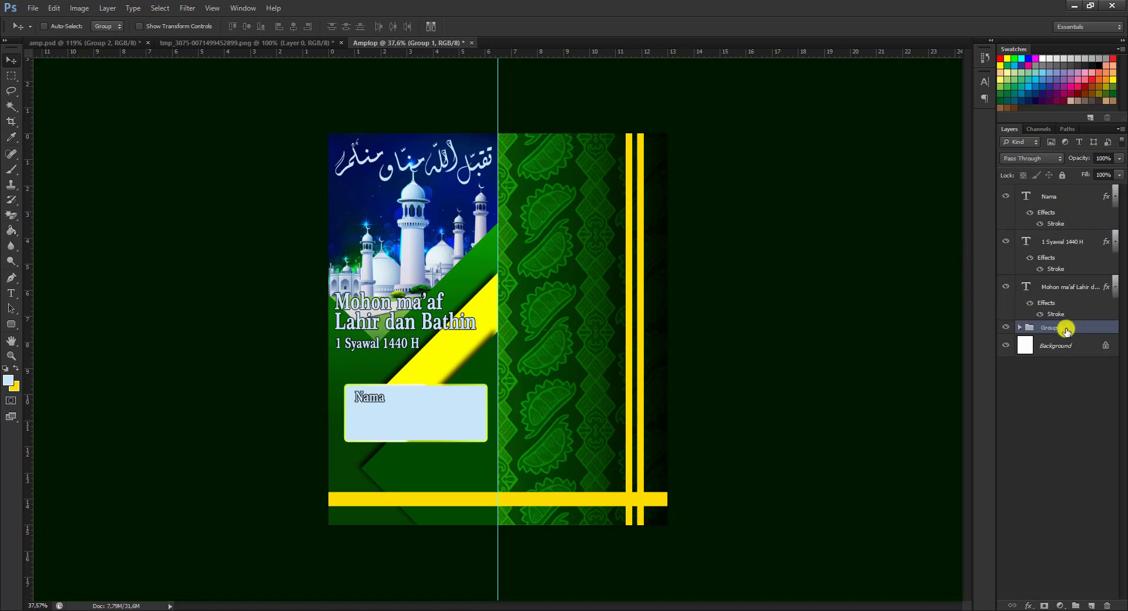
- Group the Nama, date and greeting text layers into Group 2, then compare with amp.psd
left_click(1067, 196)
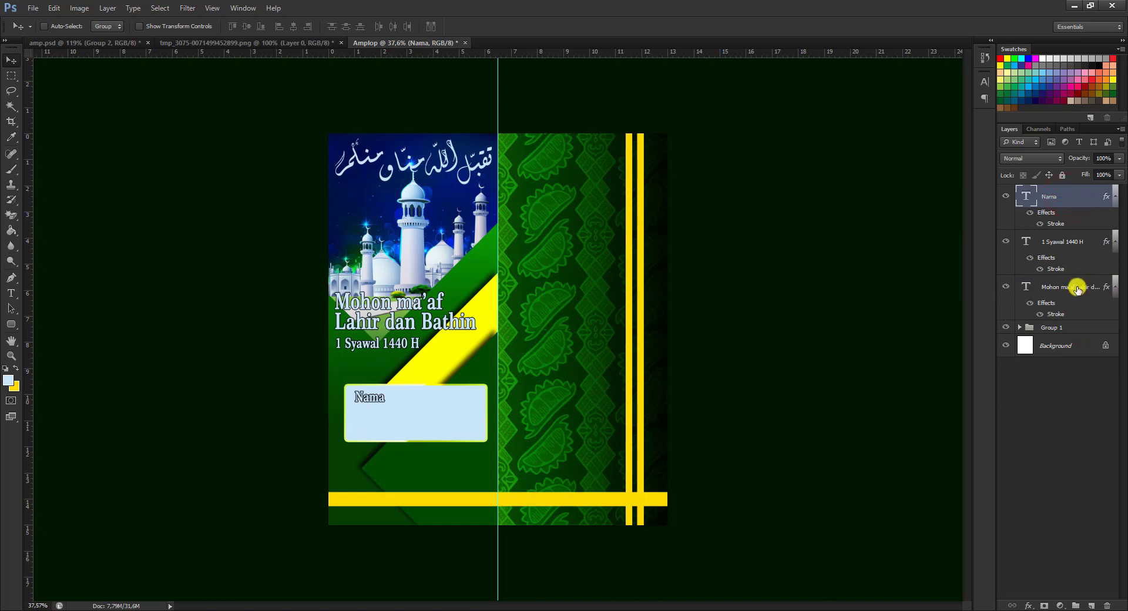
left_click(1077, 288, "shift")
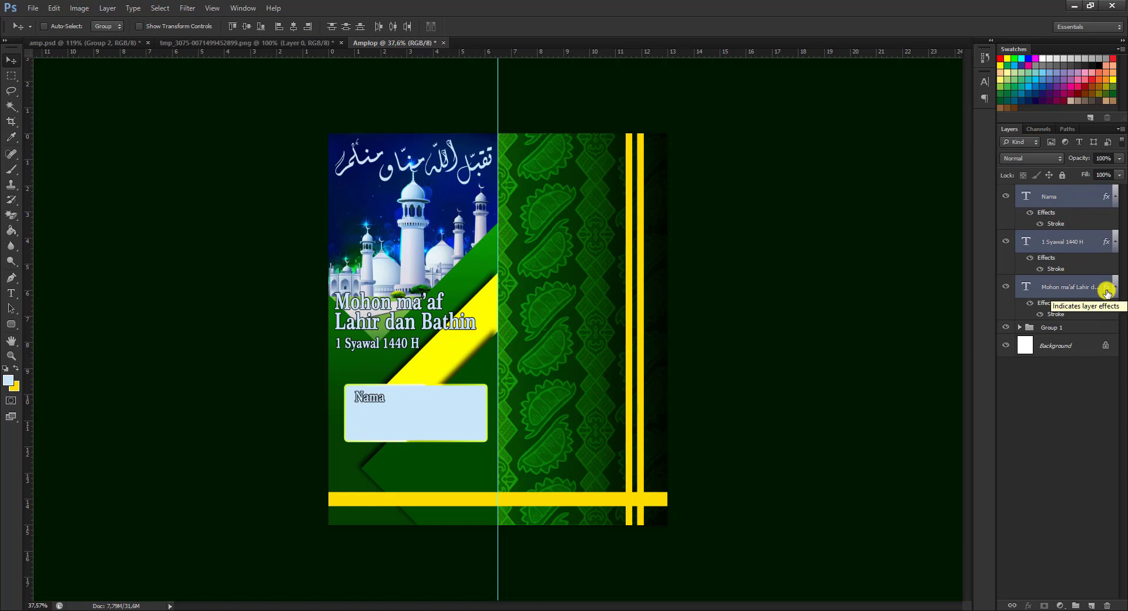
key("ctrl+g")
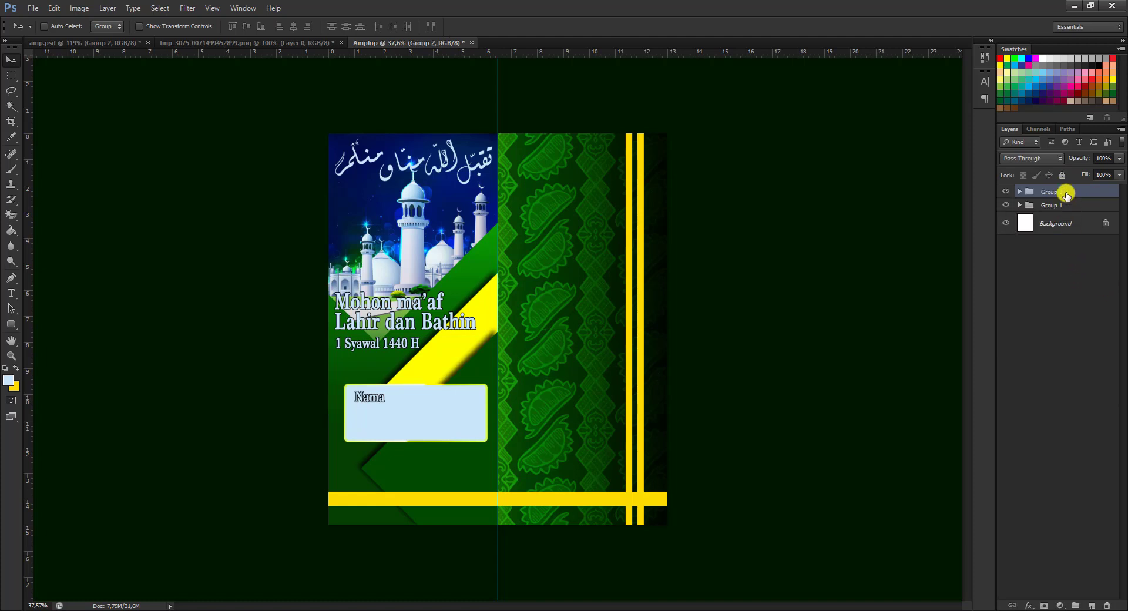
left_click(1055, 223)
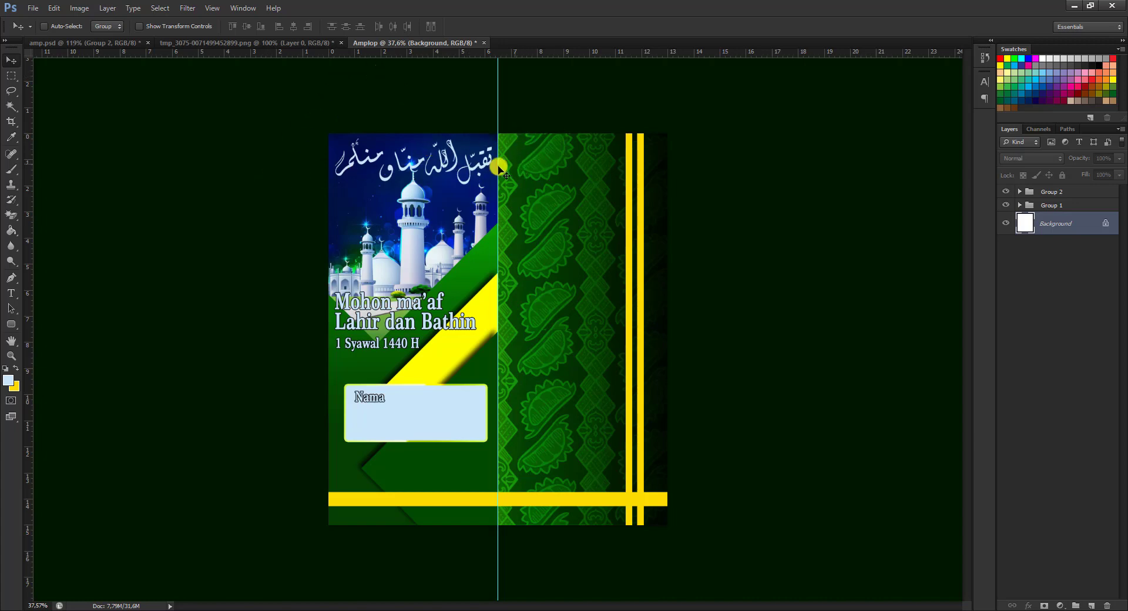
left_click(58, 43)
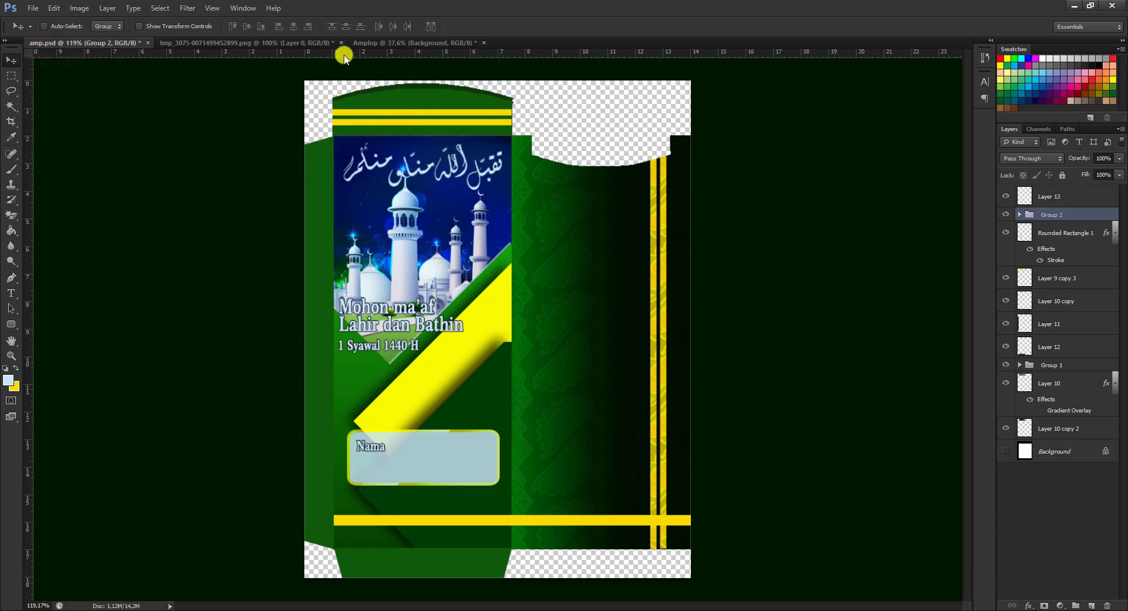
left_click(391, 43)
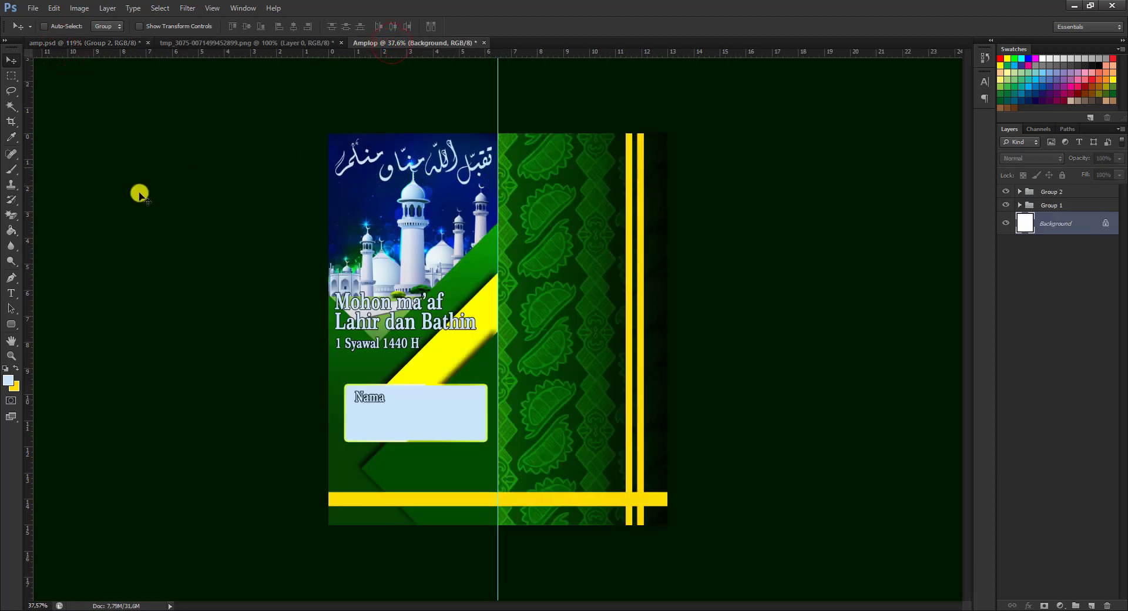
left_click(18, 139)
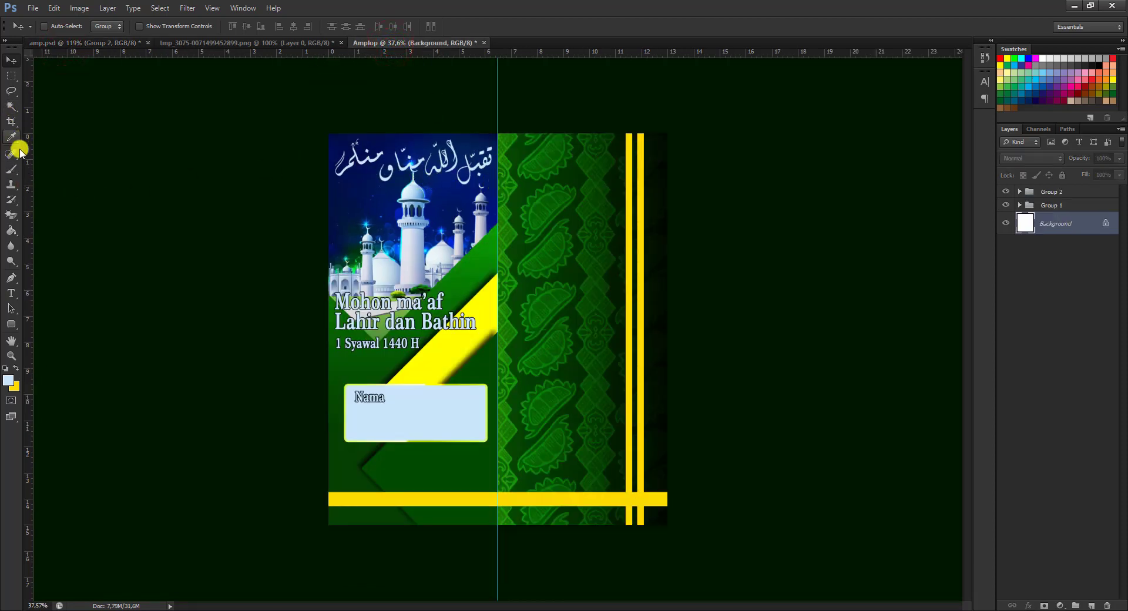
left_click(9, 123)
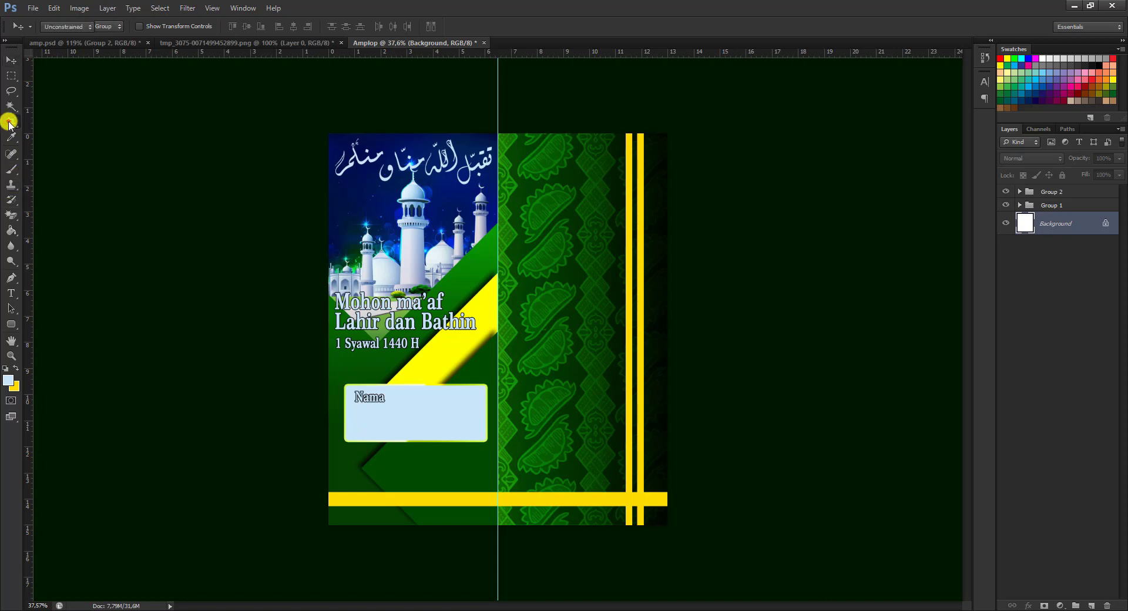
right_click(9, 123)
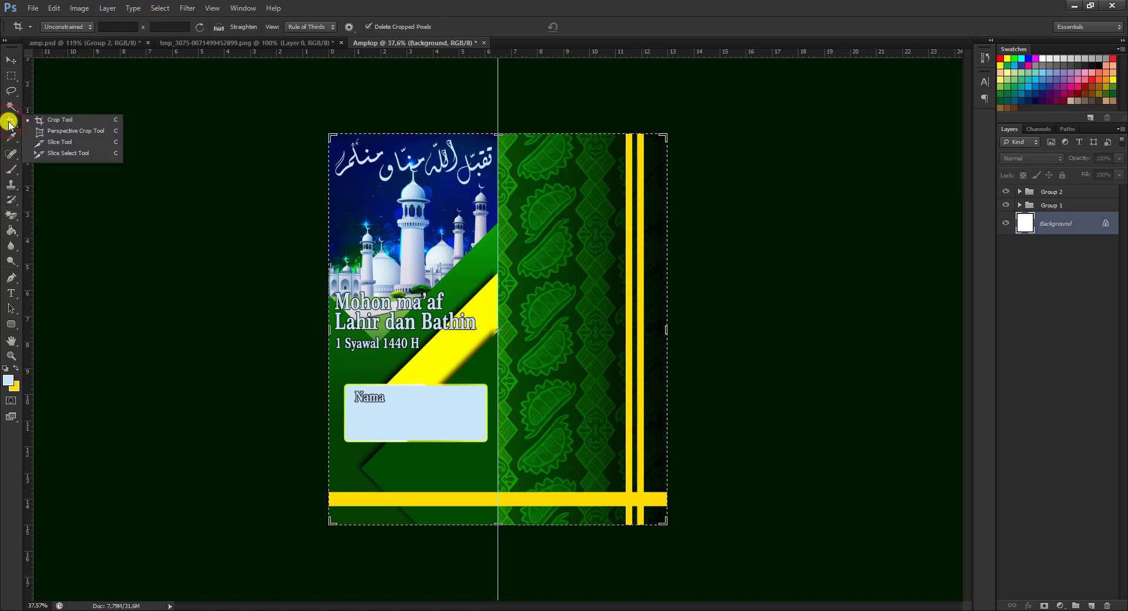
- Crop the canvas about 2 cm taller at the top and hide the Background layer
left_click(55, 120)
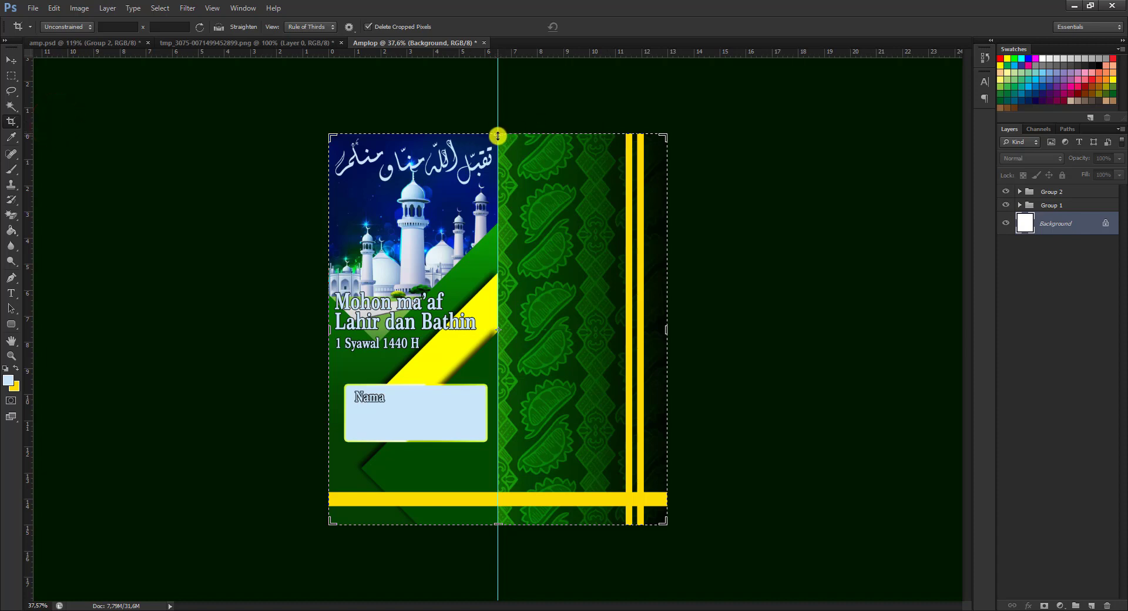
left_click_drag(498, 136, 496, 135)
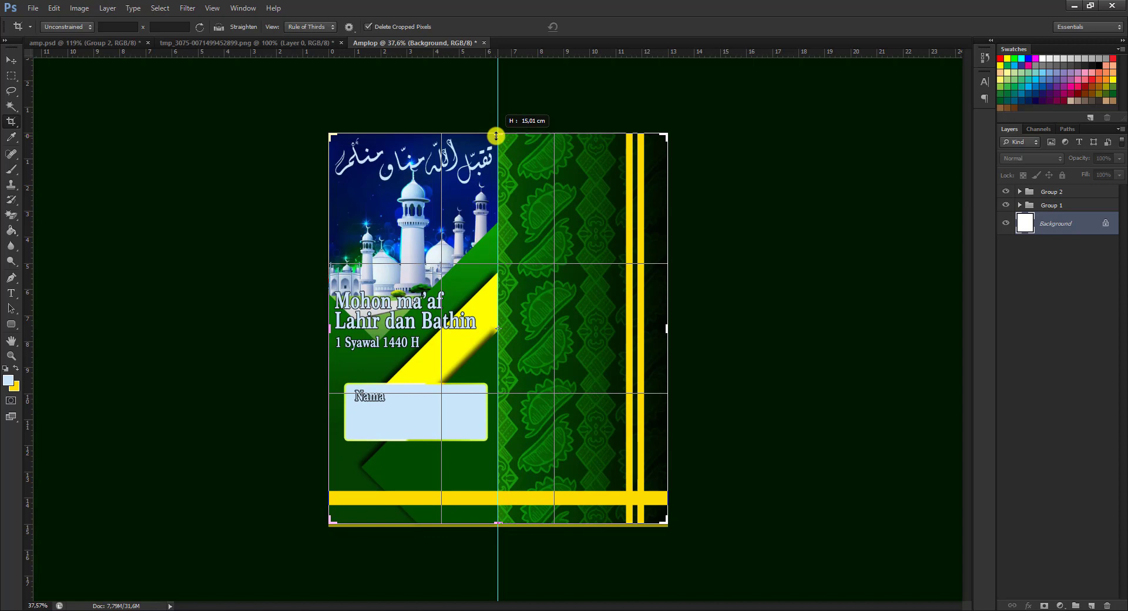
left_click_drag(496, 135, 501, 110)
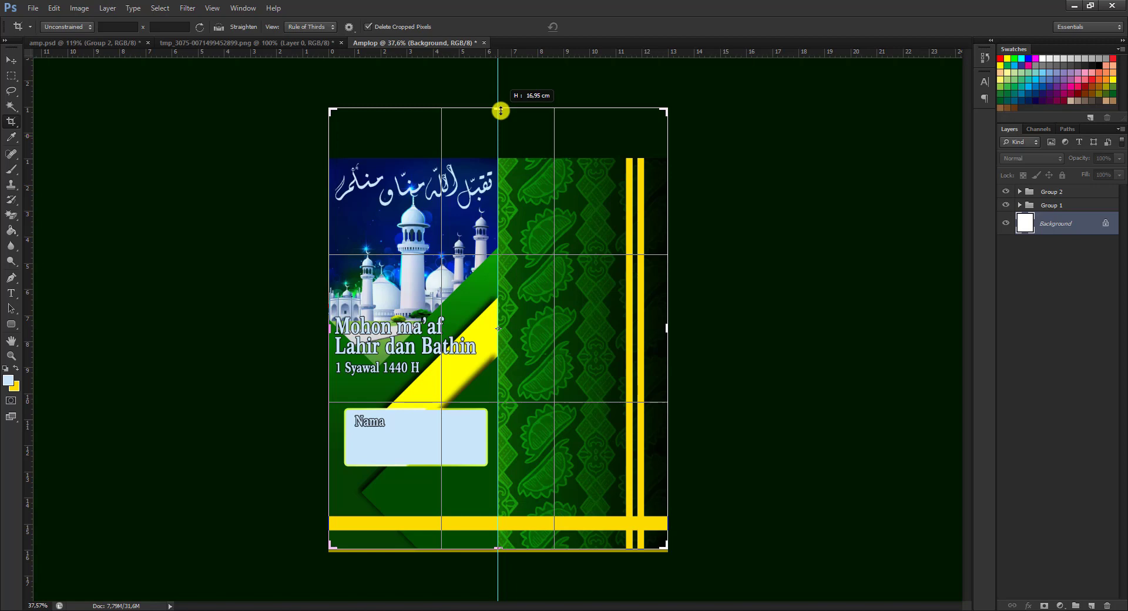
left_click_drag(500, 110, 501, 109)
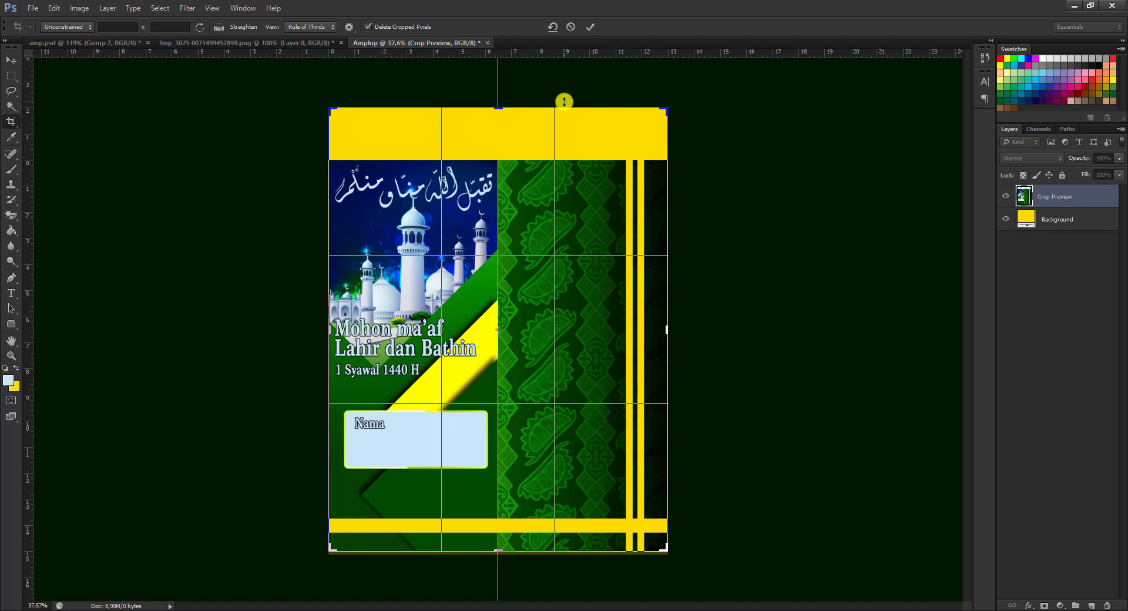
left_click(591, 26)
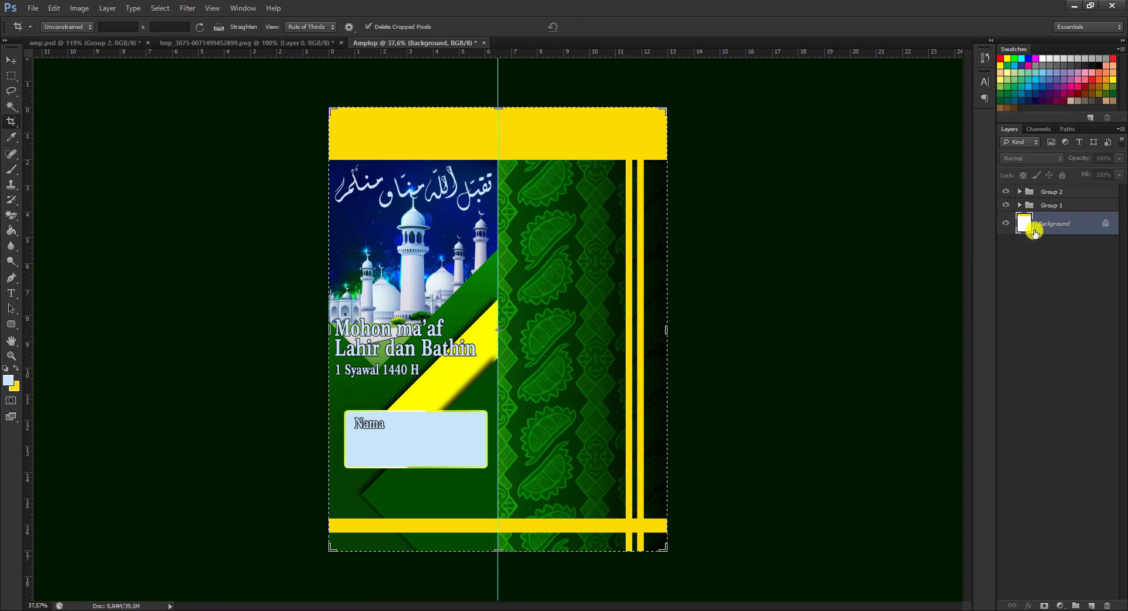
left_click(1007, 224)
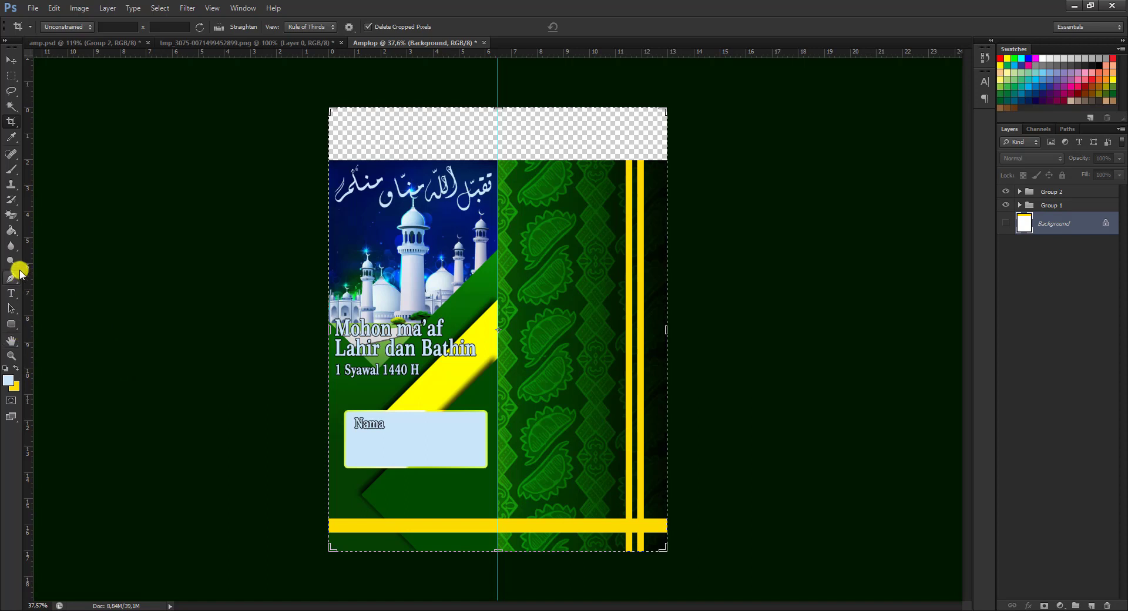
- Select the left half of the empty top band with the Rectangular Marquee
left_click(8, 78)
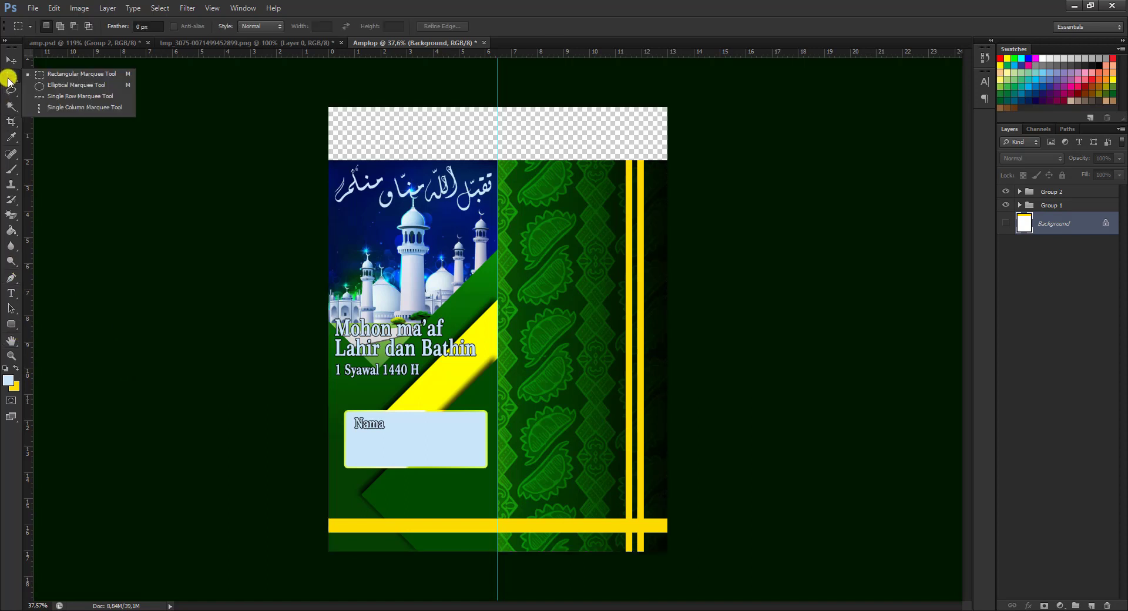
left_click(106, 75)
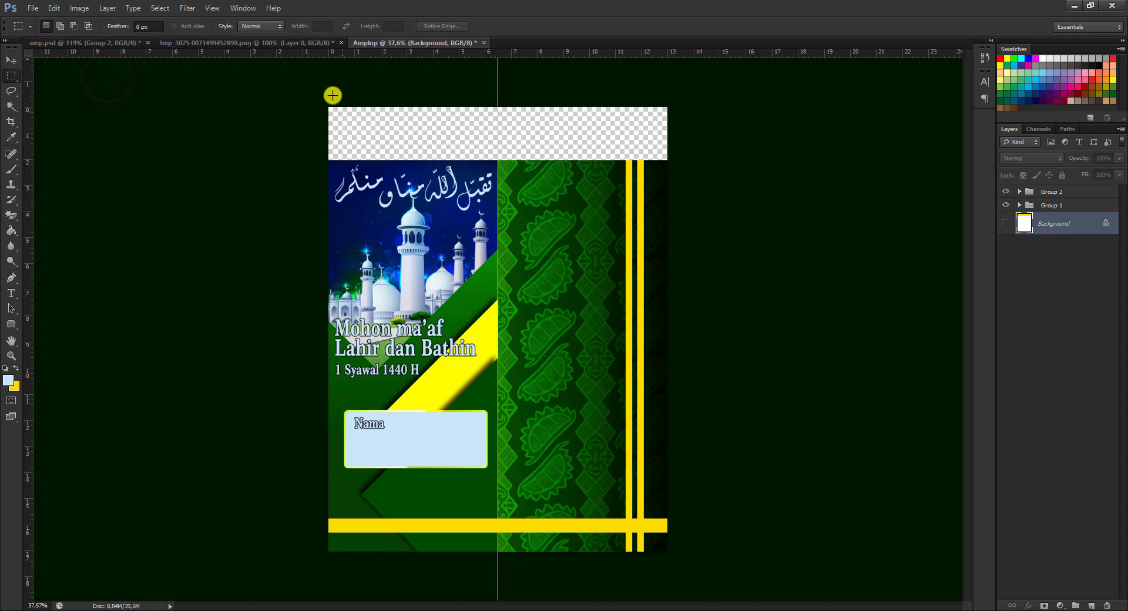
left_click_drag(328, 107, 499, 160)
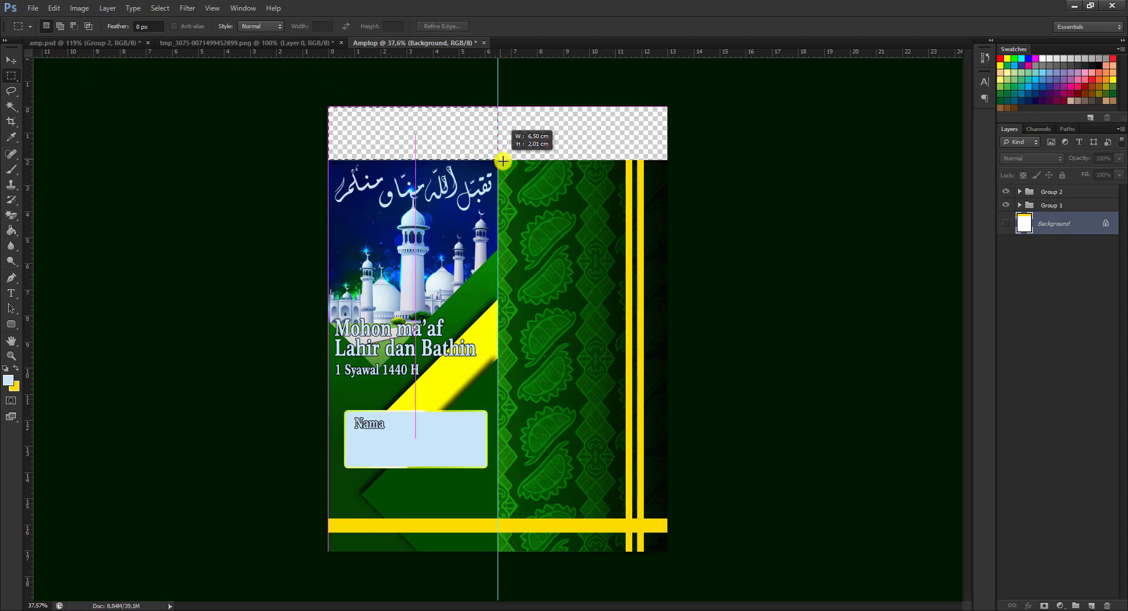
left_click_drag(500, 160, 500, 162)
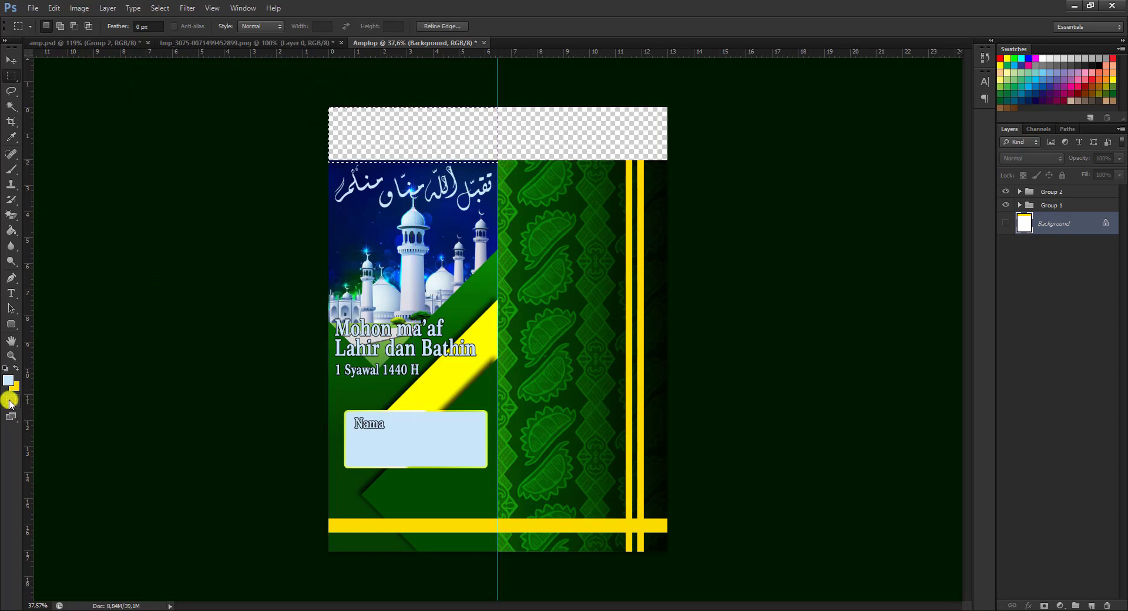
- Set the foreground colour to the design's green #167103 sampled from the artwork
left_click(15, 366)
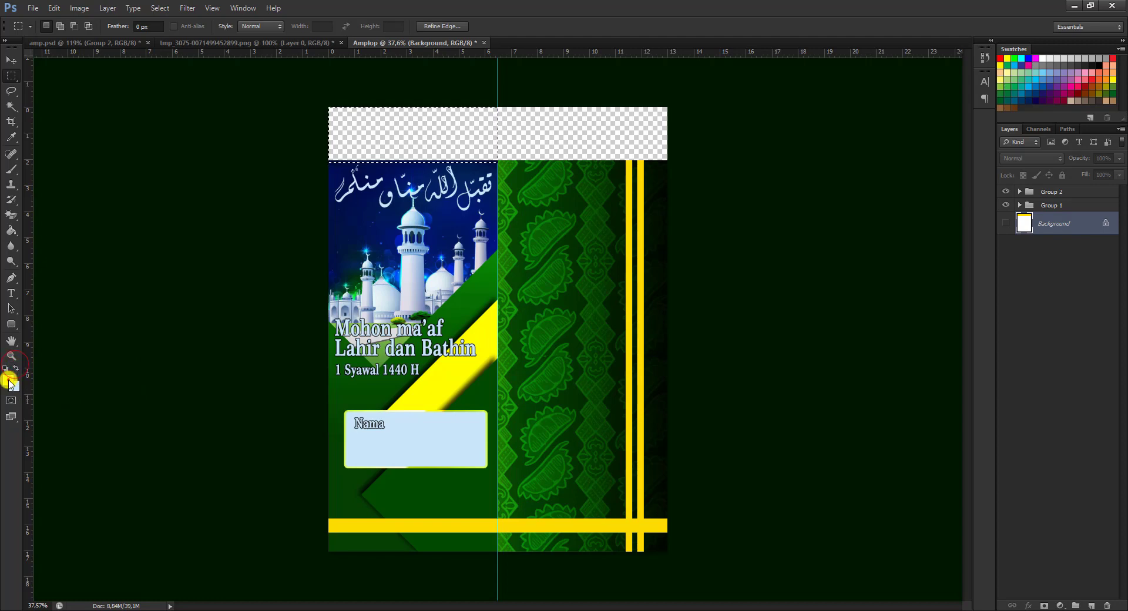
left_click(9, 382)
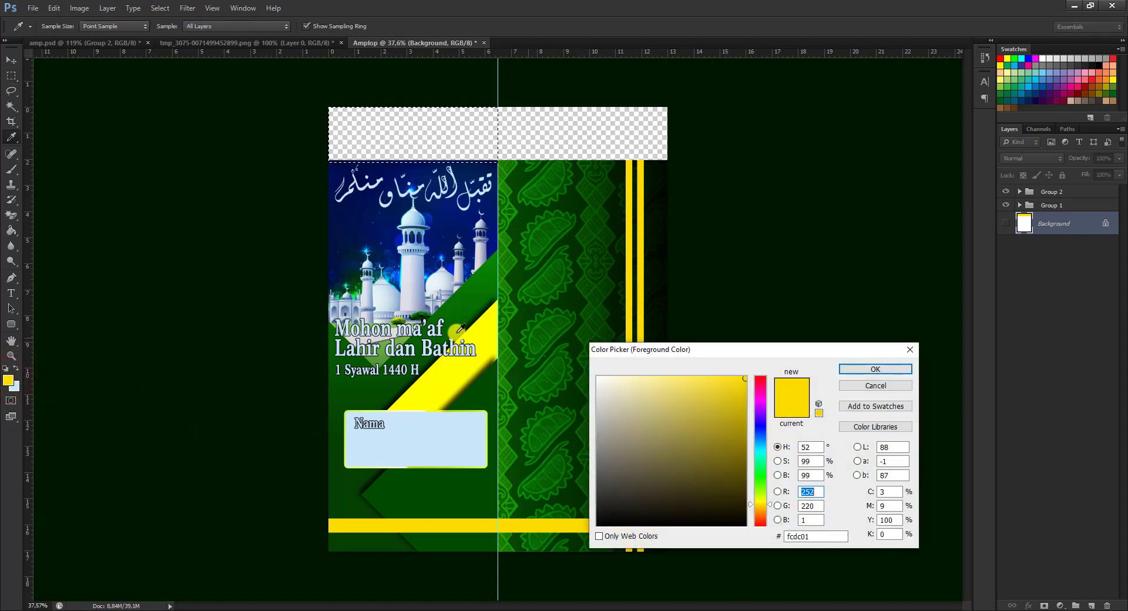
left_click(507, 269)
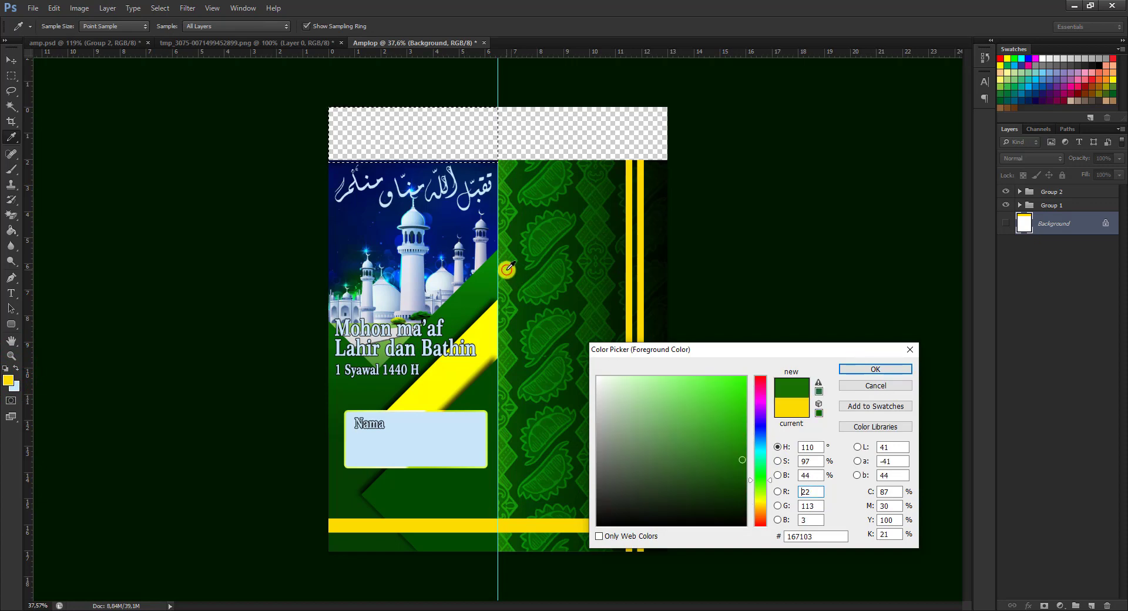
left_click(869, 369)
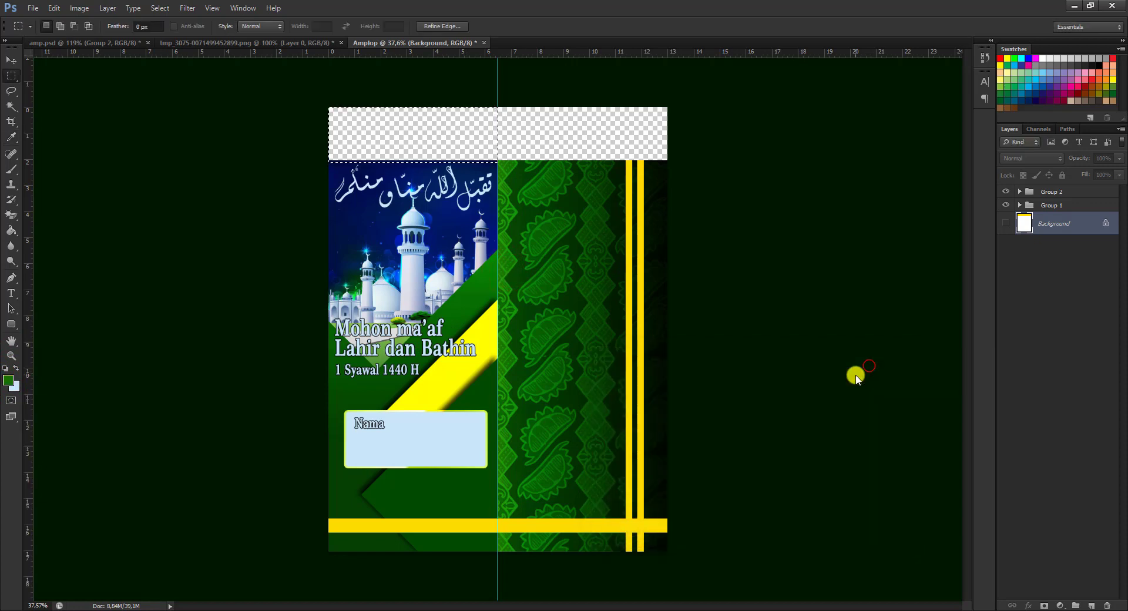
right_click(7, 238)
- Add new Layer 10 and bucket-fill the top-left selection with green
left_click(65, 244)
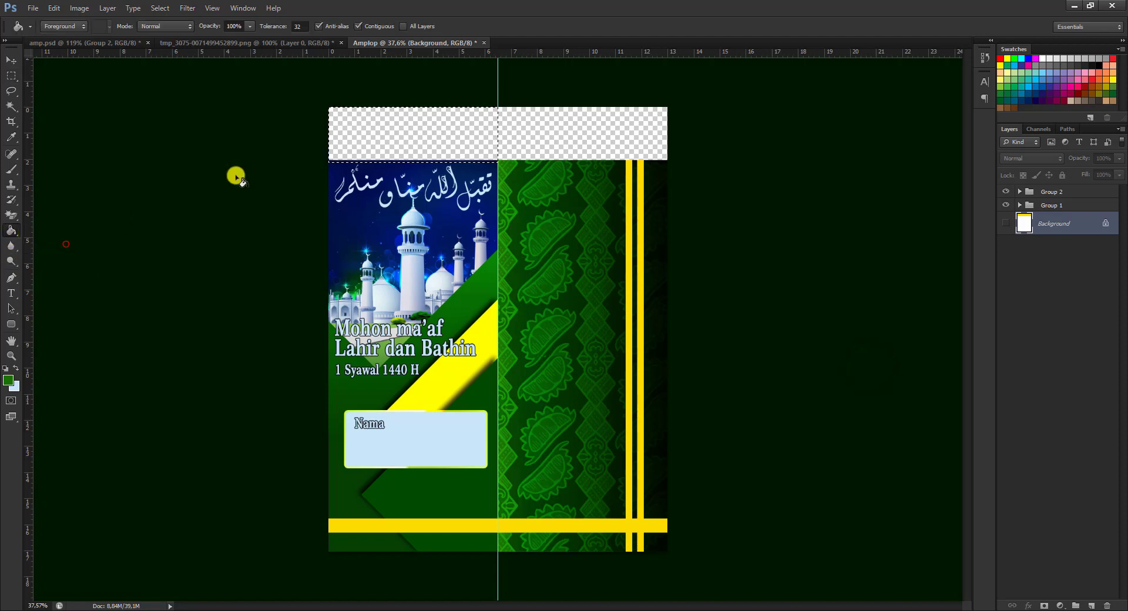
left_click(386, 133)
left_click(559, 237)
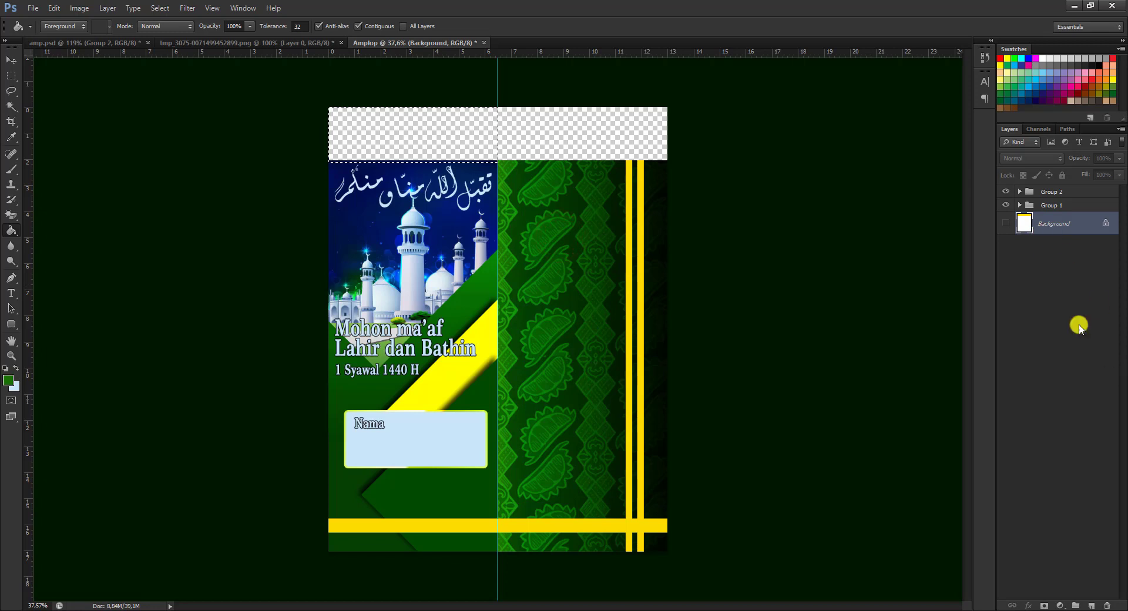
left_click(1100, 605)
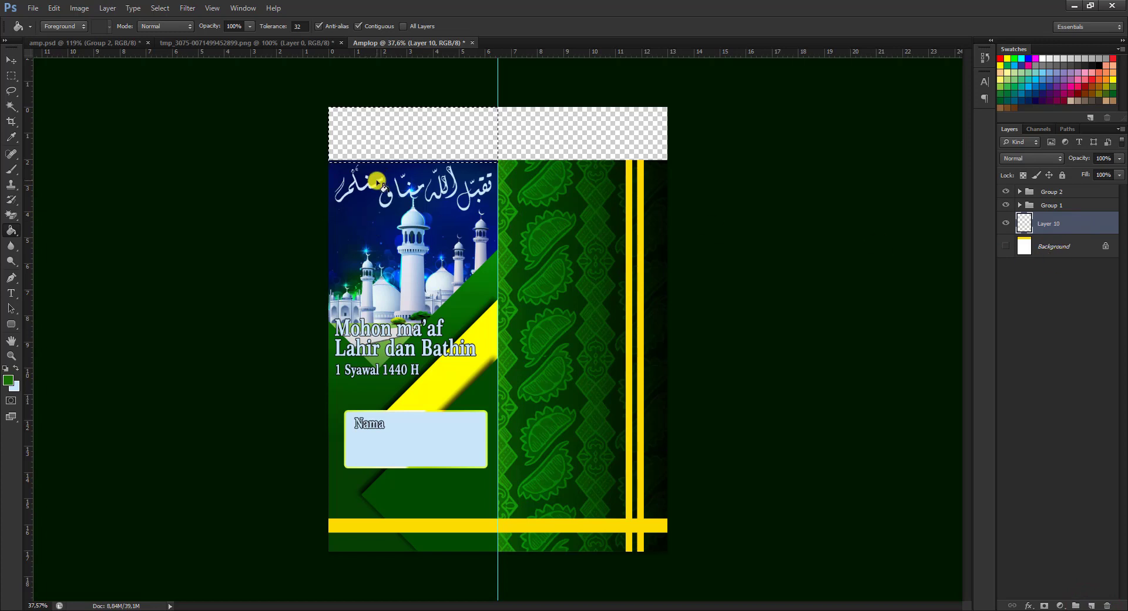
right_click(10, 235)
left_click(47, 244)
left_click(398, 143)
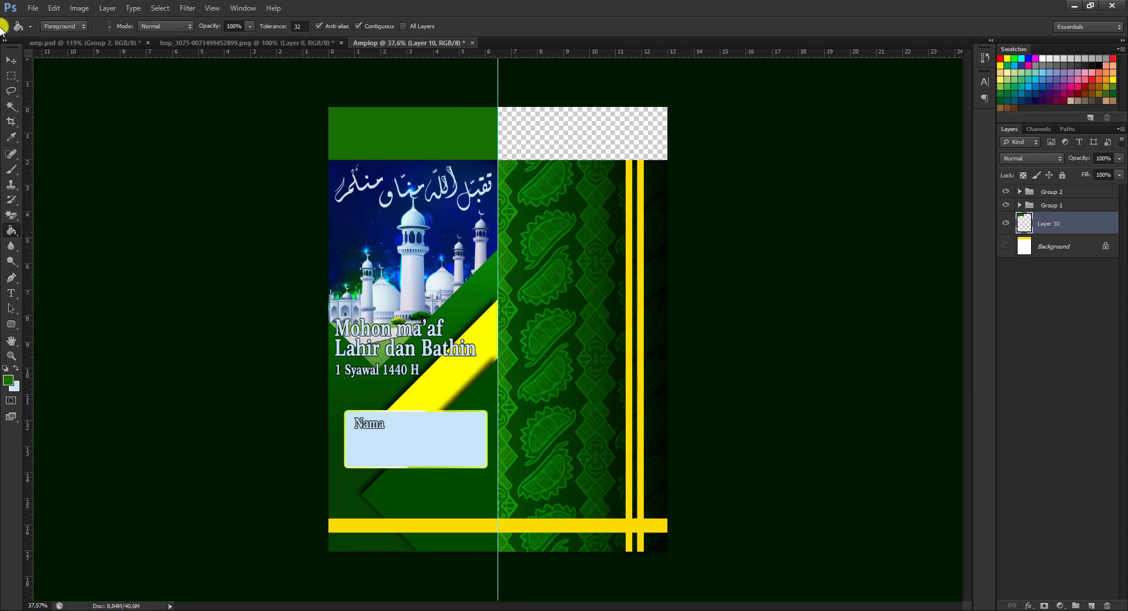
left_click(56, 8)
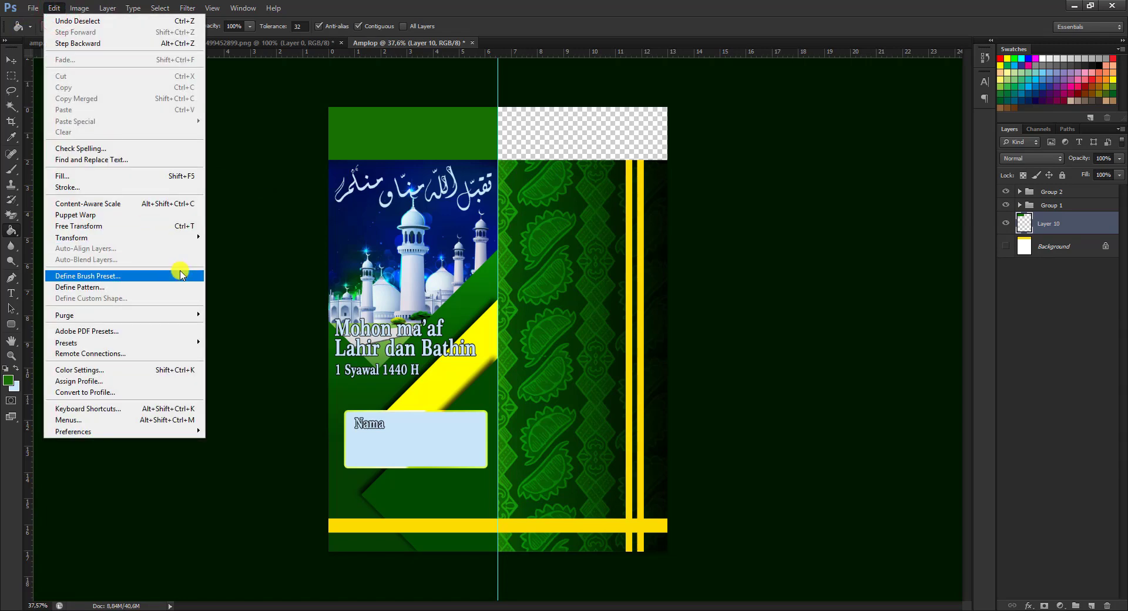
mouse_move(105, 237)
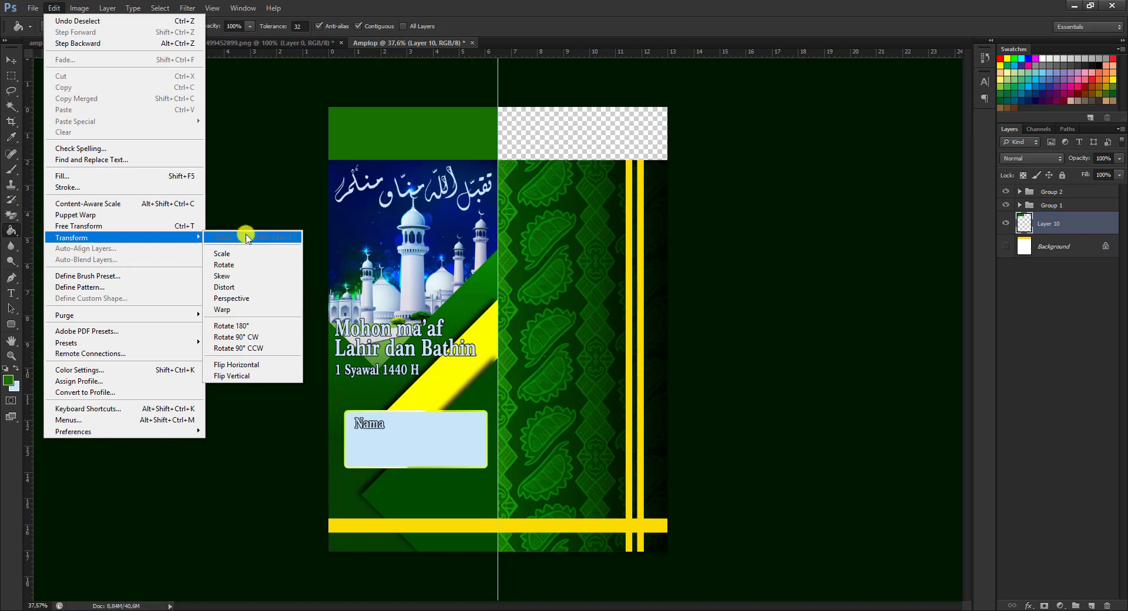
- Try a perspective taper on the green rectangle, then undo and cancel it
left_click(267, 309)
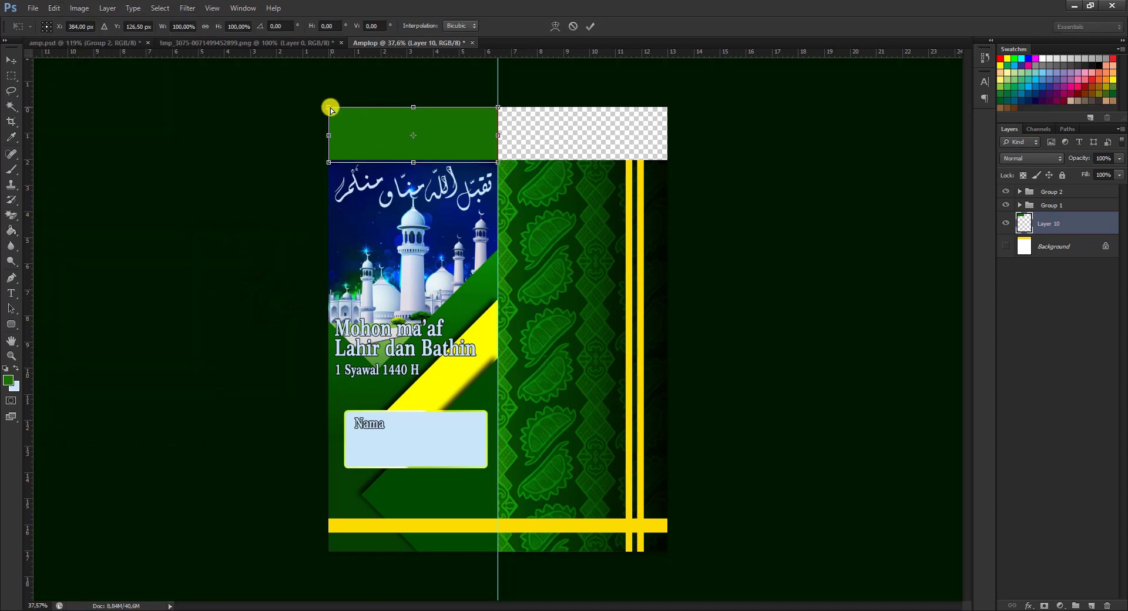
left_click_drag(330, 109, 344, 108)
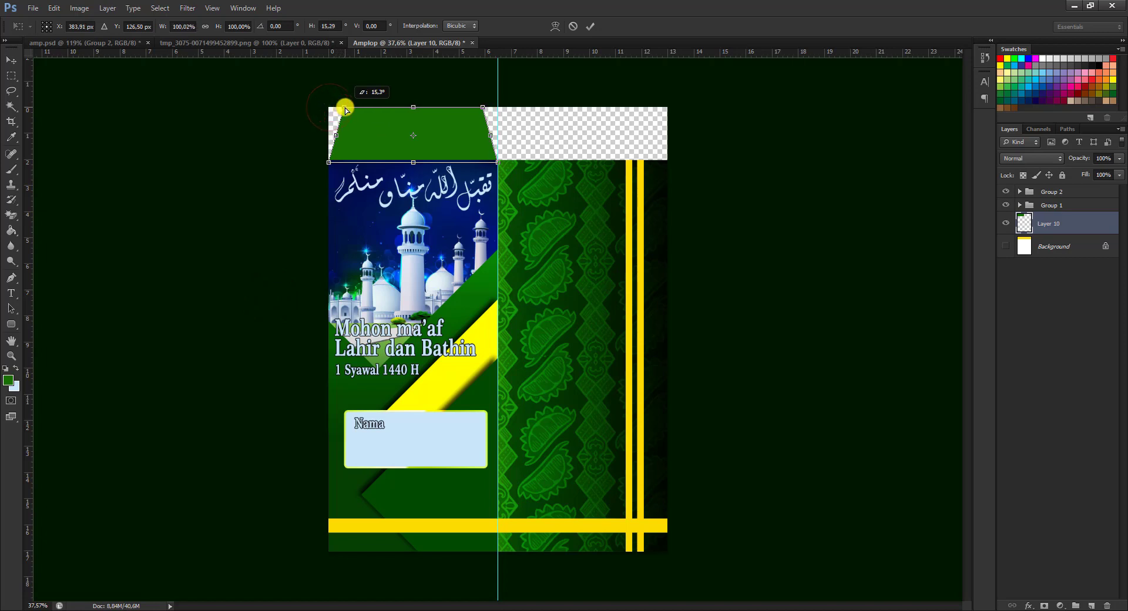
key("ctrl+z")
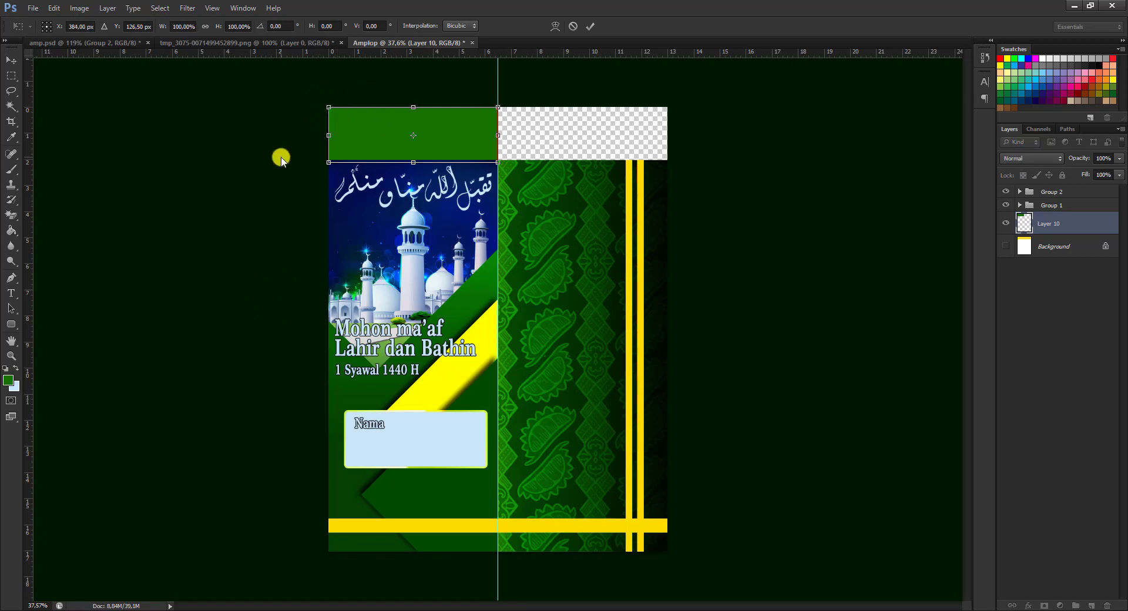
left_click(573, 25)
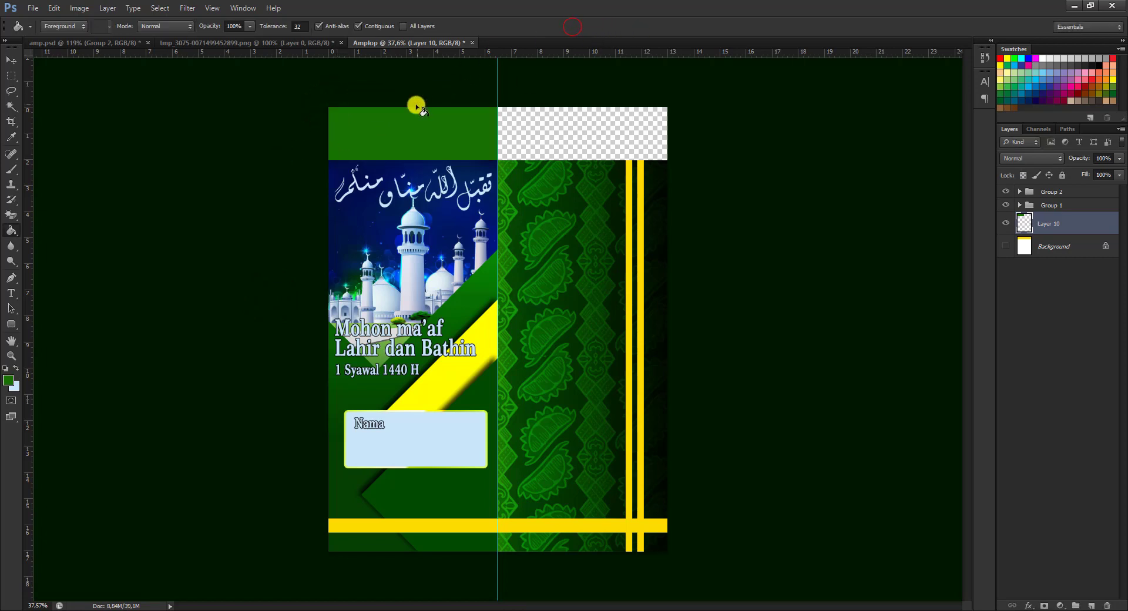
- Warp the green rectangle's top corners down into a rounded arch
key("ctrl+t")
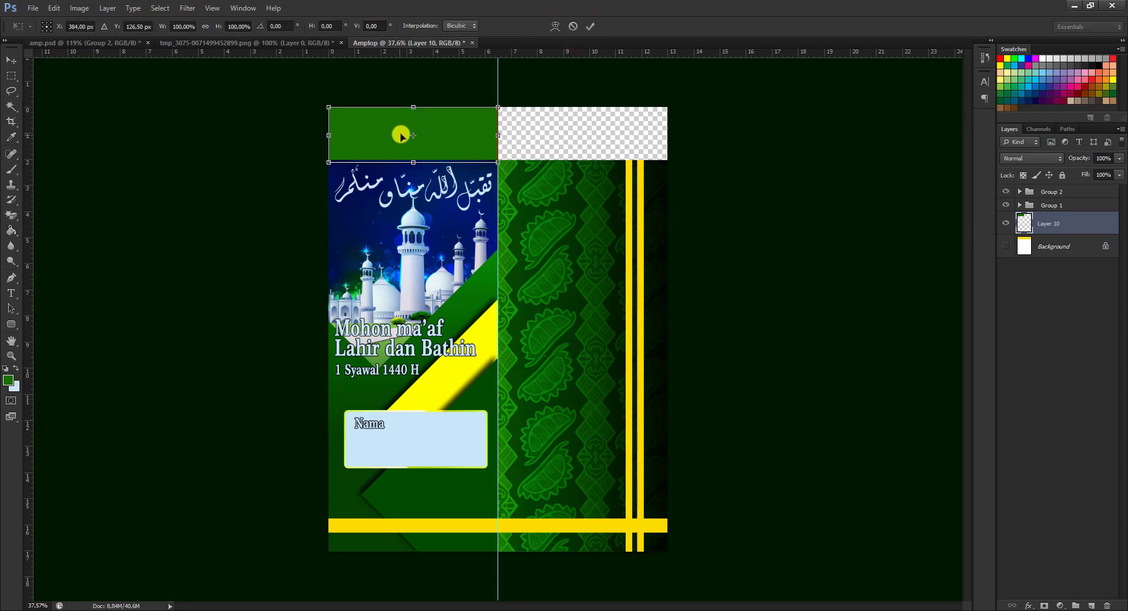
left_click(555, 26)
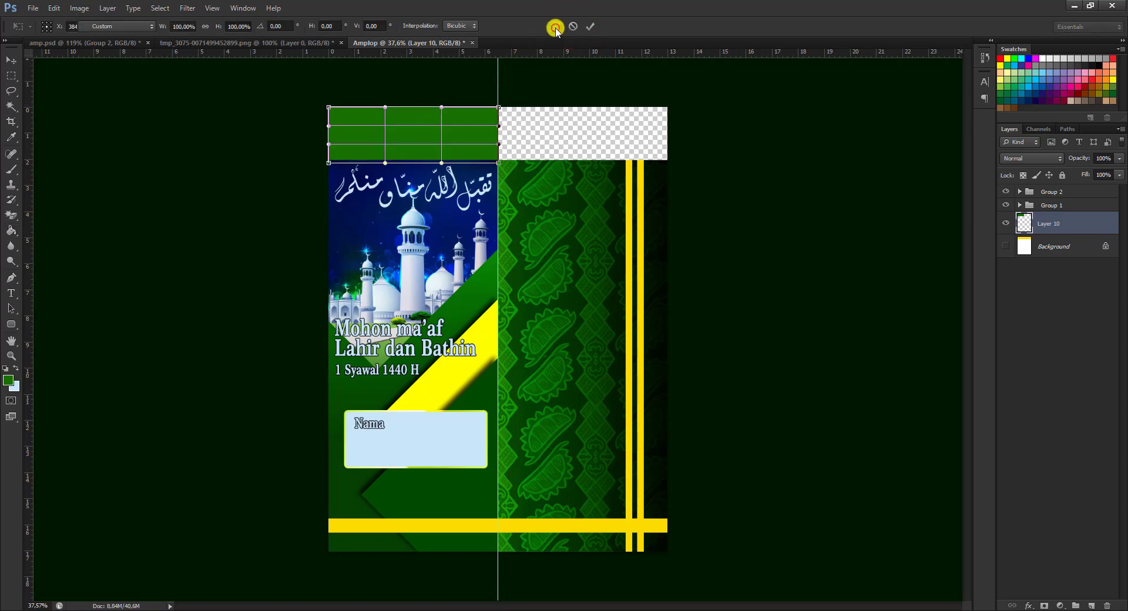
left_click_drag(330, 111, 330, 125)
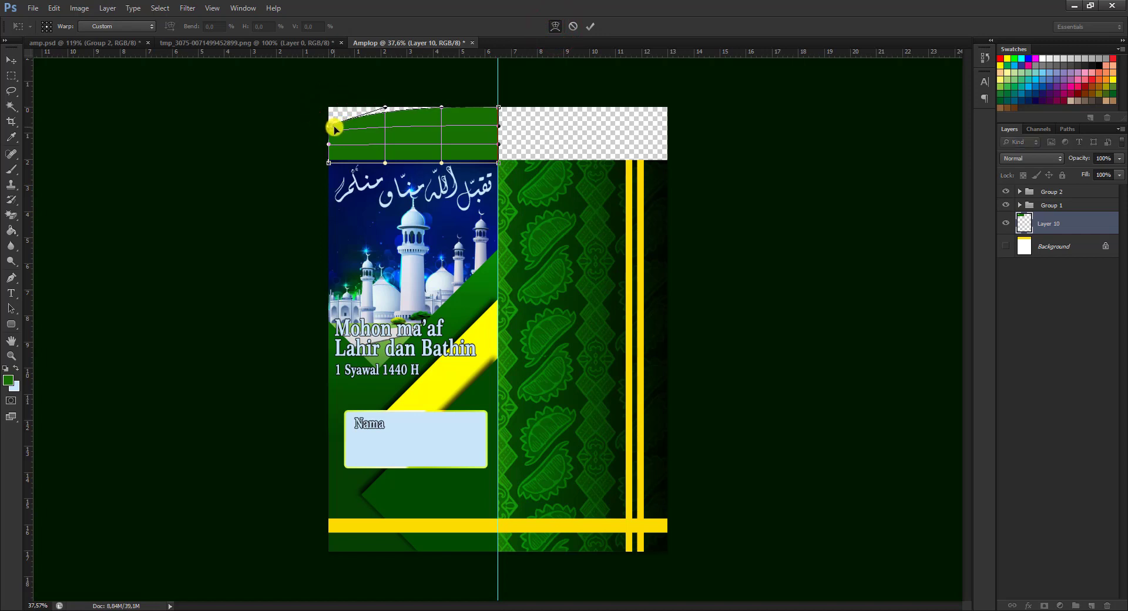
key("ctrl+z")
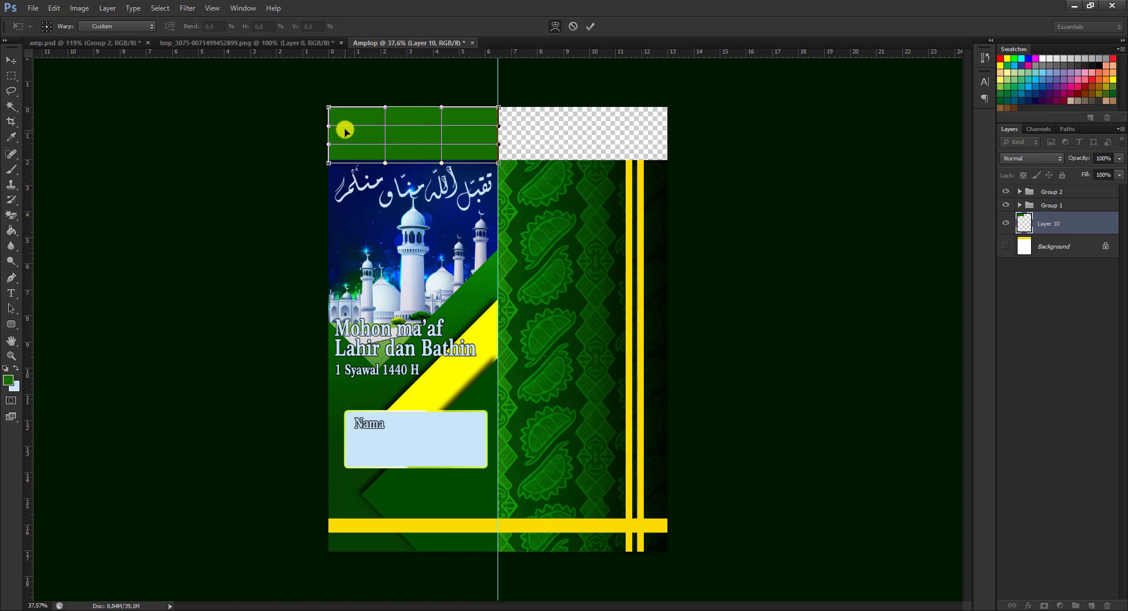
scroll(360, 94, "up", 2)
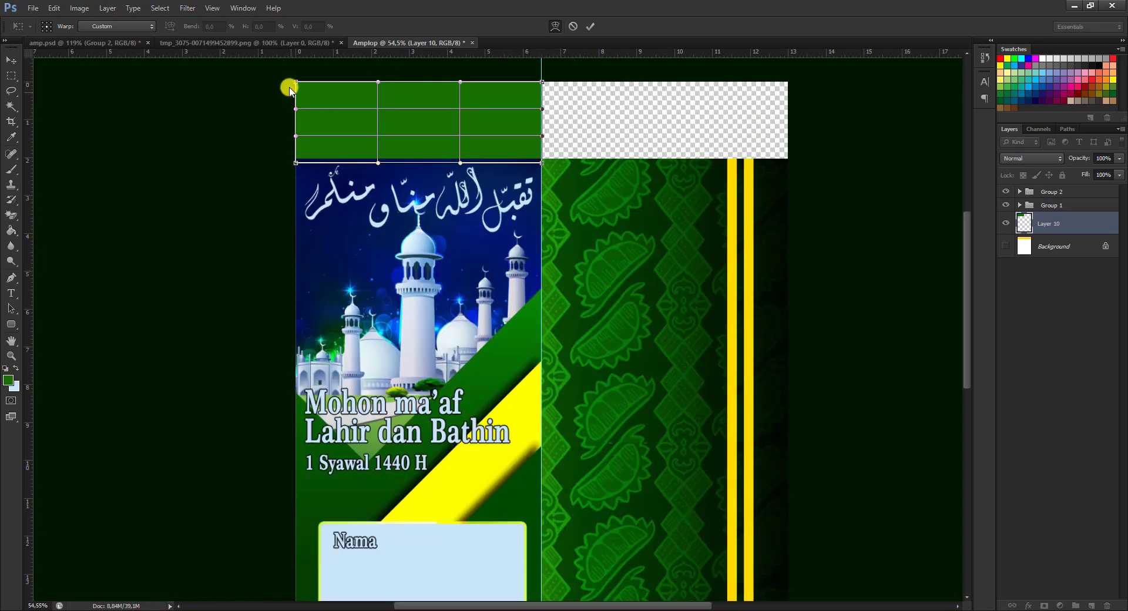
left_click_drag(295, 82, 297, 111)
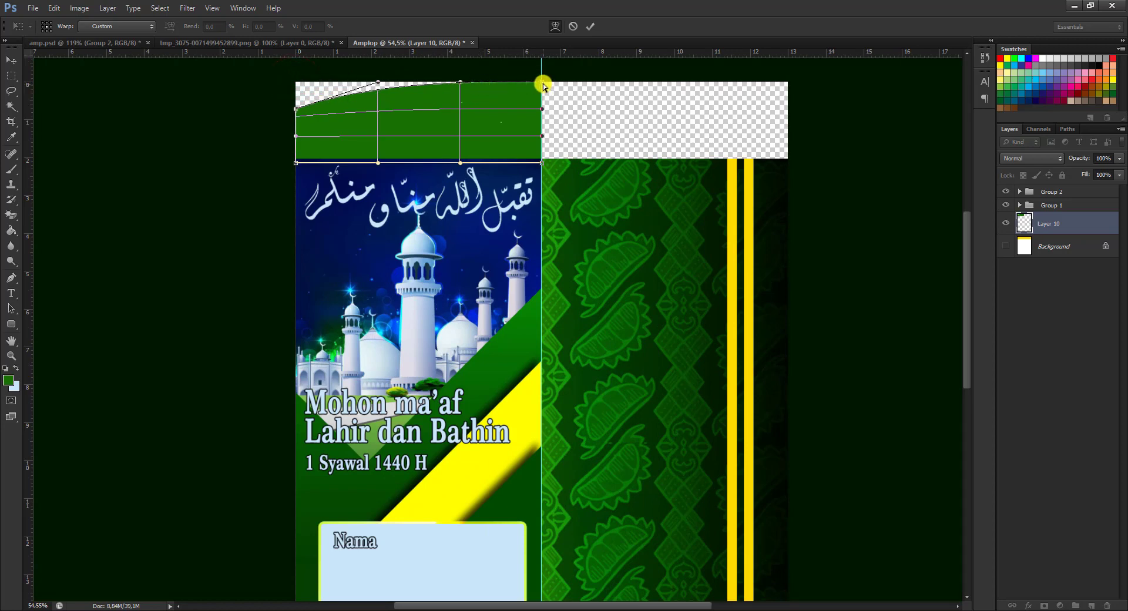
left_click_drag(541, 83, 540, 111)
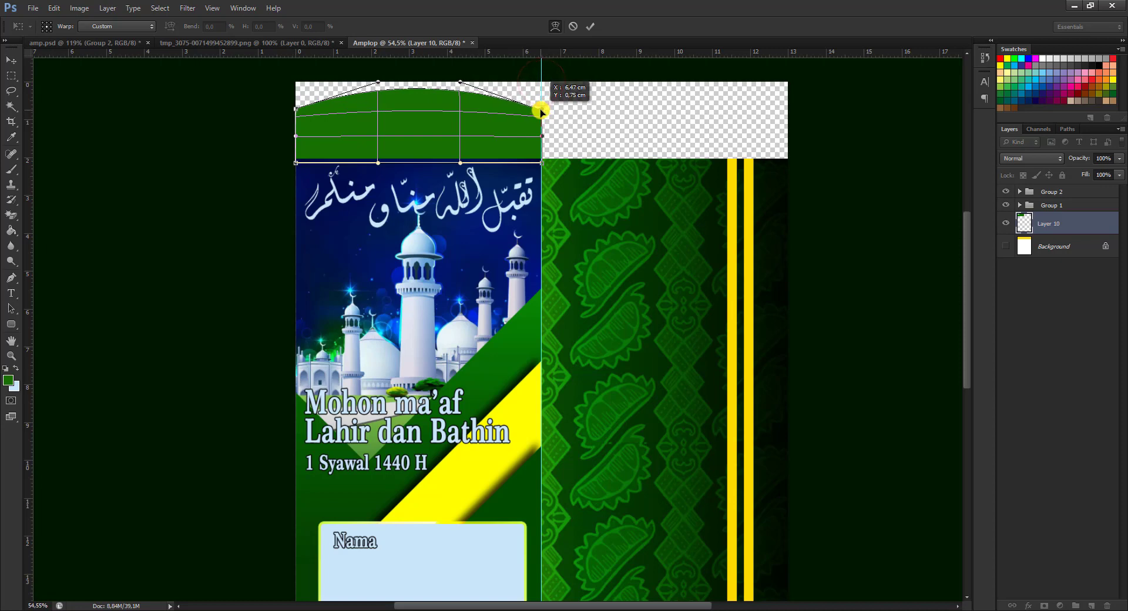
left_click(585, 28)
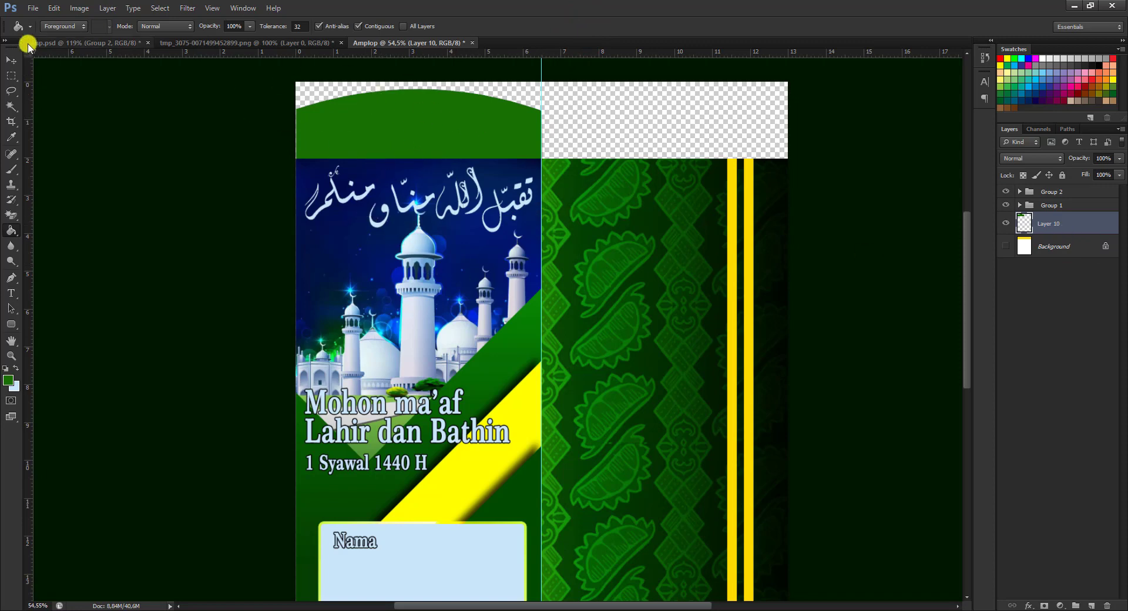
- Select Group 2 from the canvas, then expand Group 1 to show its layers
left_click(12, 60)
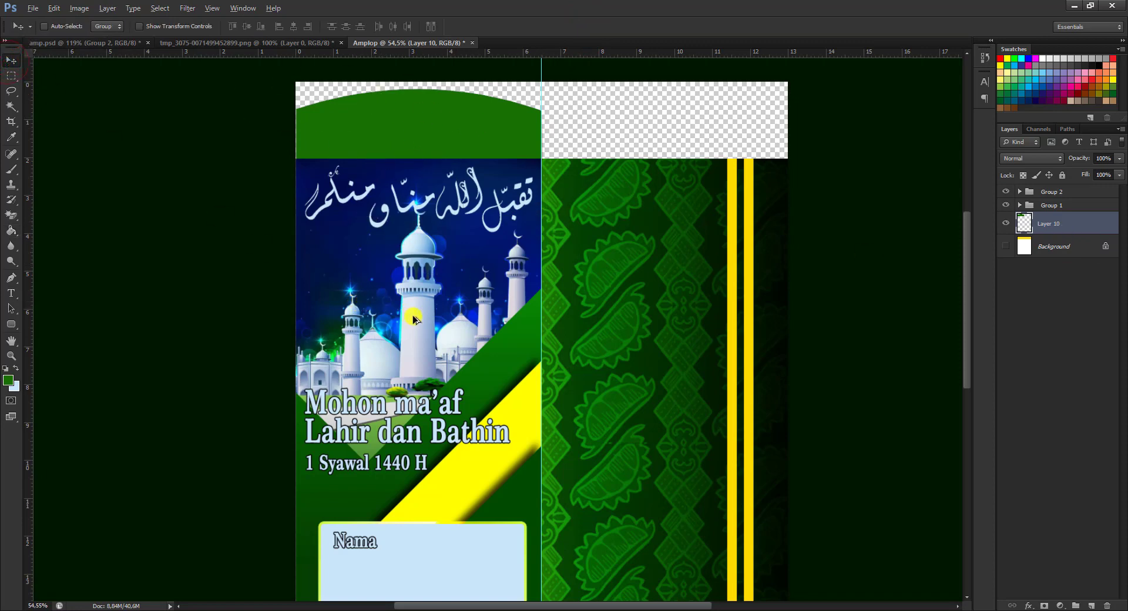
scroll(413, 319, "down", 1)
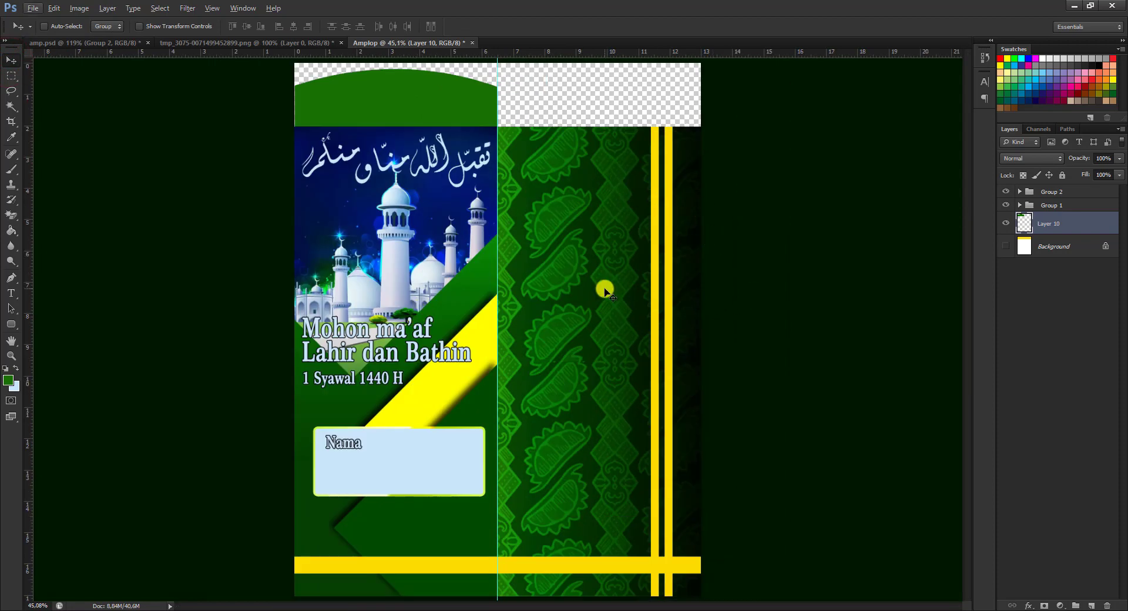
left_click(672, 277)
right_click(656, 286)
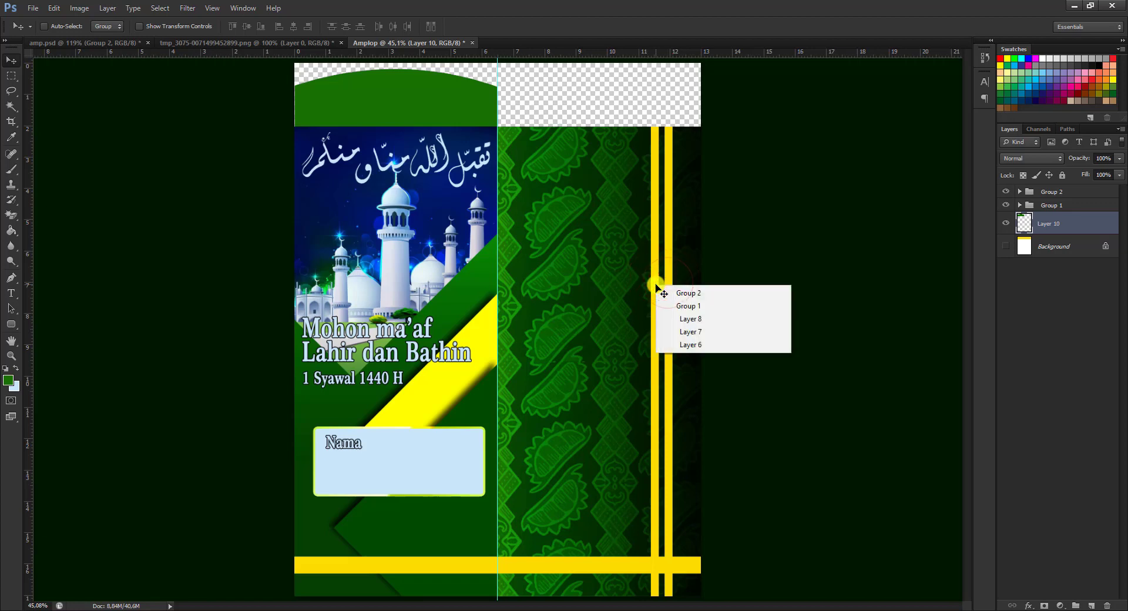
left_click(728, 294)
left_click(1019, 193)
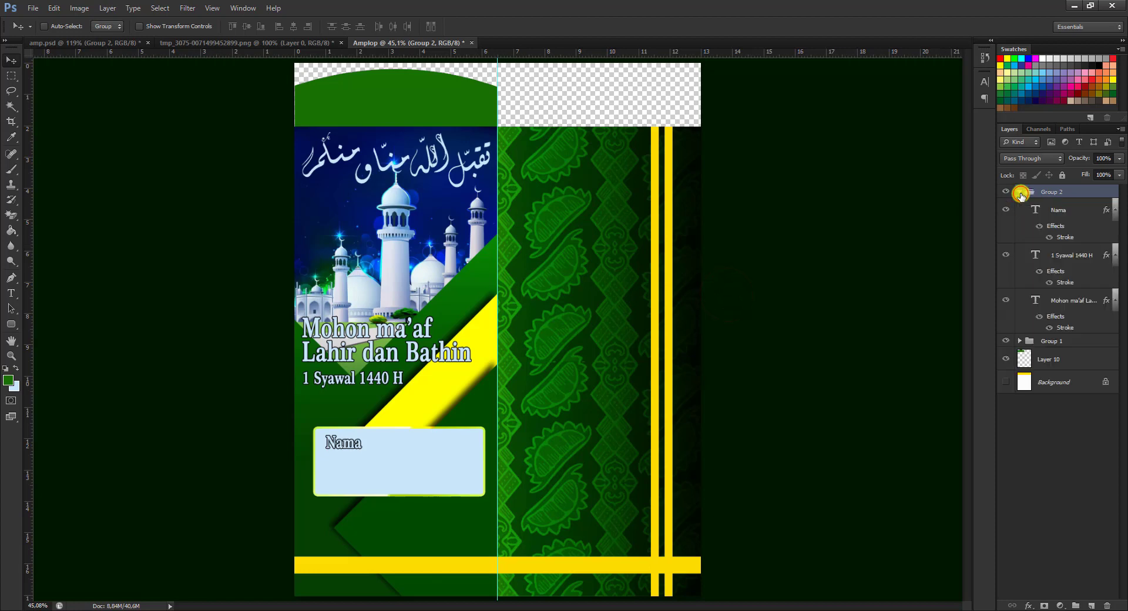
left_click(1020, 192)
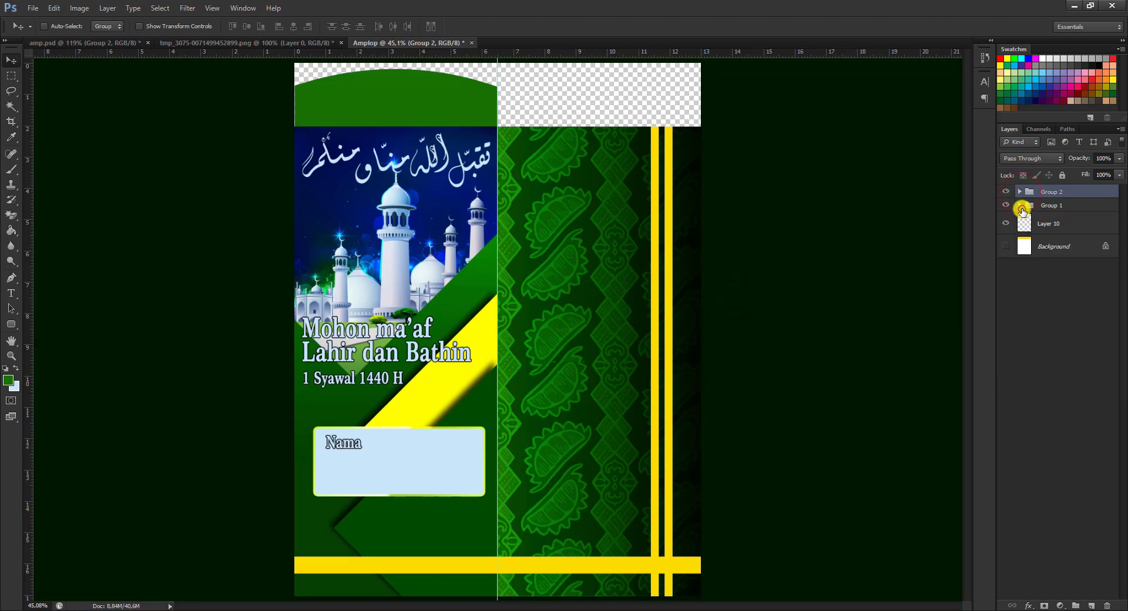
left_click(1021, 207)
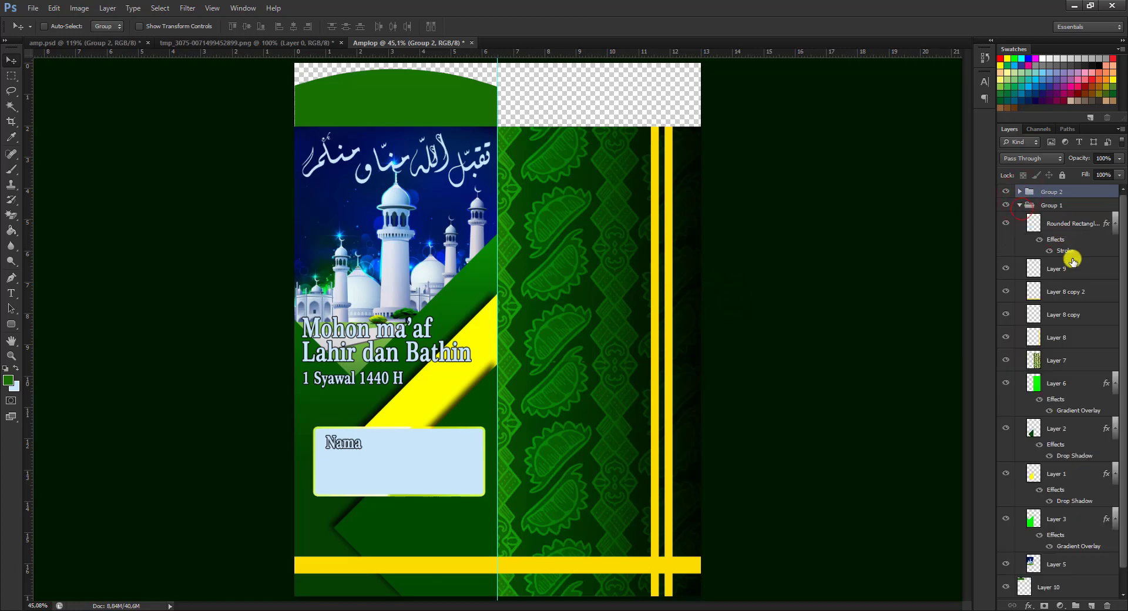
right_click(667, 355)
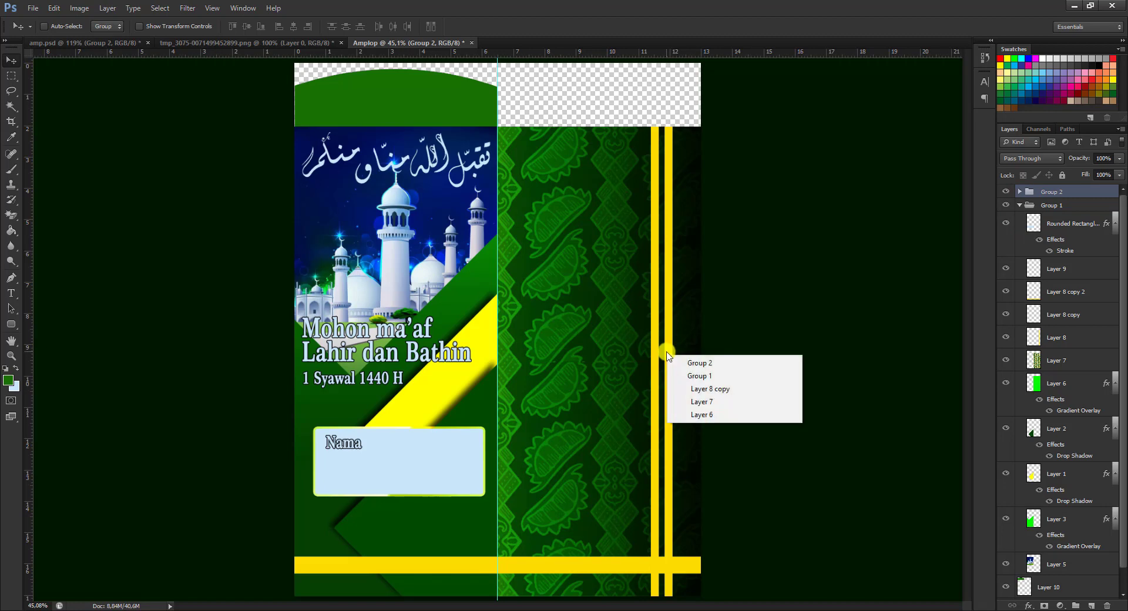
- Toggle visibility of Layer 8 copy 2, Layer 8 copy and Layer 8 to identify the stripes
left_click(1006, 292)
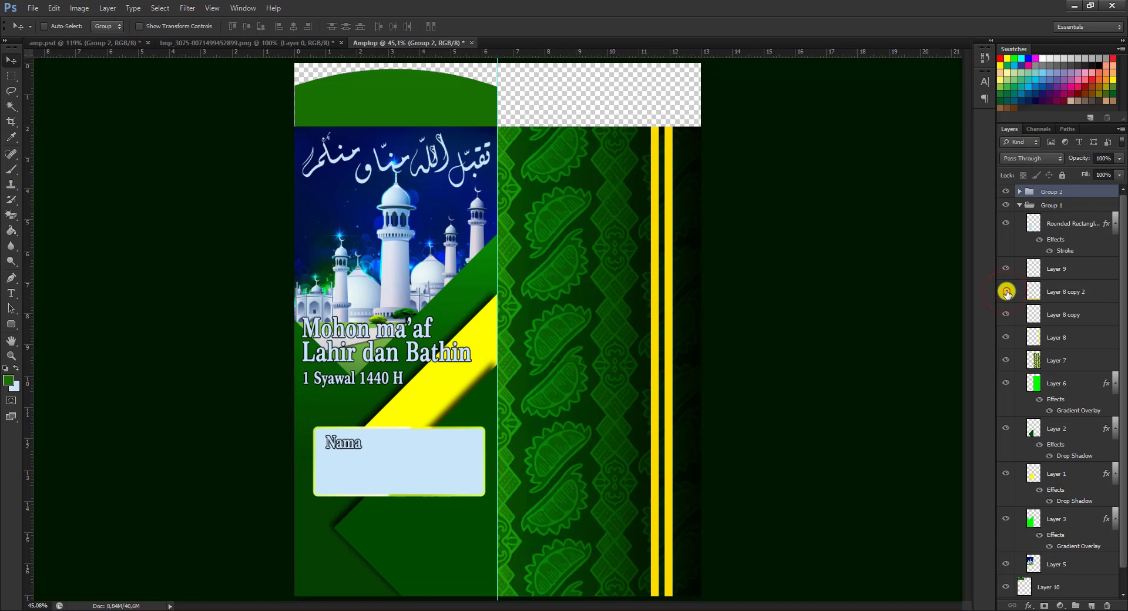
left_click(1006, 292)
left_click(1005, 315)
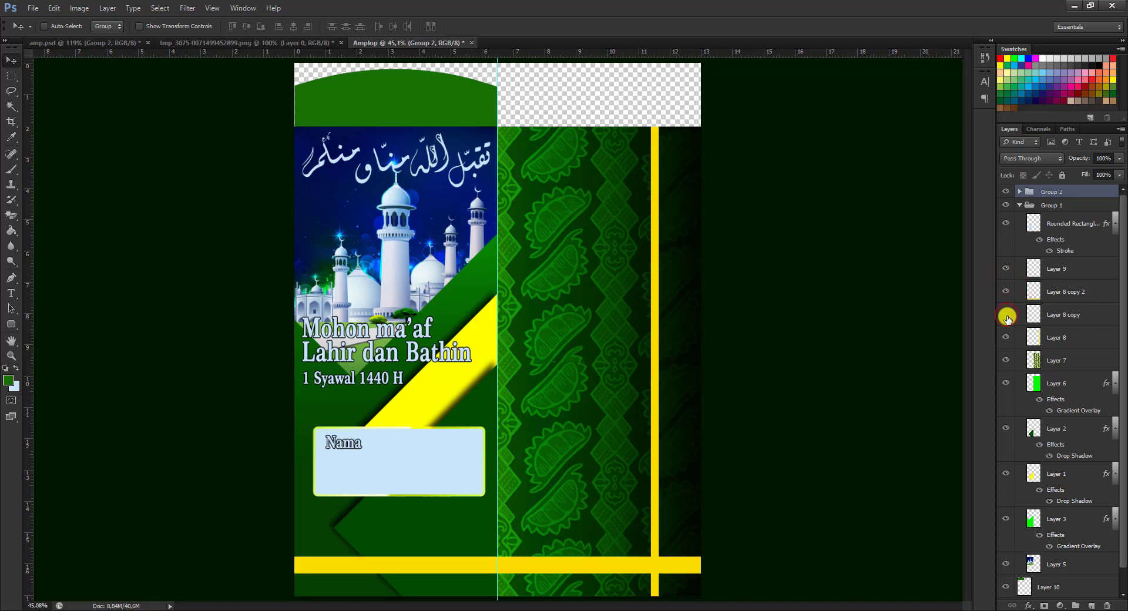
left_click(1006, 338)
left_click(1007, 337)
left_click(1006, 315)
- Merge Layer 8 copy and Layer 8 into one vertical stripe layer
left_click(1062, 317)
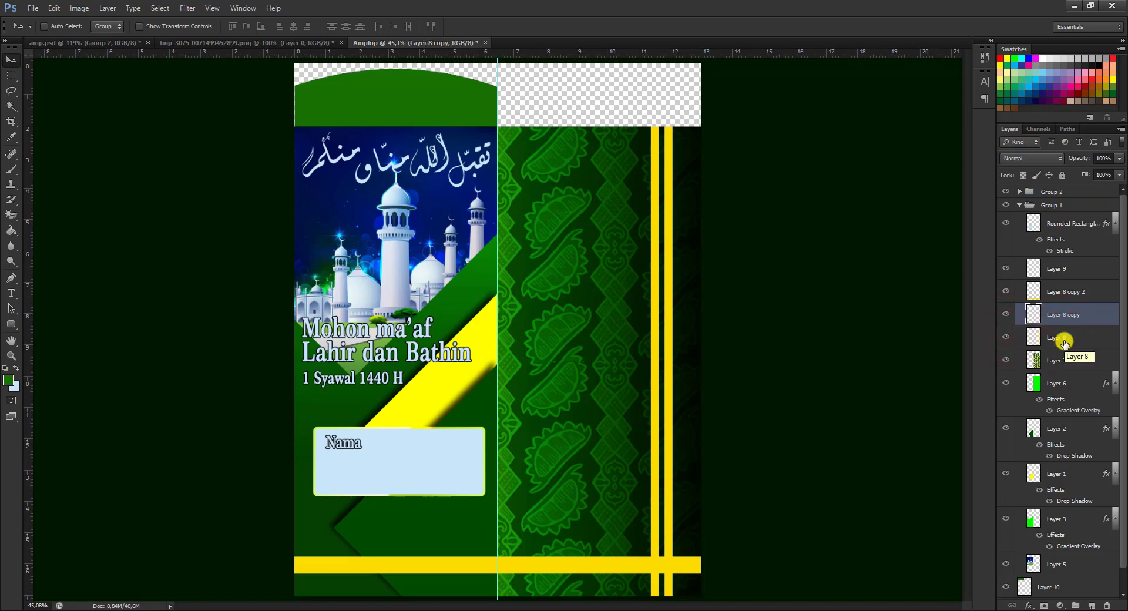
left_click(1064, 339, "shift")
right_click(1065, 320)
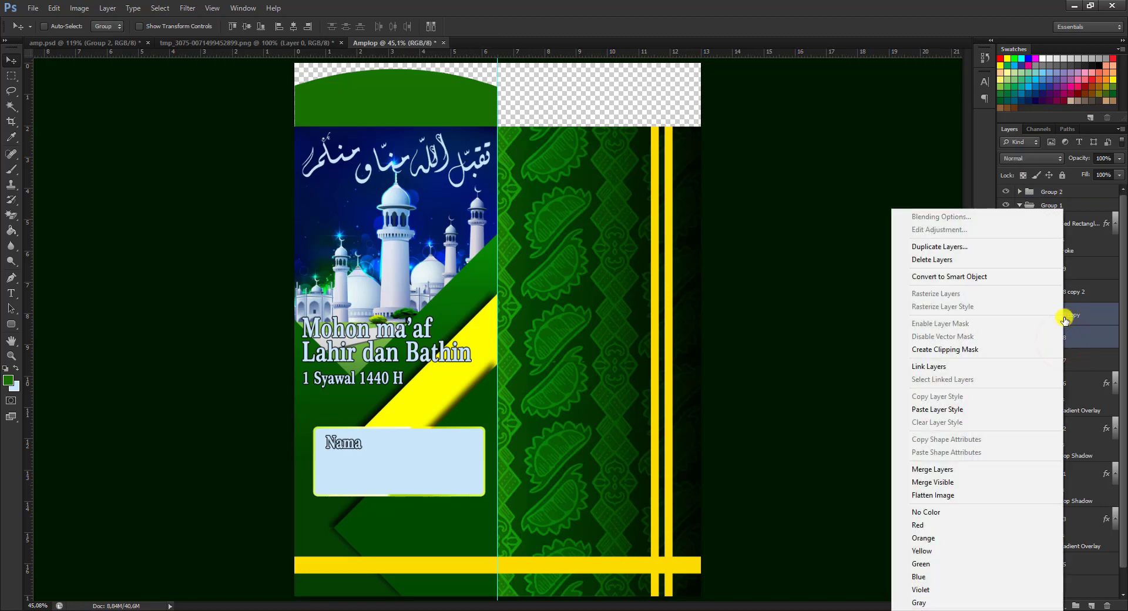
left_click(934, 469)
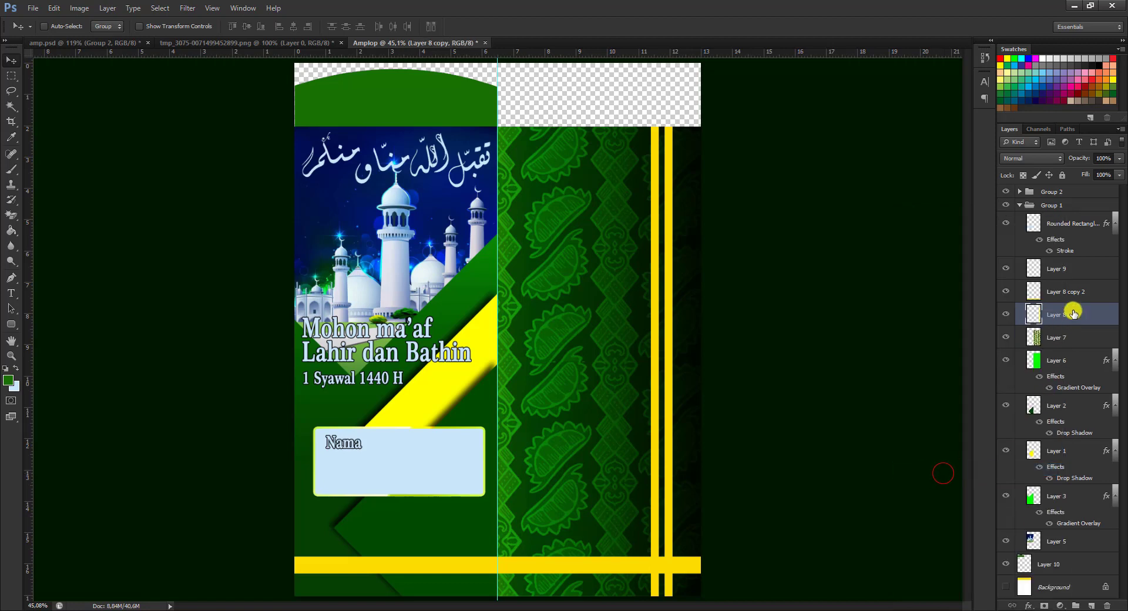
left_click(1005, 318)
- Duplicate the merged stripe layer as Layer 8 copy 3
right_click(1083, 320)
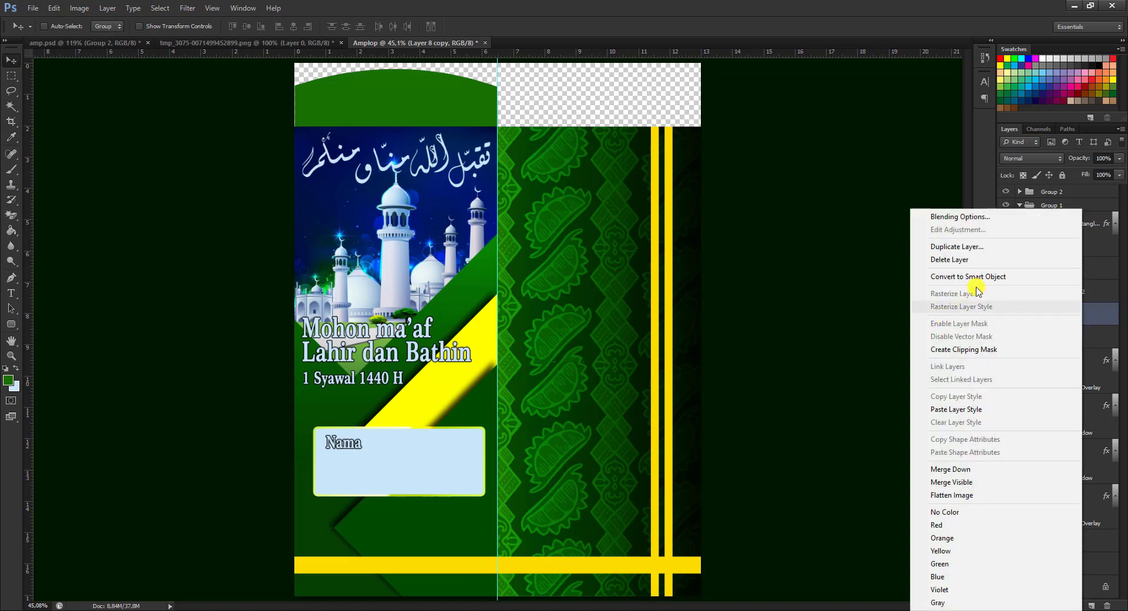
left_click(1006, 247)
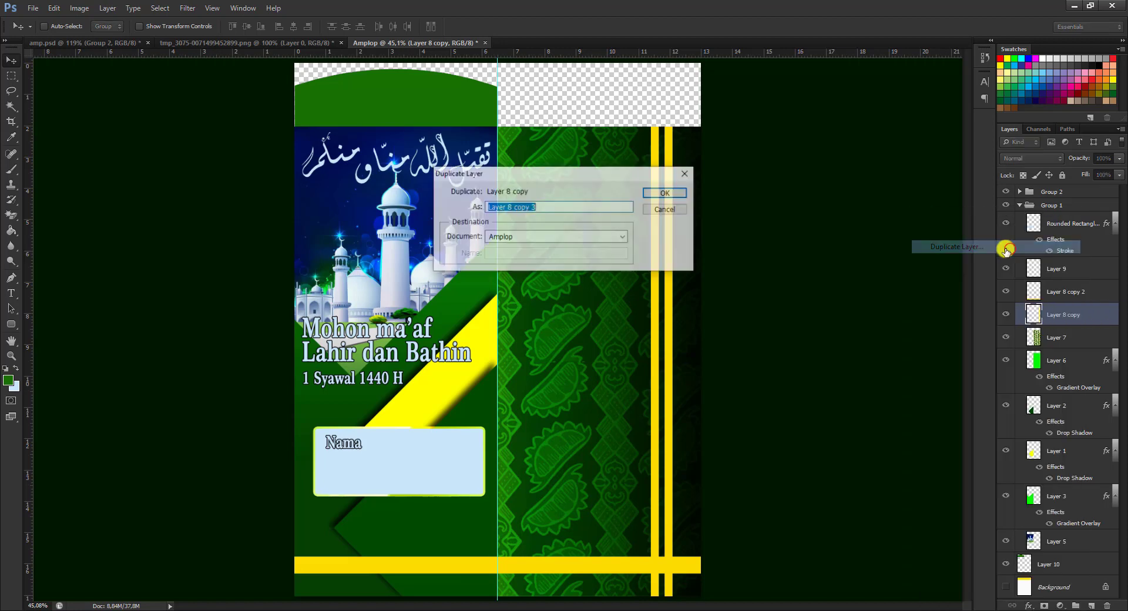
left_click(667, 194)
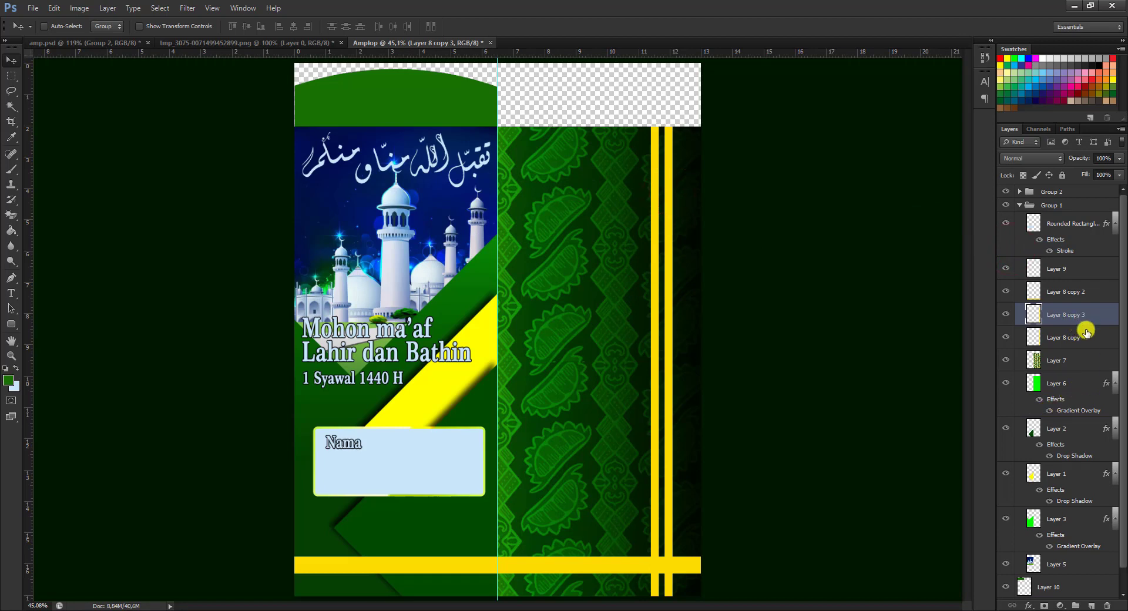
left_click(1009, 315)
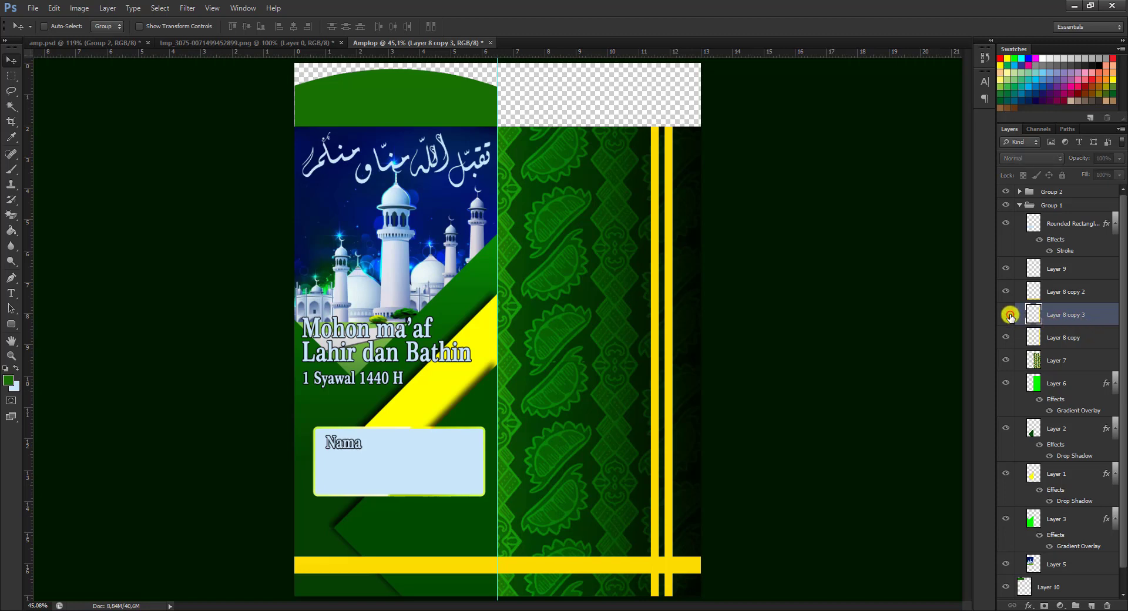
left_click(1008, 315)
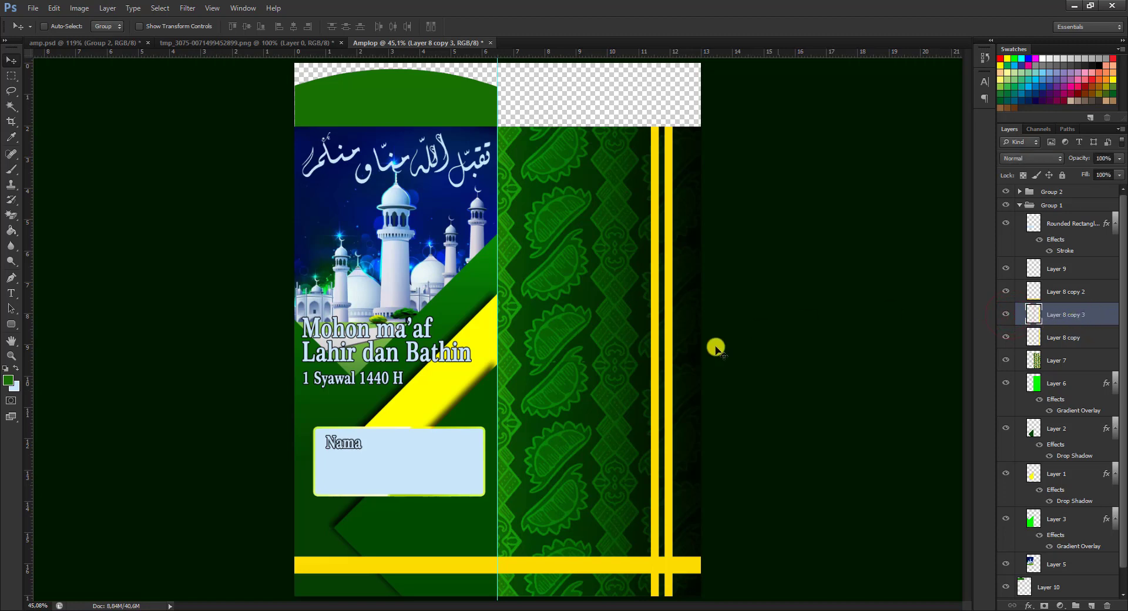
- Rotate the copied stripes 90° and move them up across the top flap
left_click_drag(668, 356, 506, 319)
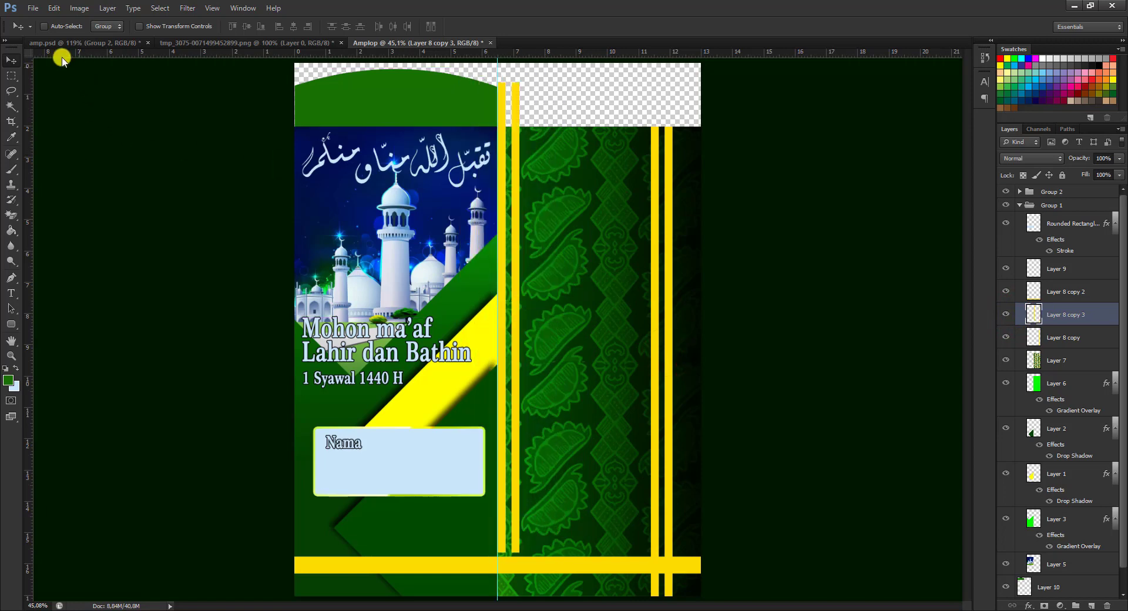
left_click(48, 9)
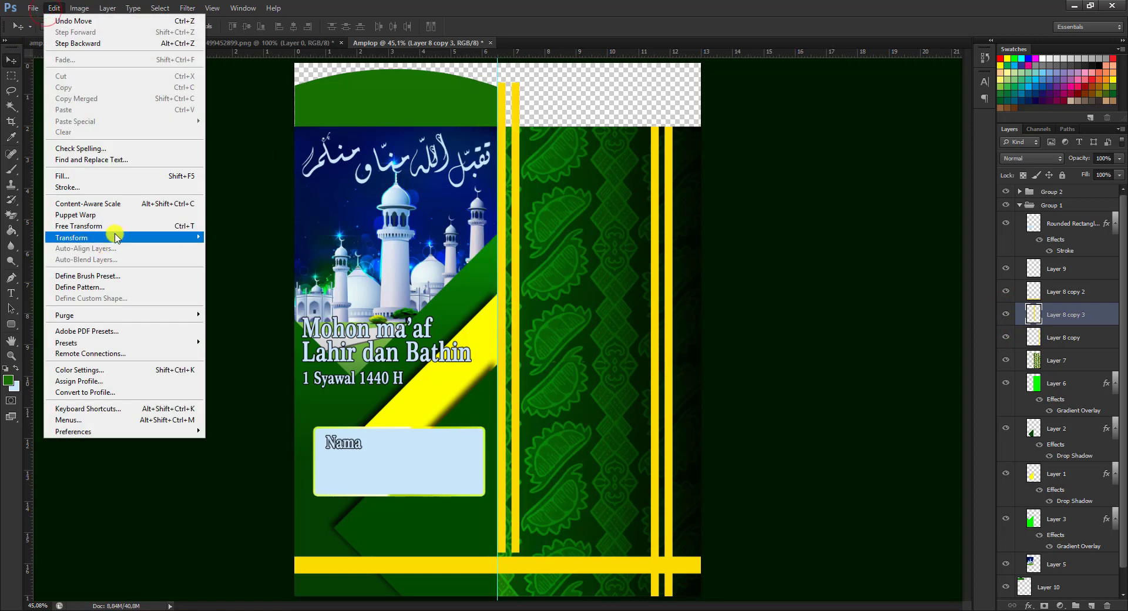
mouse_move(71, 237)
left_click(256, 334)
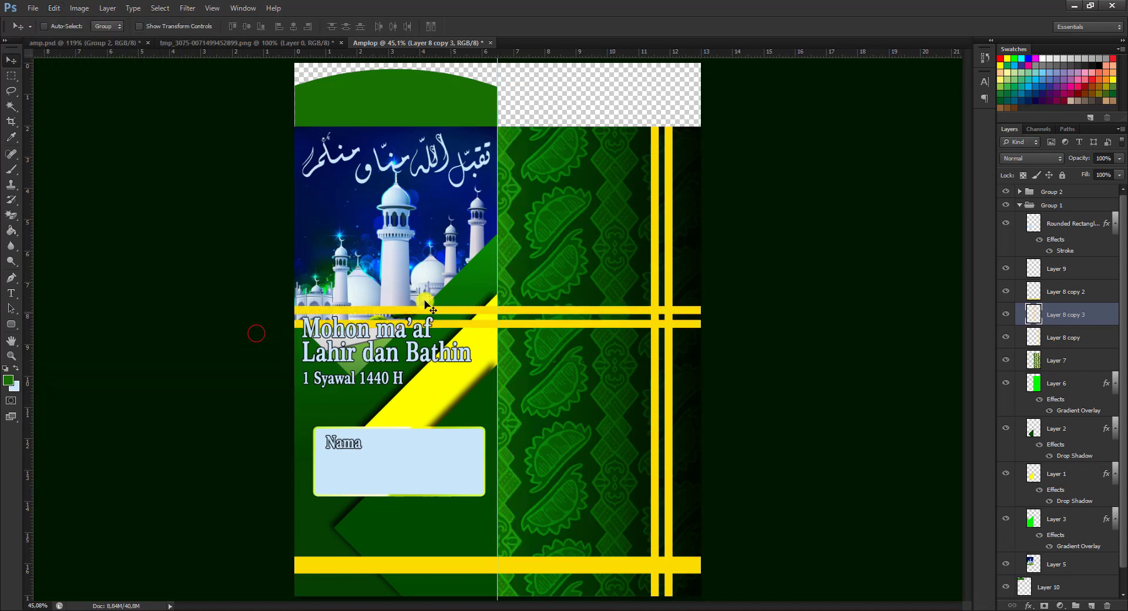
left_click_drag(533, 313, 528, 103)
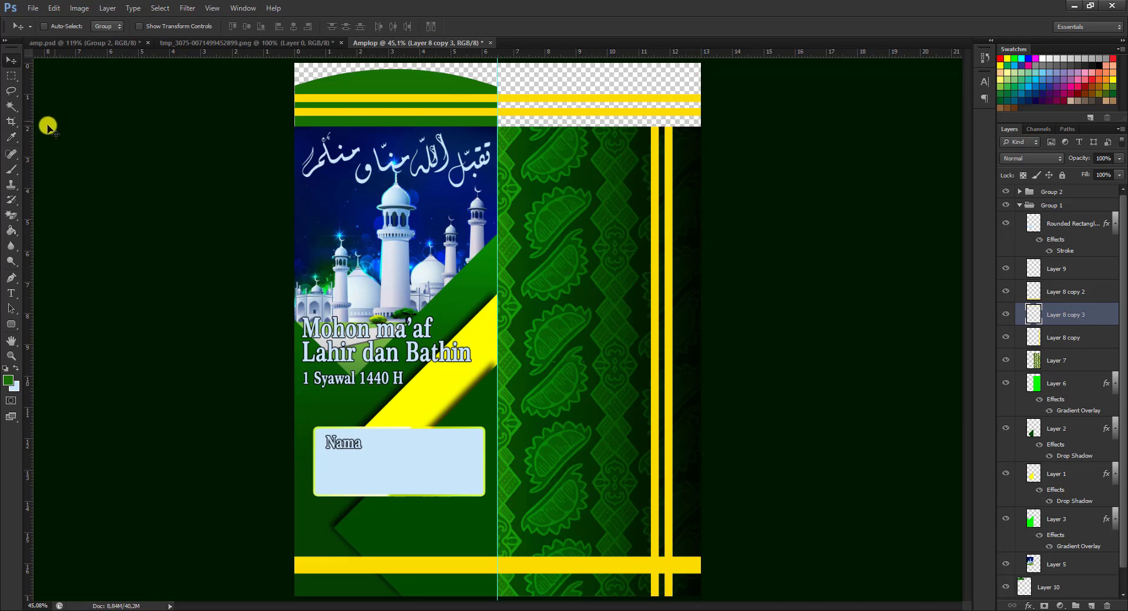
- Delete the horizontal stripes outside the top-left flap using an inverted rectangular selection
left_click(11, 75)
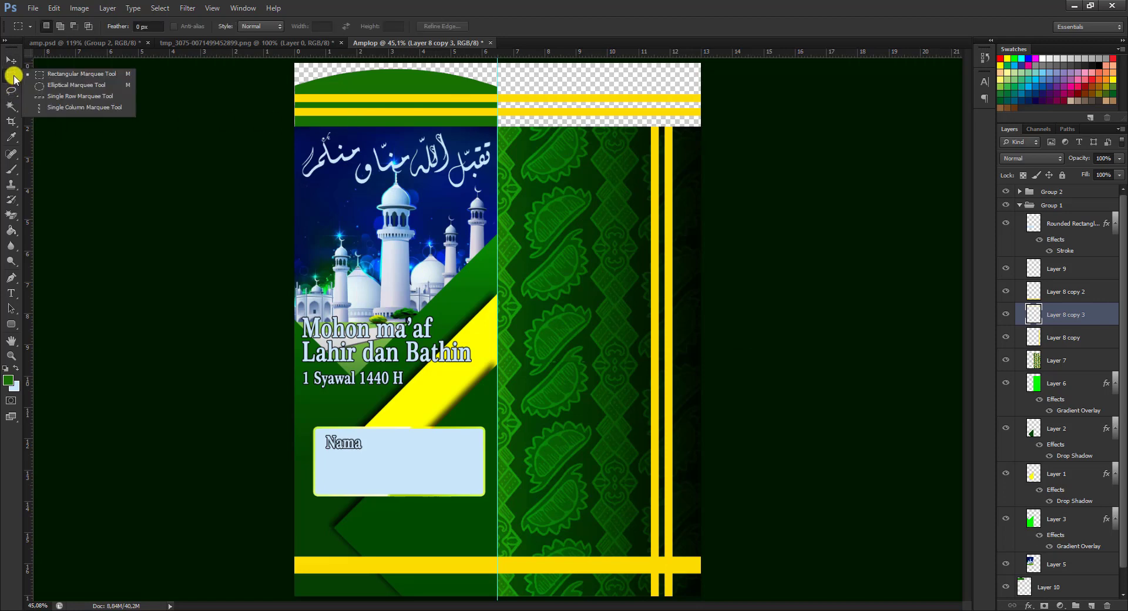
left_click(79, 77)
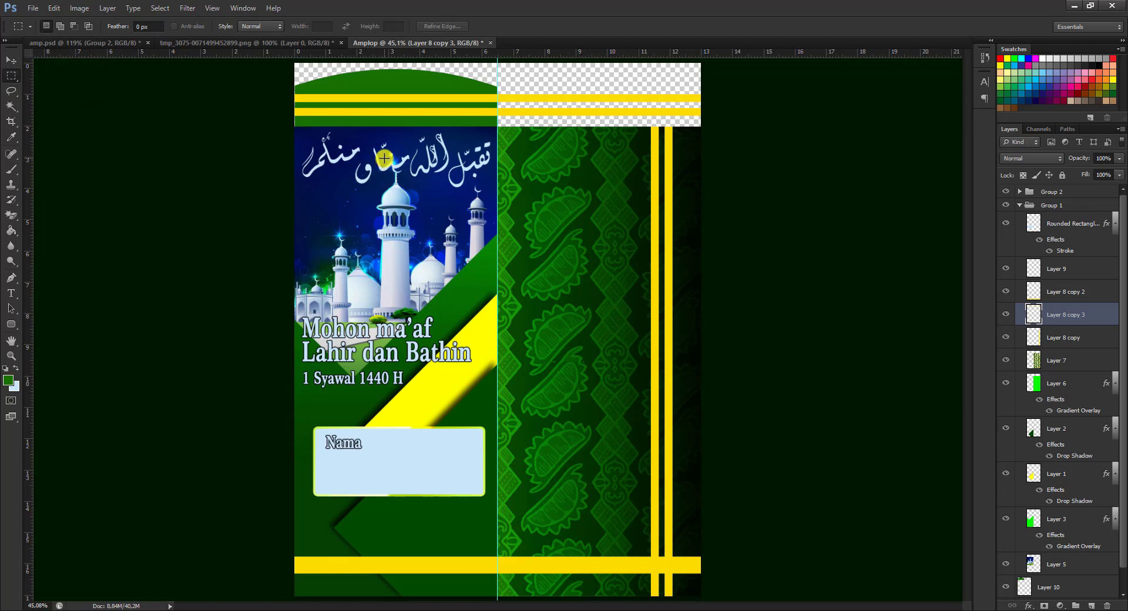
scroll(385, 158, "down", 1)
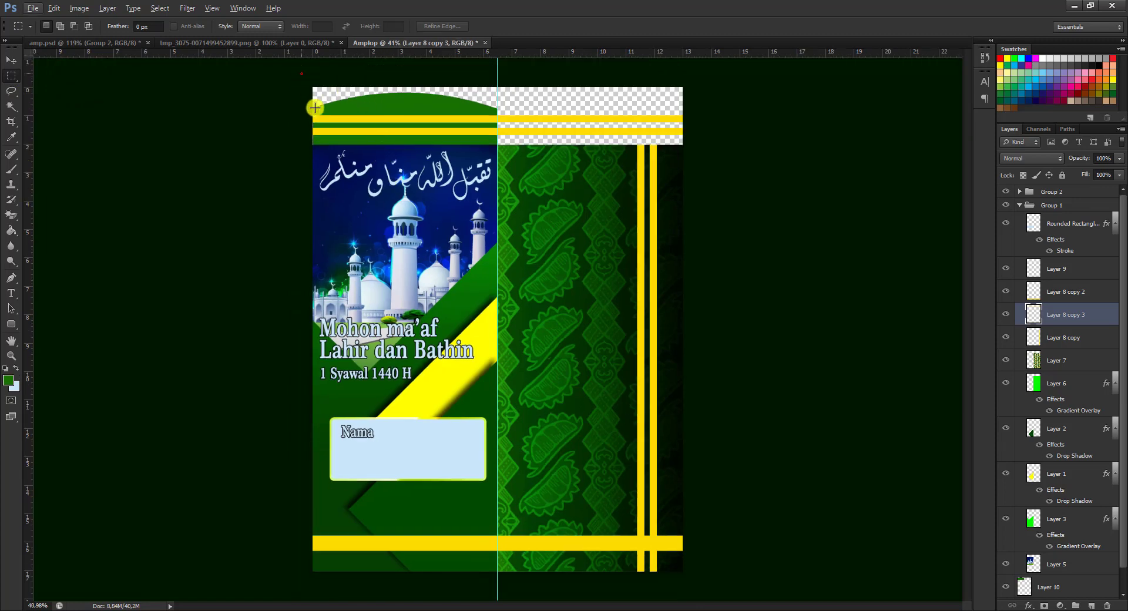
left_click_drag(302, 73, 498, 145)
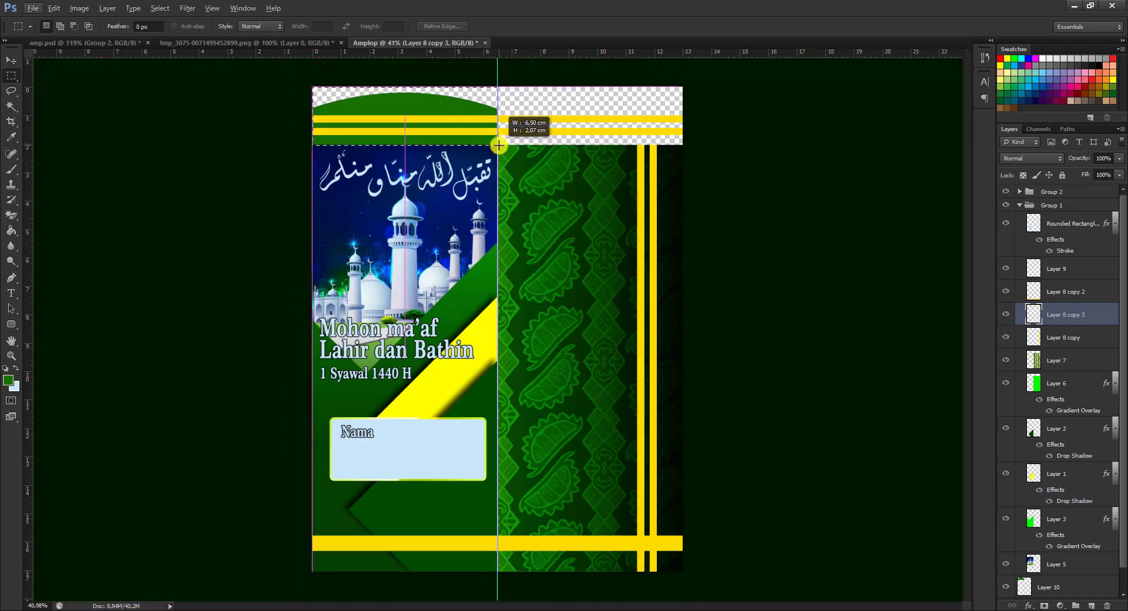
left_click_drag(498, 145, 499, 145)
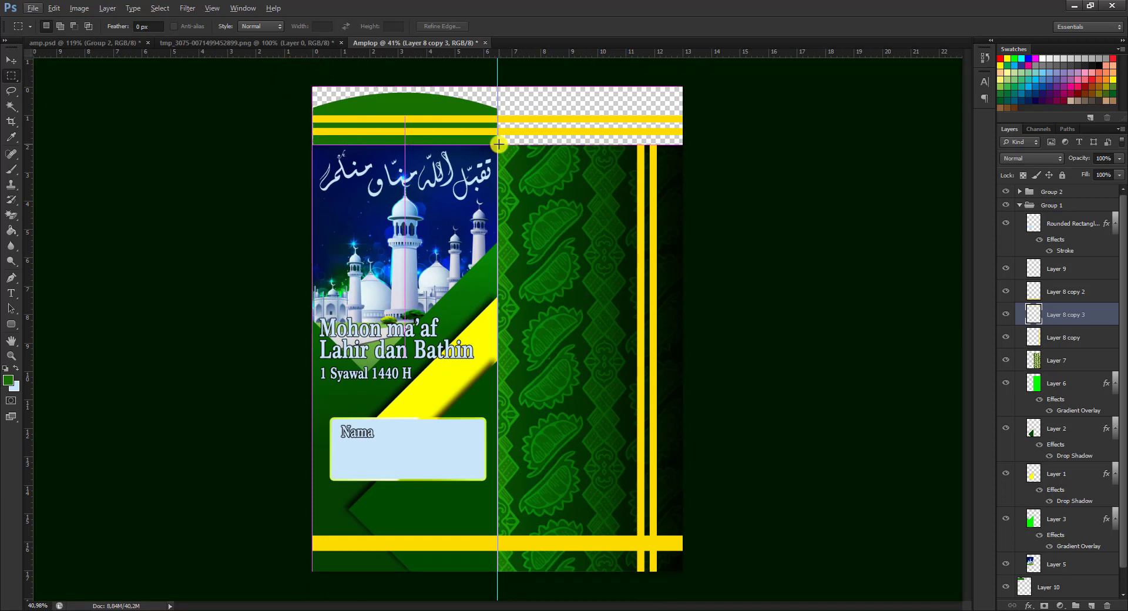
right_click(441, 125)
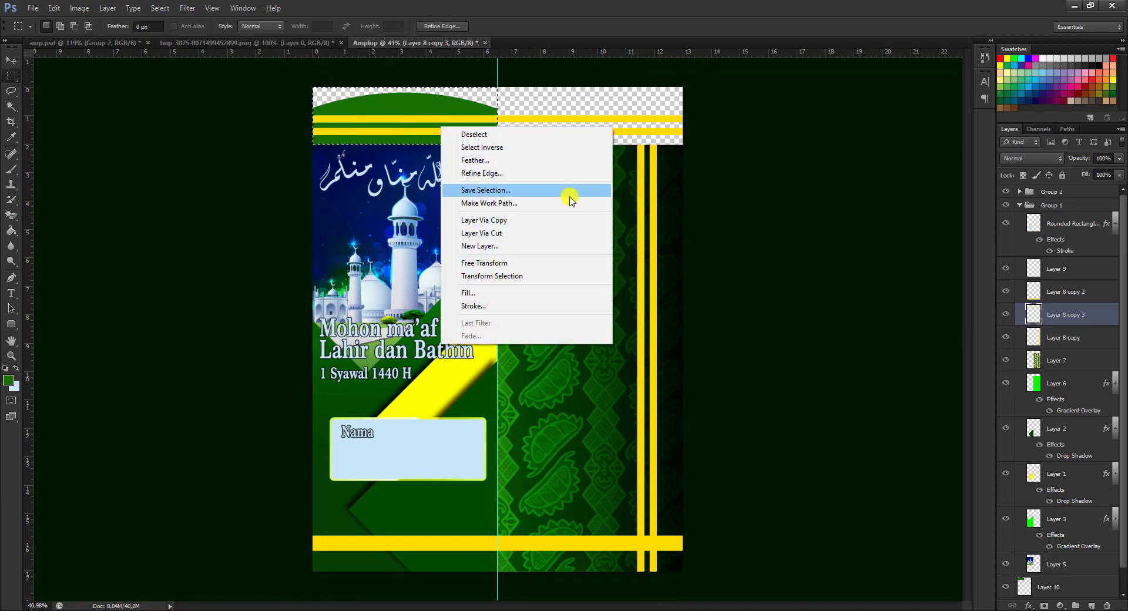
left_click(577, 148)
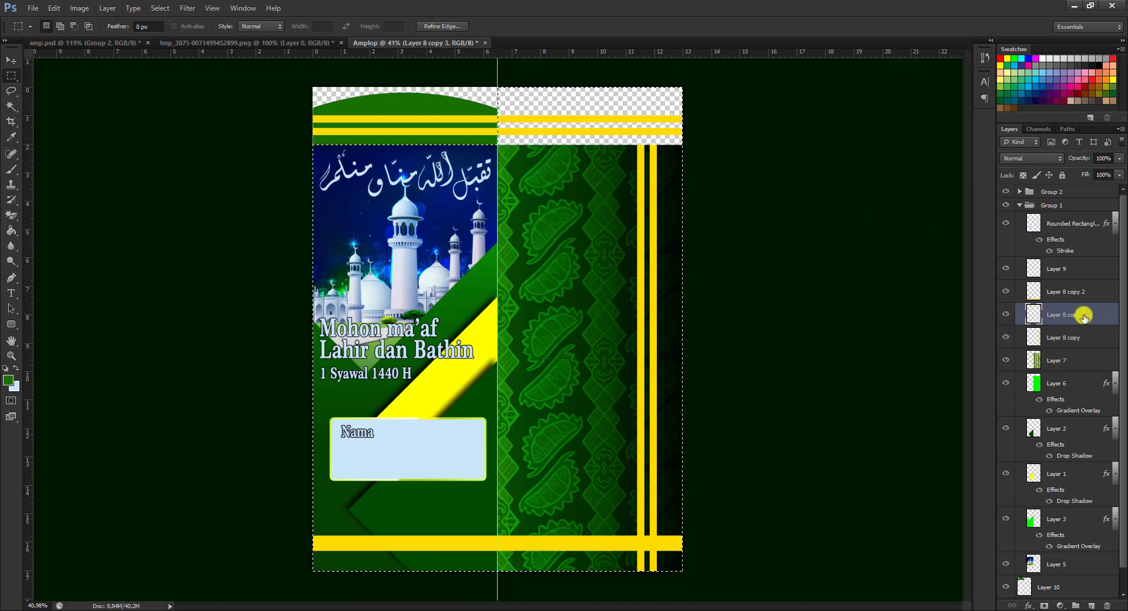
key("Delete")
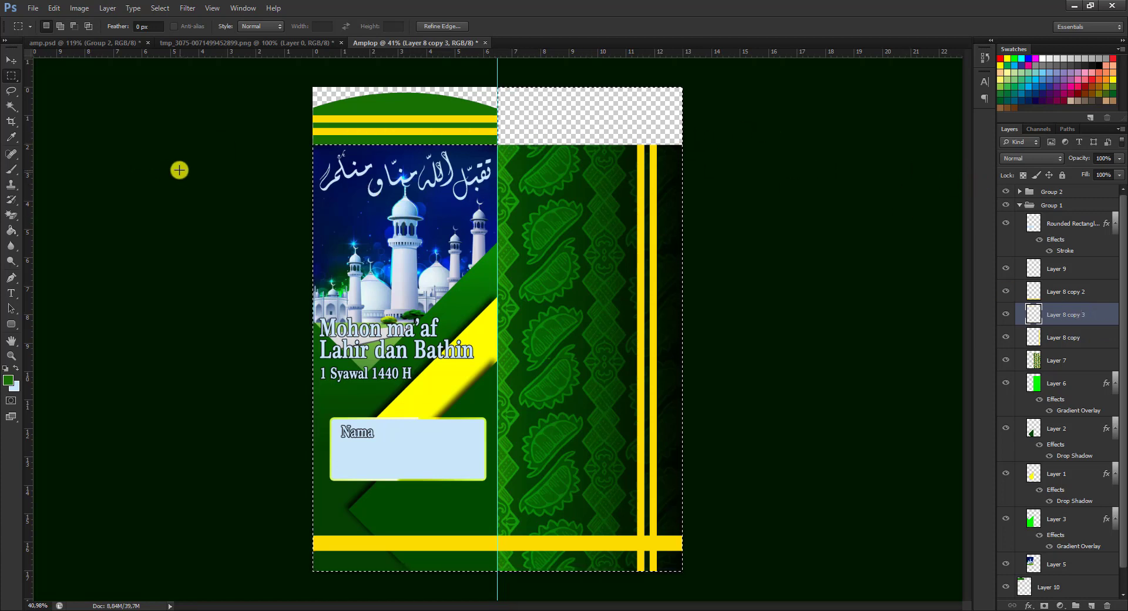
key("ctrl+d")
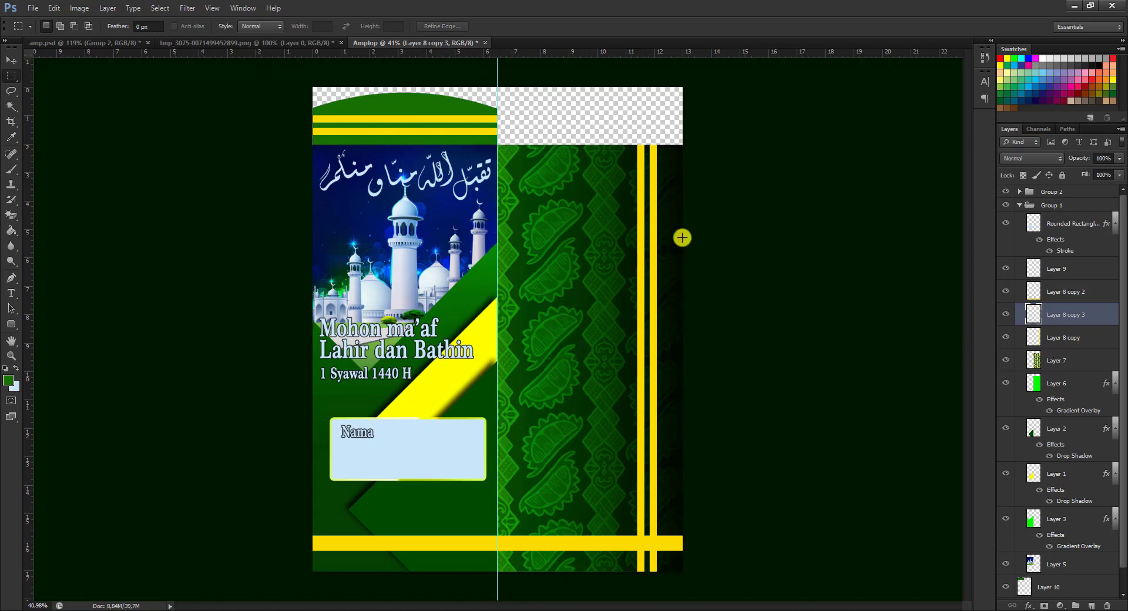
left_click(1020, 207)
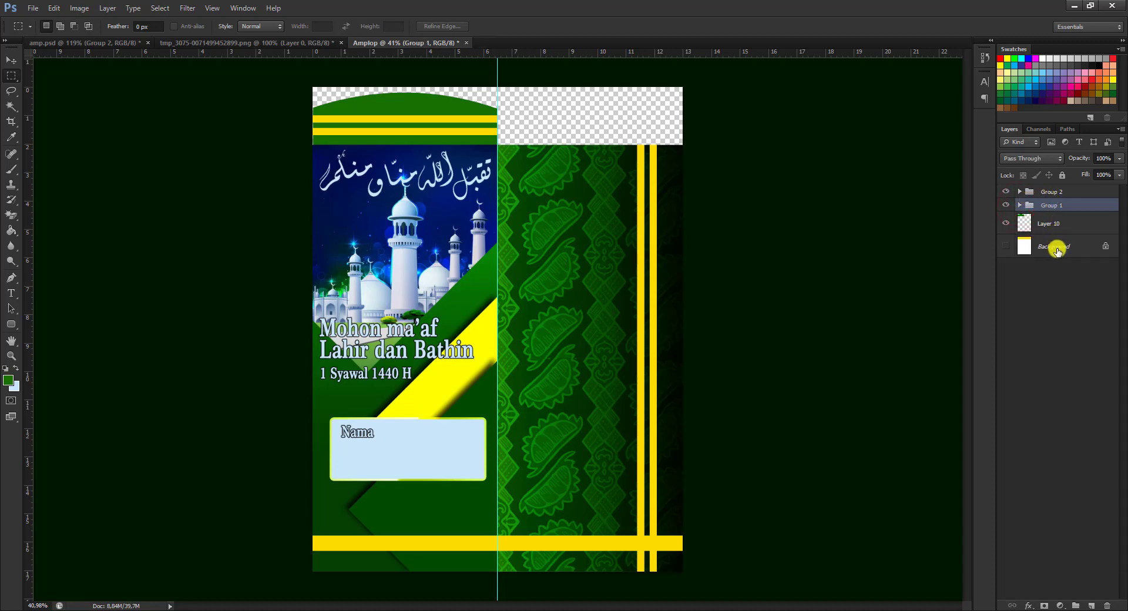
- Widen the canvas to the left with the Crop tool and add empty Layer 11 above Background
left_click(1057, 253)
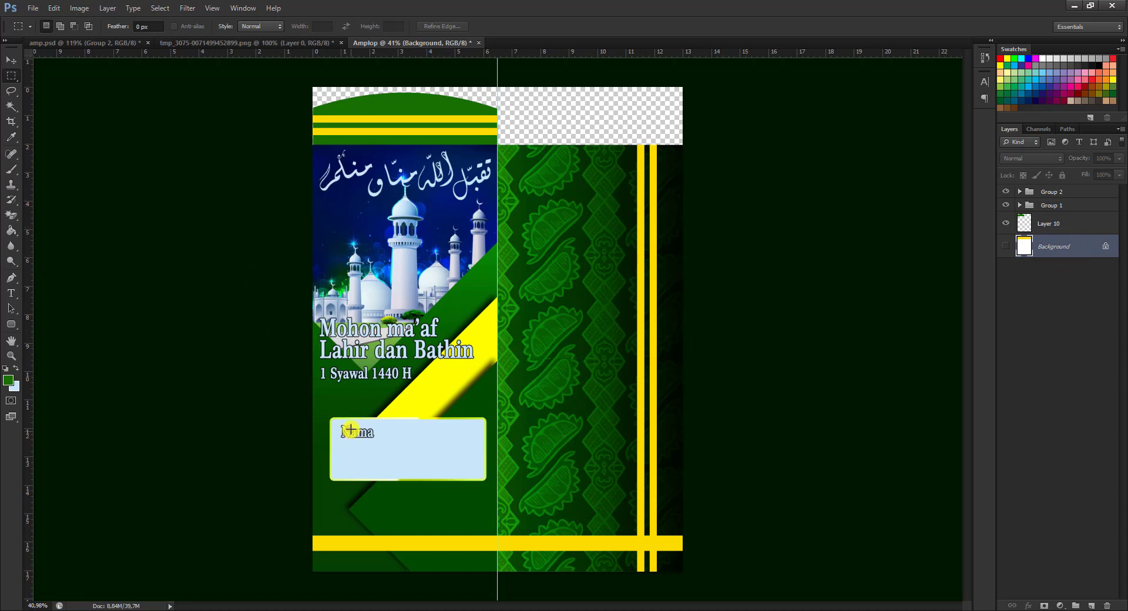
left_click(12, 121)
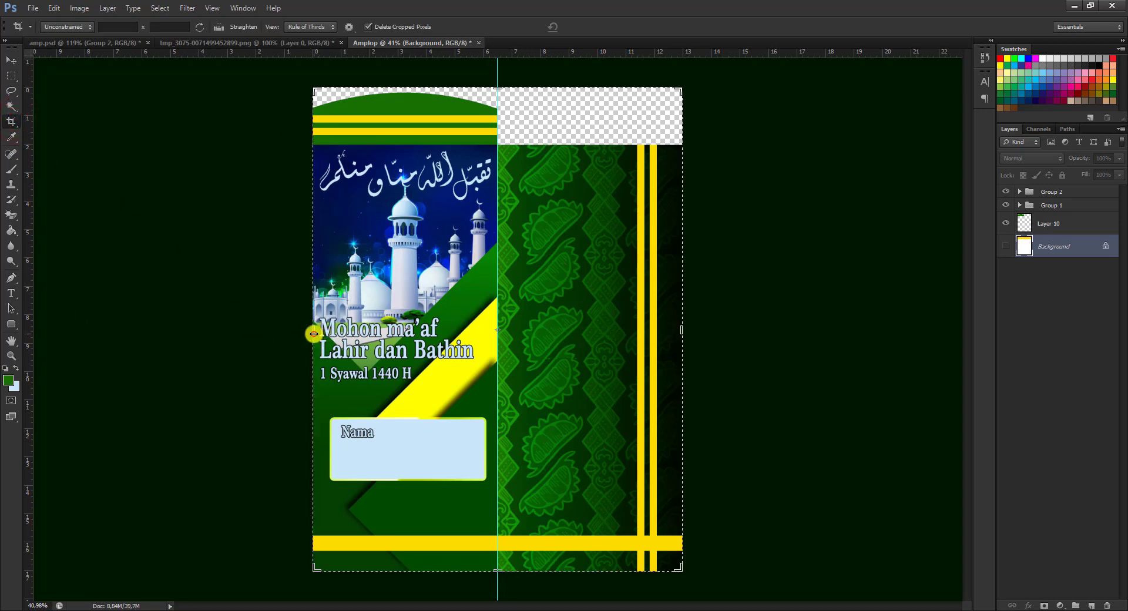
left_click_drag(313, 333, 314, 334)
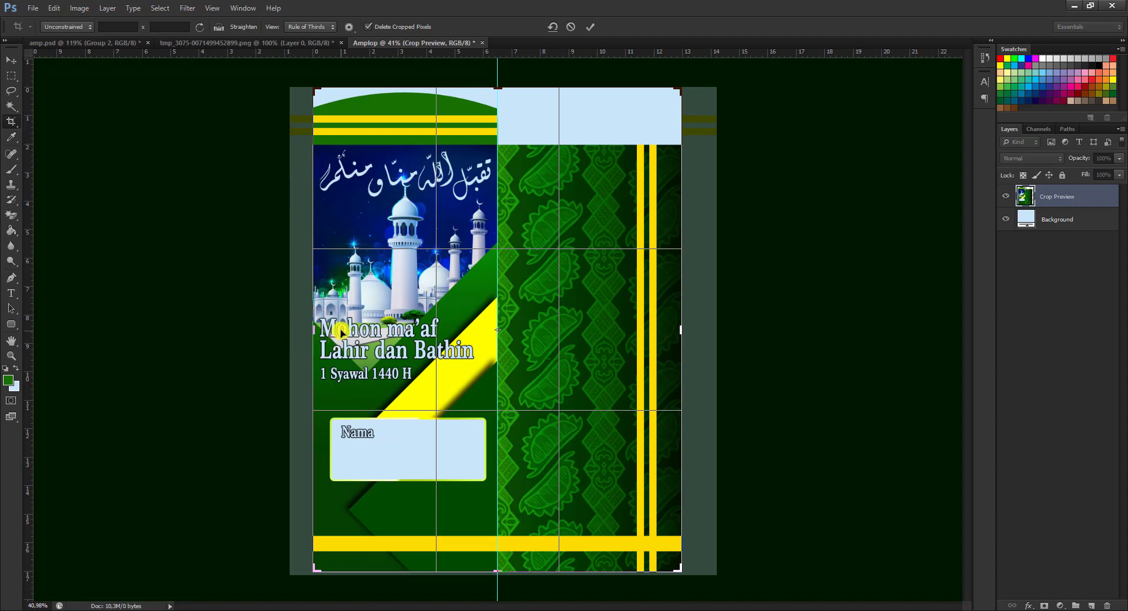
double_click(341, 322)
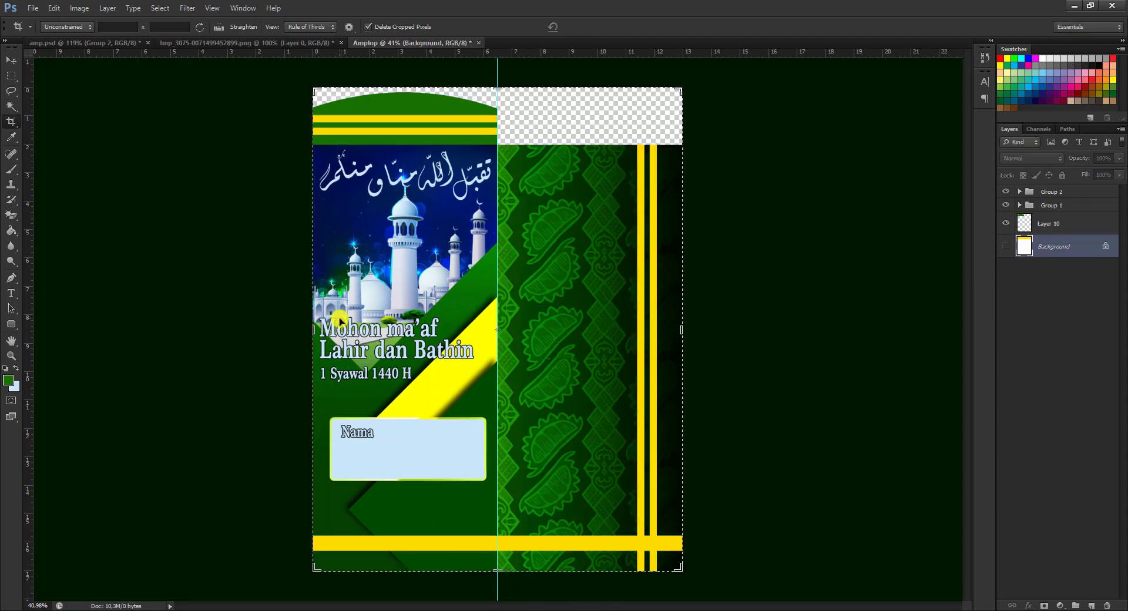
left_click(340, 322)
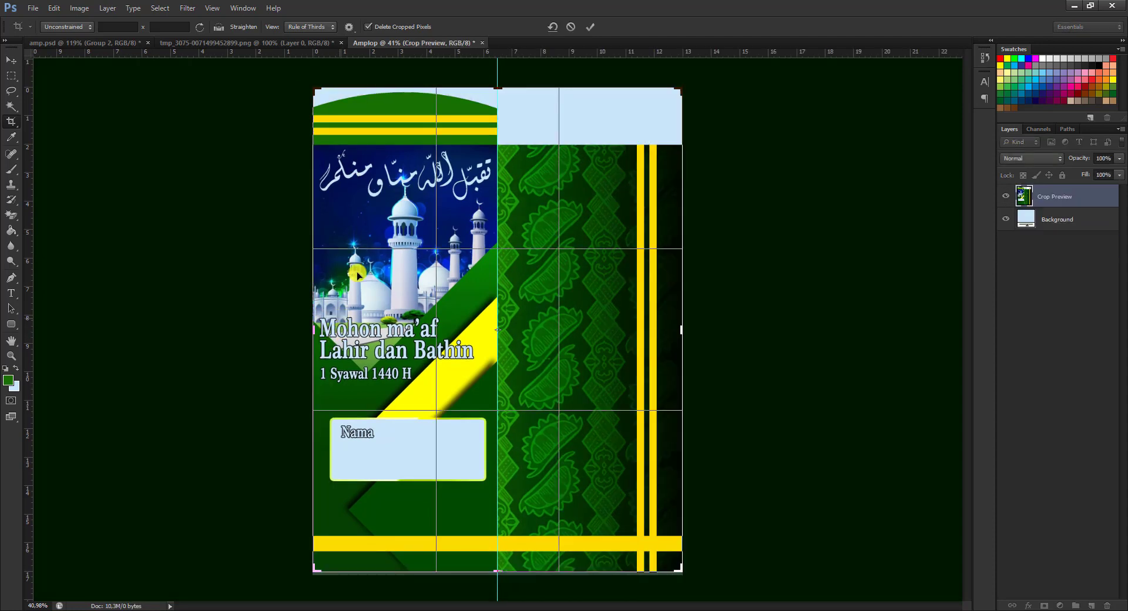
left_click(593, 26)
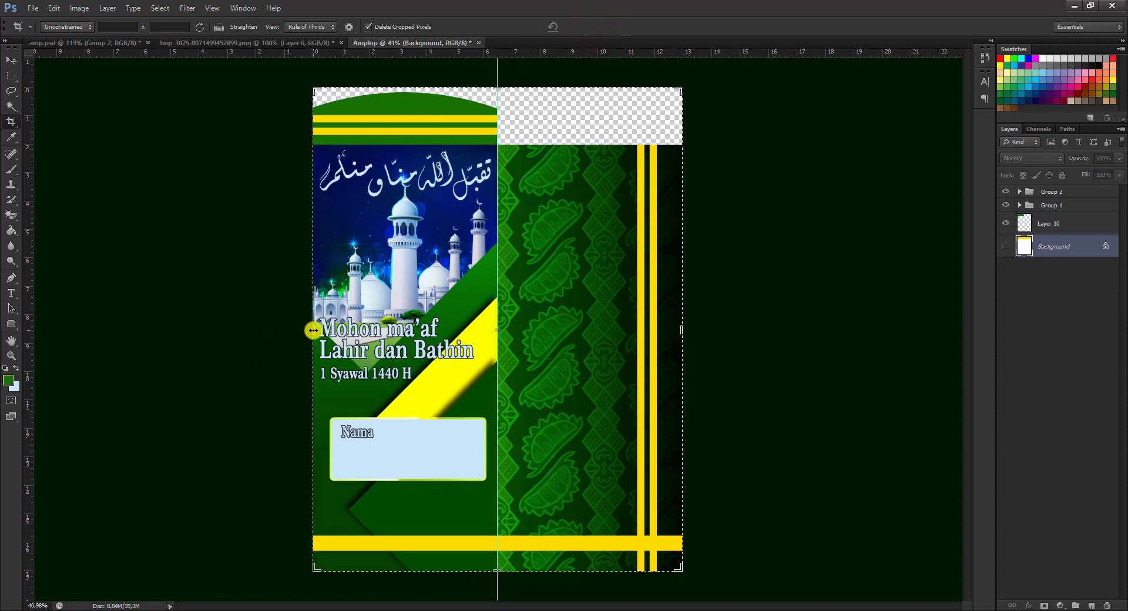
left_click_drag(313, 330, 299, 328)
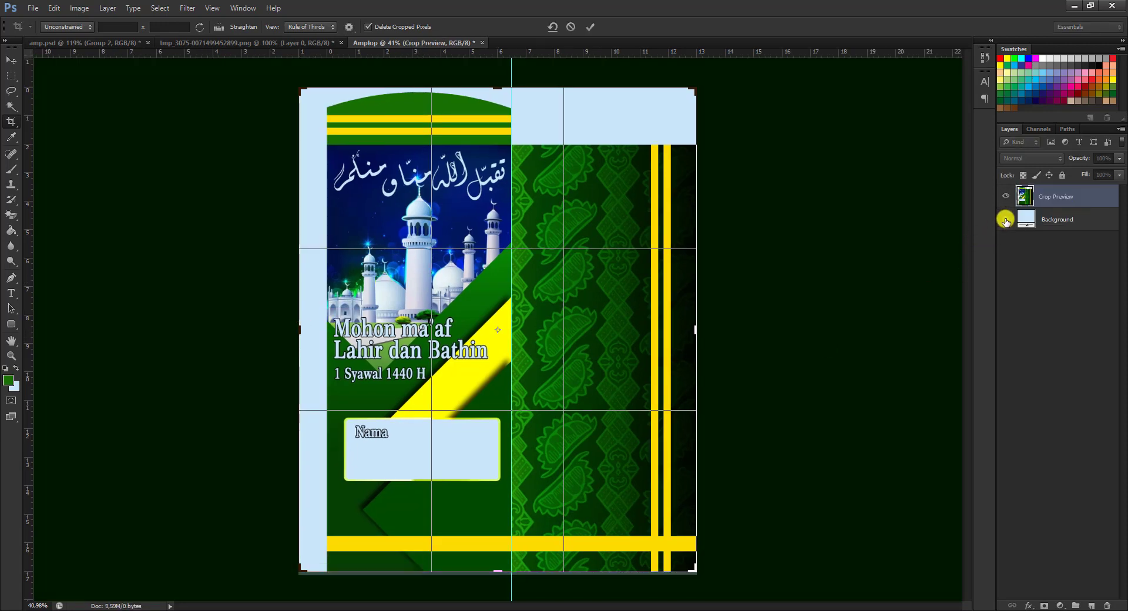
left_click(587, 28)
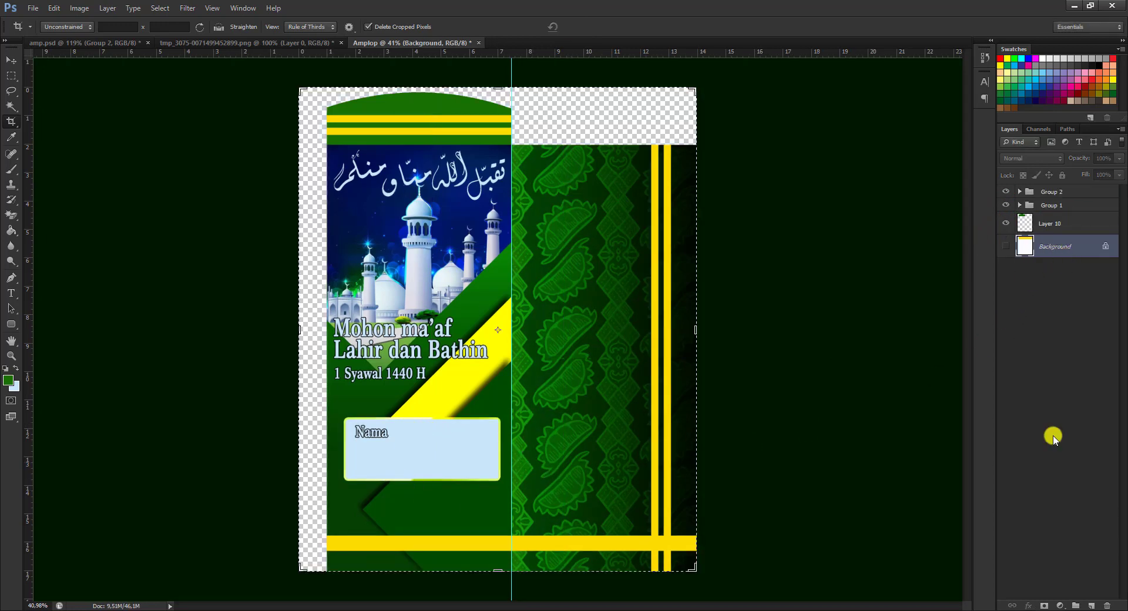
left_click(1088, 605)
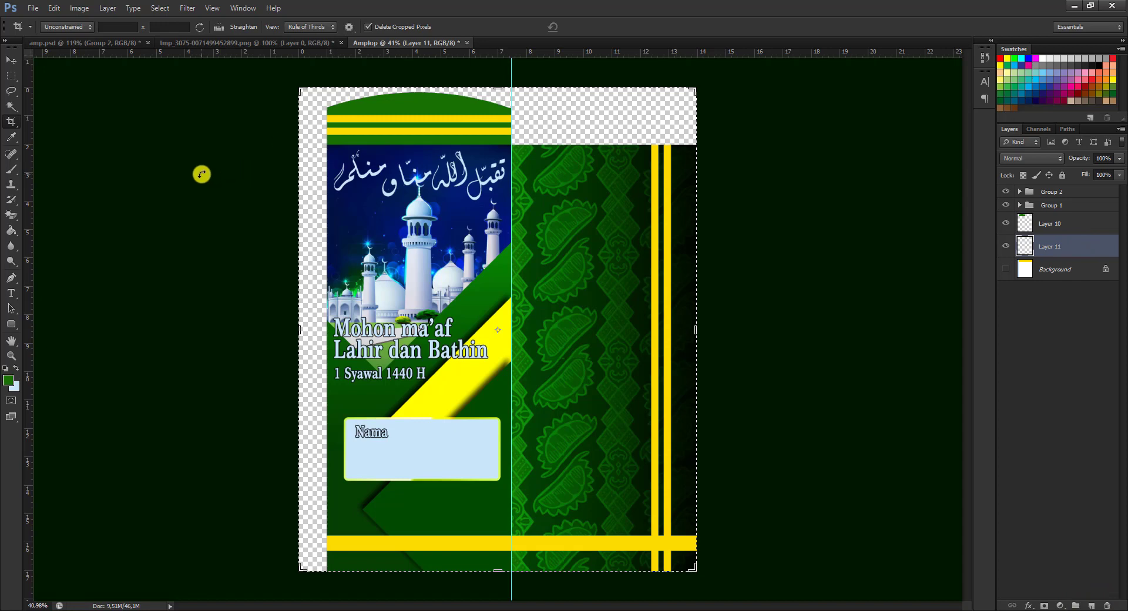
- Select the transparent left strip and bucket-fill it with green on Layer 11
left_click(201, 174)
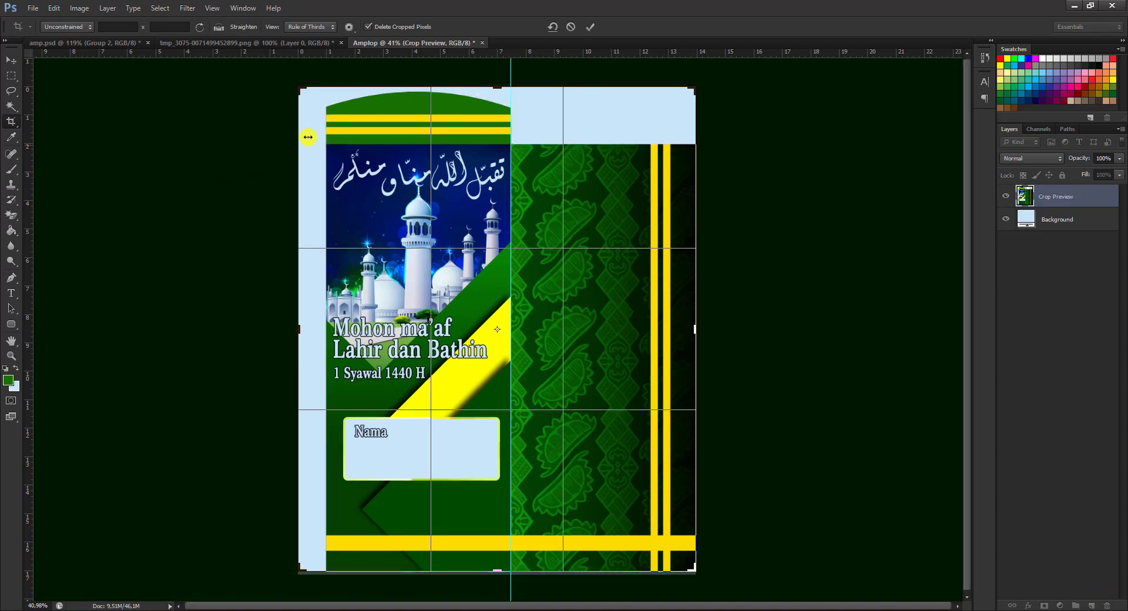
left_click(588, 27)
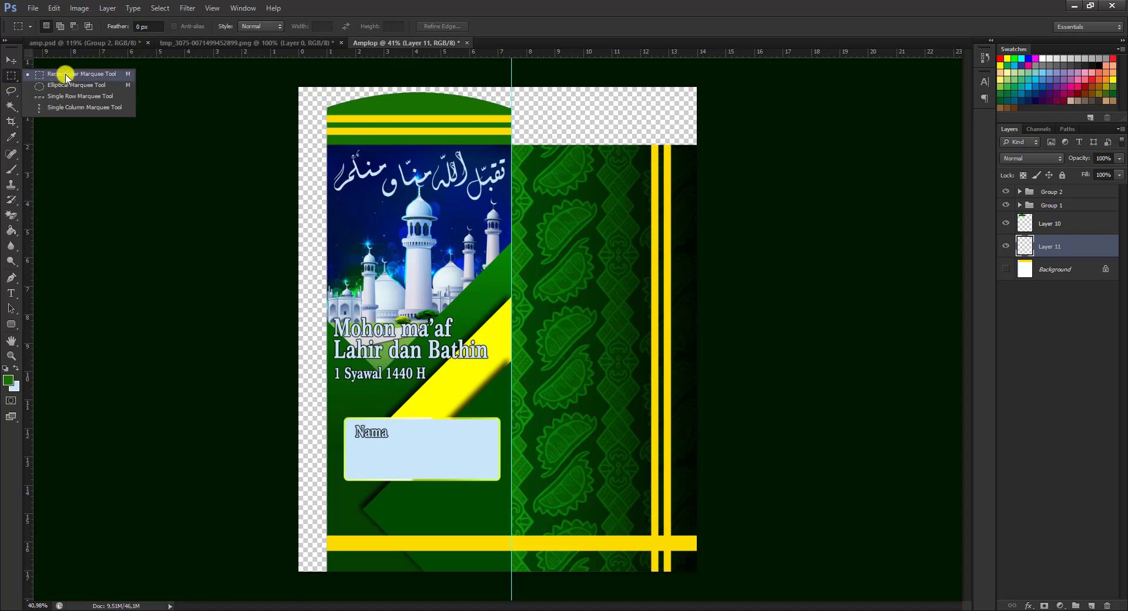
left_click(71, 75)
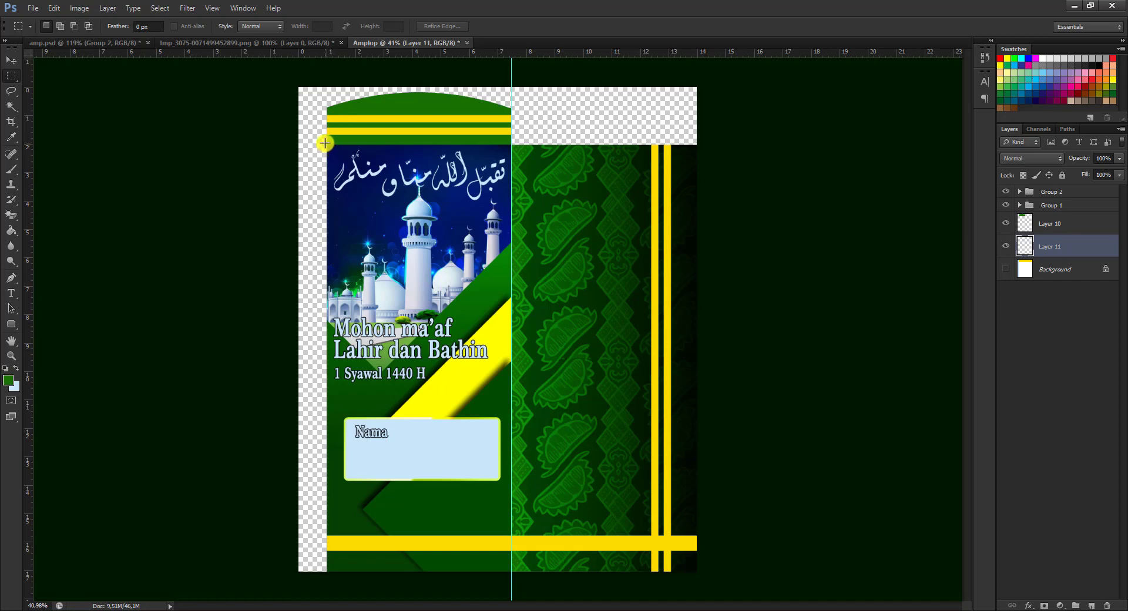
left_click_drag(326, 143, 254, 608)
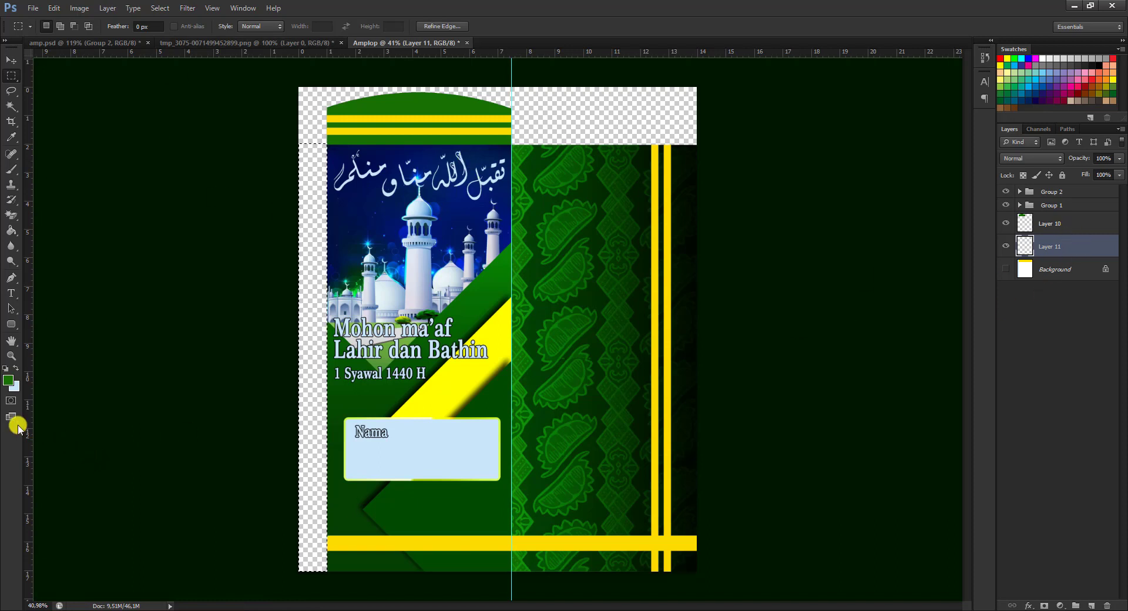
left_click(9, 233)
right_click(10, 232)
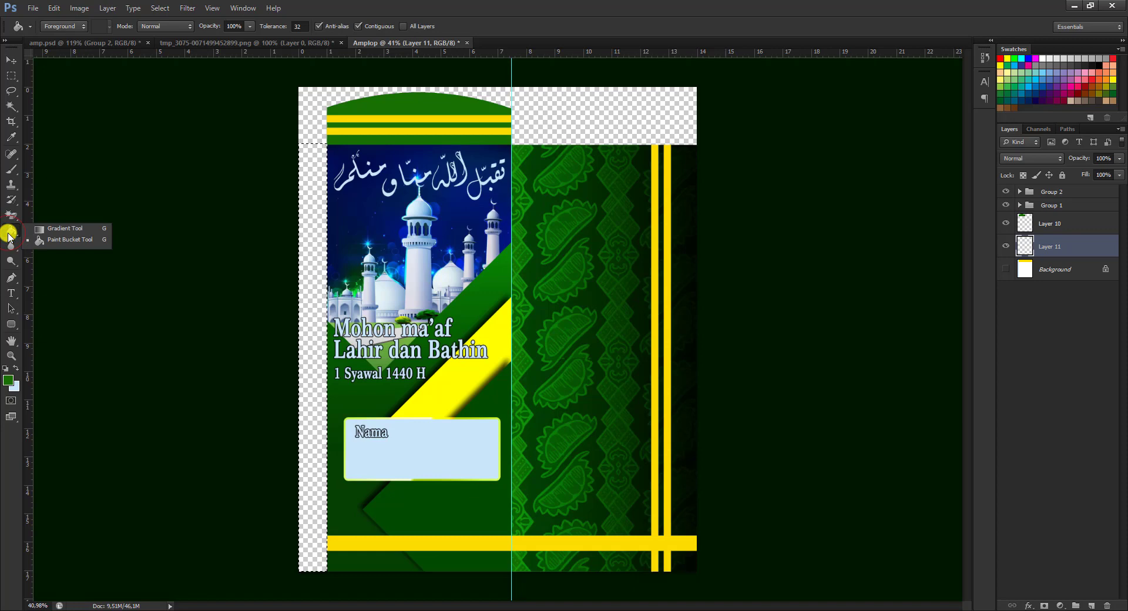
left_click(69, 240)
left_click(305, 278)
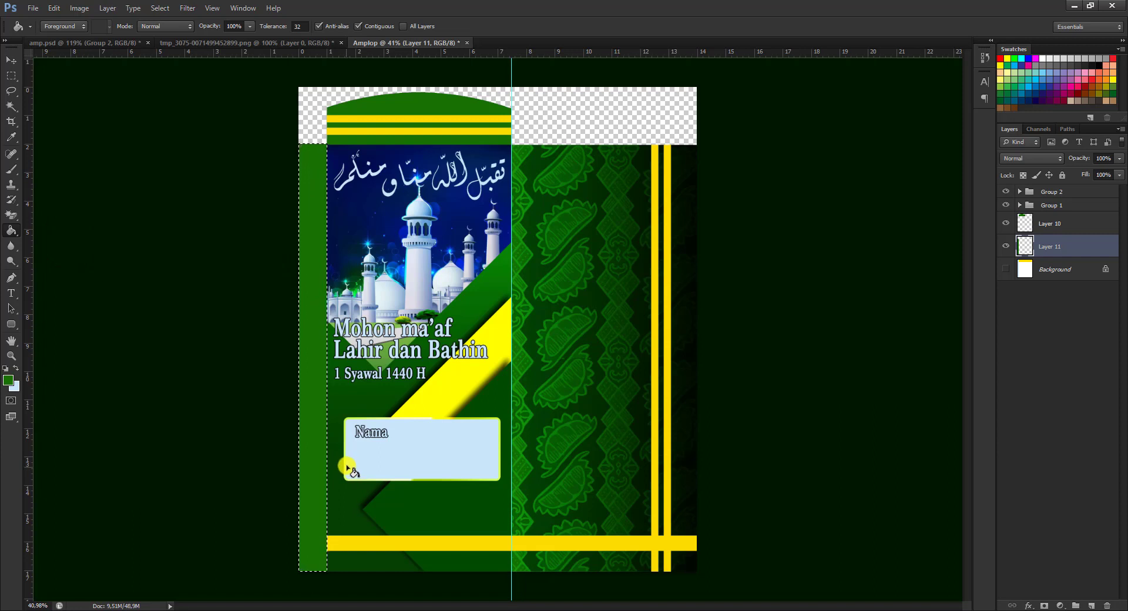
key("ctrl+d")
- Skew the left green strip so its top end slants downward into a tapered flap
left_click(55, 8)
mouse_move(106, 238)
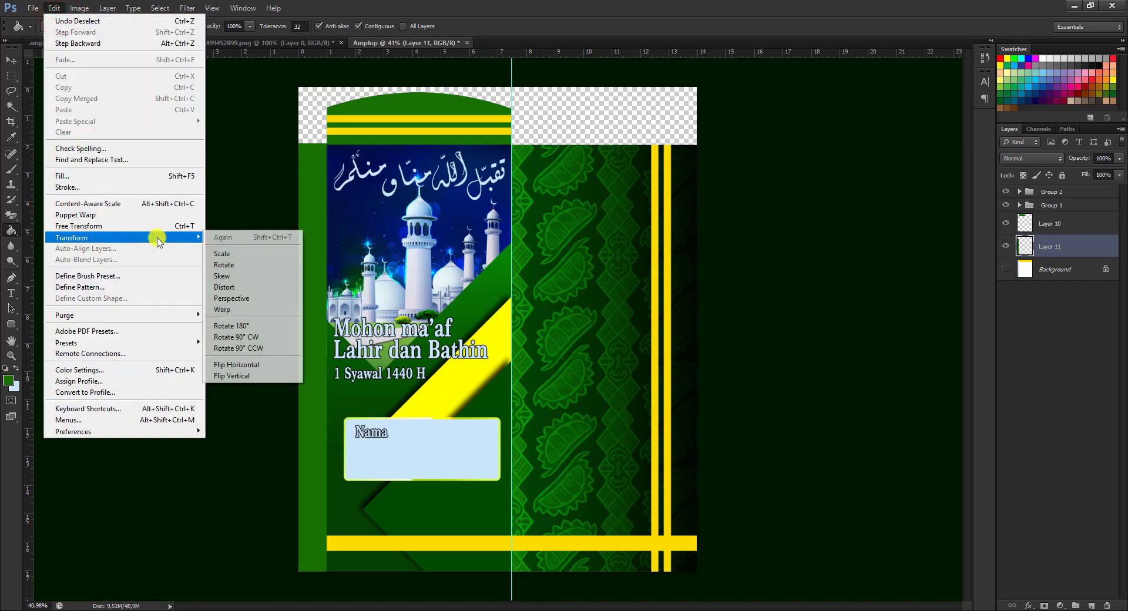
left_click(229, 296)
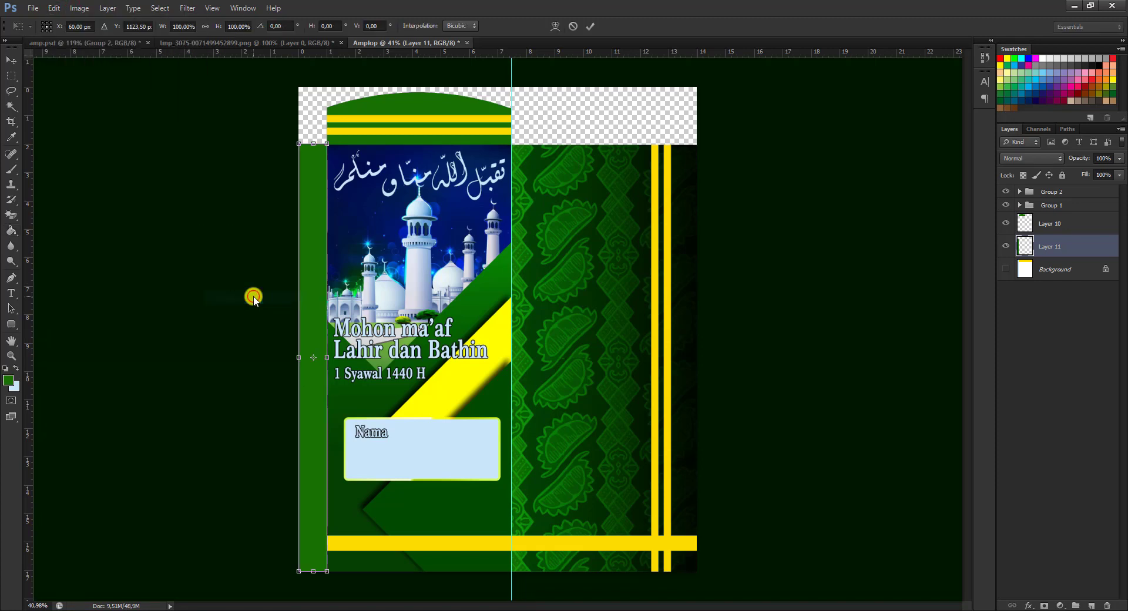
left_click_drag(298, 147, 300, 160)
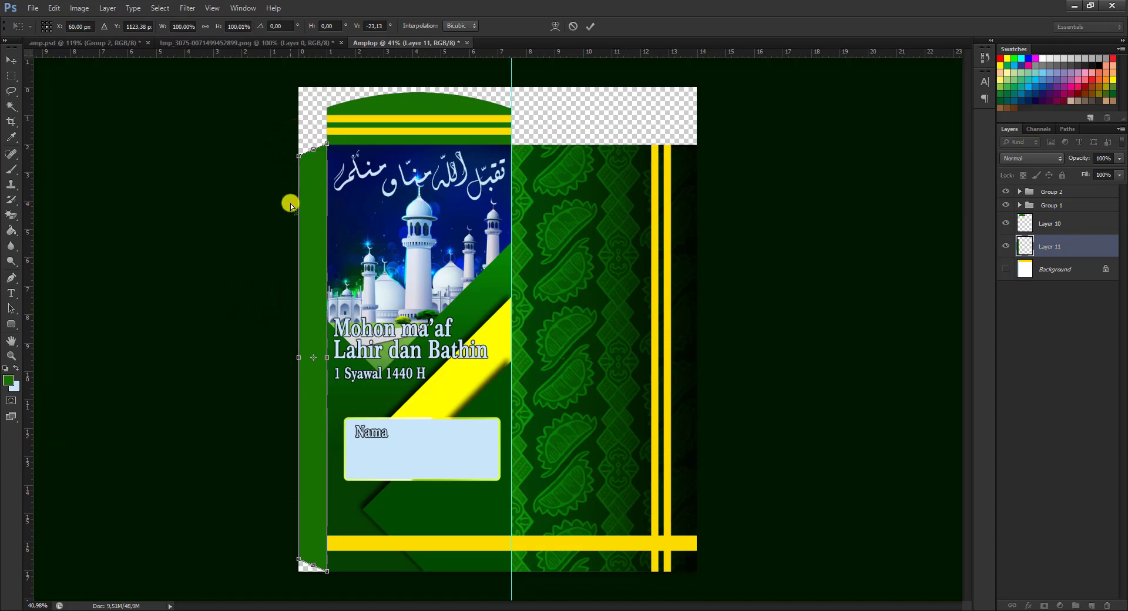
left_click(593, 26)
key("g")
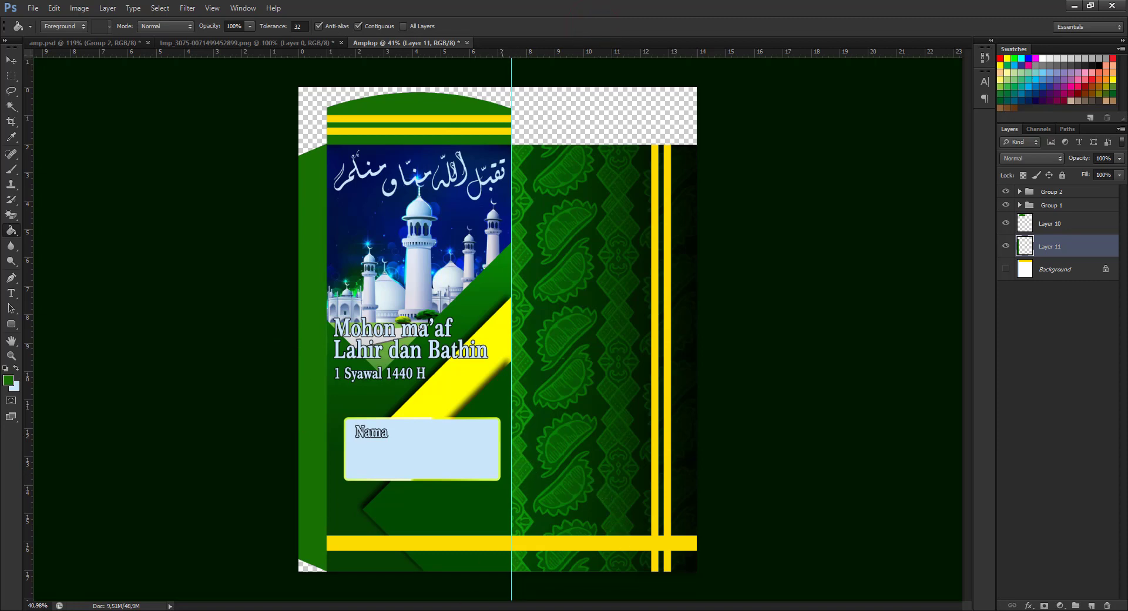
- Crop-extend the canvas downward, adding a transparent band below the bottom yellow stripe
left_click(11, 120)
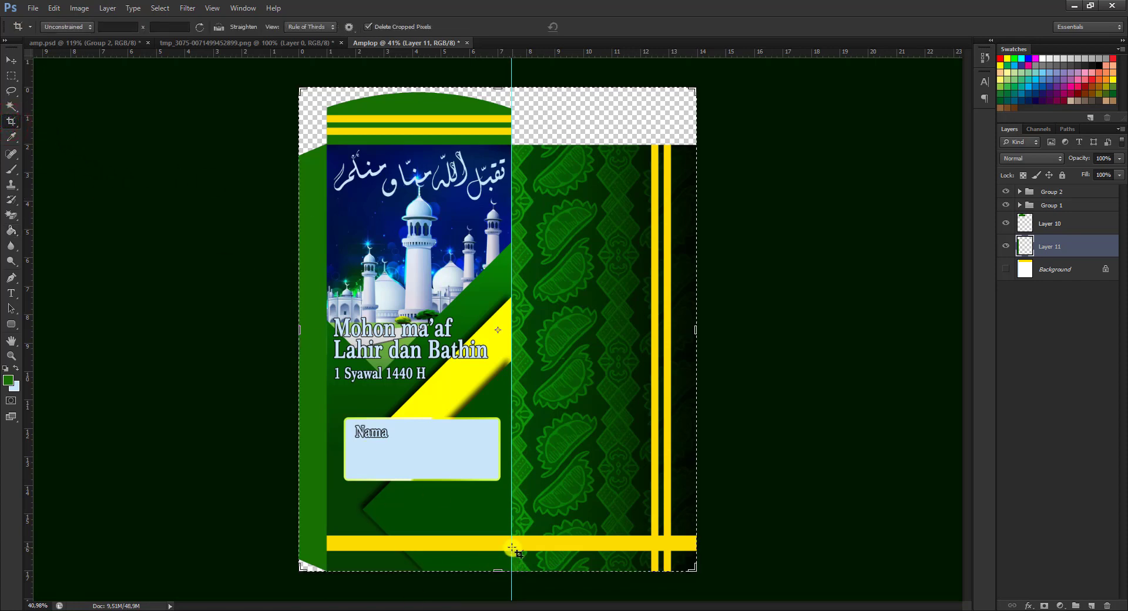
left_click(498, 573)
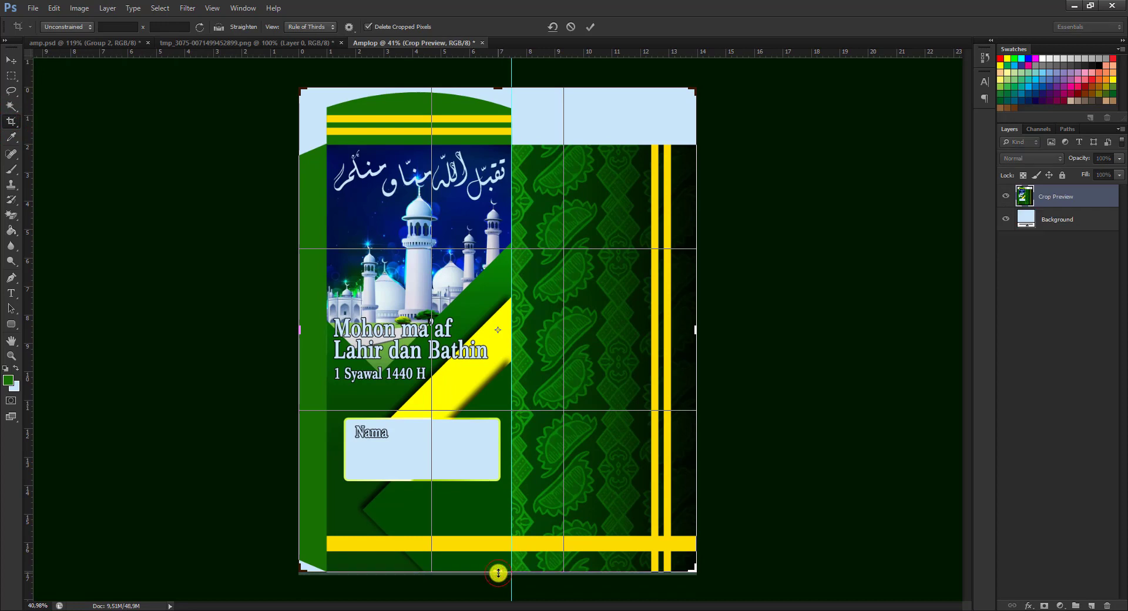
left_click(498, 573)
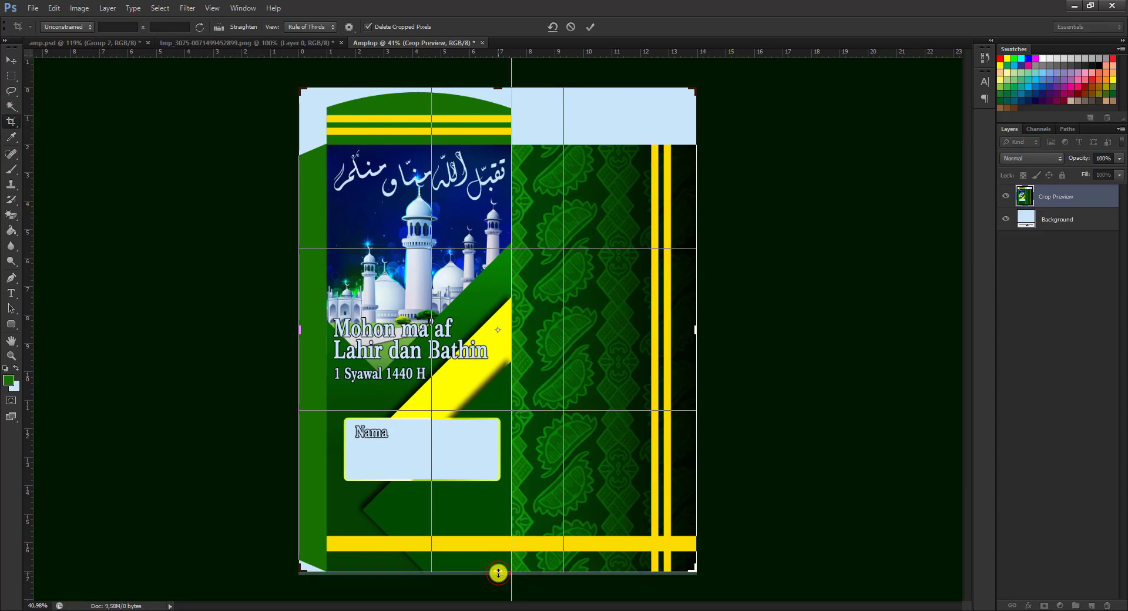
left_click(498, 571)
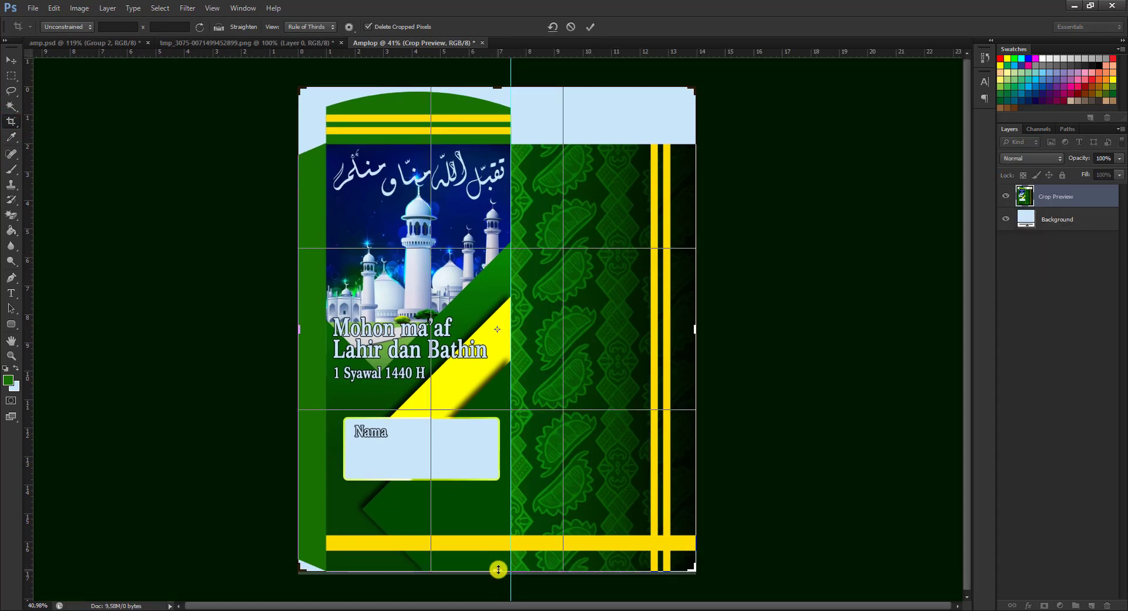
left_click_drag(498, 571, 503, 583)
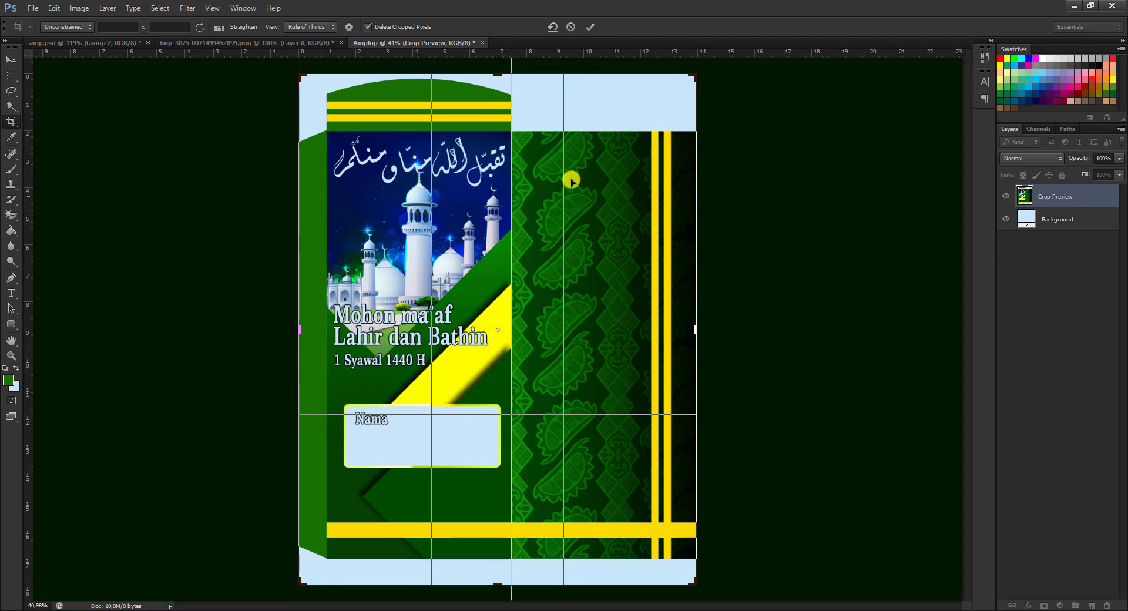
left_click(589, 27)
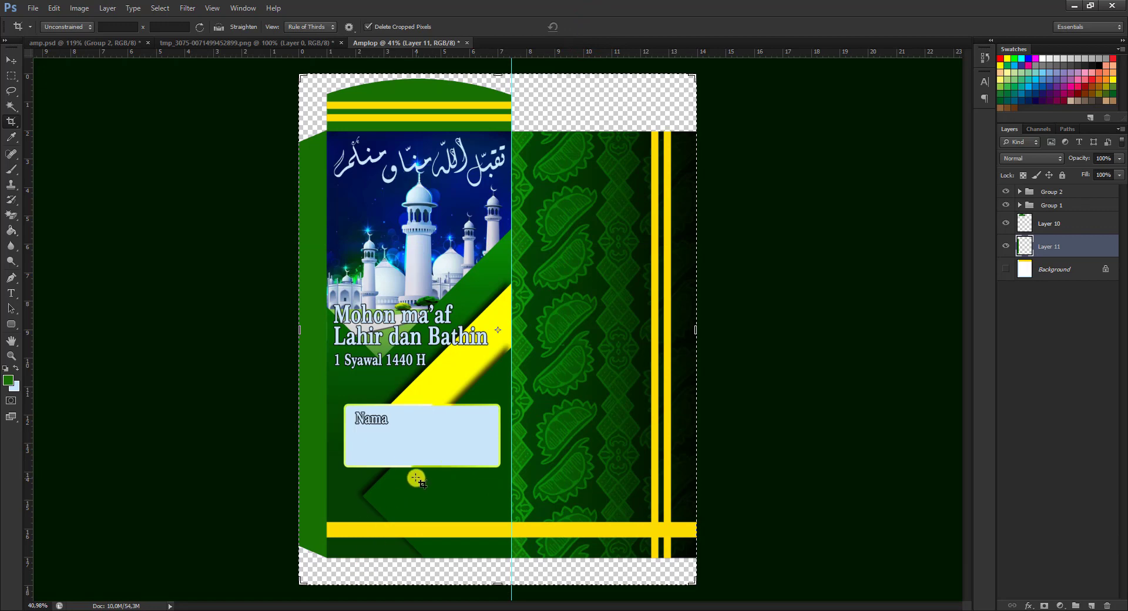
- Draw a rectangular selection over the empty strip below the bottom yellow band
scroll(416, 475, "up", 3)
scroll(498, 390, "down", 2)
scroll(494, 423, "down", 2)
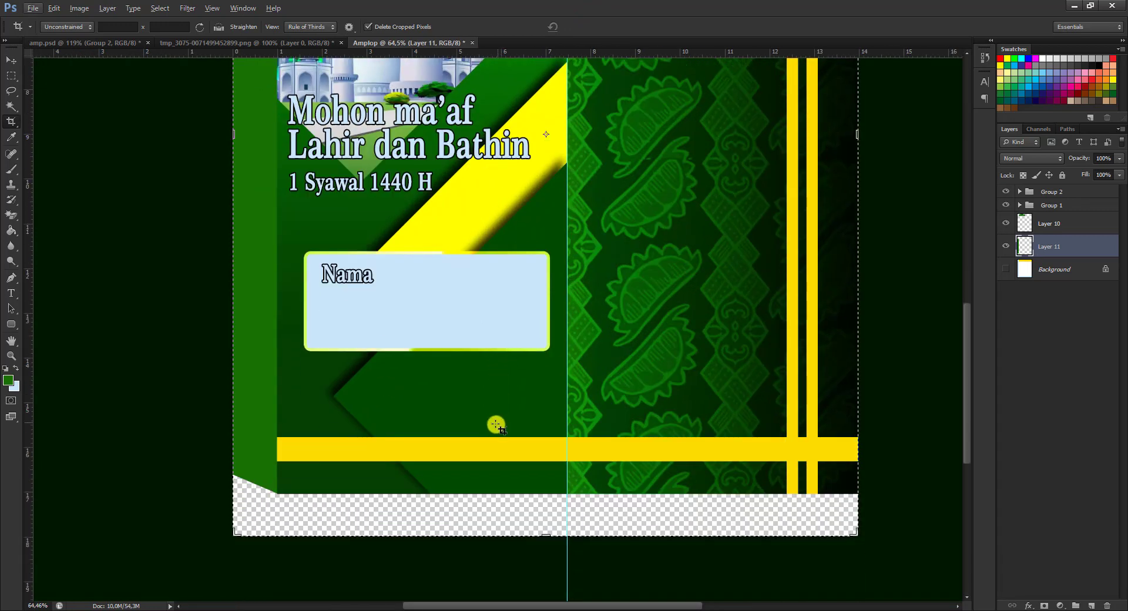
scroll(496, 425, "down", 1)
scroll(495, 425, "down", 1)
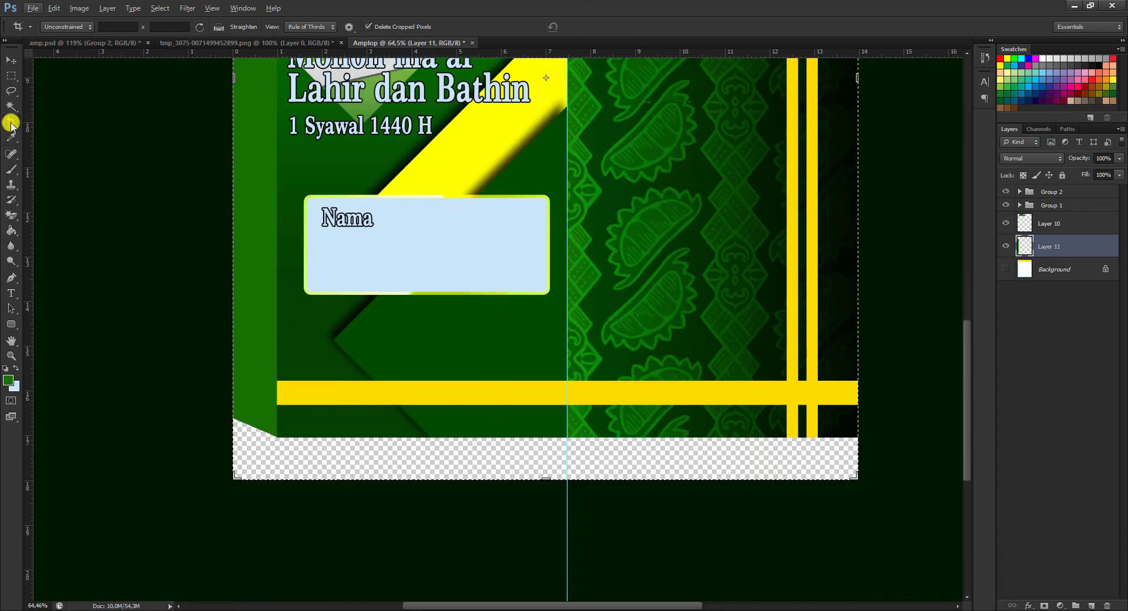
left_click(11, 76)
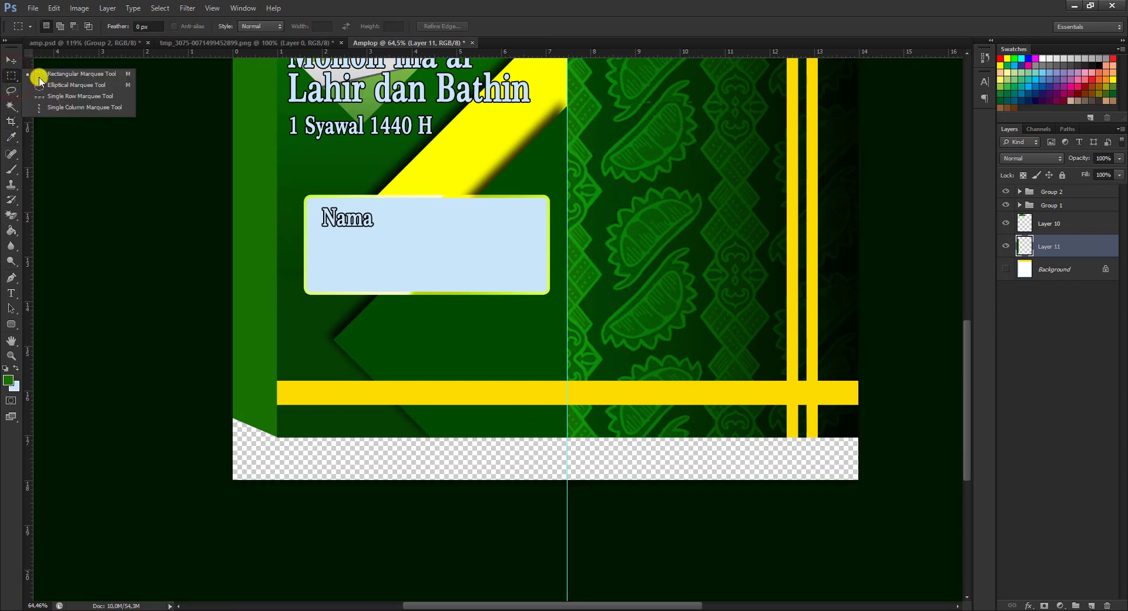
left_click(83, 74)
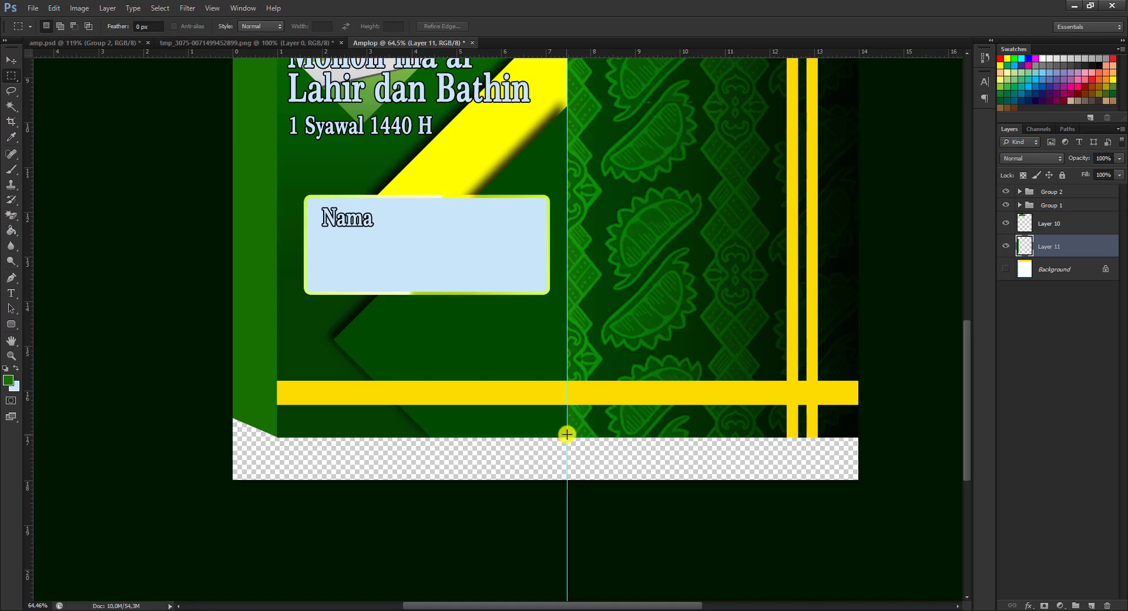
left_click_drag(566, 434, 278, 549)
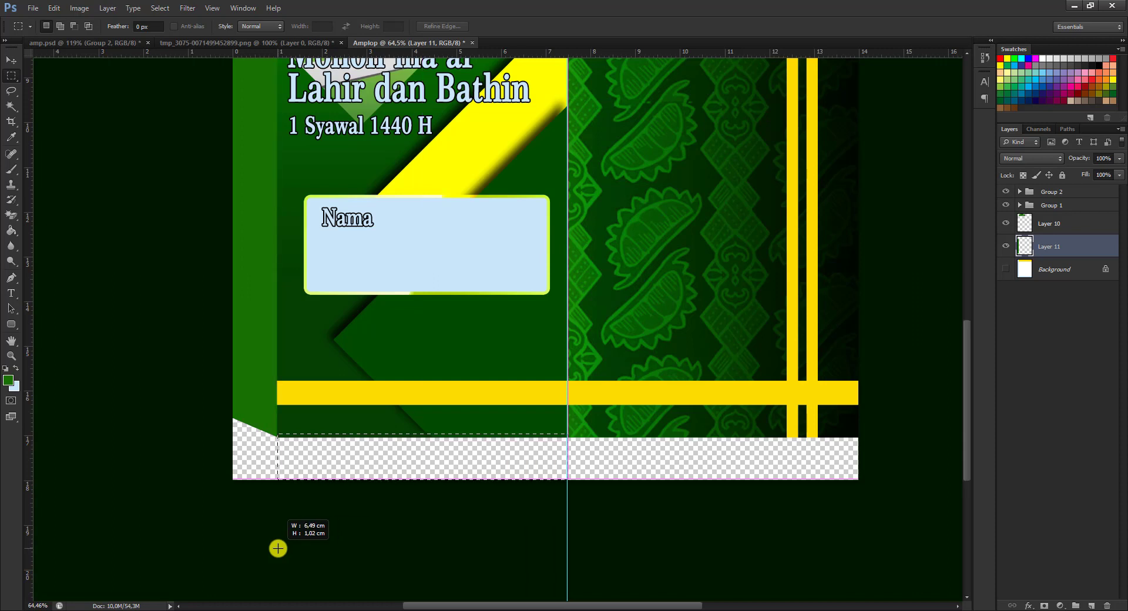
left_click_drag(278, 549, 277, 548)
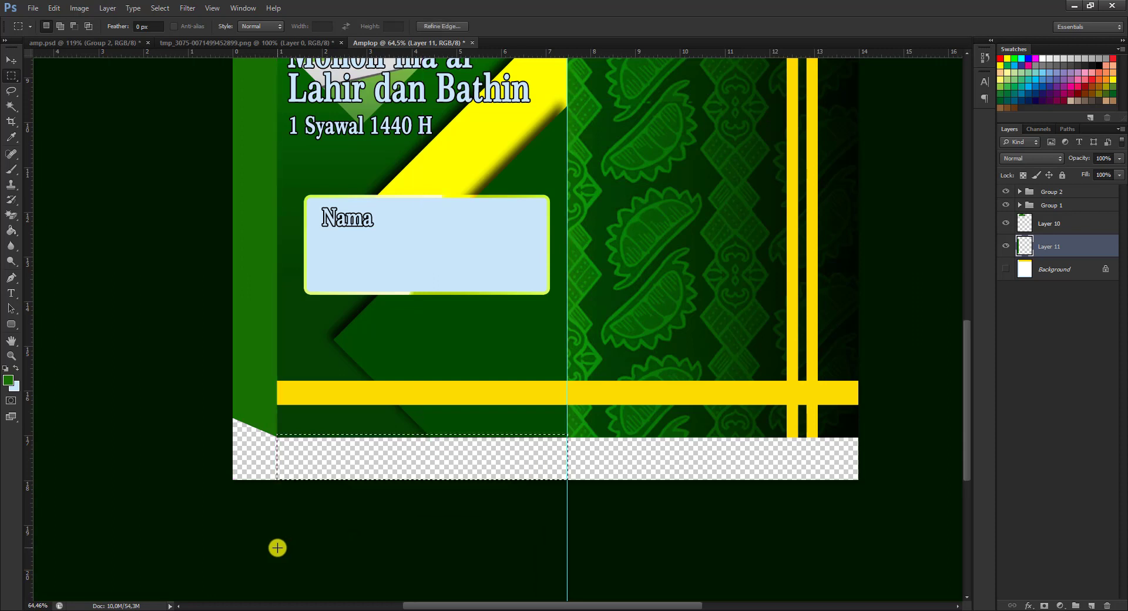
- Add a new empty Layer 12 just above the Background layer
left_click(1069, 271)
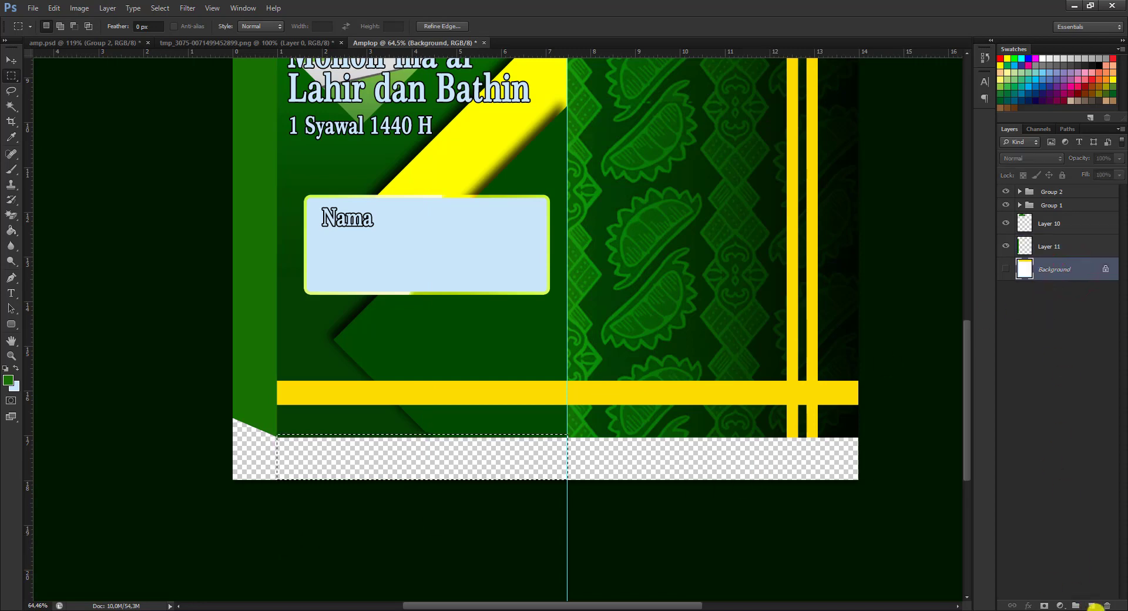
left_click(1093, 606)
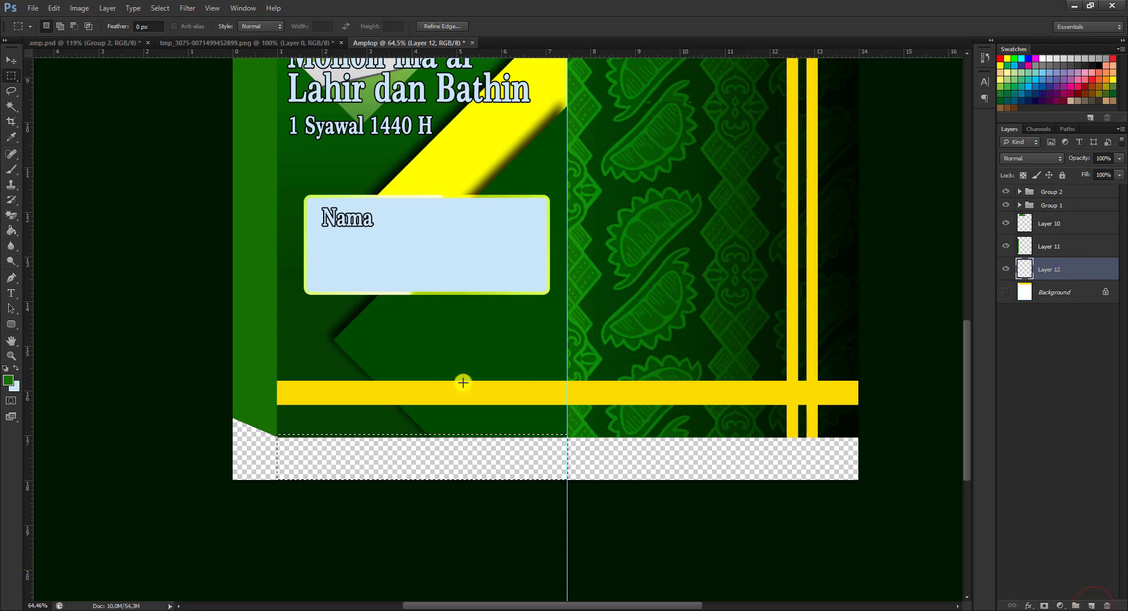
left_click(8, 232)
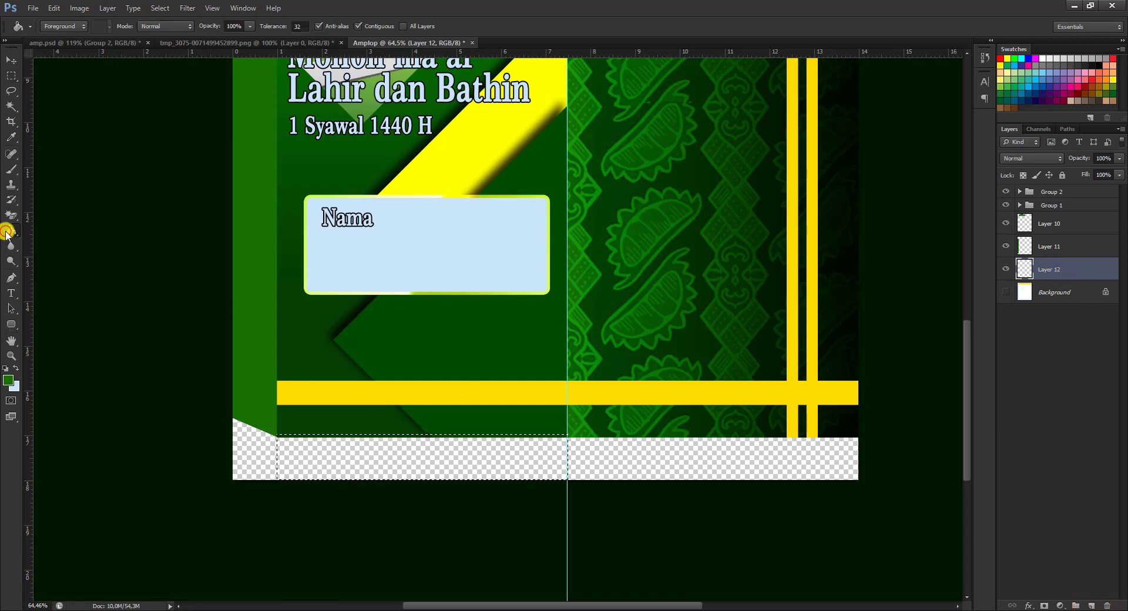
- Fill the bottom selection green on Layer 12 and free-transform it into a trapezoid flap
left_click(435, 456)
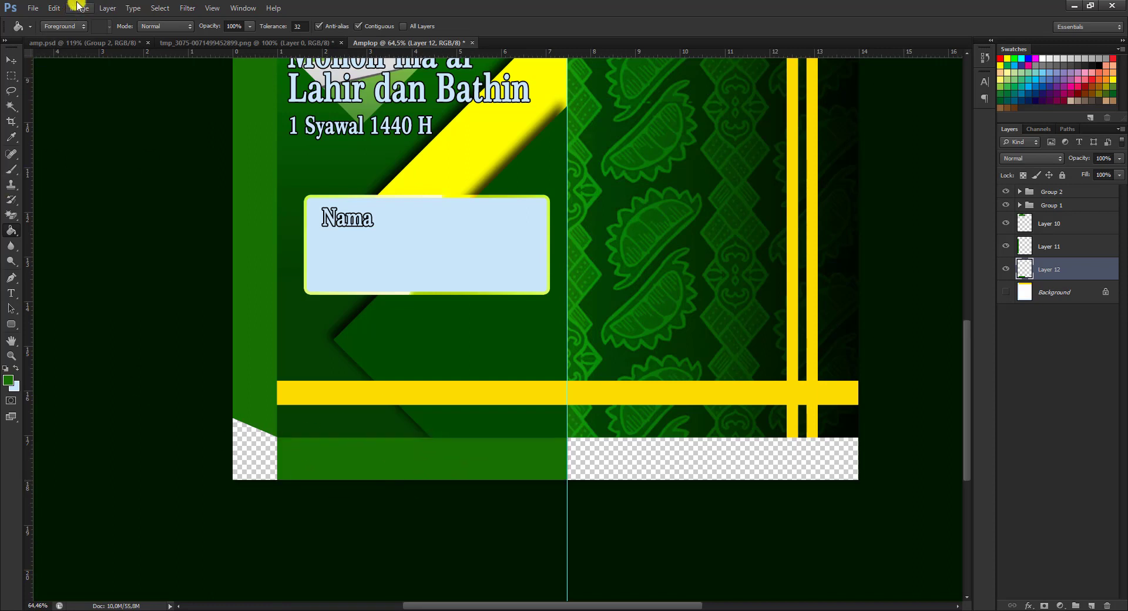
left_click(51, 7)
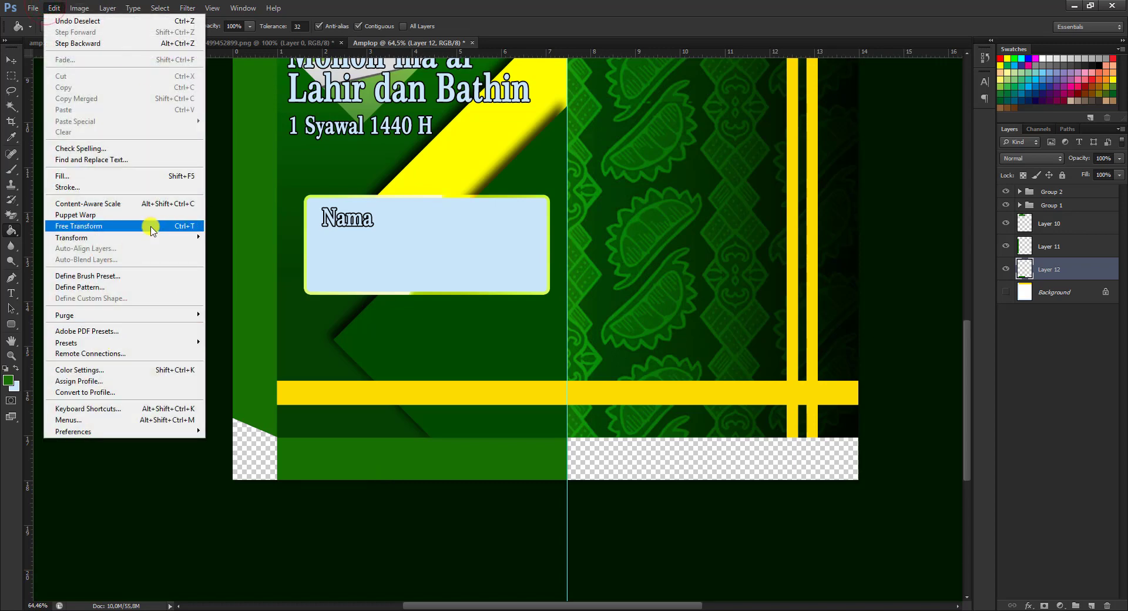
mouse_move(123, 238)
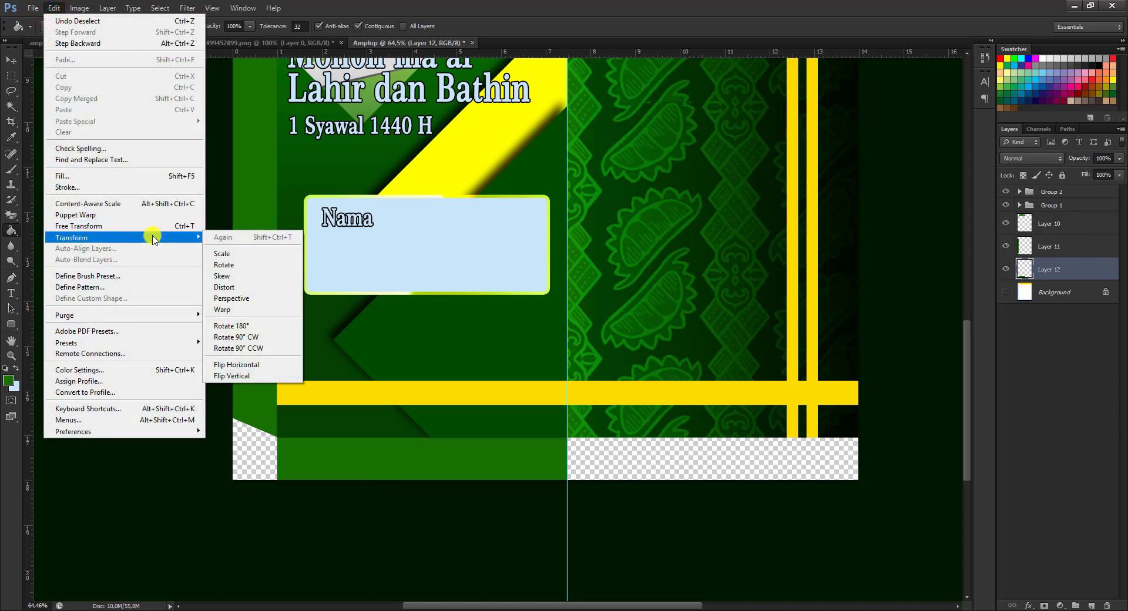
left_click(273, 337)
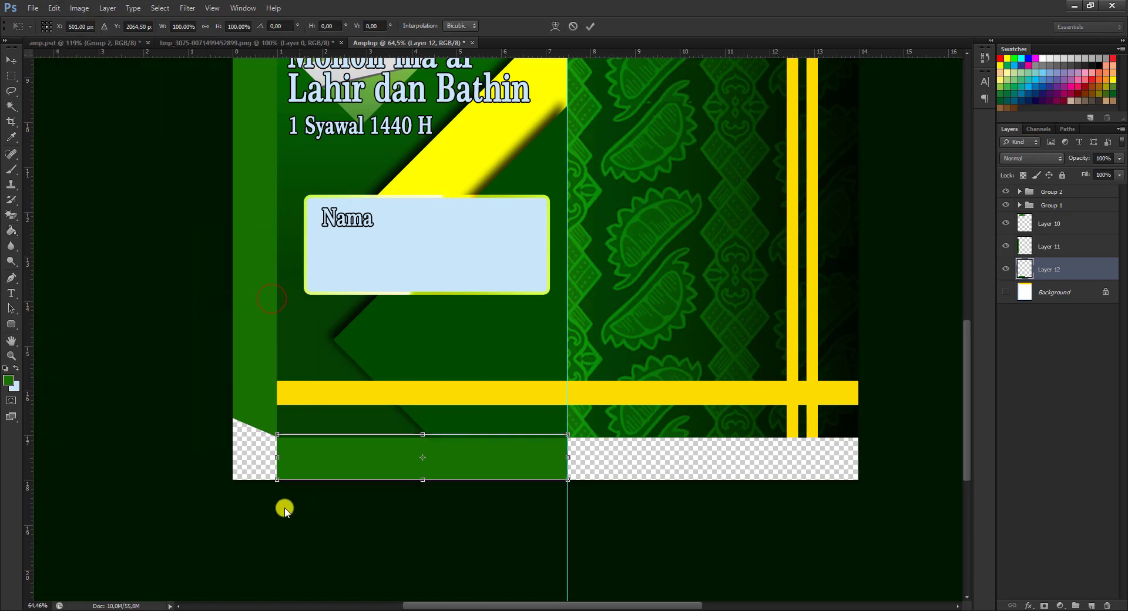
left_click_drag(278, 482, 291, 480)
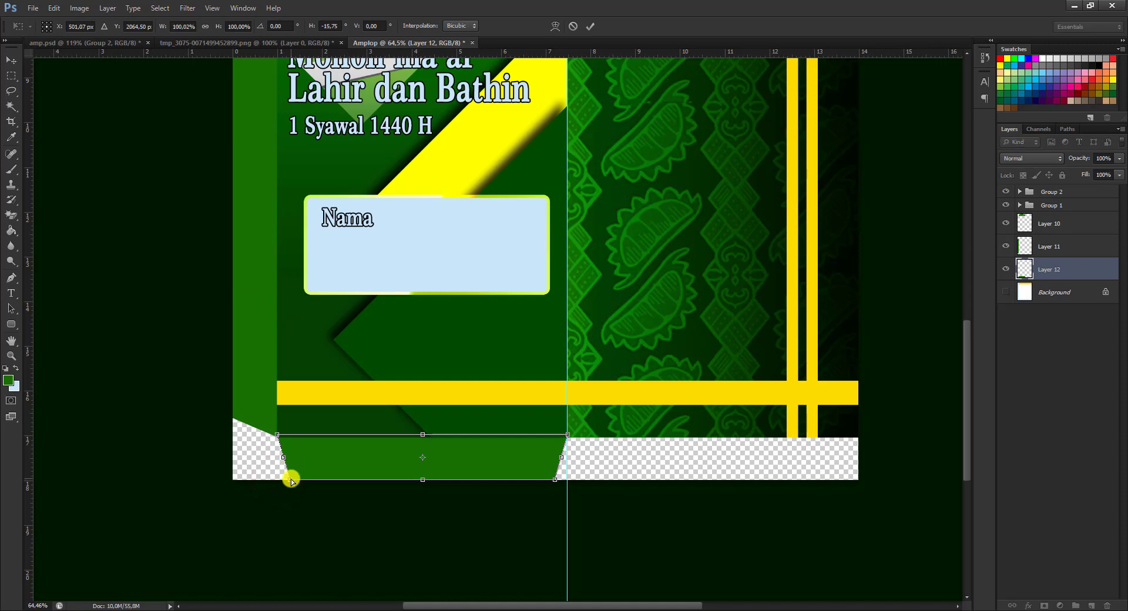
key("Return")
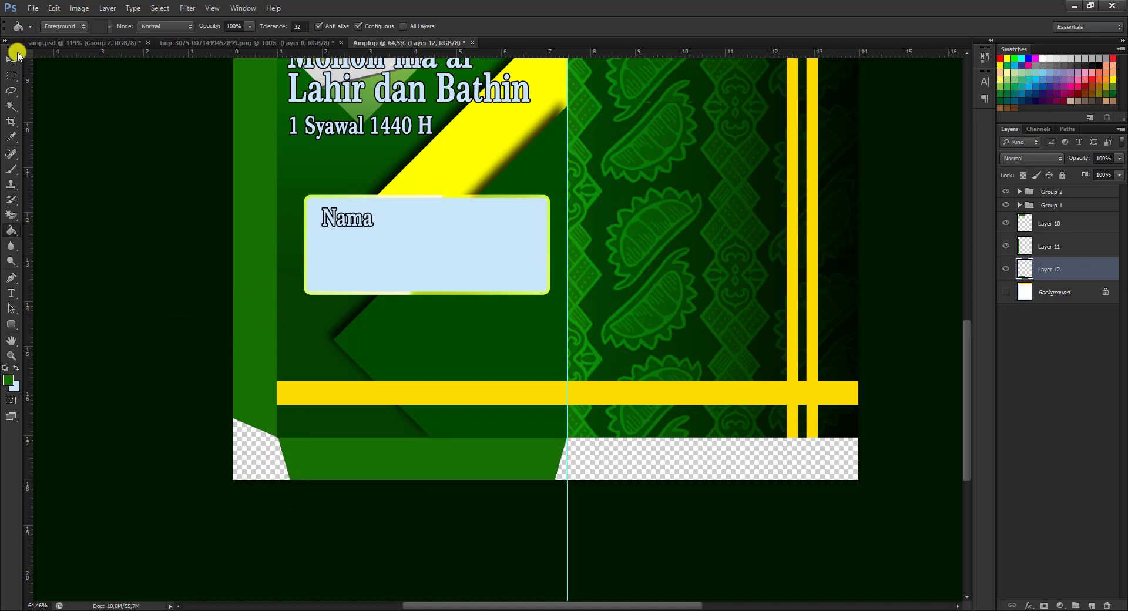
left_click(10, 59)
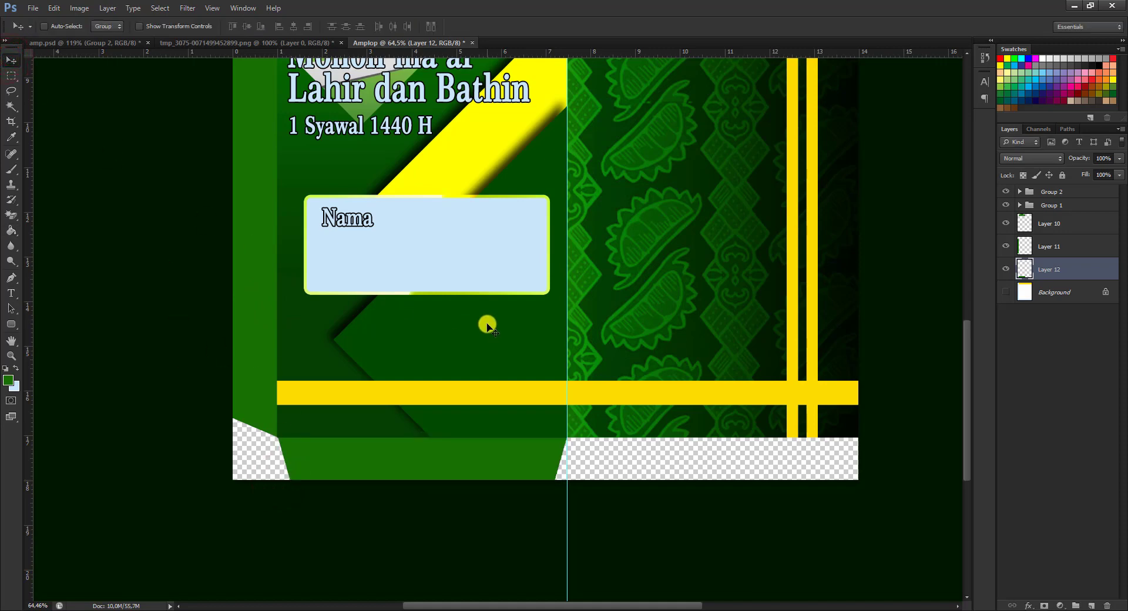
- Zoom out to the whole envelope and remove the vertical guide with View > Clear Guides
scroll(473, 329, "down", 2)
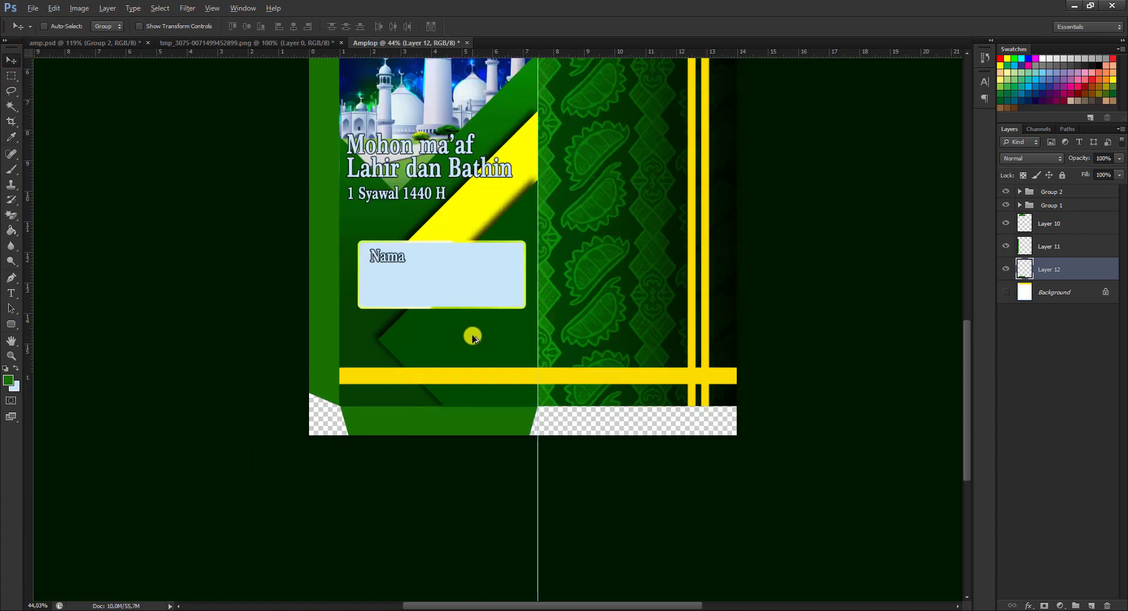
scroll(474, 335, "down", 2)
scroll(474, 339, "up", 1)
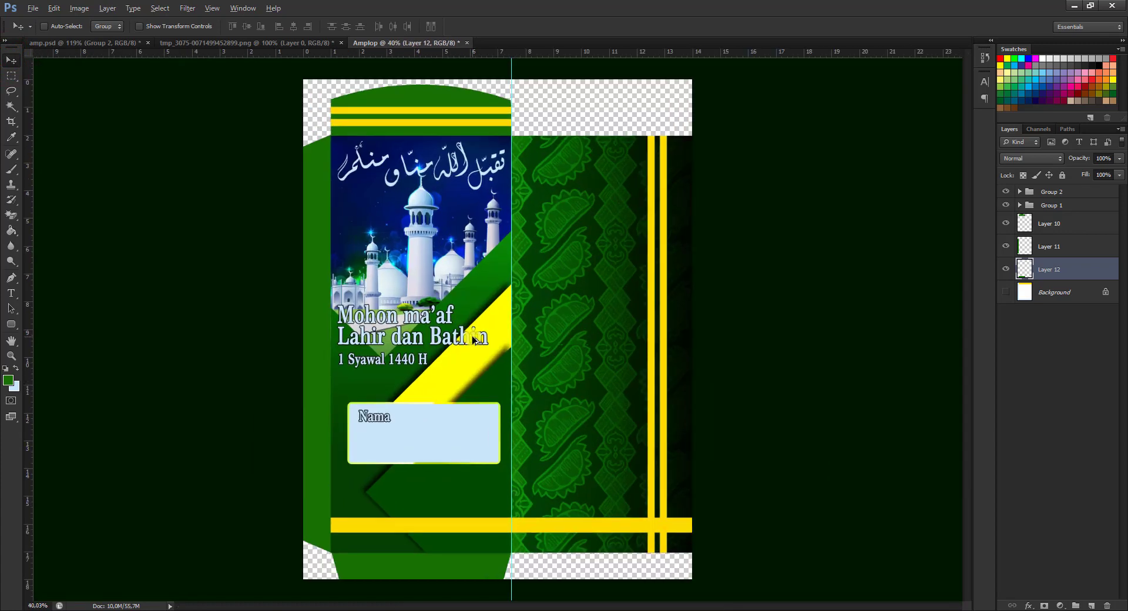
scroll(474, 339, "down", 1)
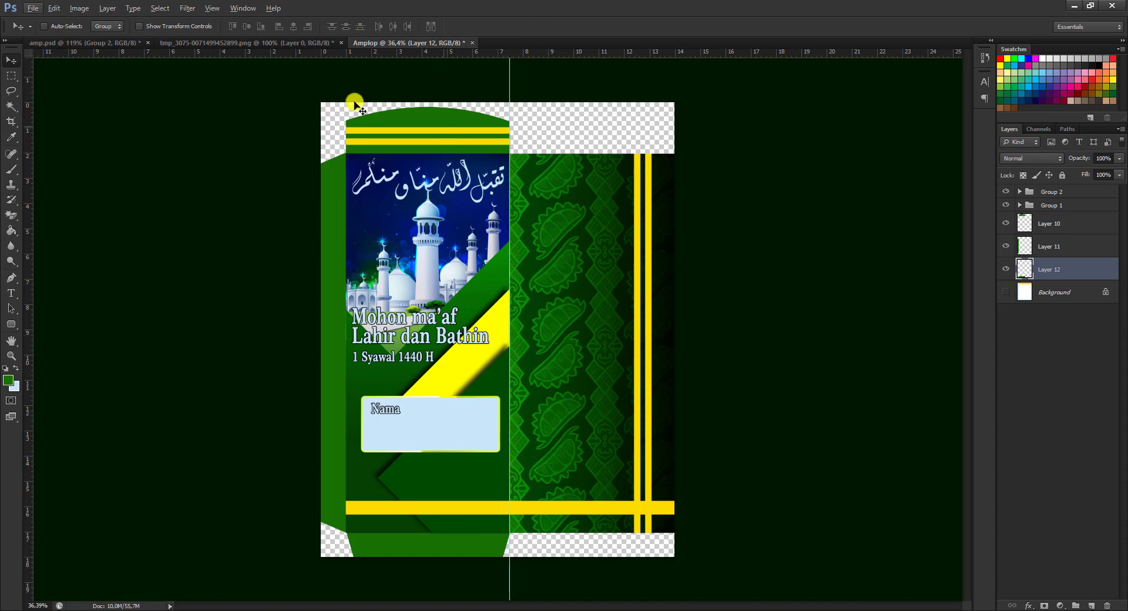
left_click(211, 8)
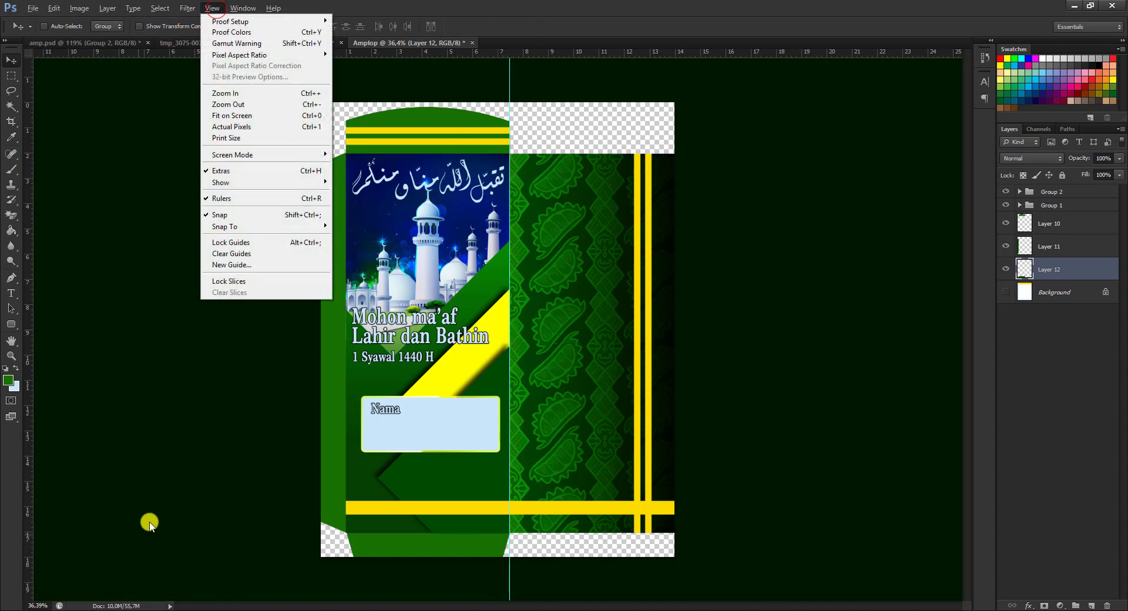
left_click(267, 253)
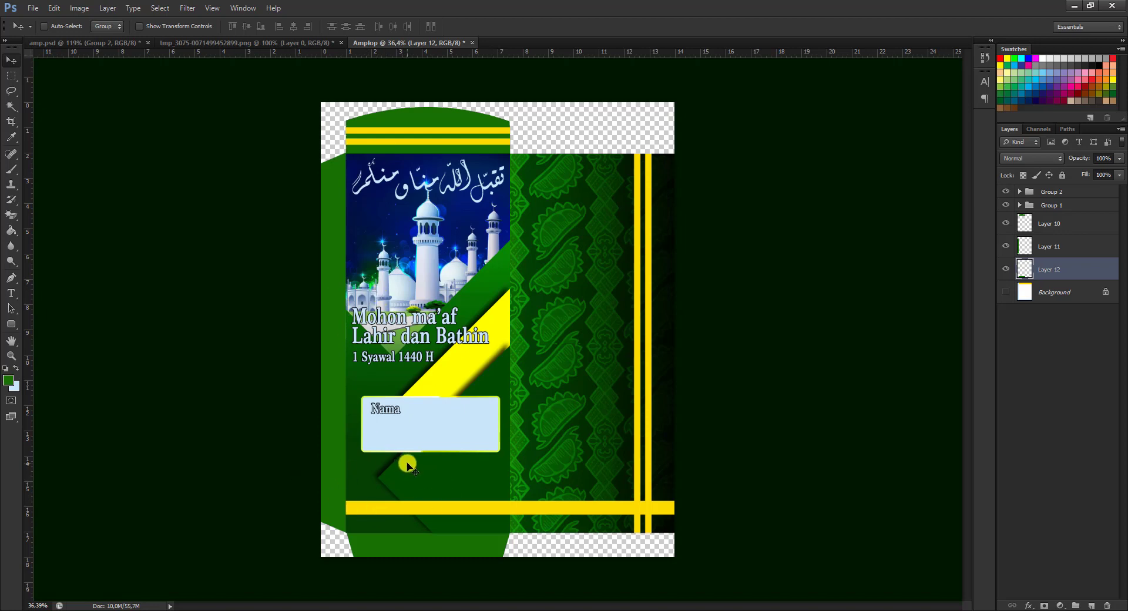
- Select the Rounded Rectangle 1 layer behind the Nama box inside Group 1
right_click(442, 434)
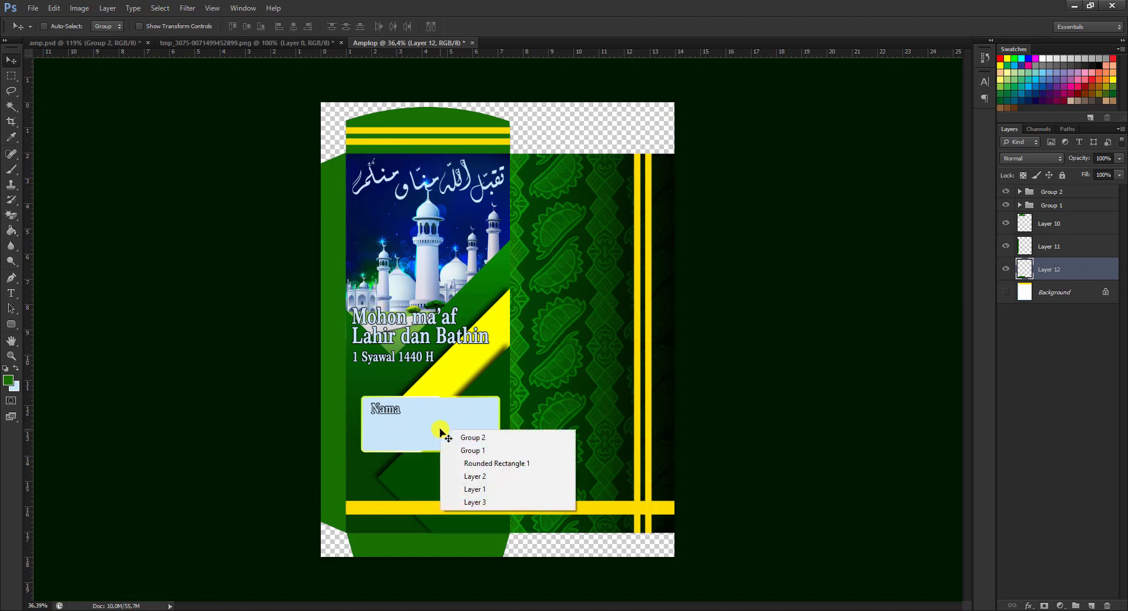
left_click(416, 423)
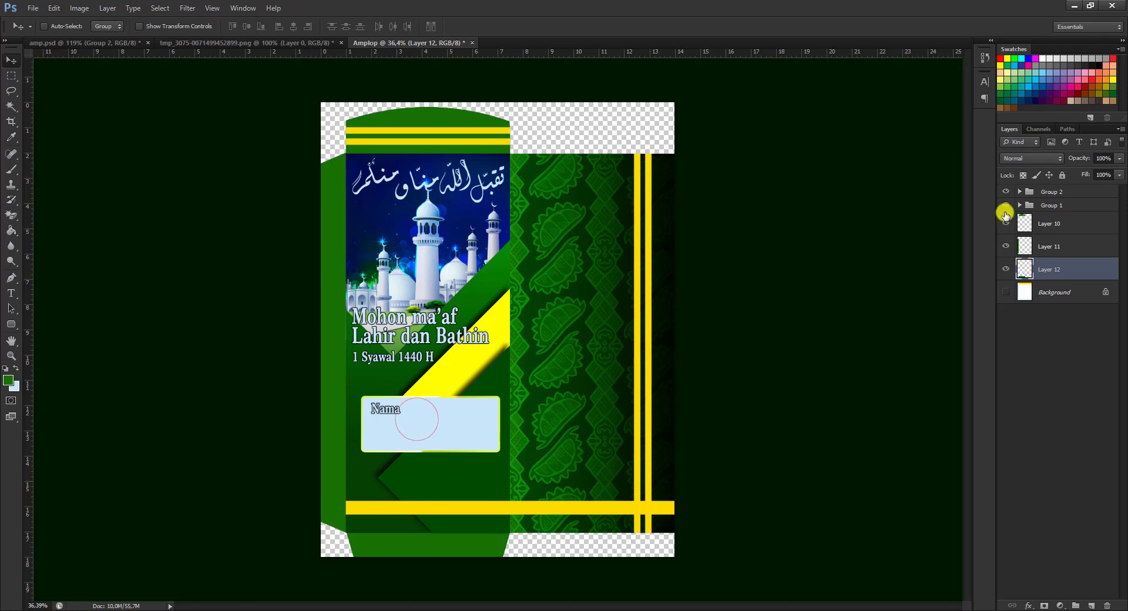
right_click(415, 433)
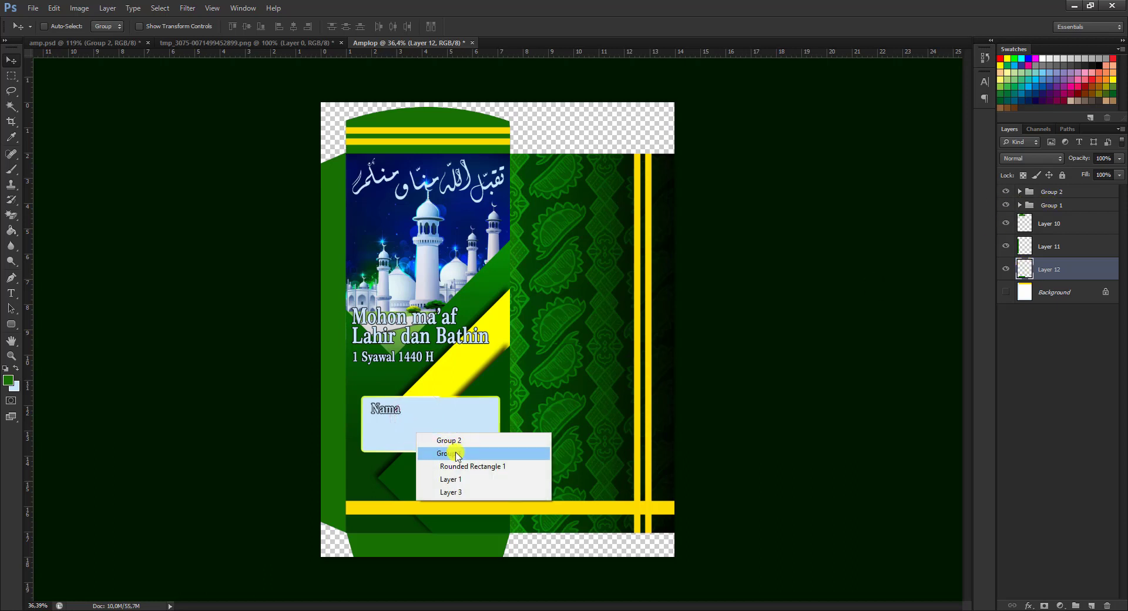
left_click(460, 454)
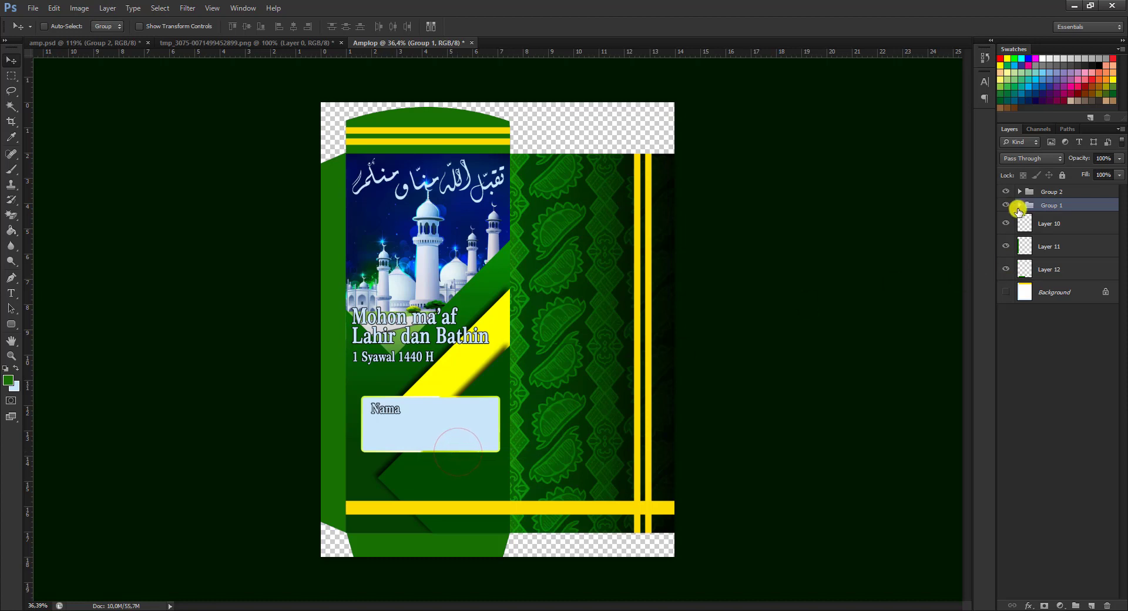
left_click(1019, 206)
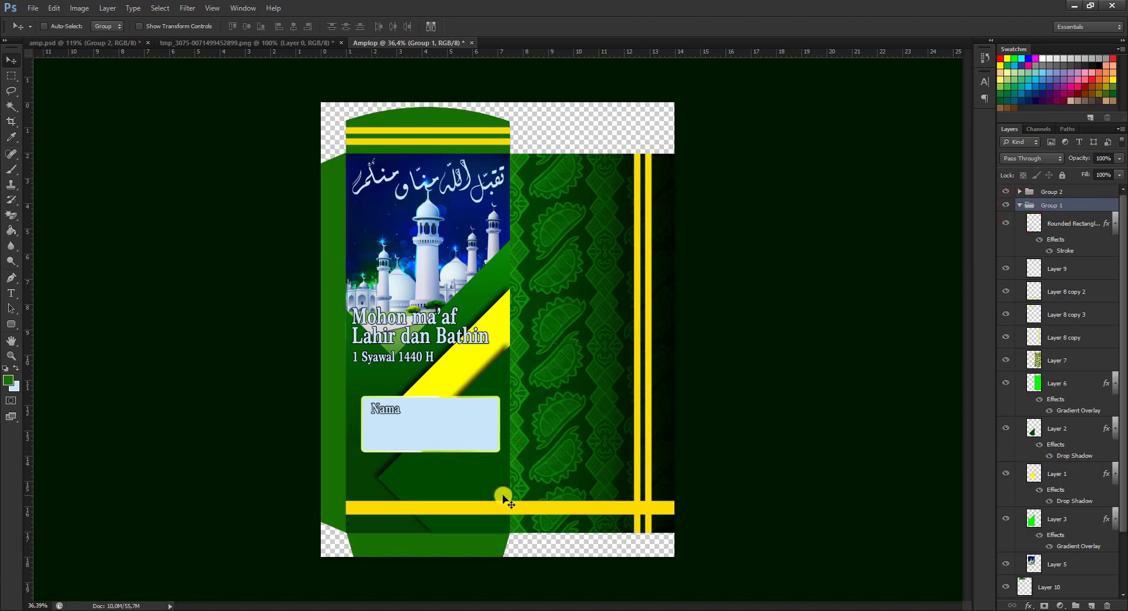
right_click(433, 424)
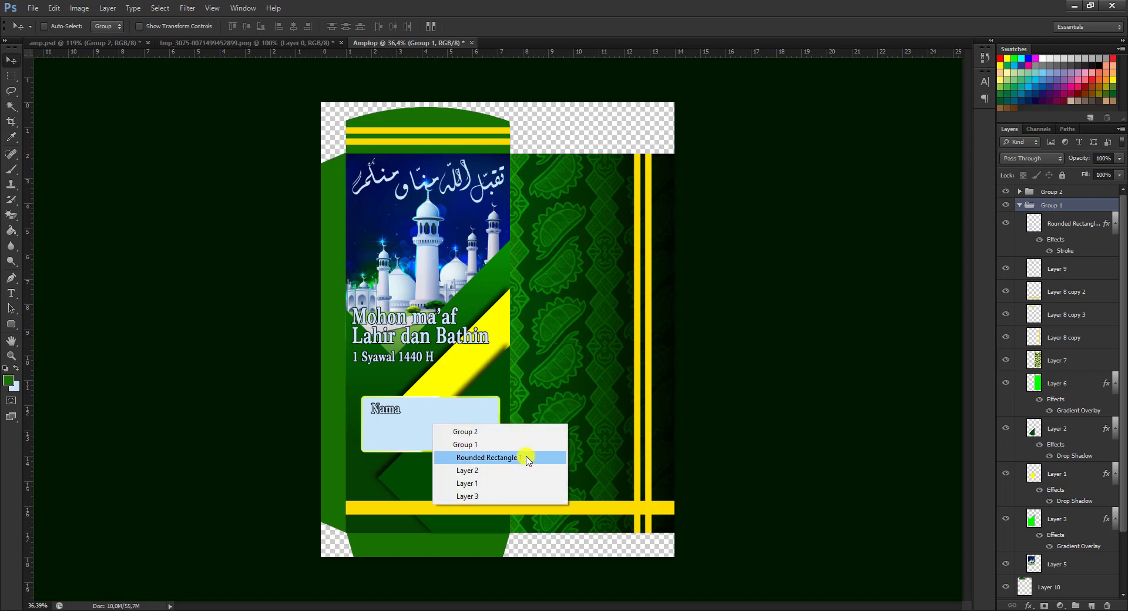
left_click(527, 458)
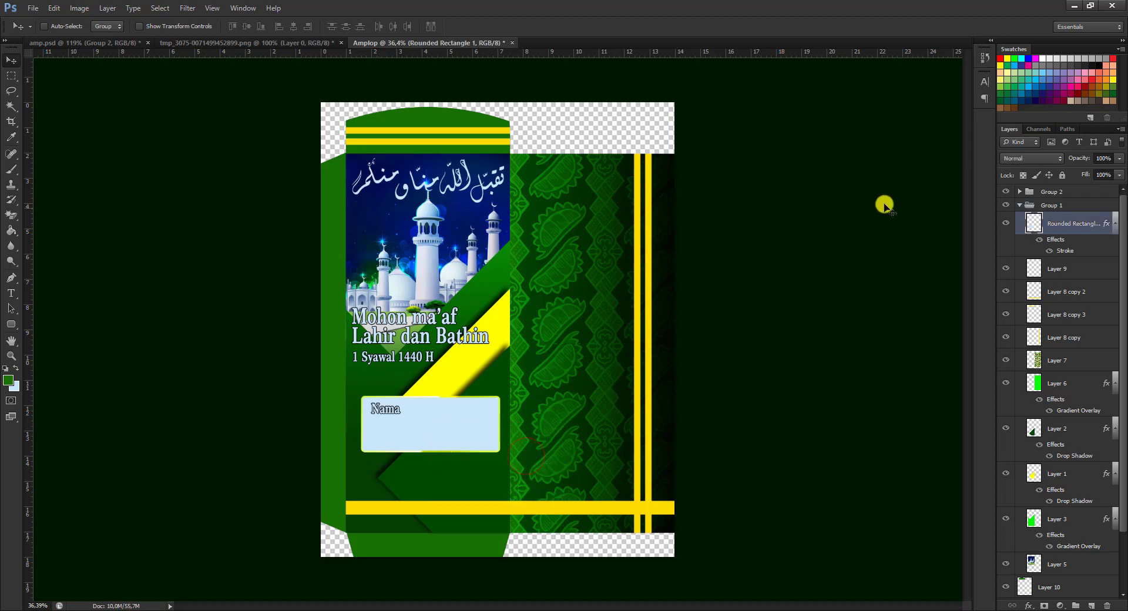
left_click(1009, 227)
- Lower the Nama box layer opacity to 81%, then collapse the groups and select Group 2
mouse_move(1082, 160)
left_mouse_down()
mouse_move(1066, 165)
mouse_move(1075, 162)
left_mouse_up()
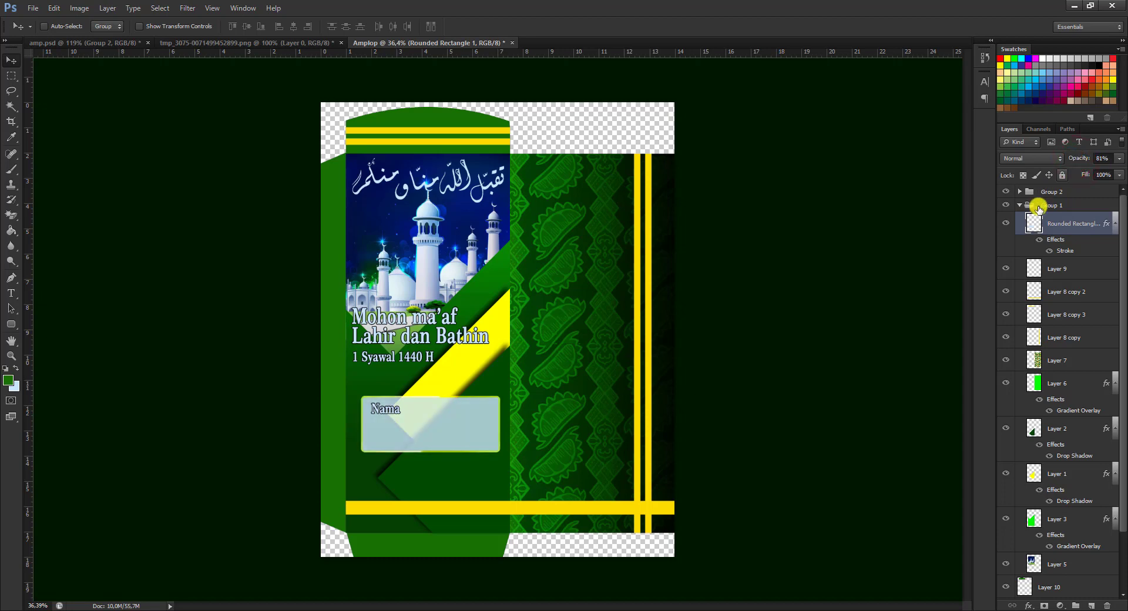
left_click(1021, 205)
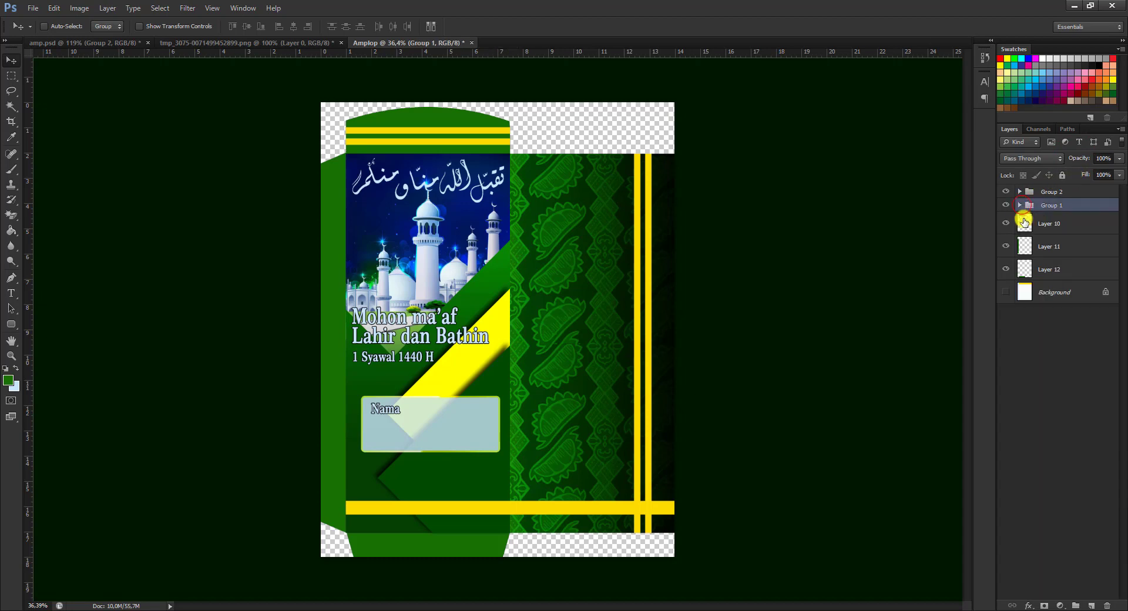
left_click(1020, 191)
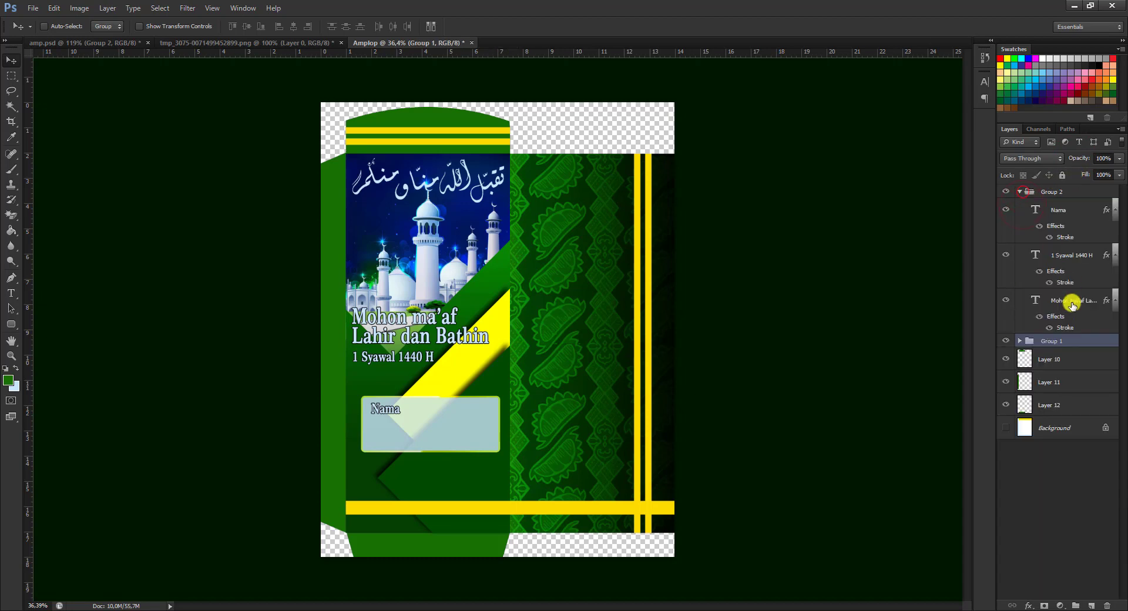
left_click(1020, 191)
left_click(1056, 192)
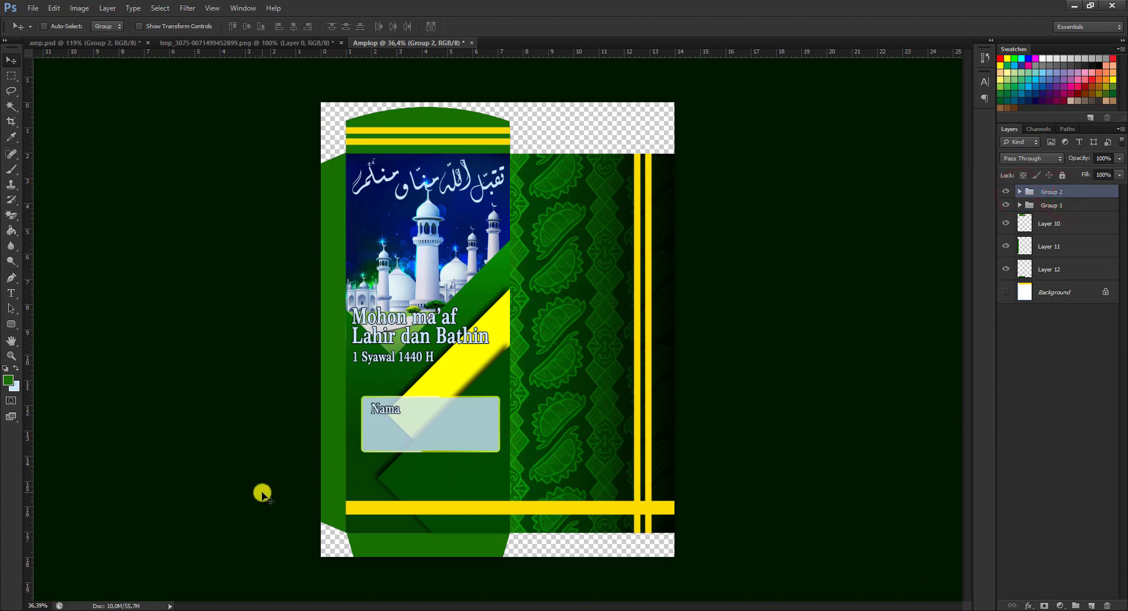
left_click(8, 61)
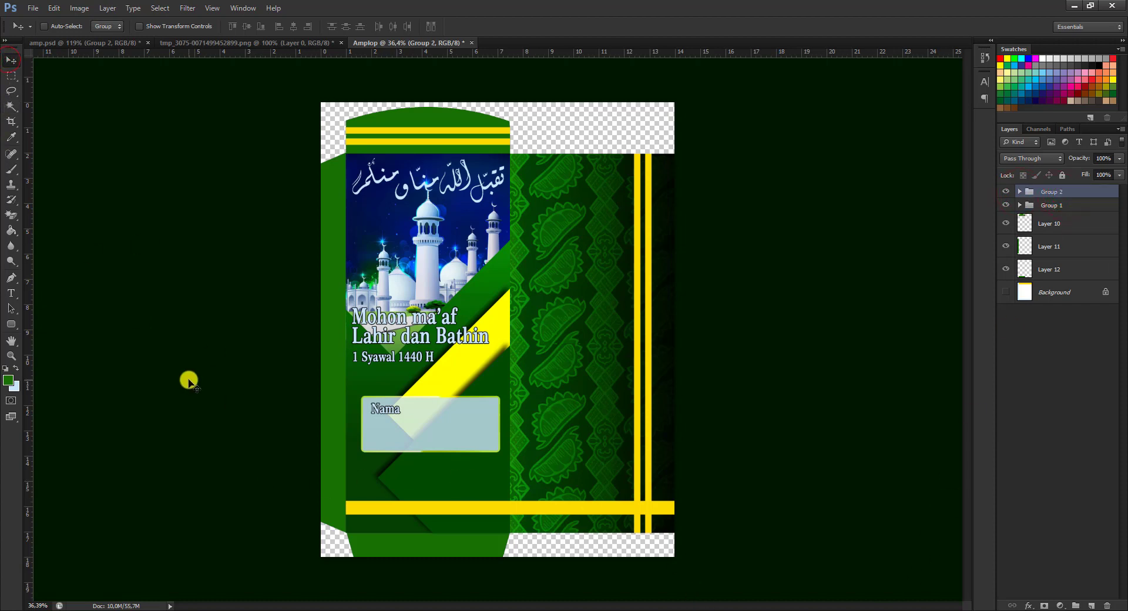